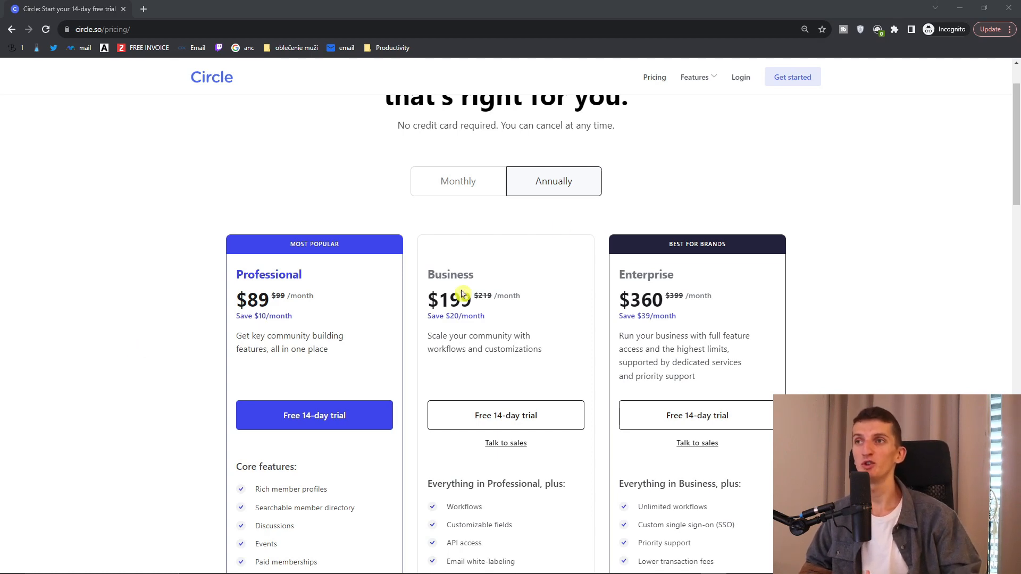
Compare monthly and annual prices, reviewing the Customizable fields, API access and Content co-pilot features
click(477, 182)
click(561, 182)
scroll(255, 292, down, 3)
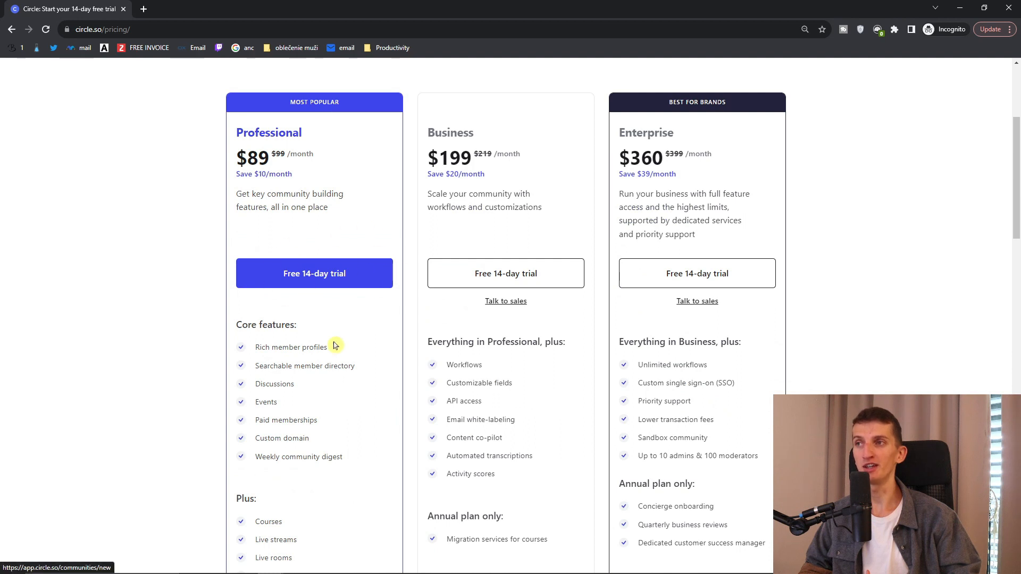
scroll(351, 354, down, 2)
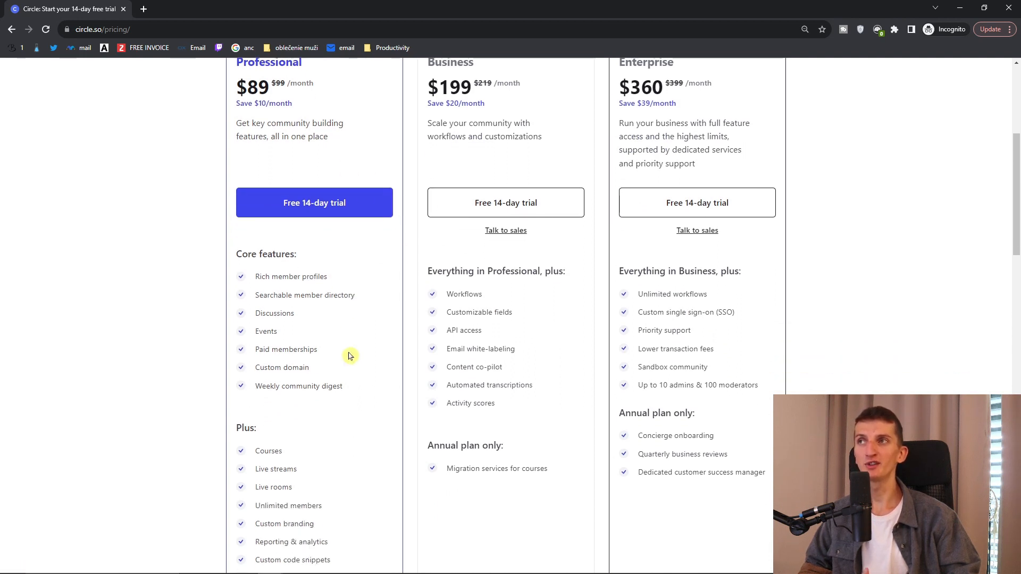
scroll(350, 355, up, 1)
scroll(349, 355, down, 1)
scroll(461, 352, up, 1)
scroll(462, 352, down, 1)
drag(439, 294, 502, 299)
drag(440, 311, 518, 314)
drag(448, 331, 527, 358)
click(445, 370)
drag(446, 371, 442, 404)
click(541, 392)
Check Custom domain, Courses and Unlimited members, then start the monthly Professional plan's free trial
scroll(474, 408, up, 2)
scroll(553, 393, down, 2)
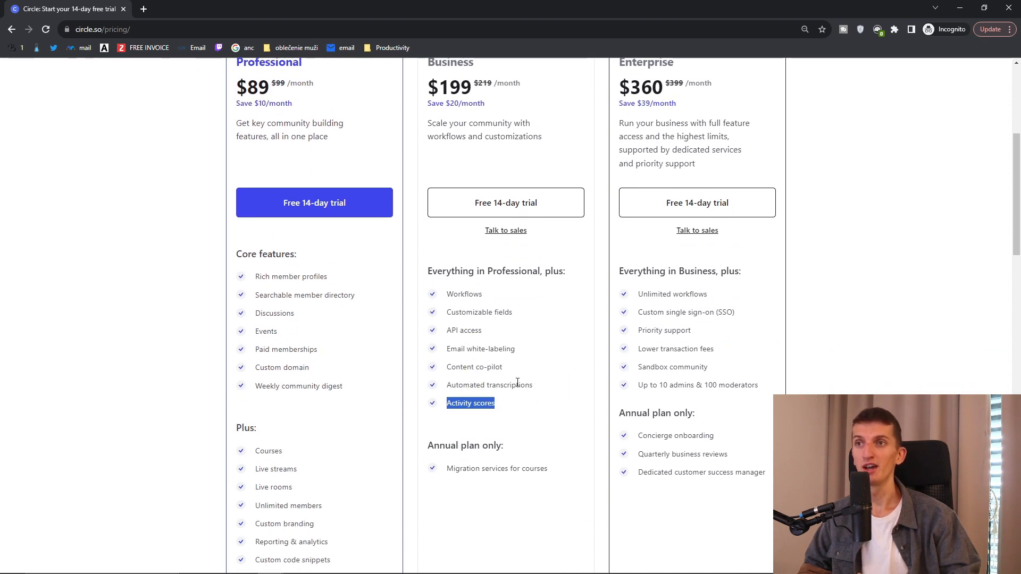
scroll(340, 352, up, 1)
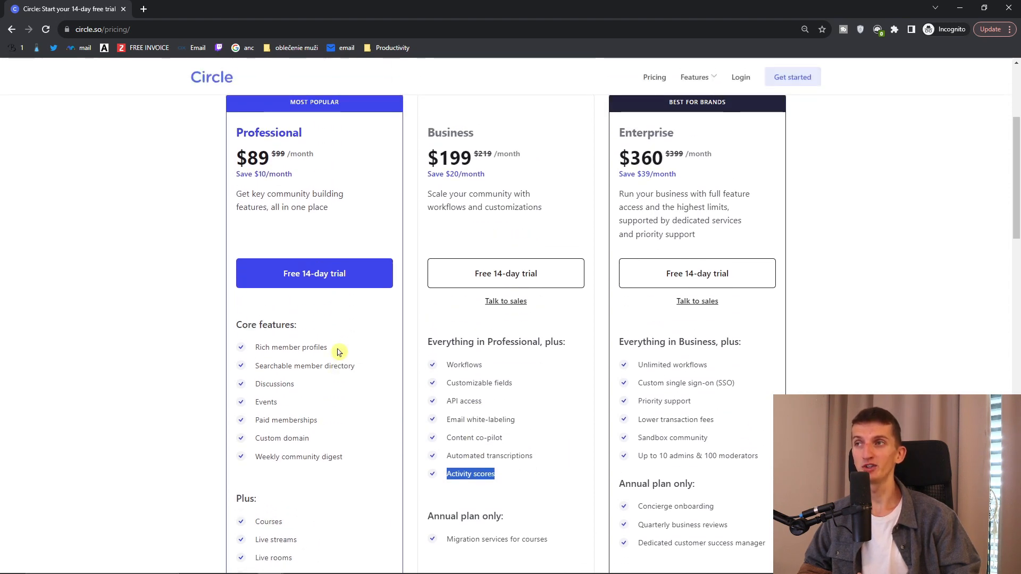
scroll(339, 352, down, 2)
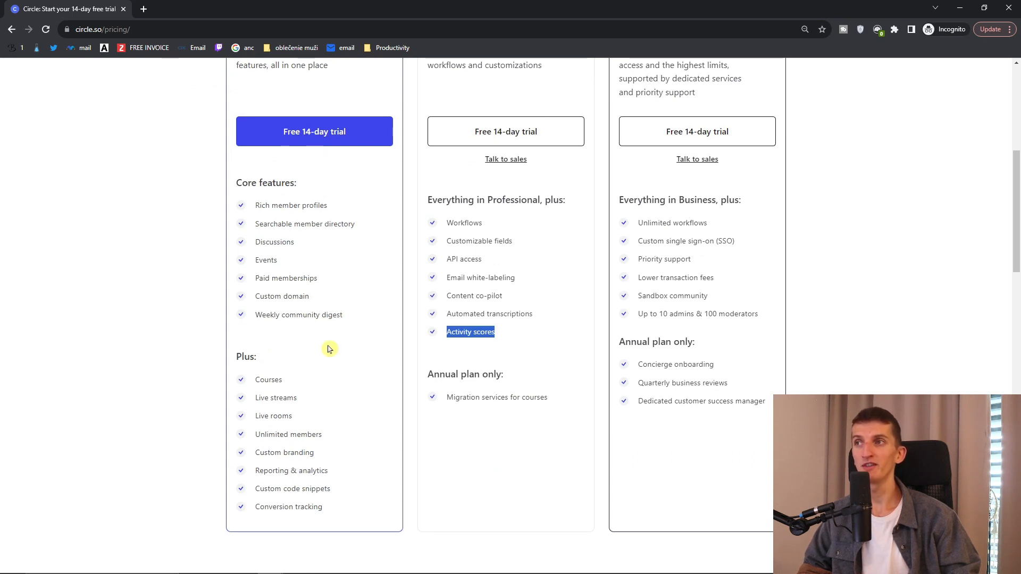
drag(245, 296, 343, 299)
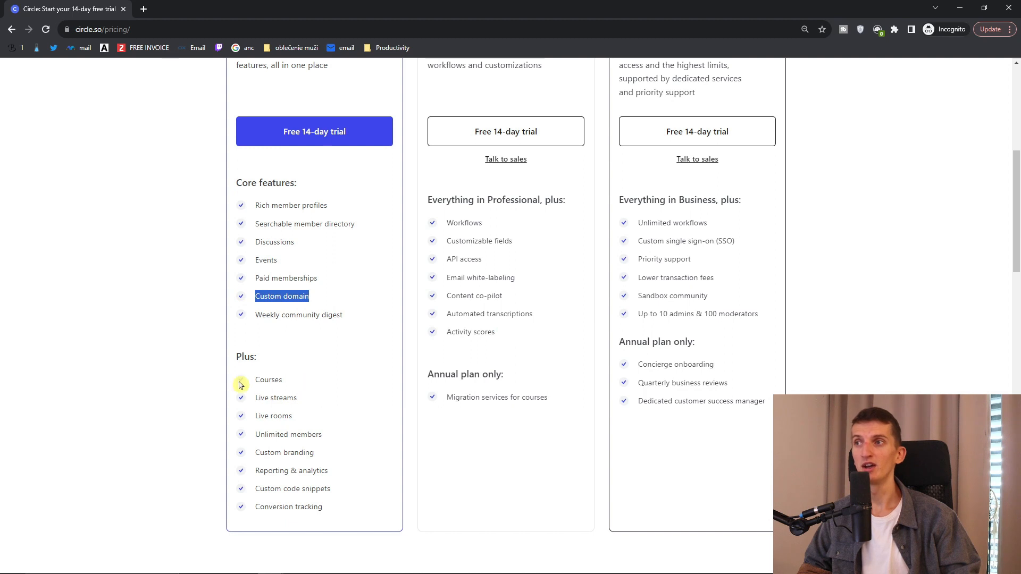
drag(242, 380, 340, 417)
drag(245, 434, 341, 443)
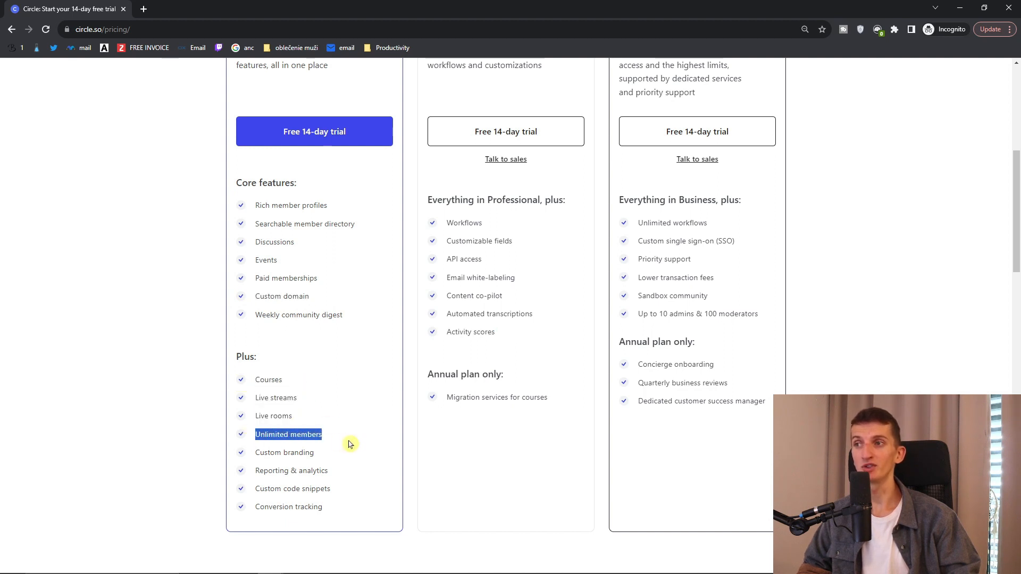
scroll(348, 444, up, 3)
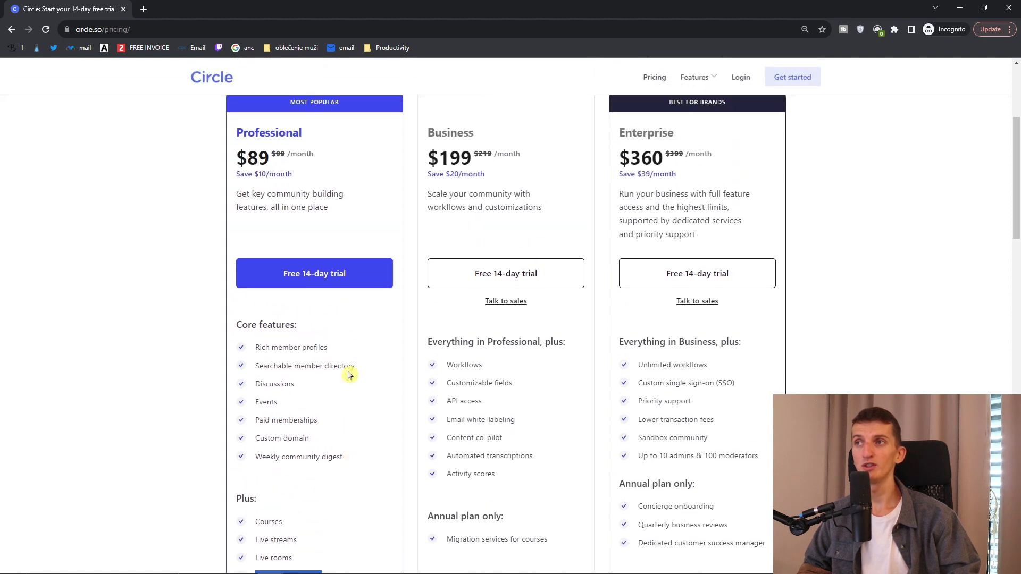
scroll(337, 274, up, 3)
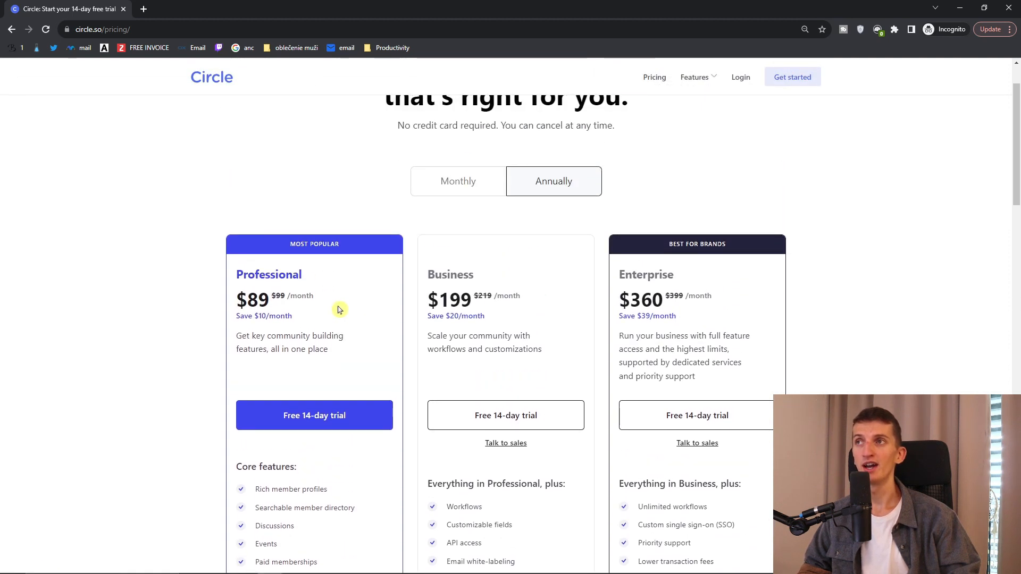
click(465, 176)
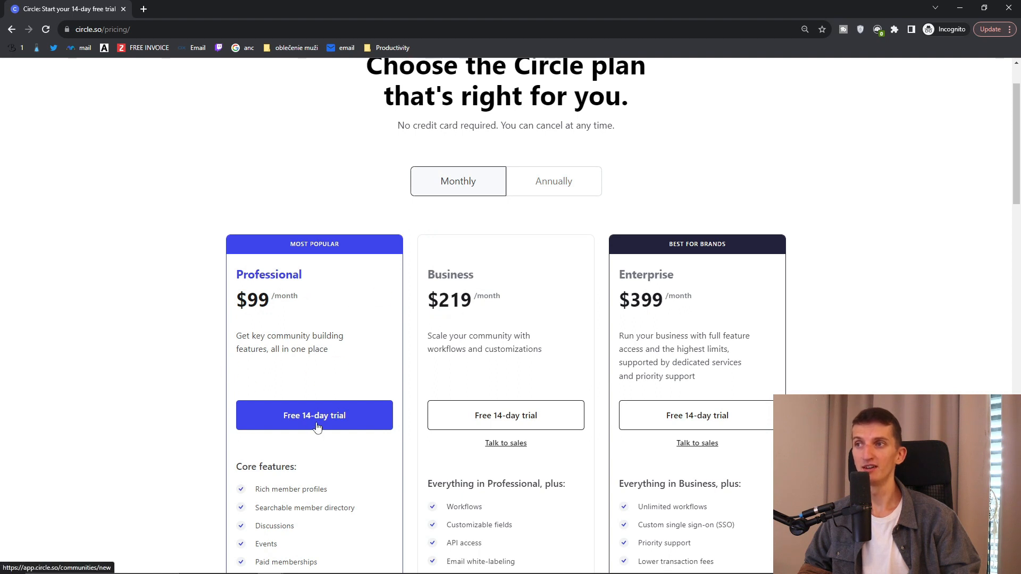
click(317, 427)
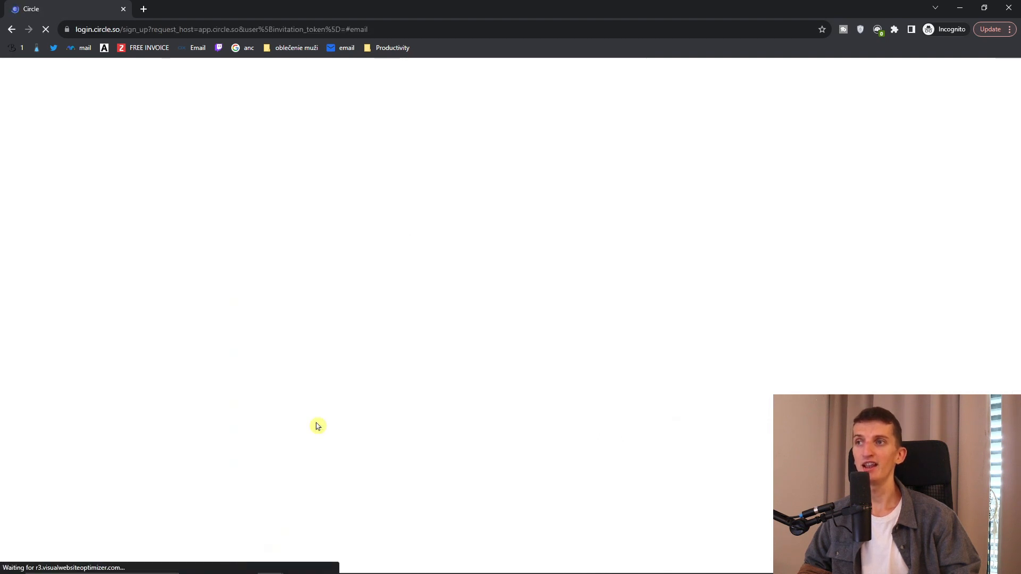
Sign up with your full name, a pasted email and a password, accepting the terms
text(Marcus Stonelius)
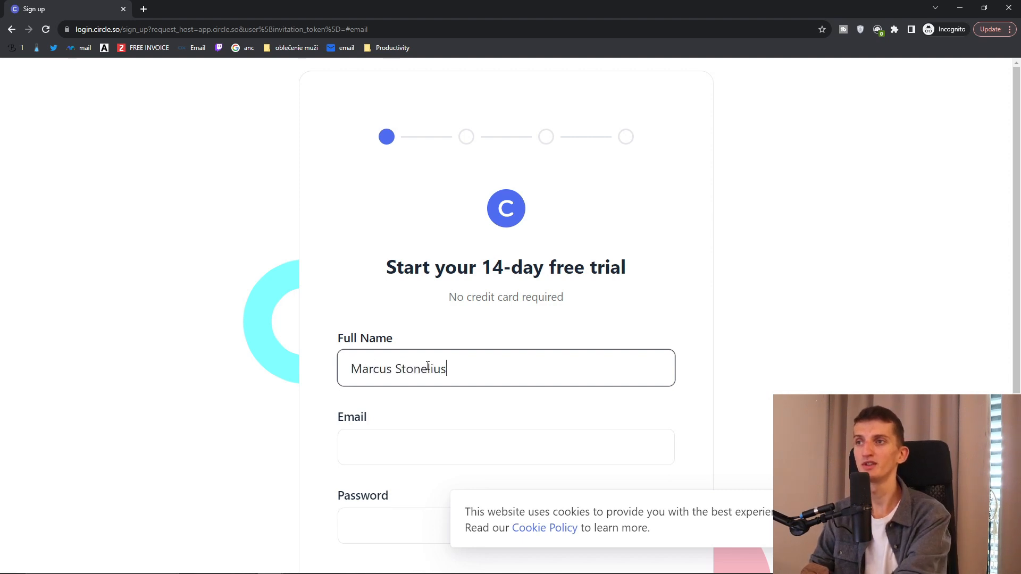
key(Tab)
text(https://circle.so/pricing/)
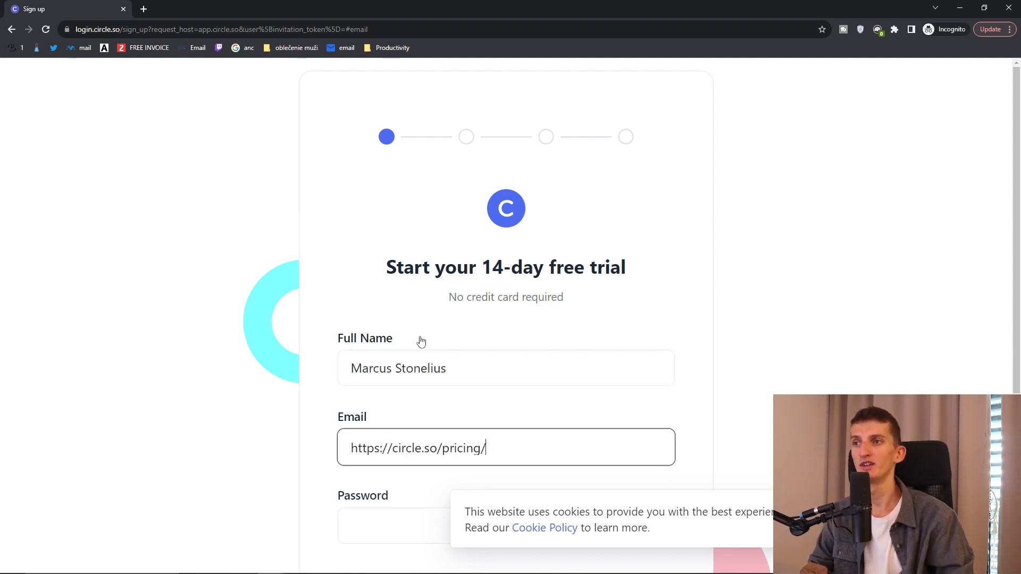
click(368, 408)
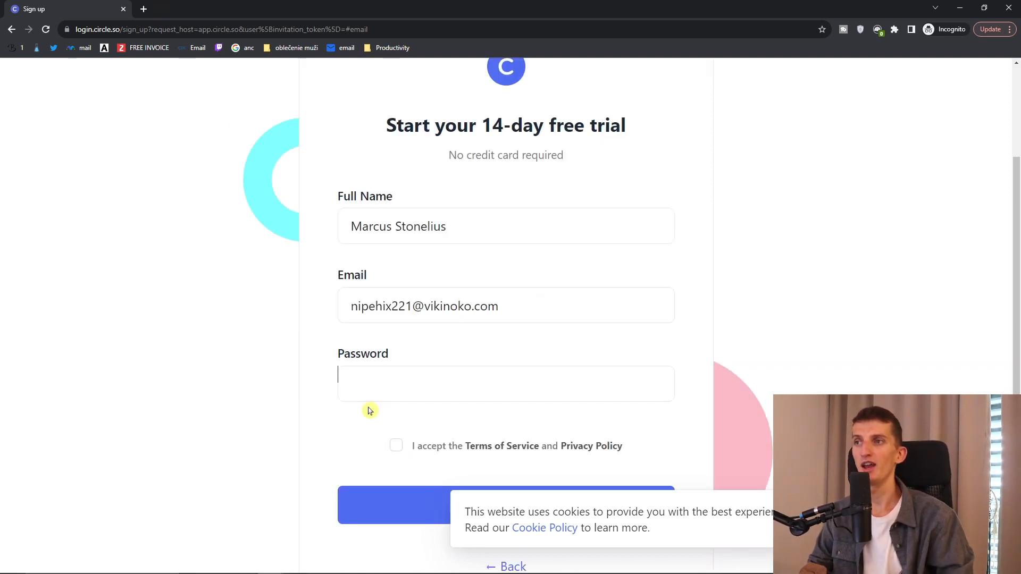
click(412, 392)
text(••••)
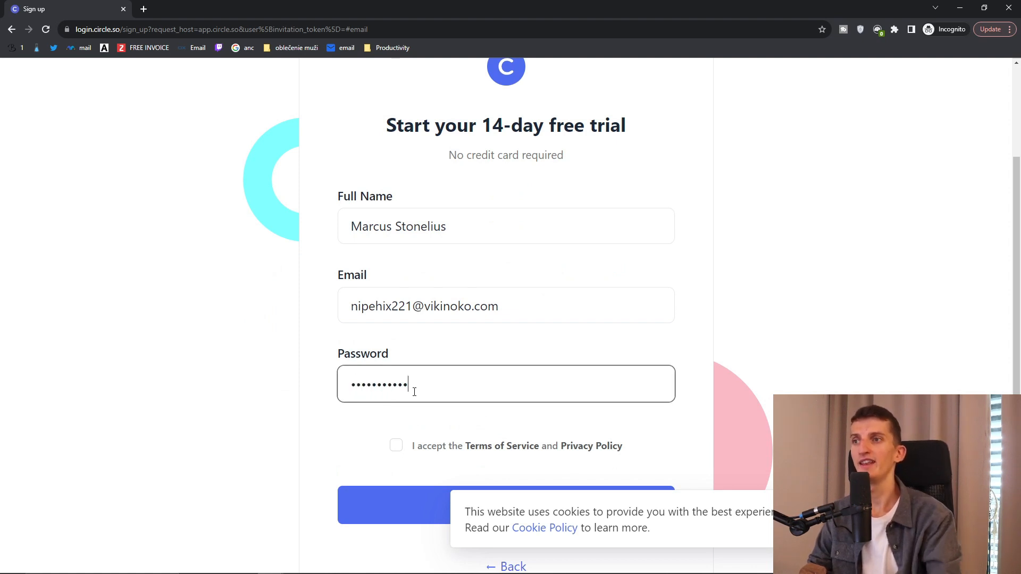
click(407, 447)
scroll(378, 422, down, 1)
click(396, 375)
click(501, 434)
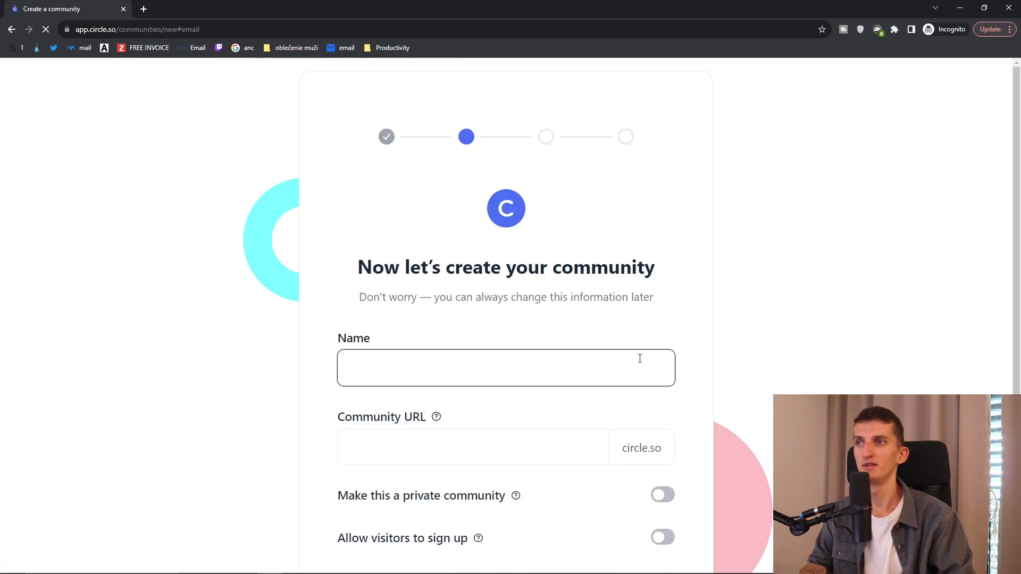
Name the new community 'Youtube Growth'
scroll(638, 362, down, 1)
drag(357, 197, 658, 200)
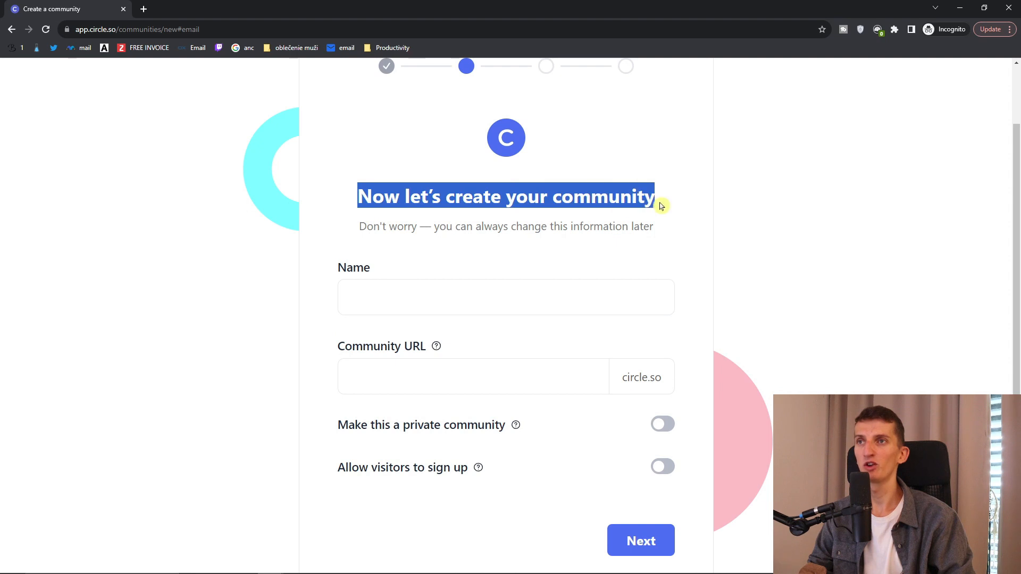
click(562, 286)
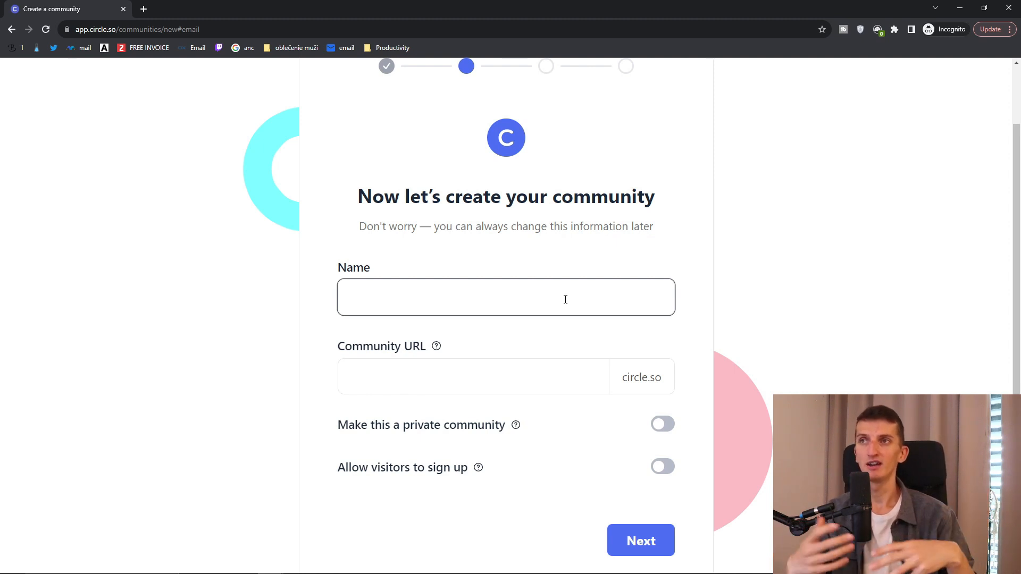
text(outu)
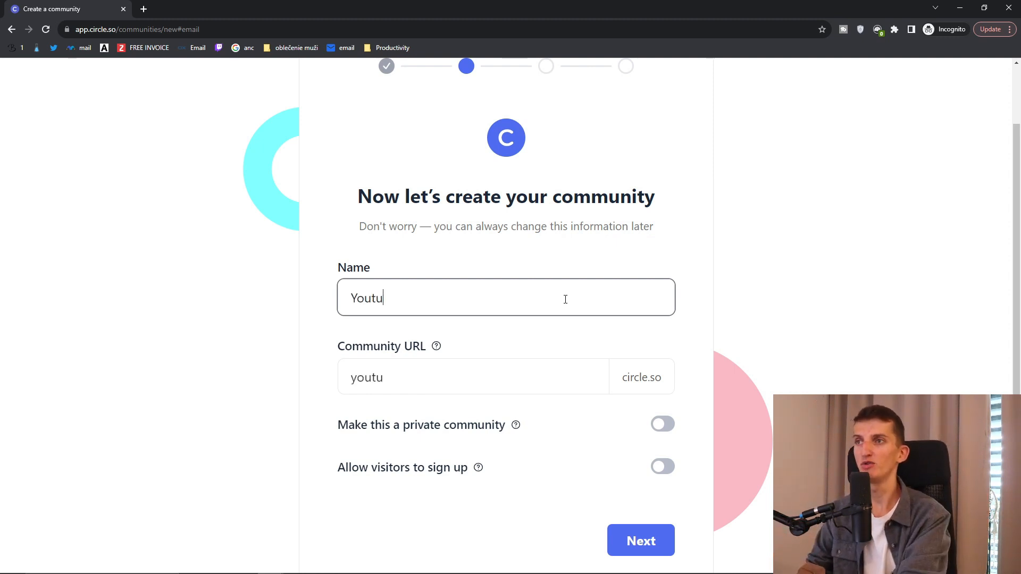
text(be Growth)
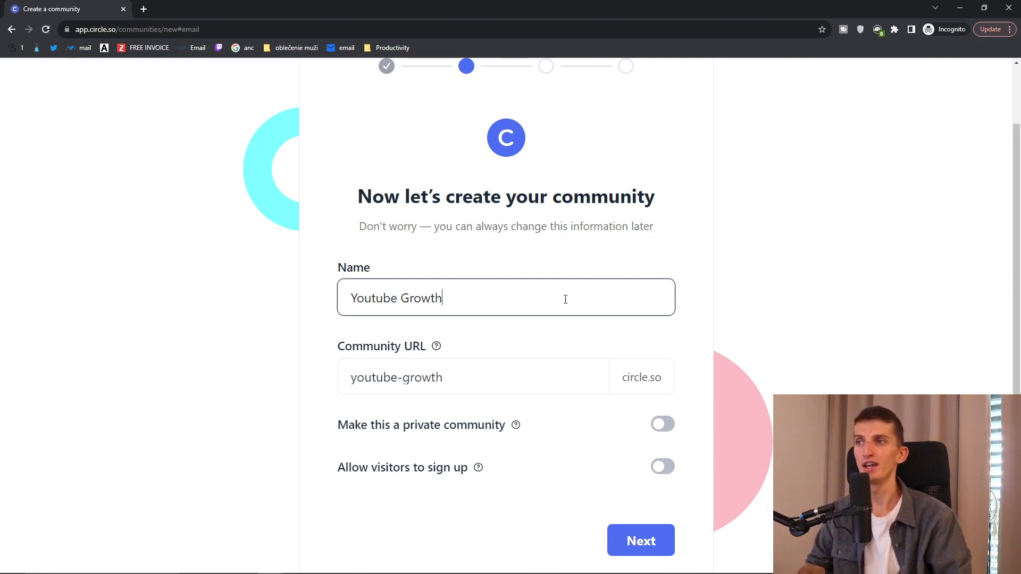
Try the private and 'Allow visitors to sign up' toggles, leaving both off
scroll(442, 335, down, 1)
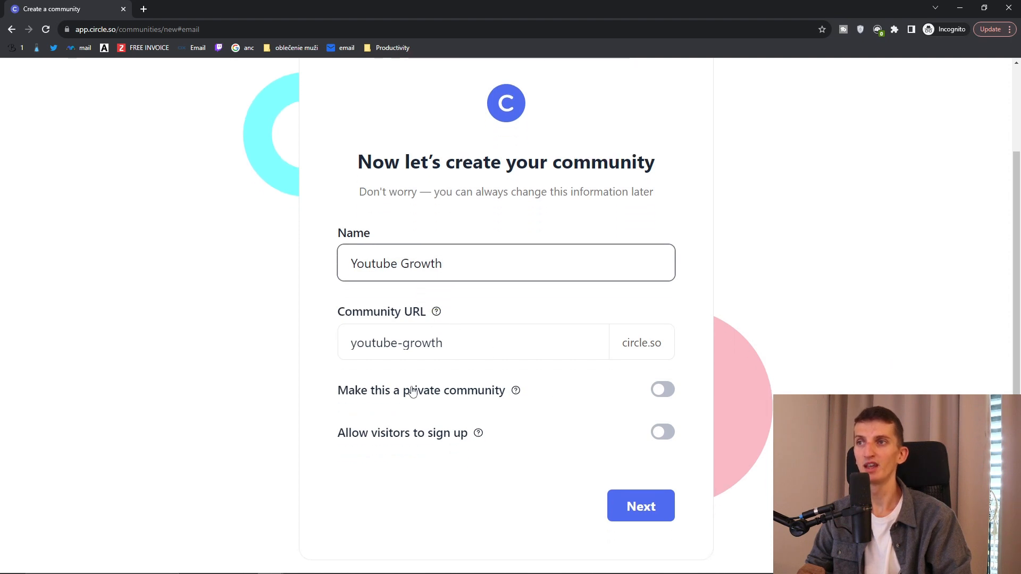
mouse_move(519, 393)
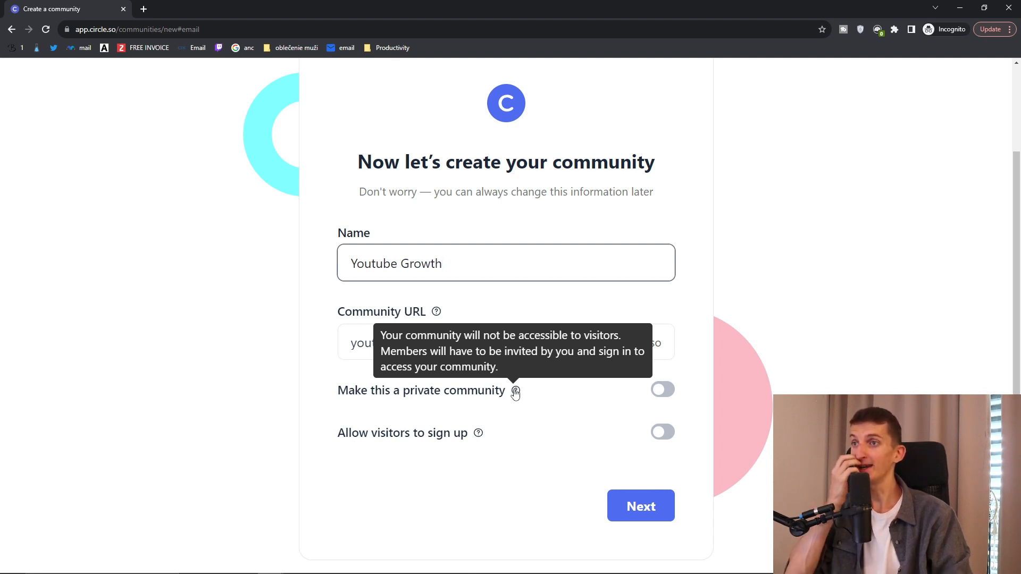
click(665, 391)
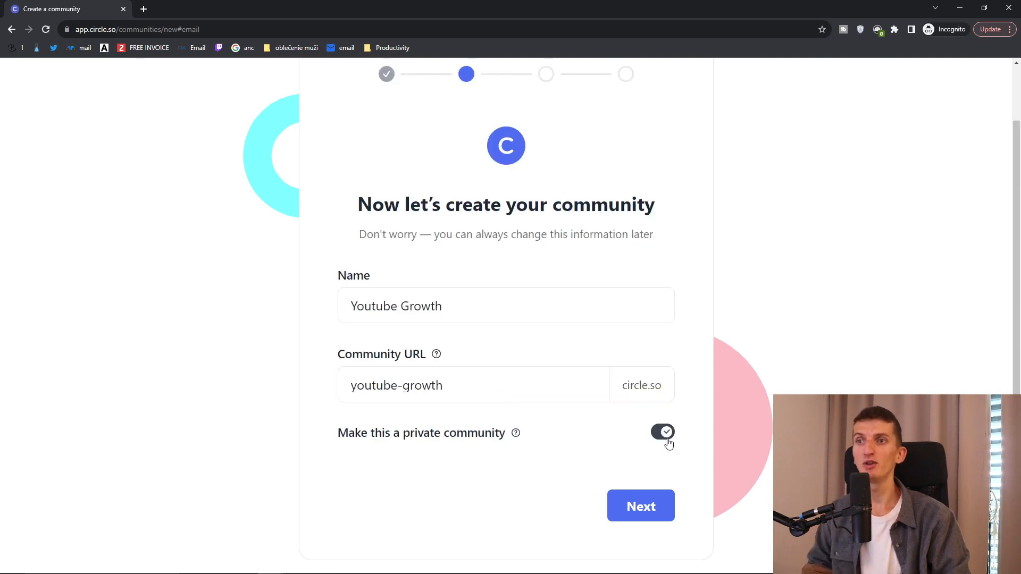
click(663, 393)
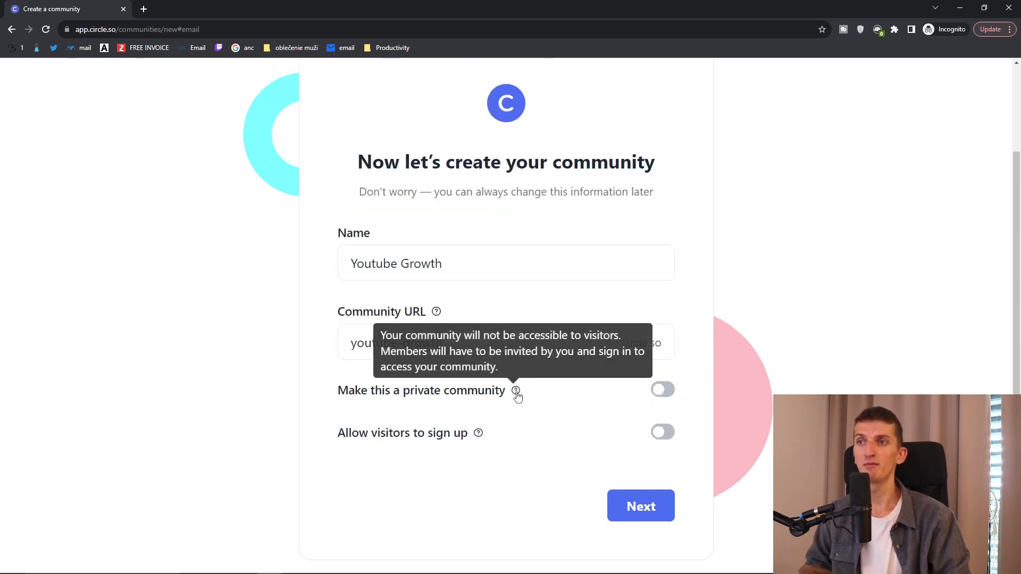
mouse_move(477, 437)
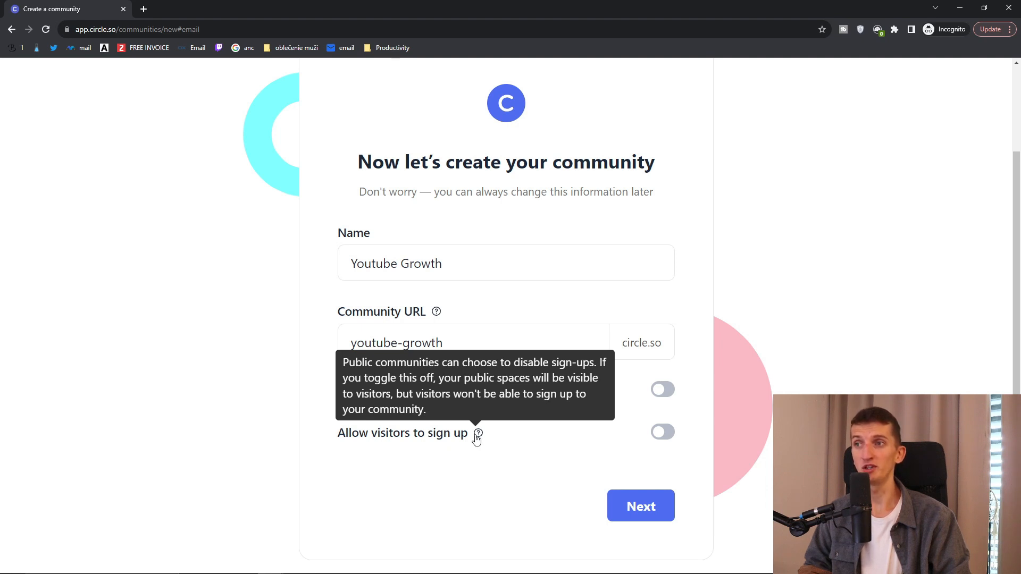
click(659, 433)
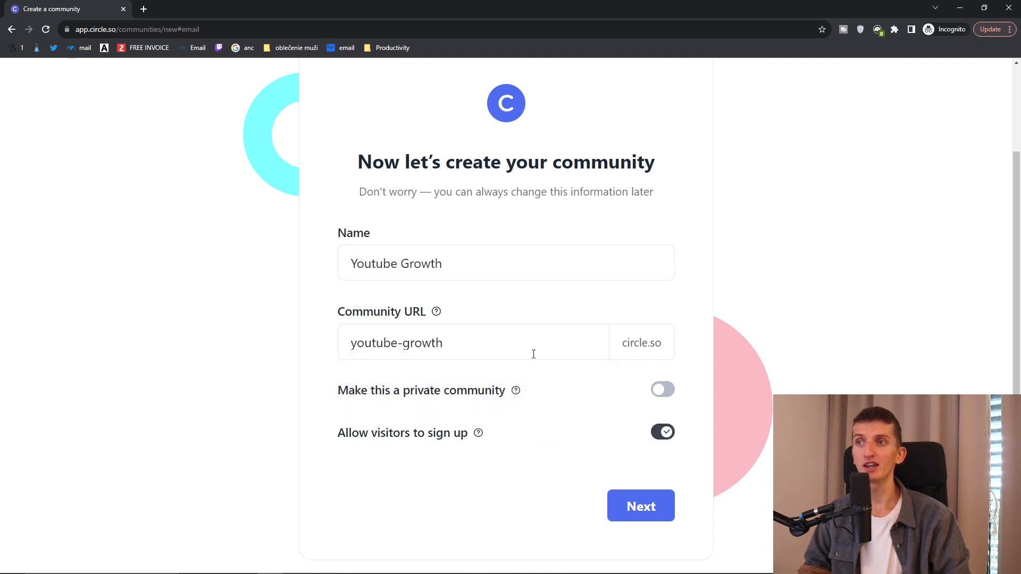
click(665, 434)
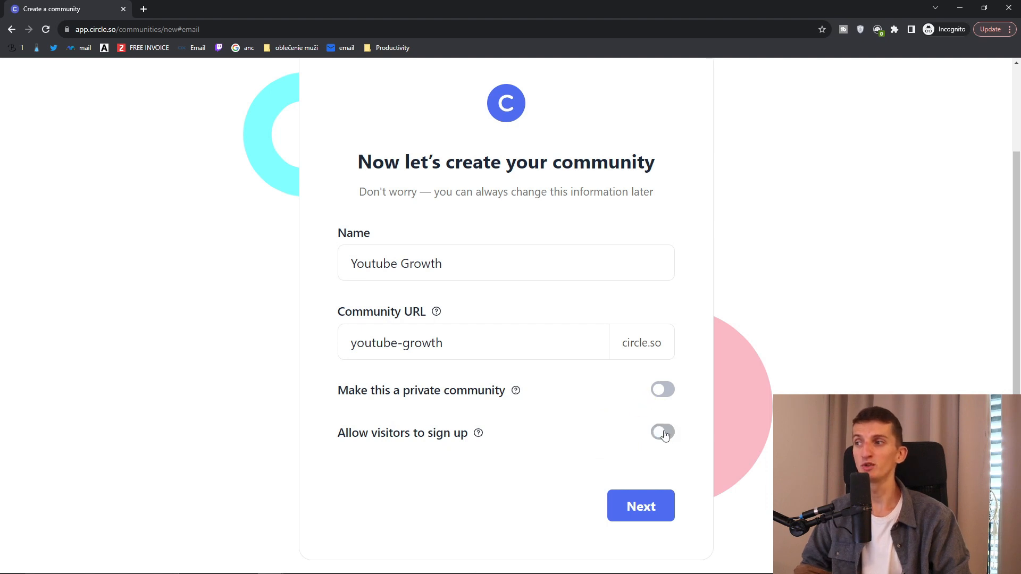
Answer onboarding: small audience, monetize community, coaching/education/consulting, know not a lot about Circle
click(643, 508)
scroll(319, 223, down, 1)
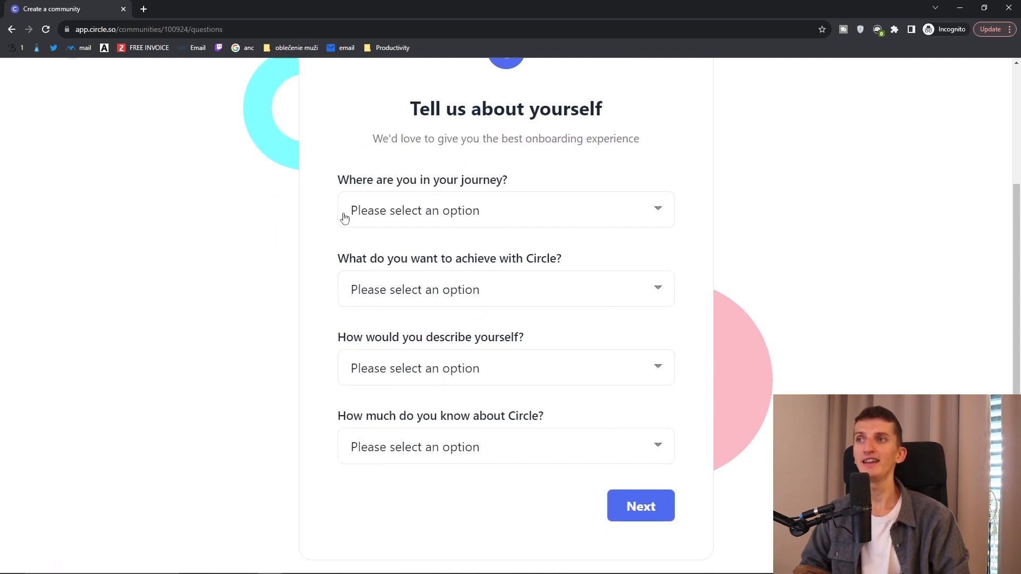
click(344, 218)
click(433, 262)
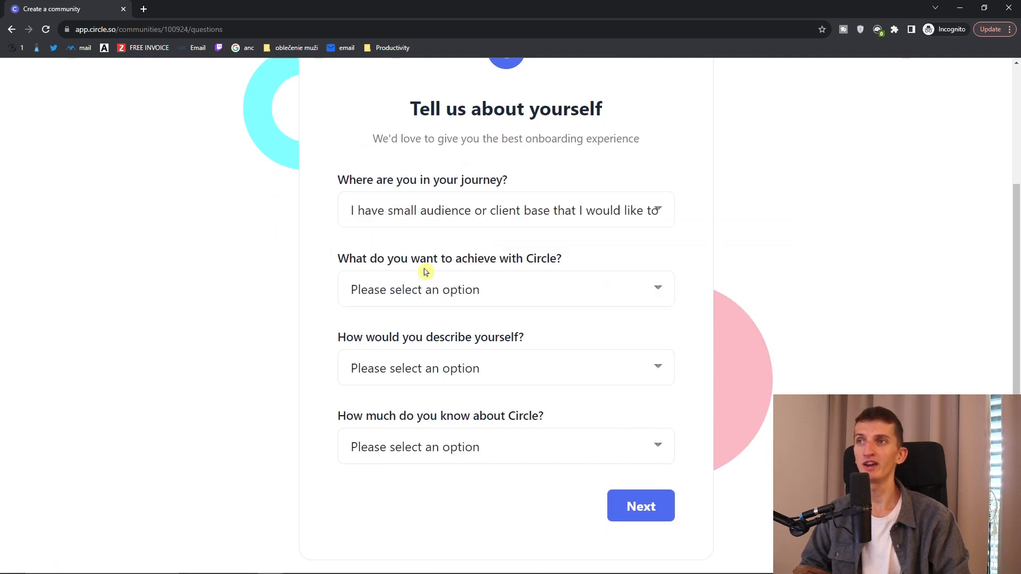
click(412, 290)
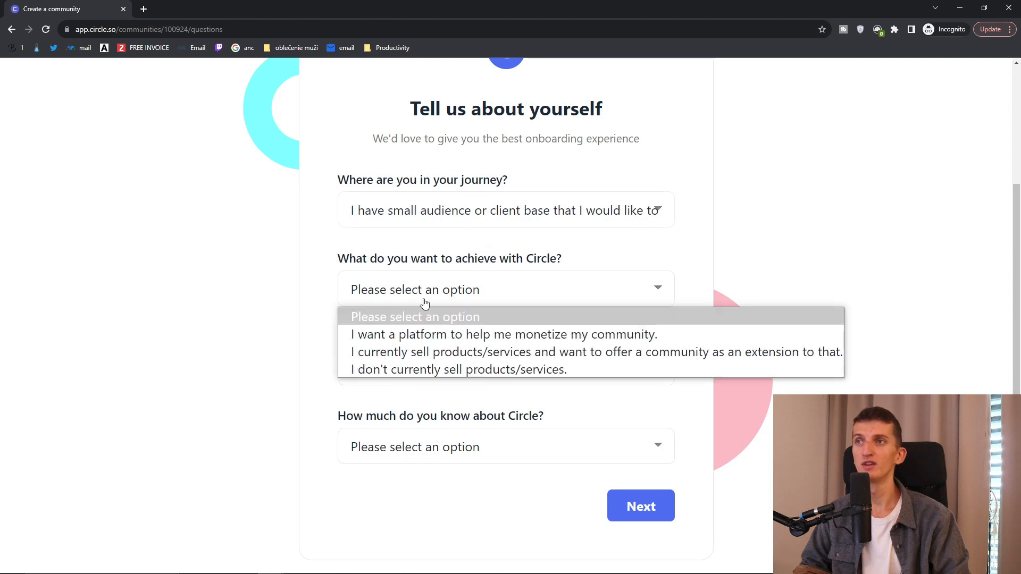
click(402, 336)
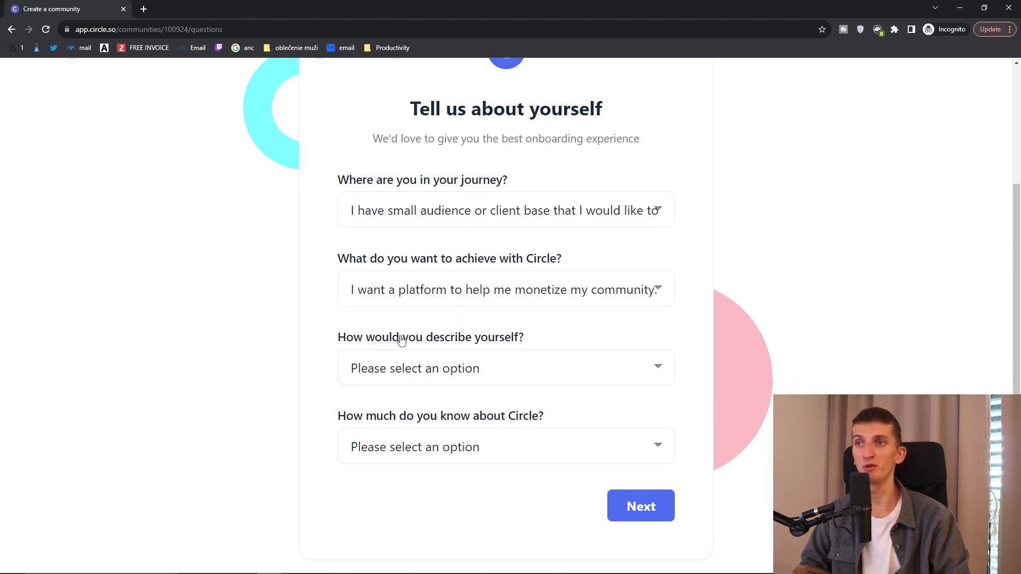
click(391, 373)
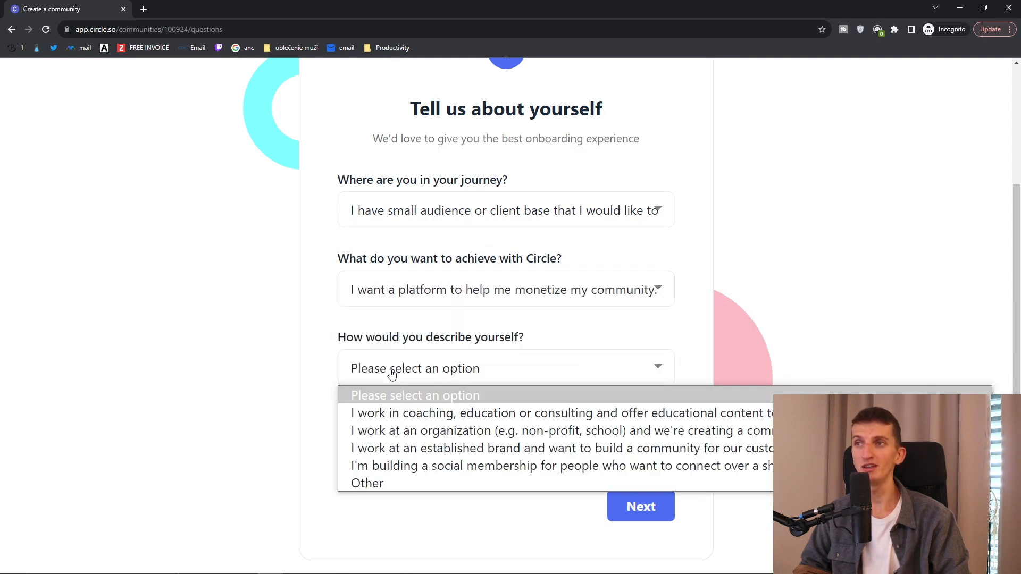
click(411, 420)
drag(339, 425, 547, 422)
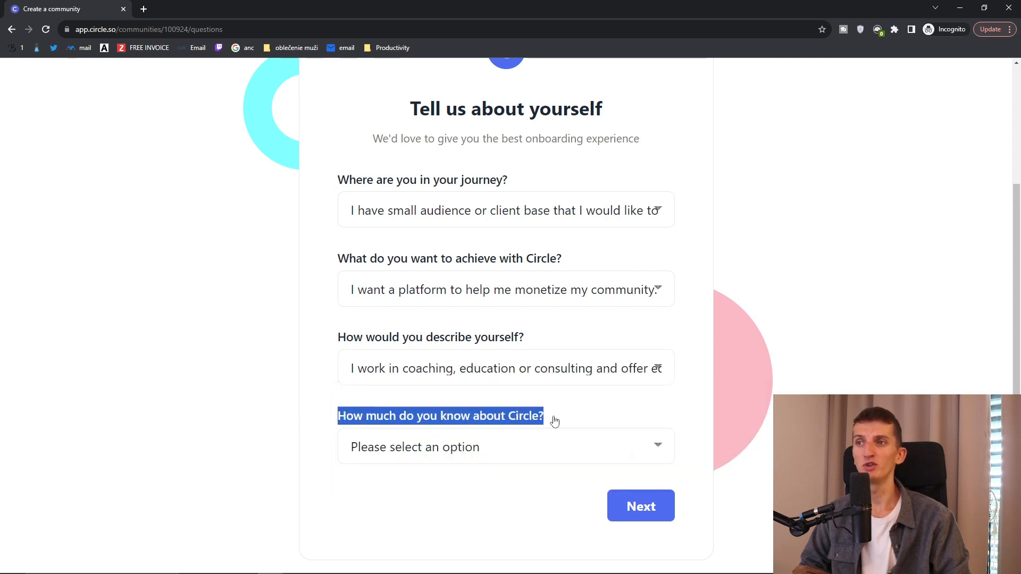
click(472, 456)
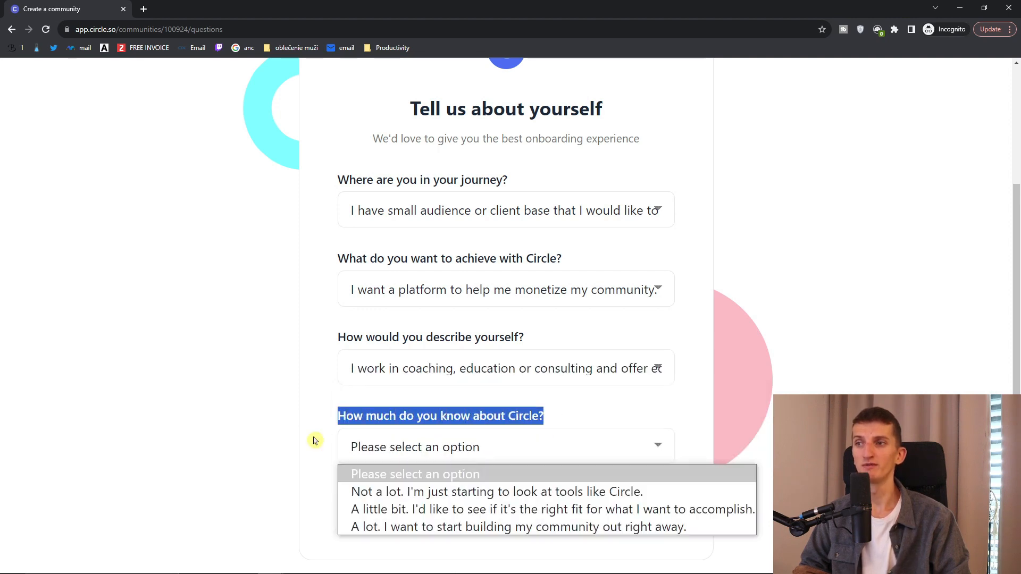
click(412, 494)
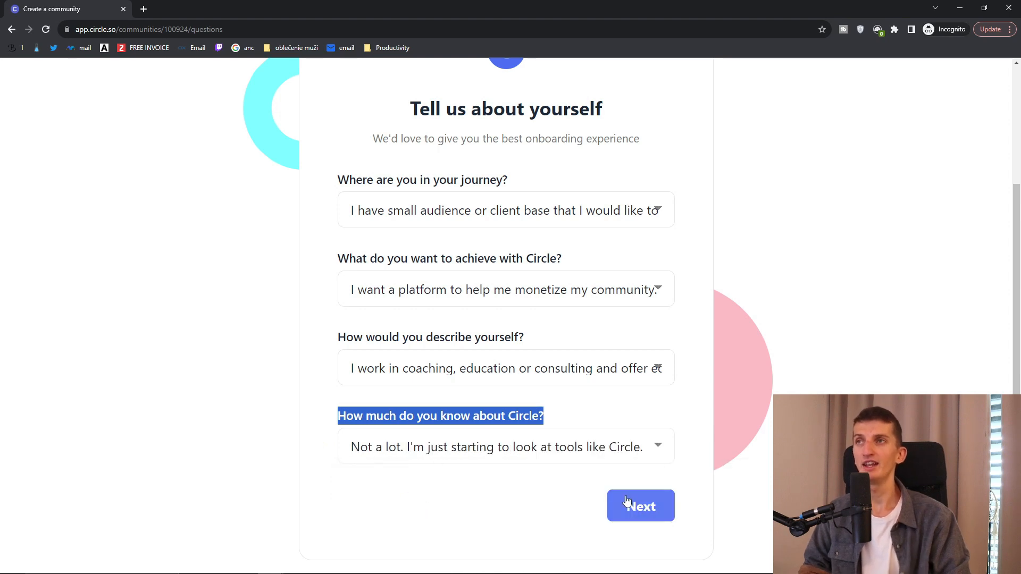
click(627, 502)
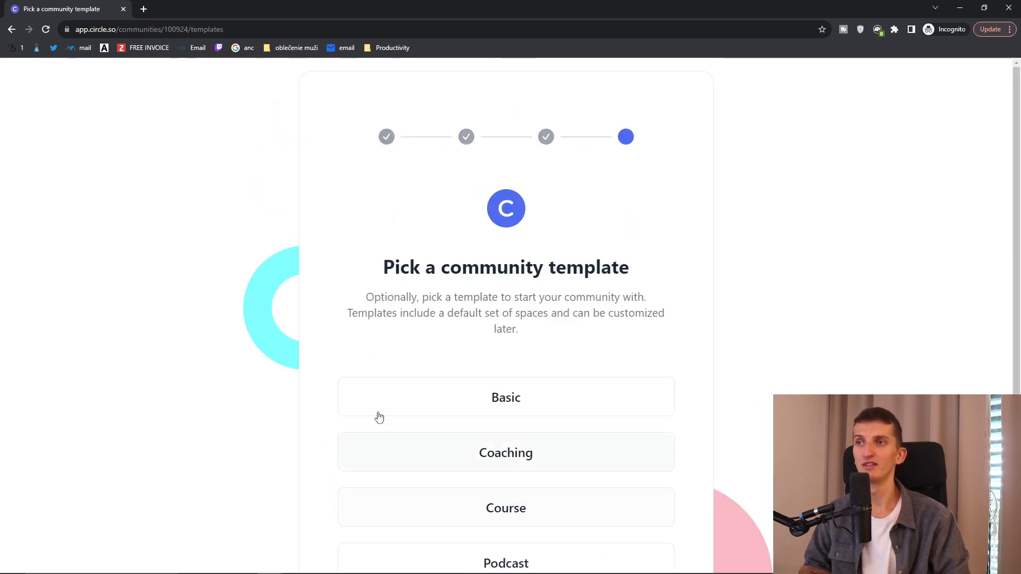
Pick the Basic community template and finish creating Youtube Growth
scroll(257, 350, down, 3)
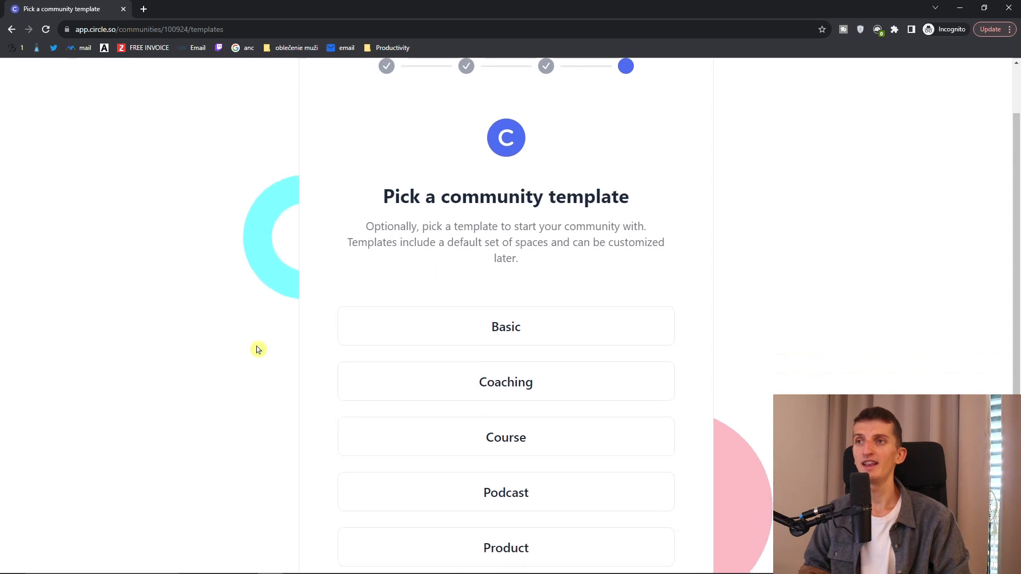
scroll(257, 349, down, 2)
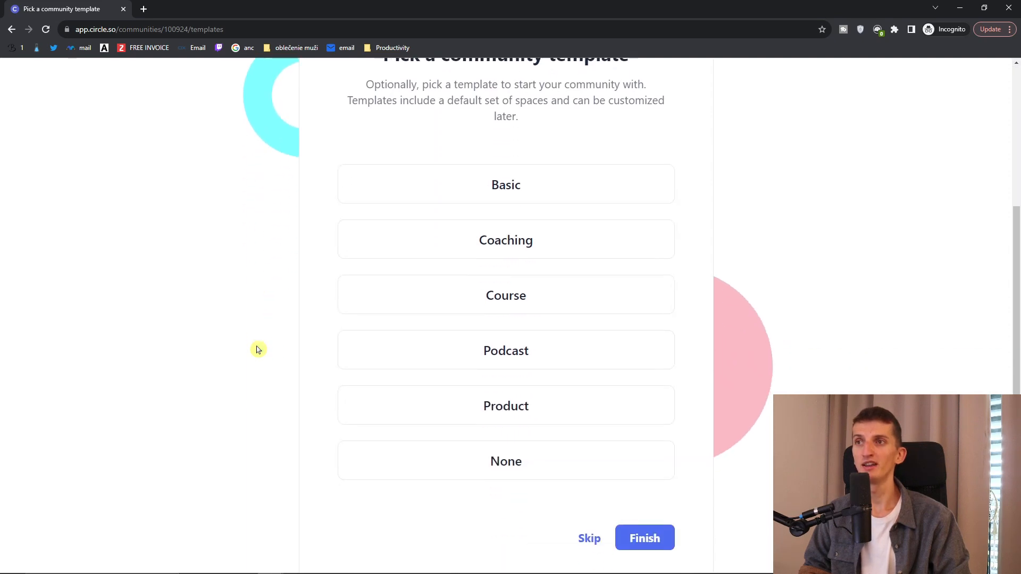
scroll(258, 349, up, 3)
drag(385, 198, 570, 230)
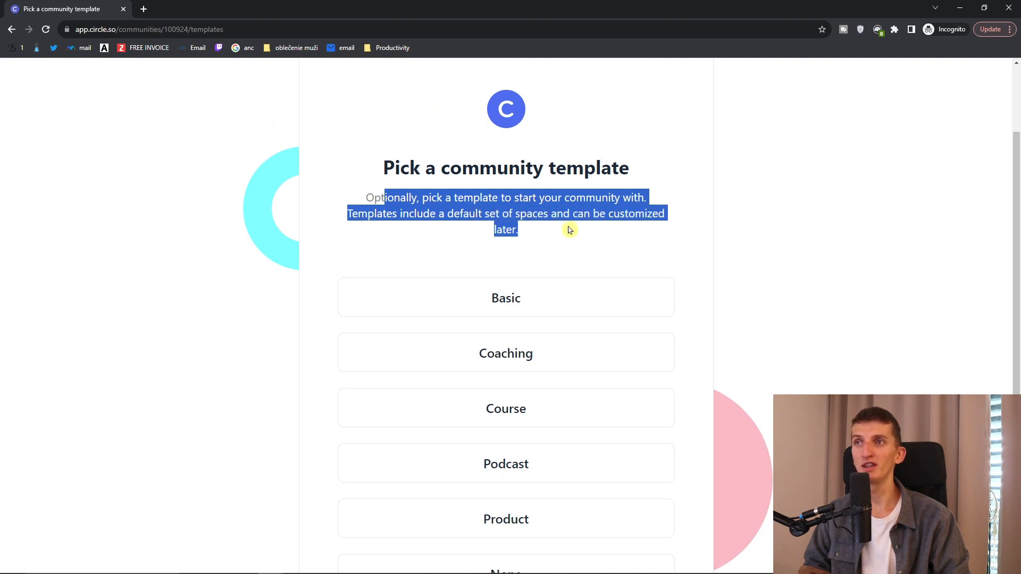
scroll(570, 230, down, 3)
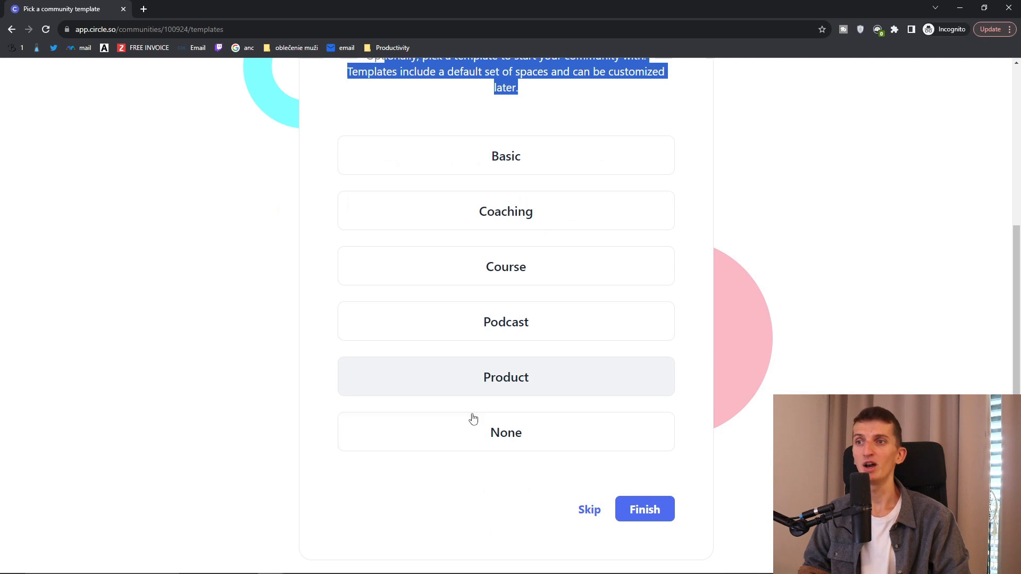
click(536, 146)
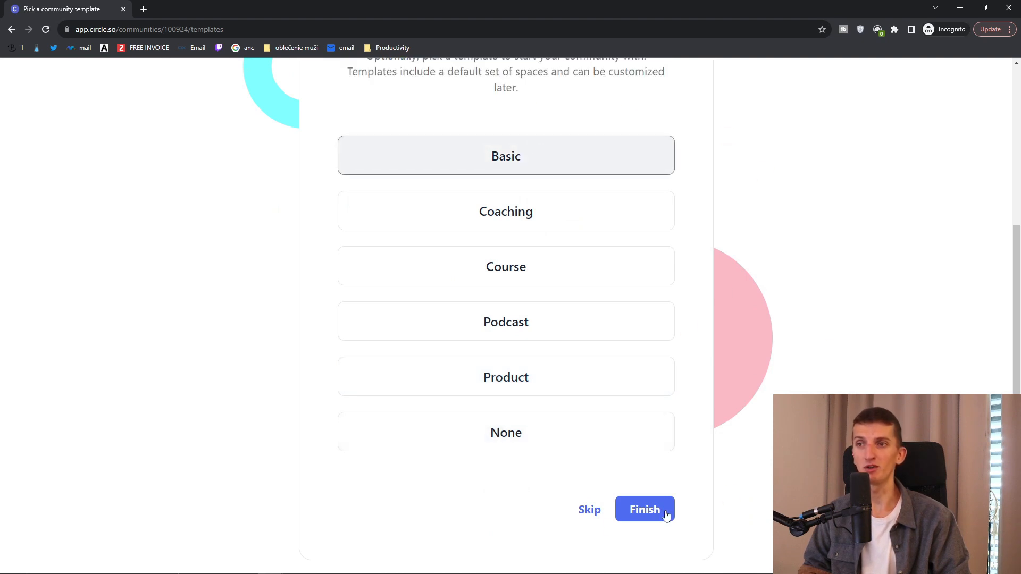
click(649, 519)
click(650, 521)
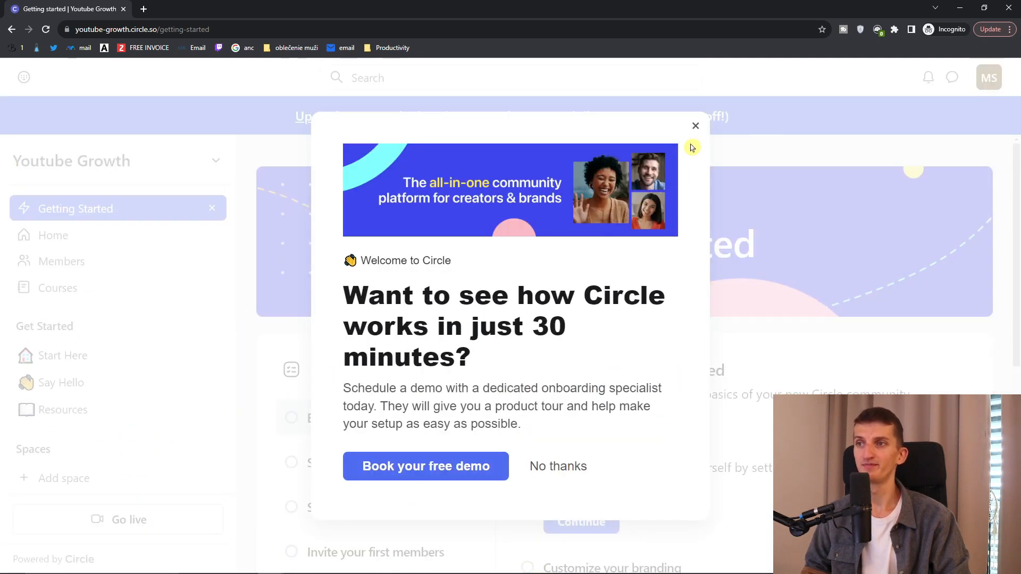
Dismiss the demo-booking popup and adjust the browser zoom
click(696, 127)
key(ctrl+minus)
key(ctrl+minus)
key(ctrl+minus)
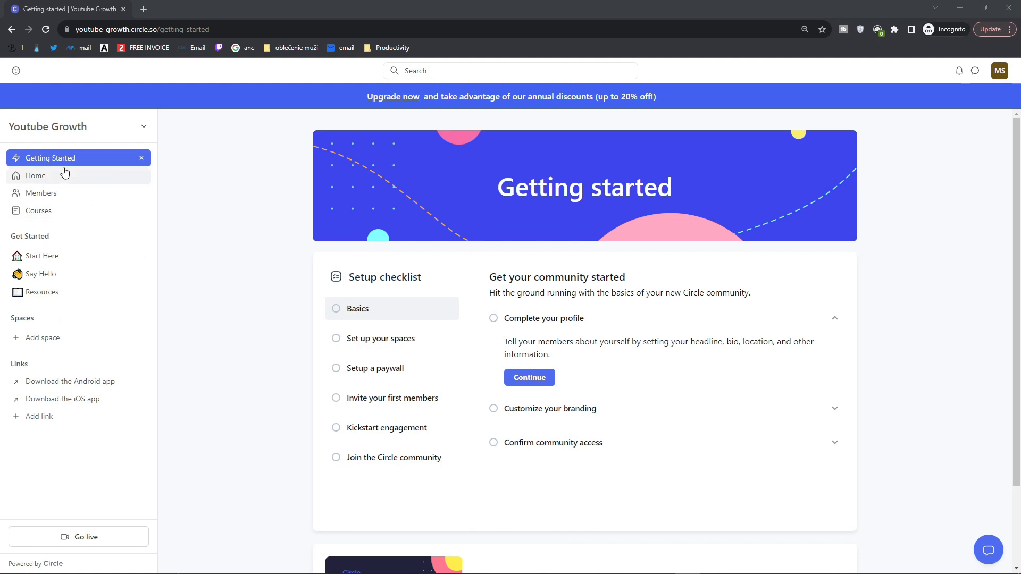
Visit the Home feed, peek at its title options, then go to the Members directory
click(46, 178)
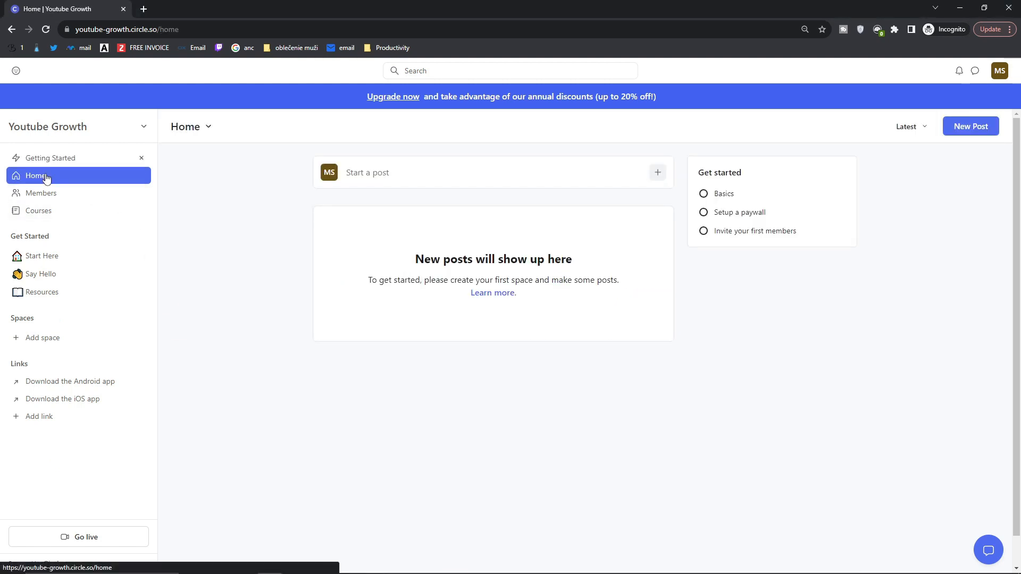
click(194, 125)
click(250, 128)
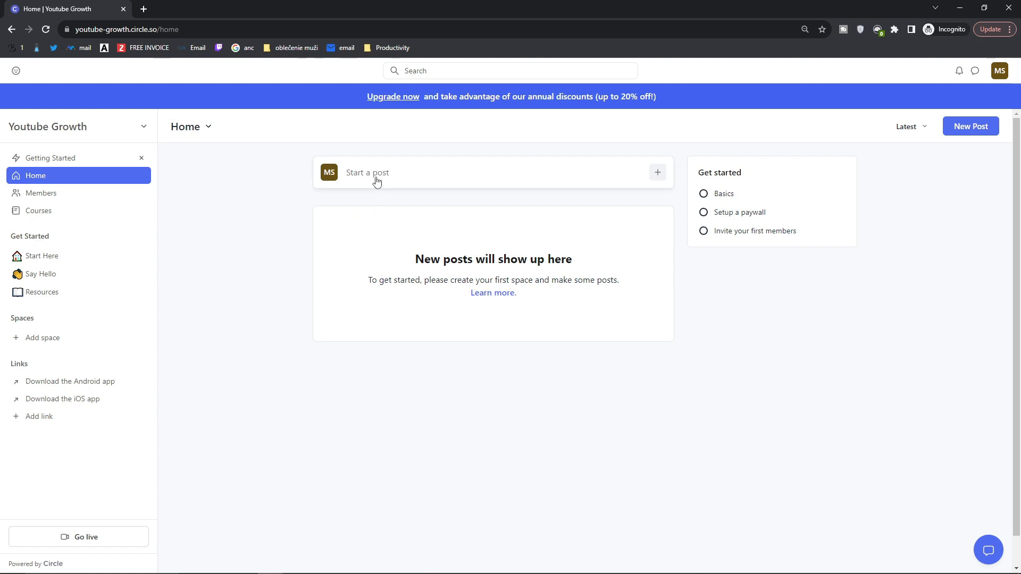
click(208, 133)
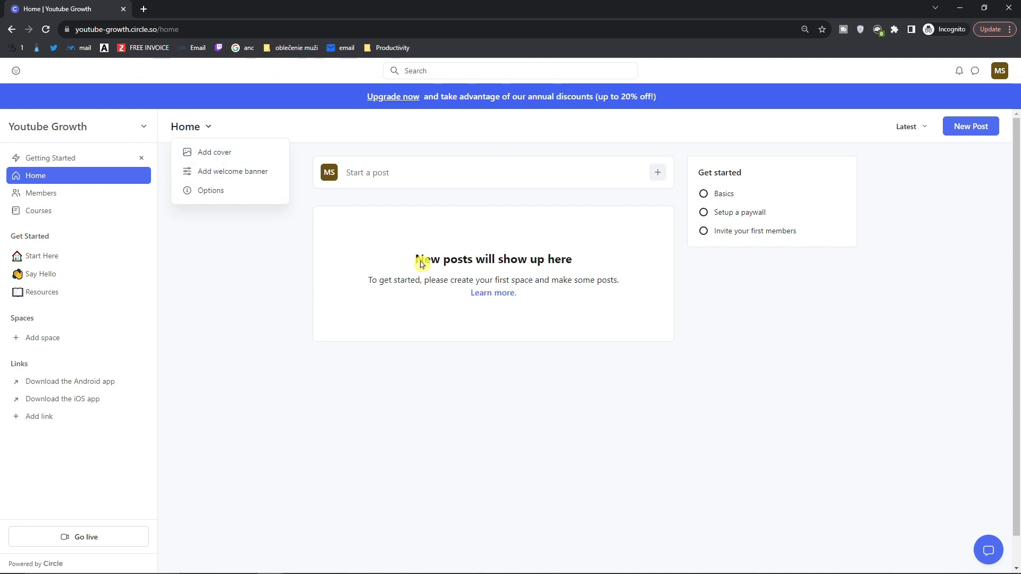
click(85, 199)
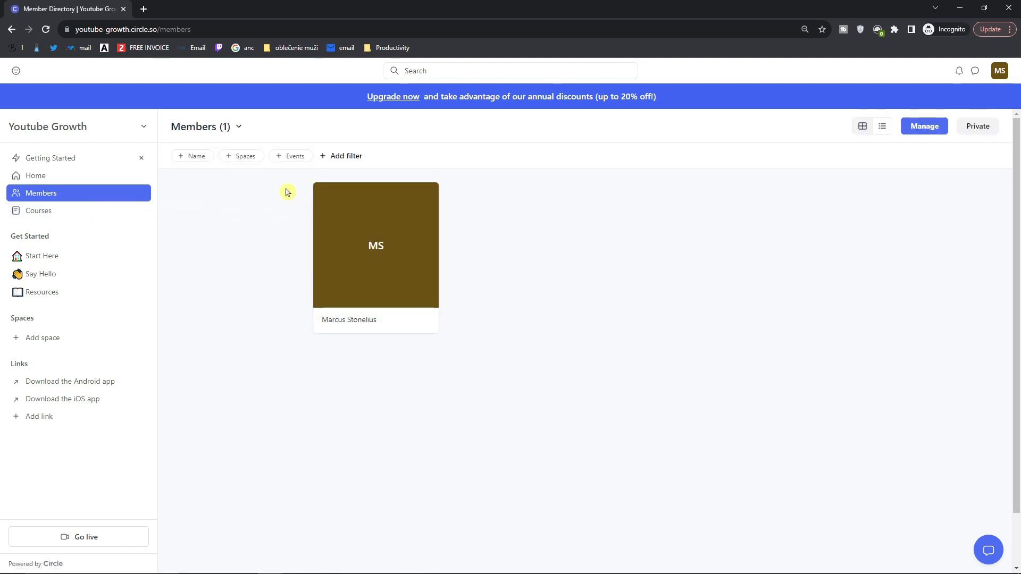
click(199, 160)
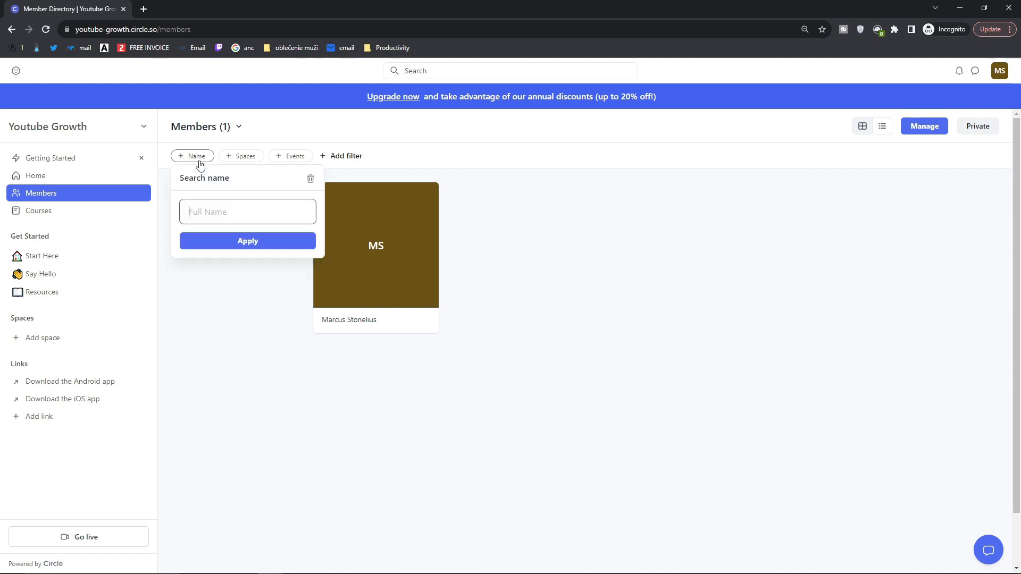
click(241, 158)
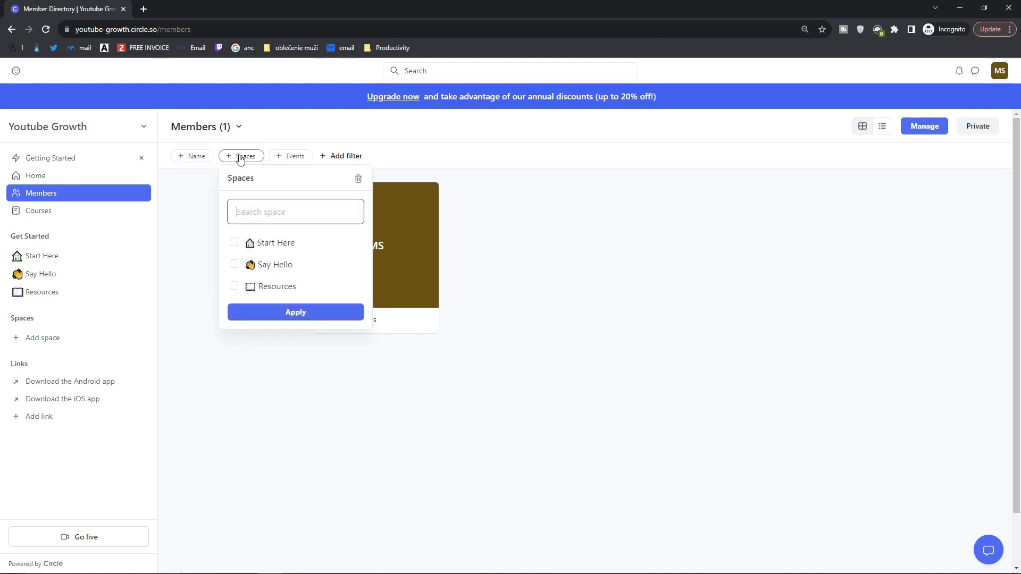
click(290, 157)
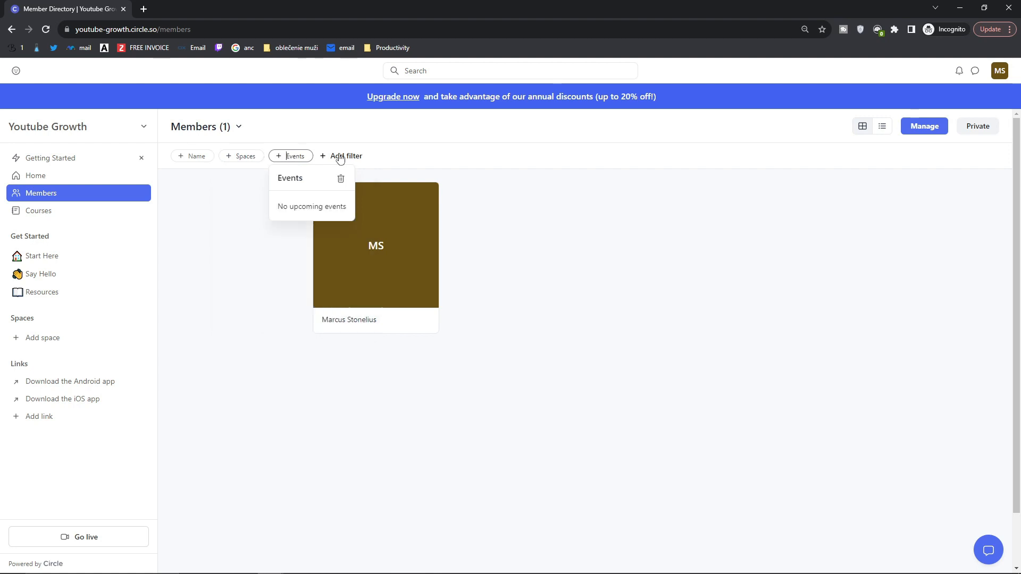
click(572, 226)
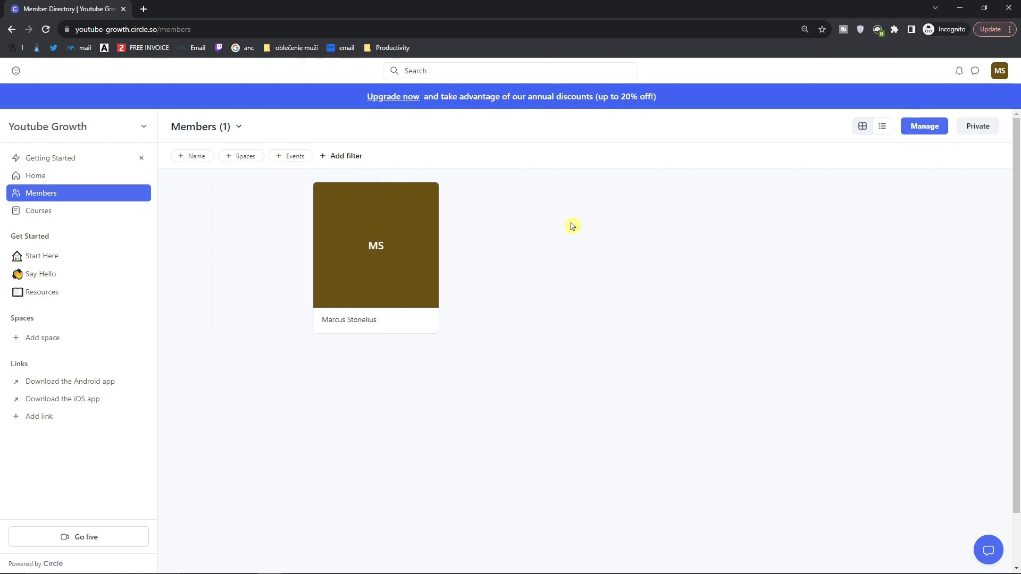
click(376, 227)
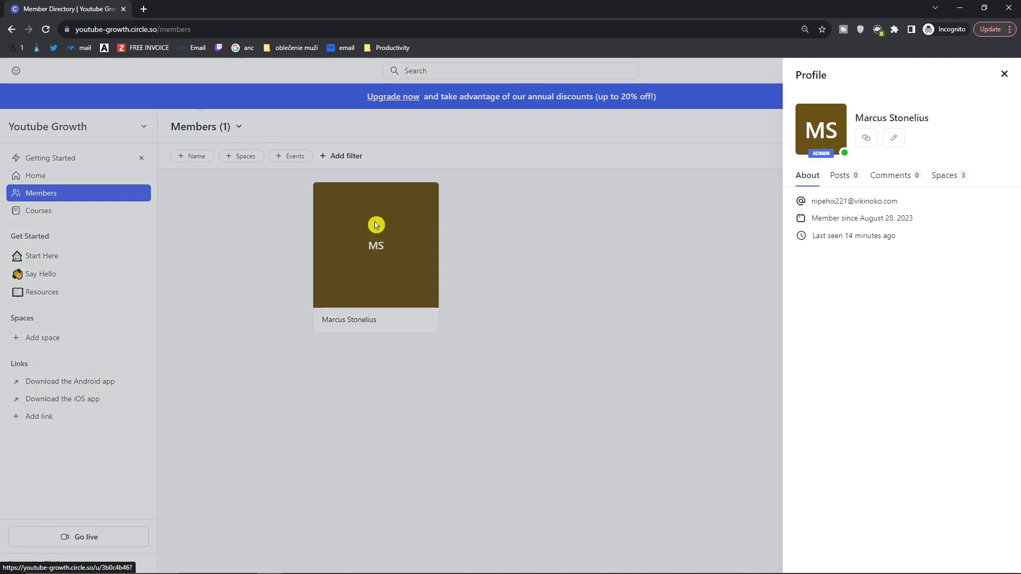
drag(816, 204, 911, 210)
drag(815, 220, 926, 225)
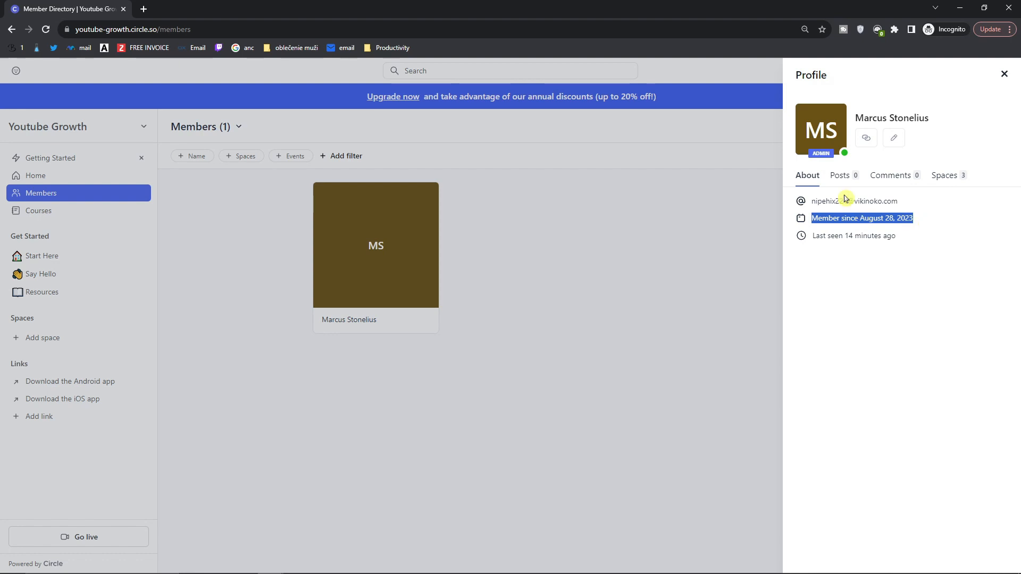
click(1005, 75)
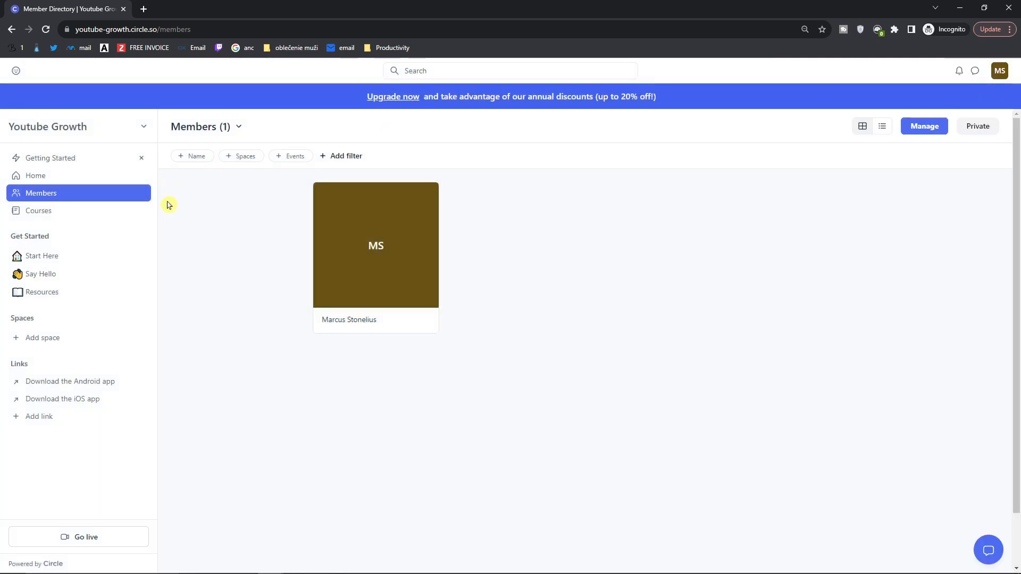
Look over the Courses overview page, then open the Start Here space
click(92, 210)
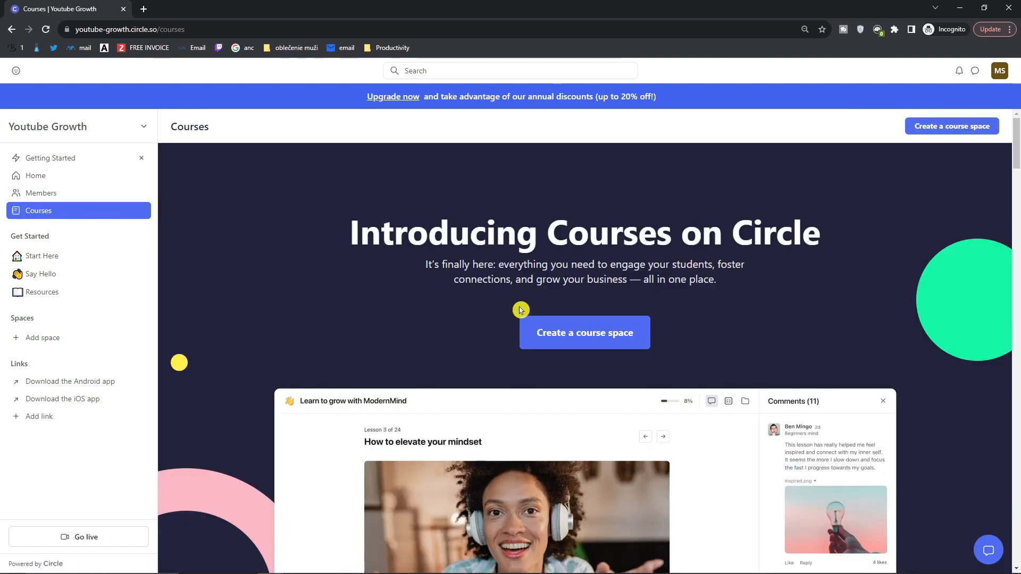
scroll(521, 314, down, 1)
scroll(520, 319, up, 1)
drag(355, 239, 800, 237)
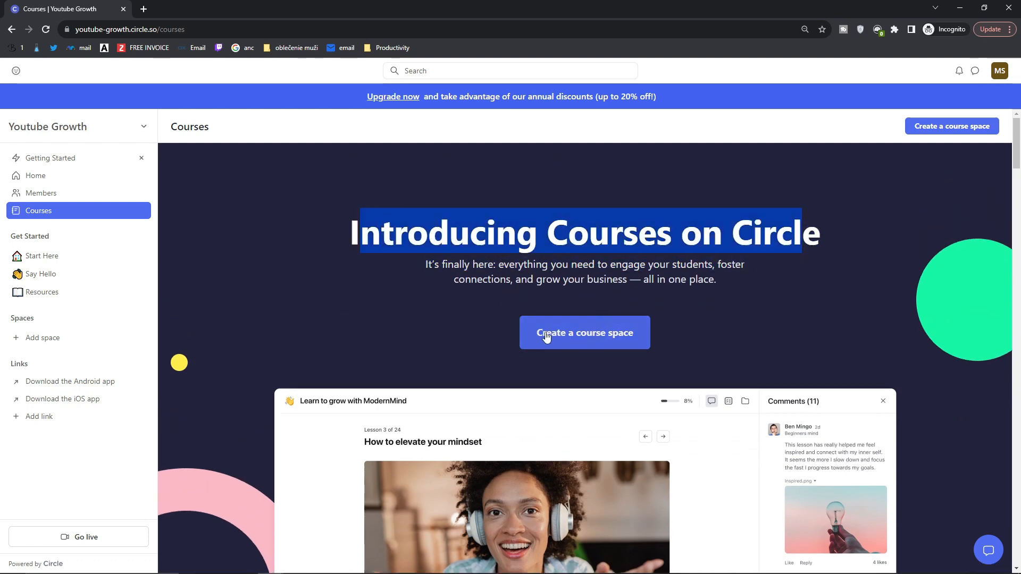
click(74, 257)
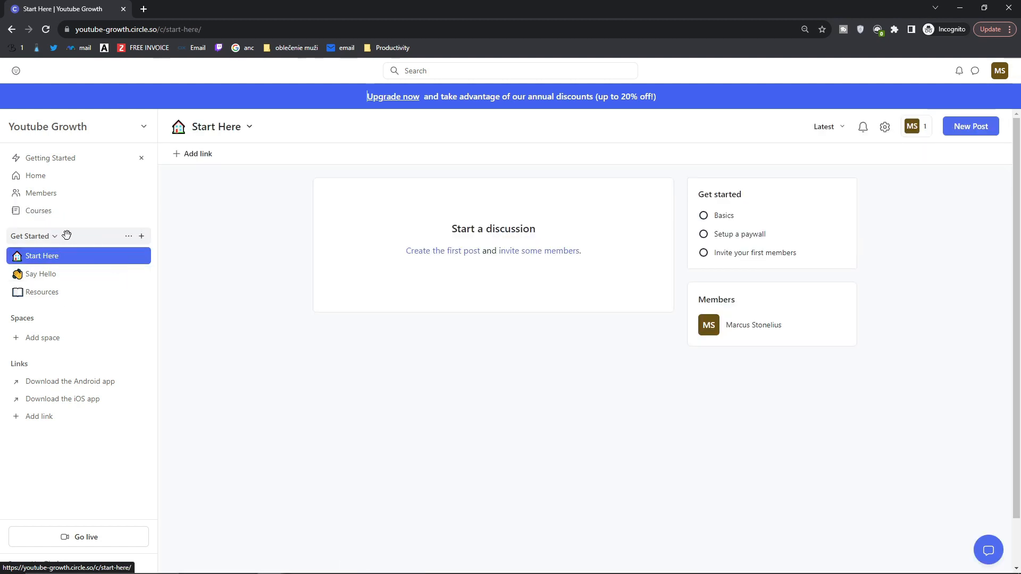
Collapse and re-expand the Get Started, Spaces and Links sidebar groups
click(53, 236)
click(54, 236)
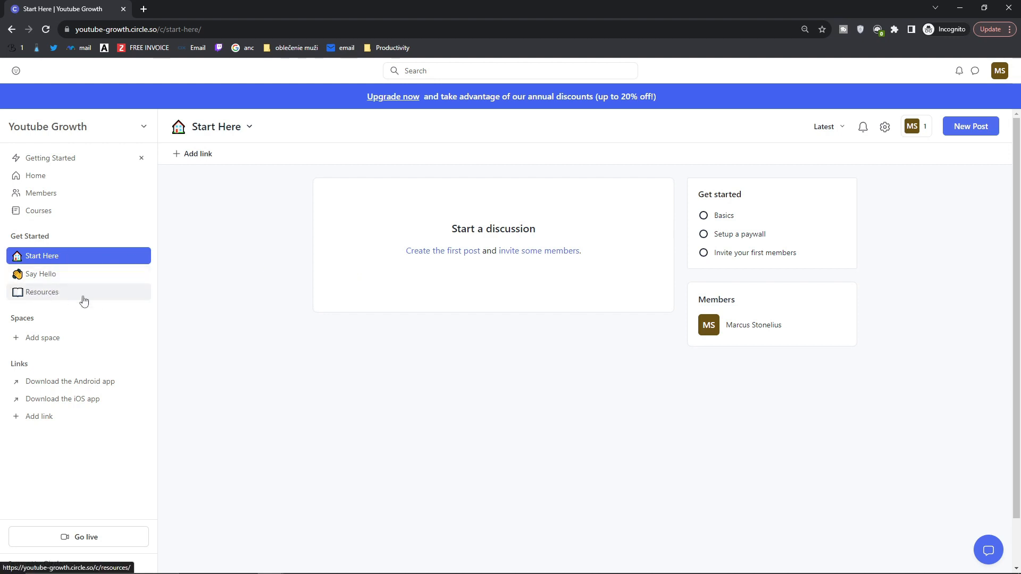
click(57, 235)
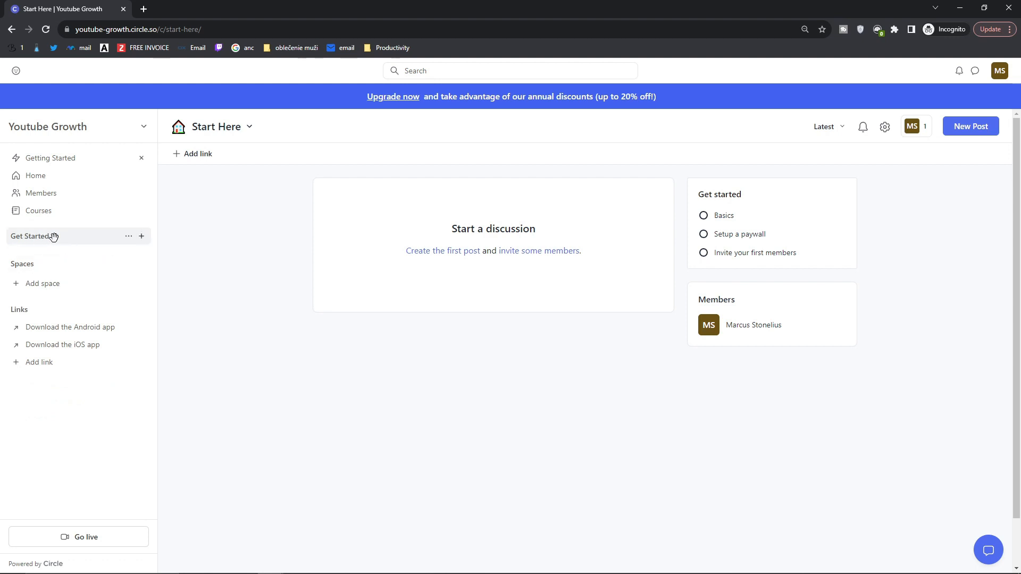
click(38, 264)
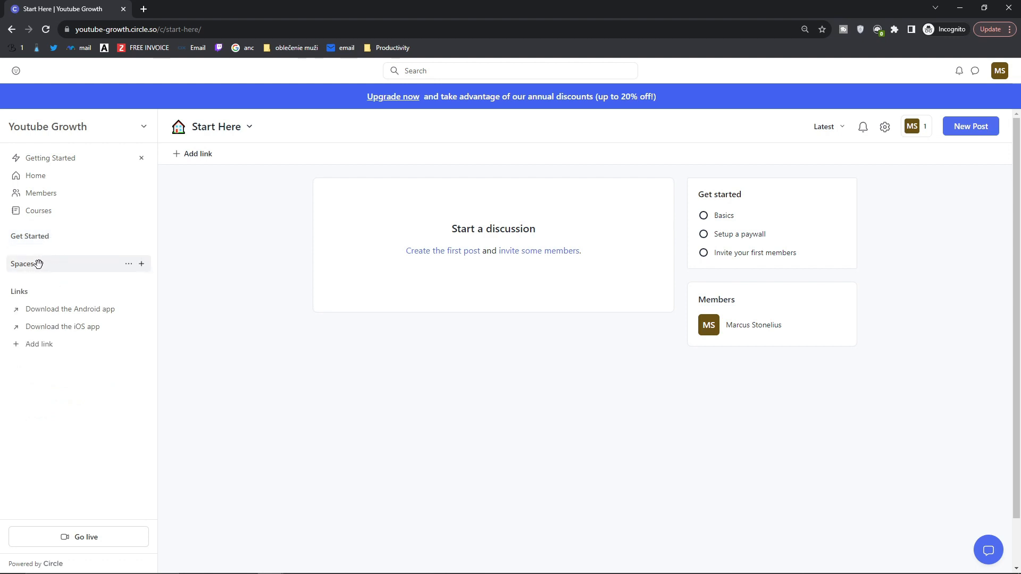
click(39, 265)
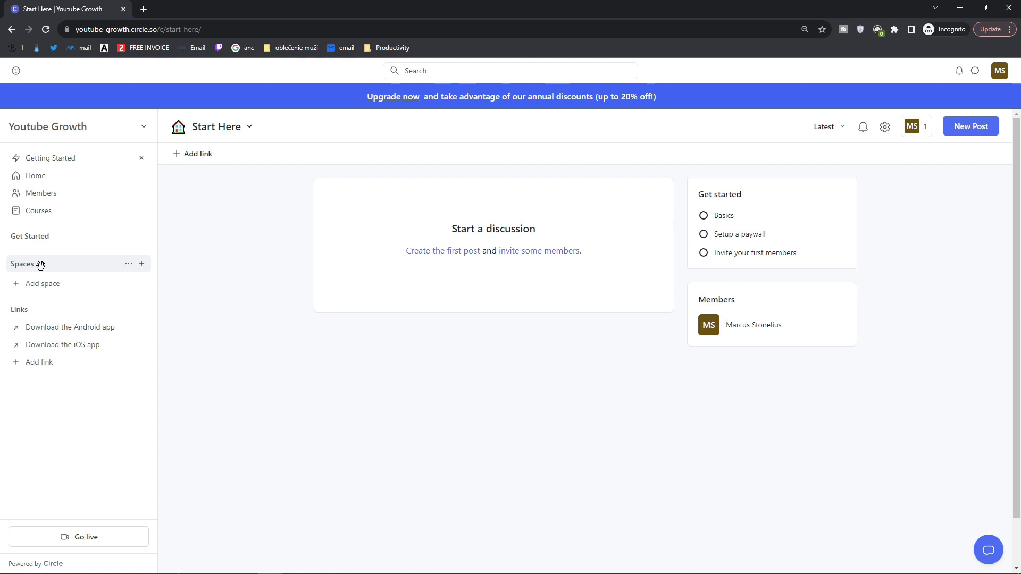
click(31, 310)
click(35, 314)
click(34, 262)
click(46, 237)
click(39, 319)
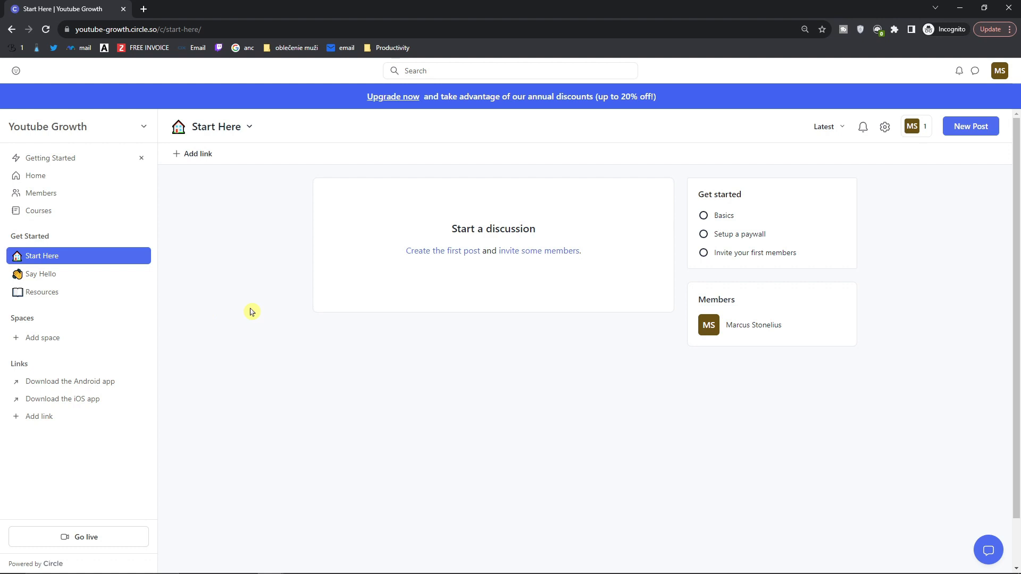
Visit Say Hello and Resources, then show Get Started's add-space options
click(84, 273)
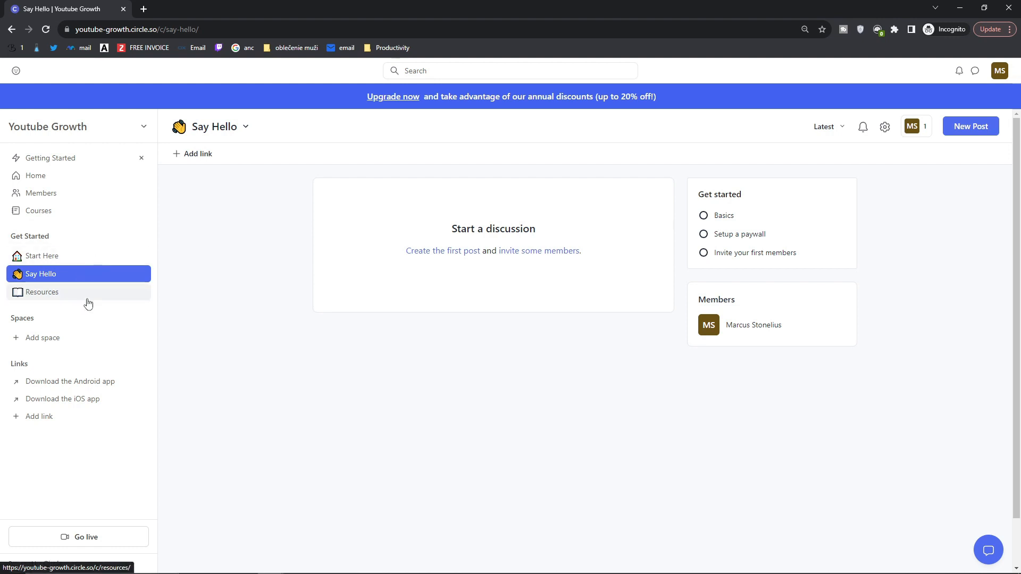
click(88, 301)
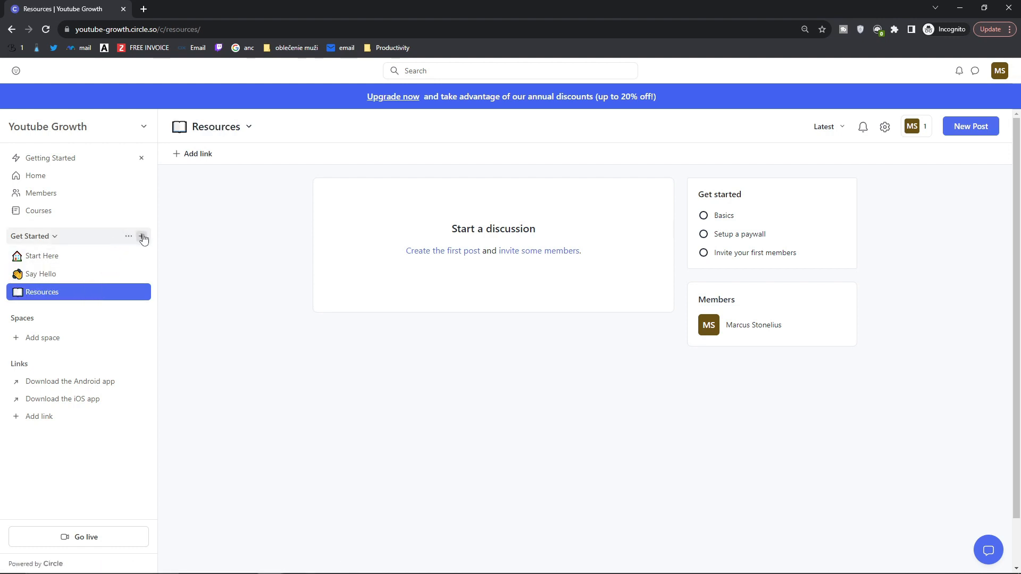
click(142, 237)
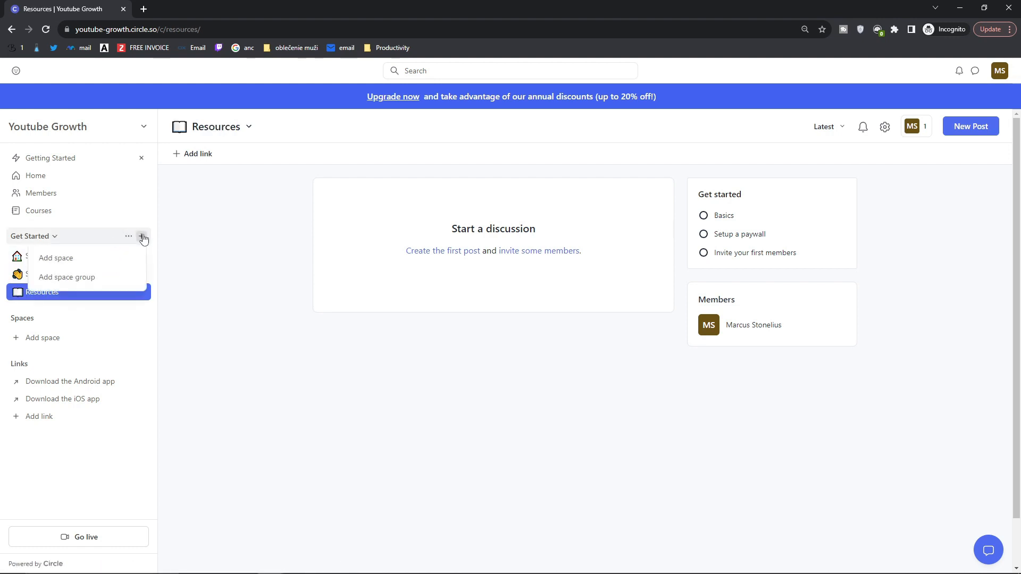
Create a space group named 'TikTok Marketing' instead of a single space
click(123, 263)
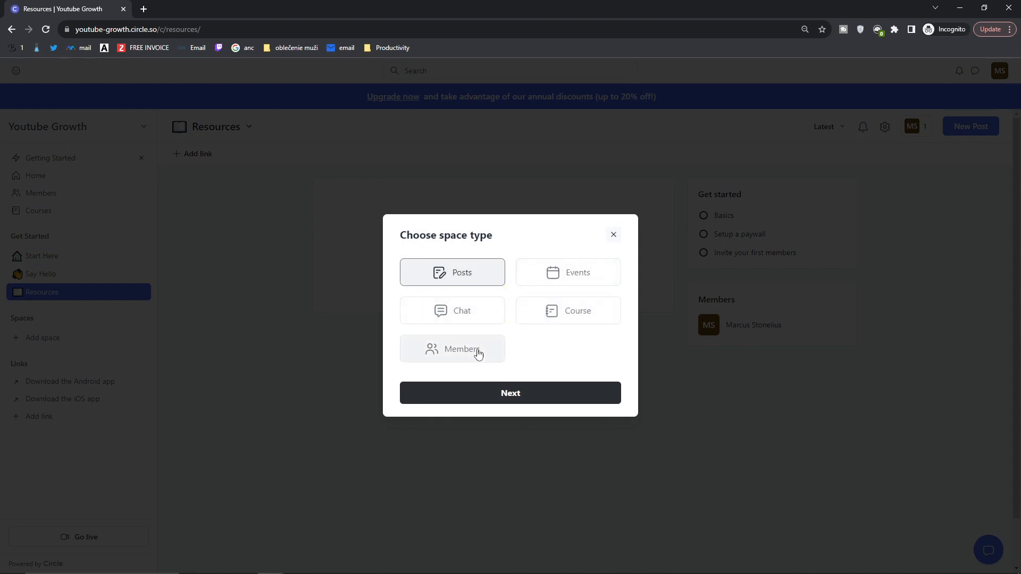
click(613, 235)
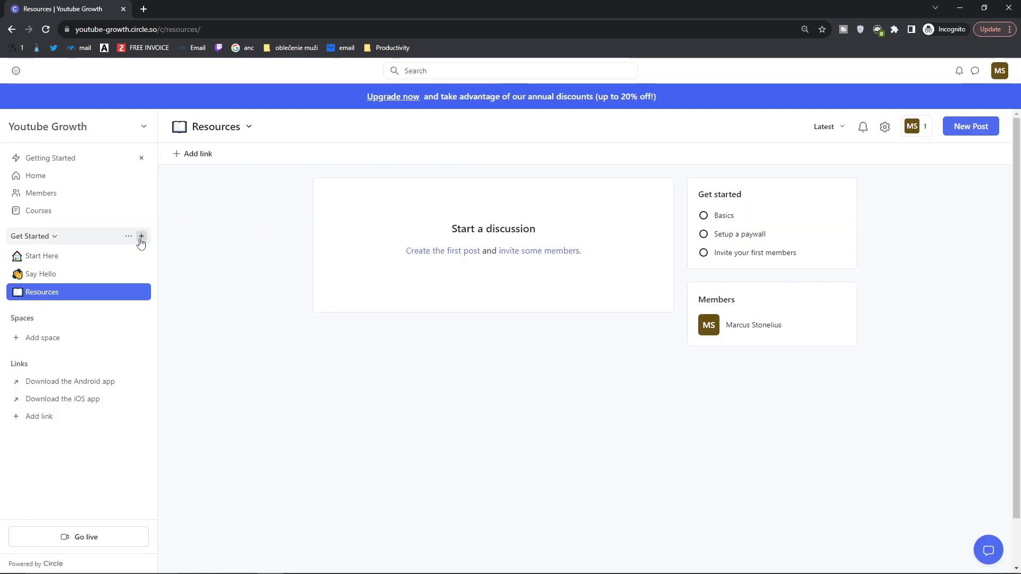
click(142, 236)
click(109, 278)
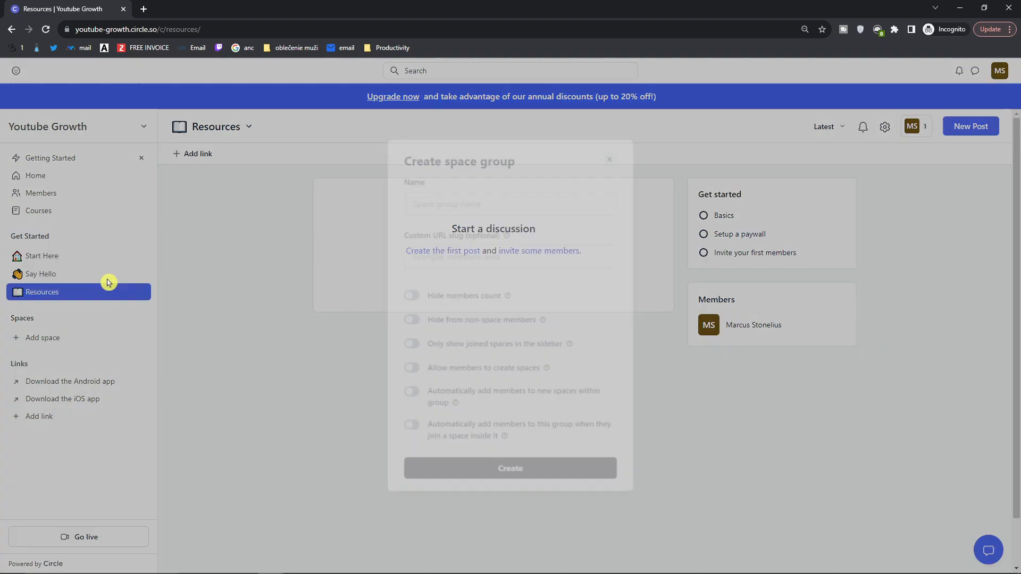
click(504, 191)
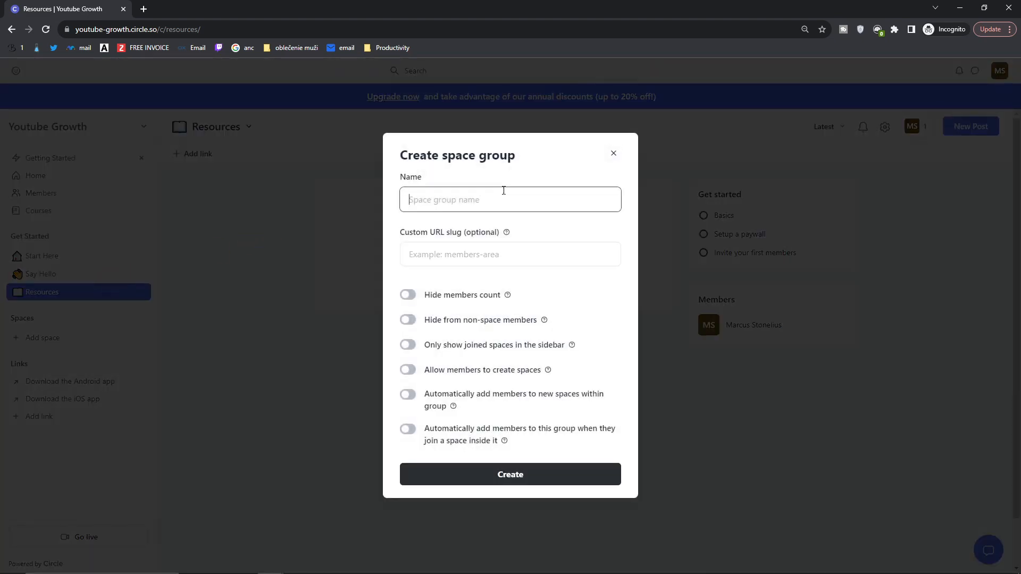
text(TikTok Marketing)
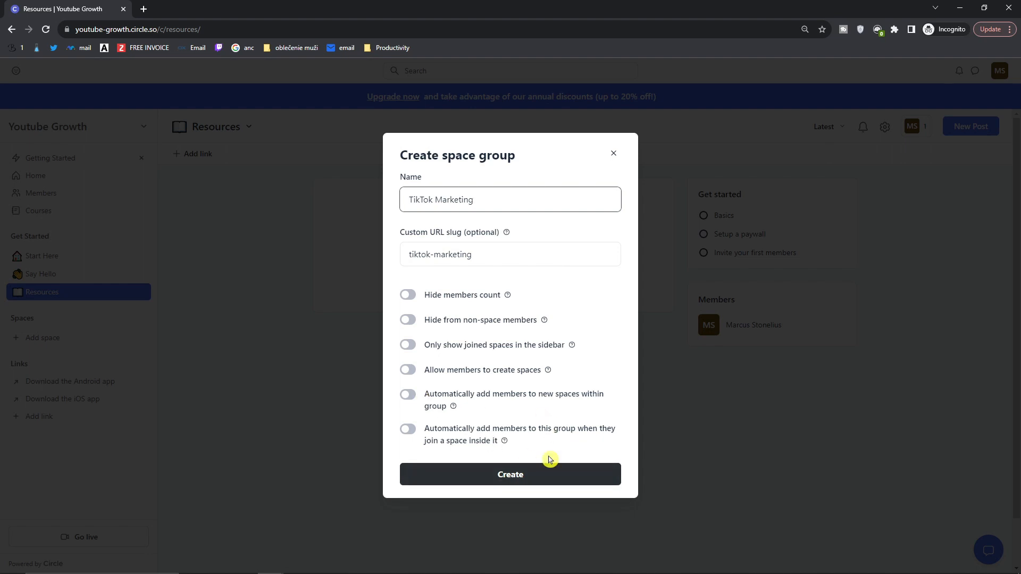
click(545, 473)
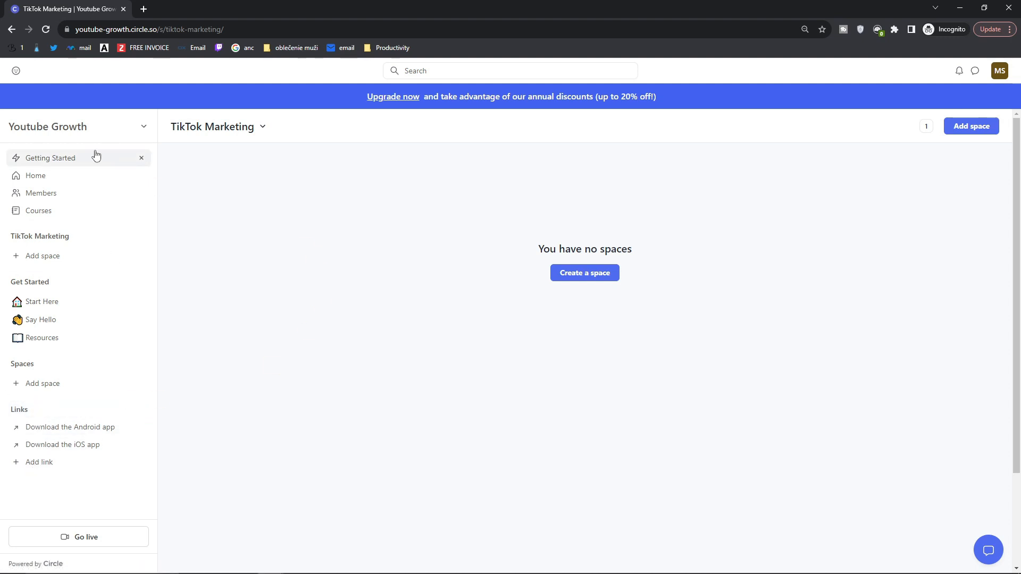
Switch the community to dark mode and open the Getting Started checklist page
click(143, 127)
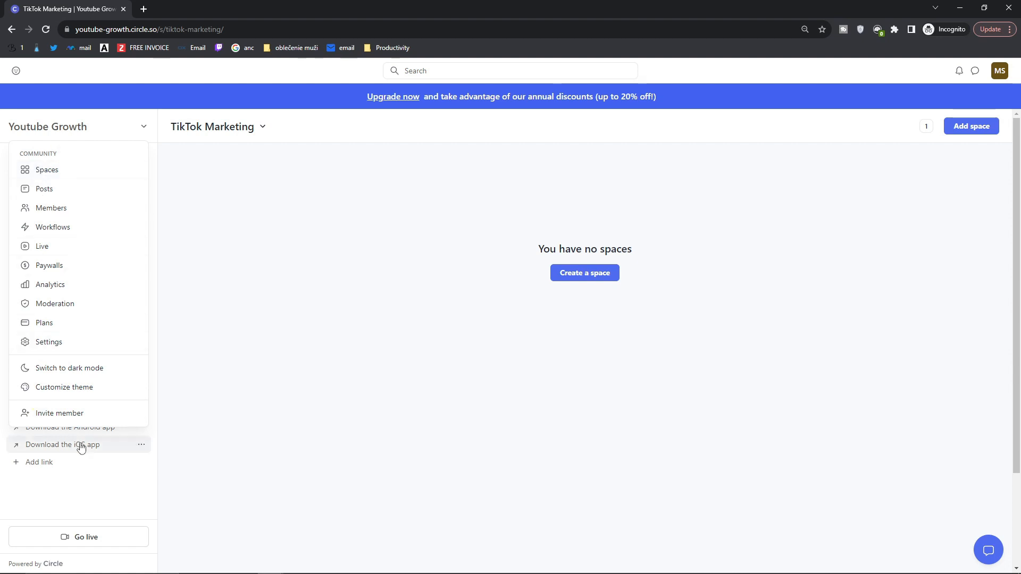
click(79, 372)
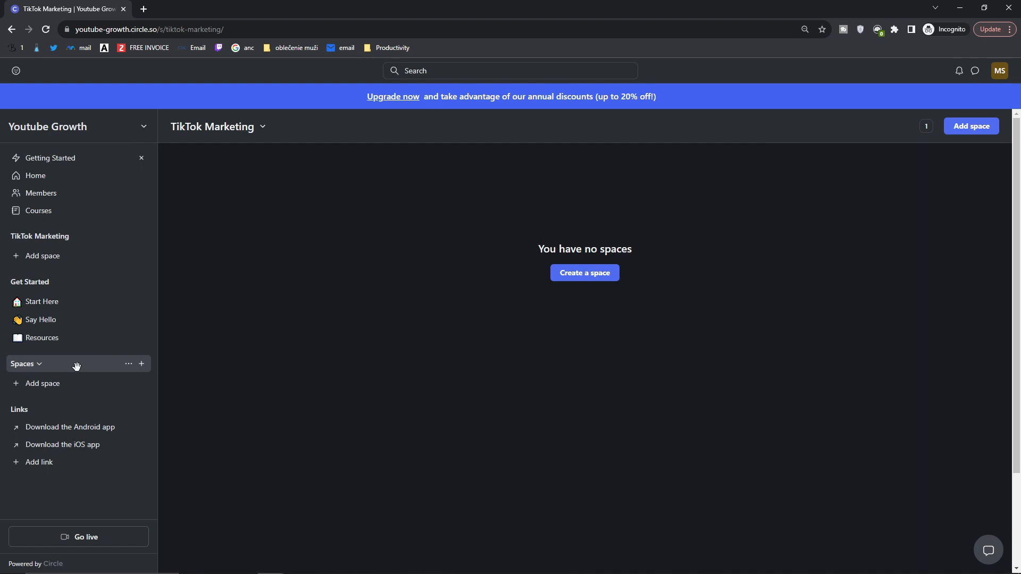
click(208, 321)
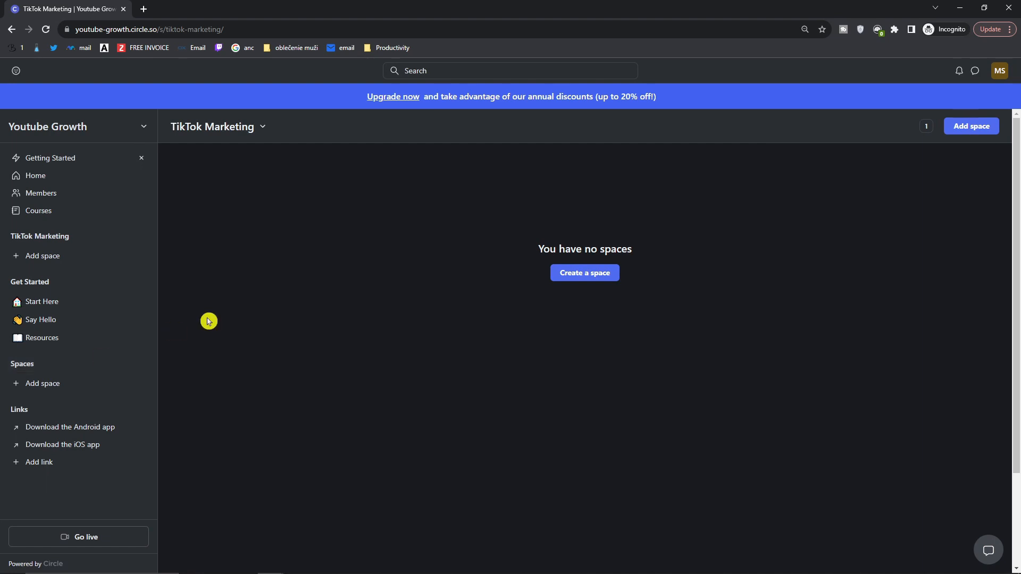
click(81, 158)
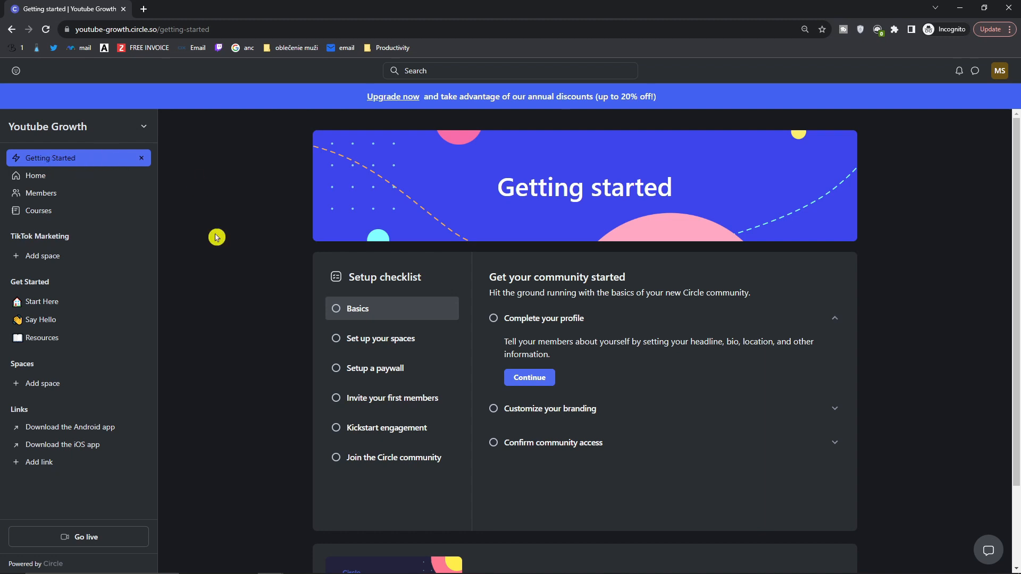
Start completing the profile with headline 'Youtuber' and a bio about search-based channels
scroll(257, 282, down, 2)
scroll(256, 282, up, 2)
drag(348, 277, 428, 277)
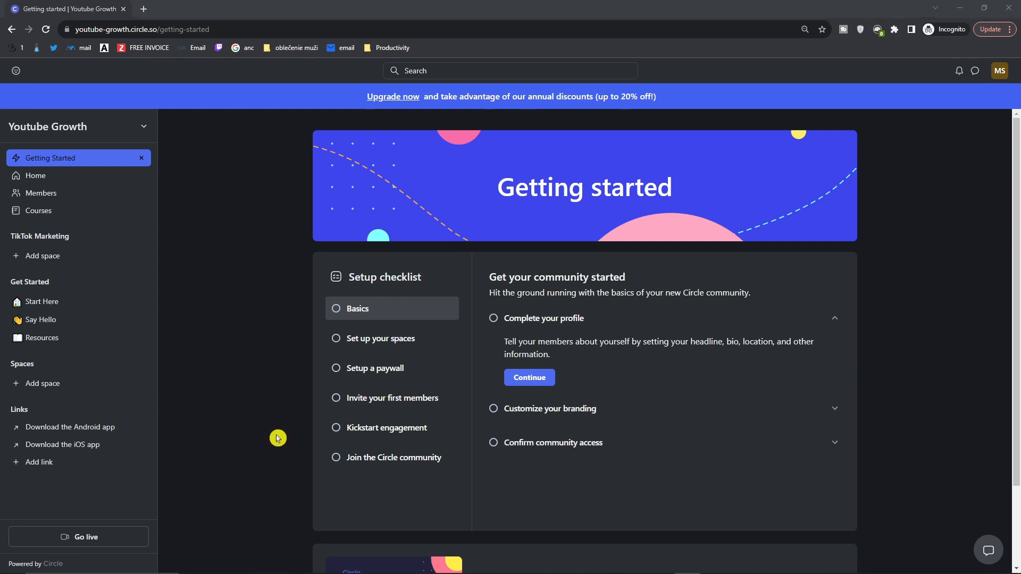
click(361, 312)
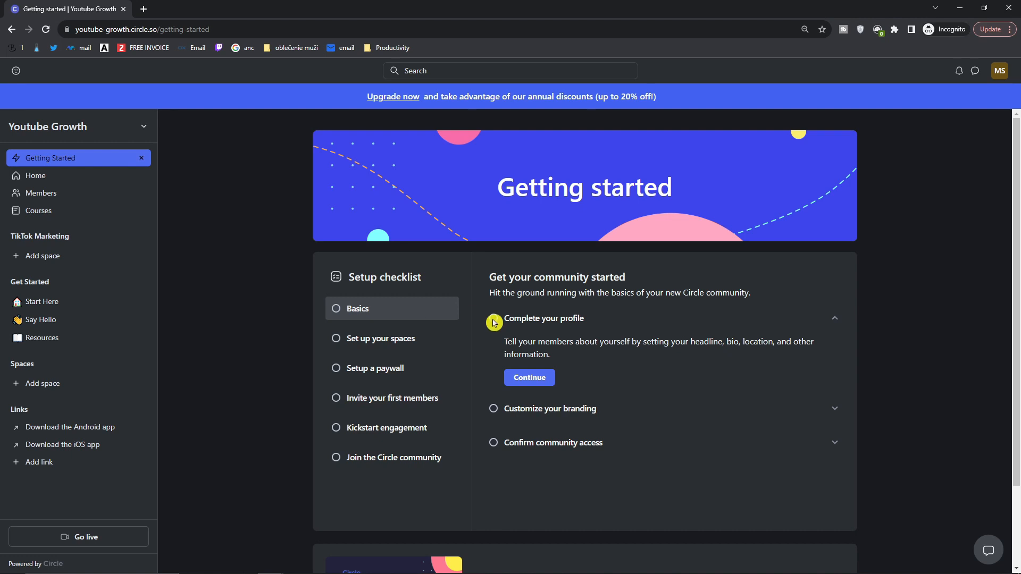
click(547, 381)
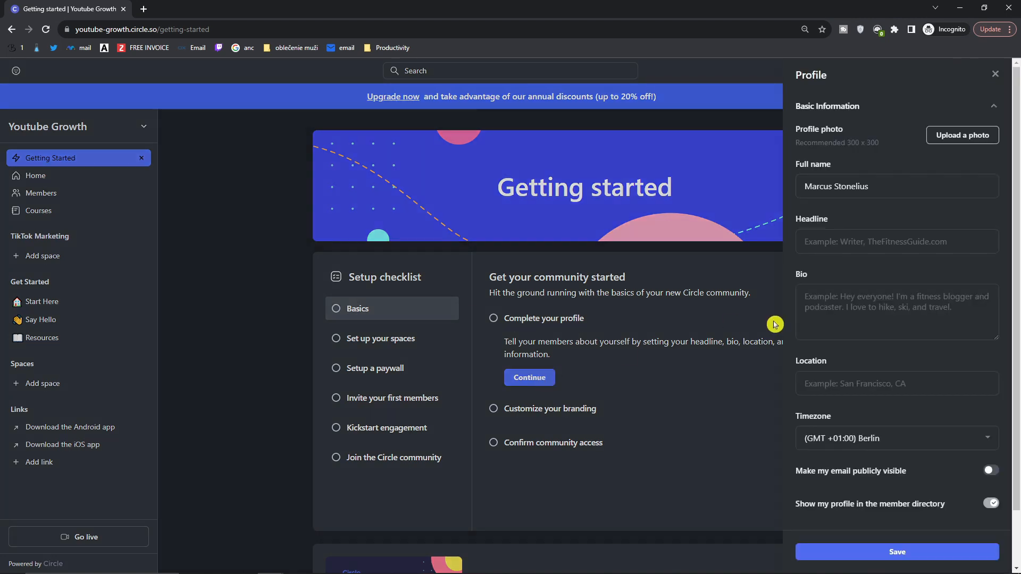
drag(871, 189, 777, 191)
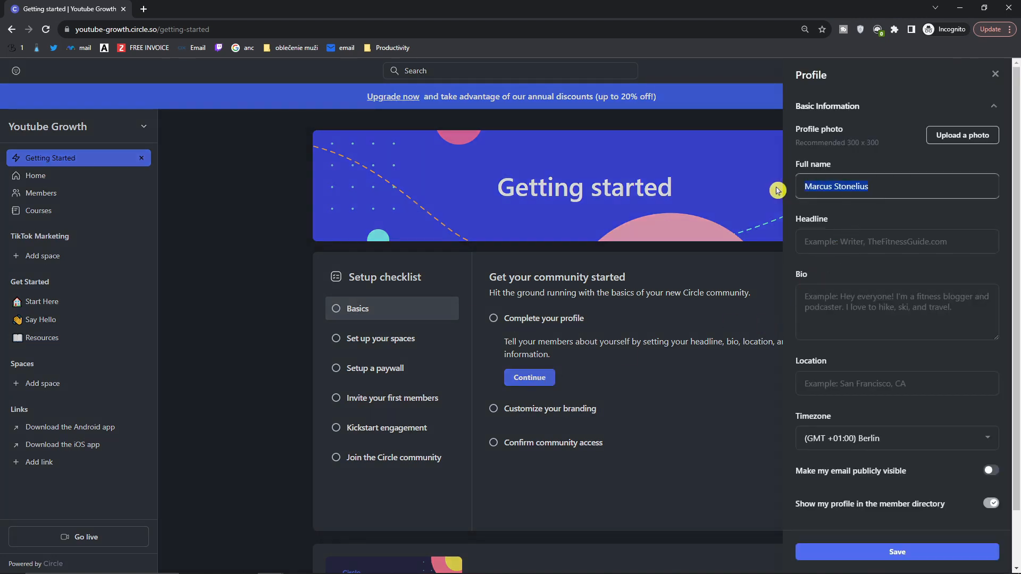
click(865, 236)
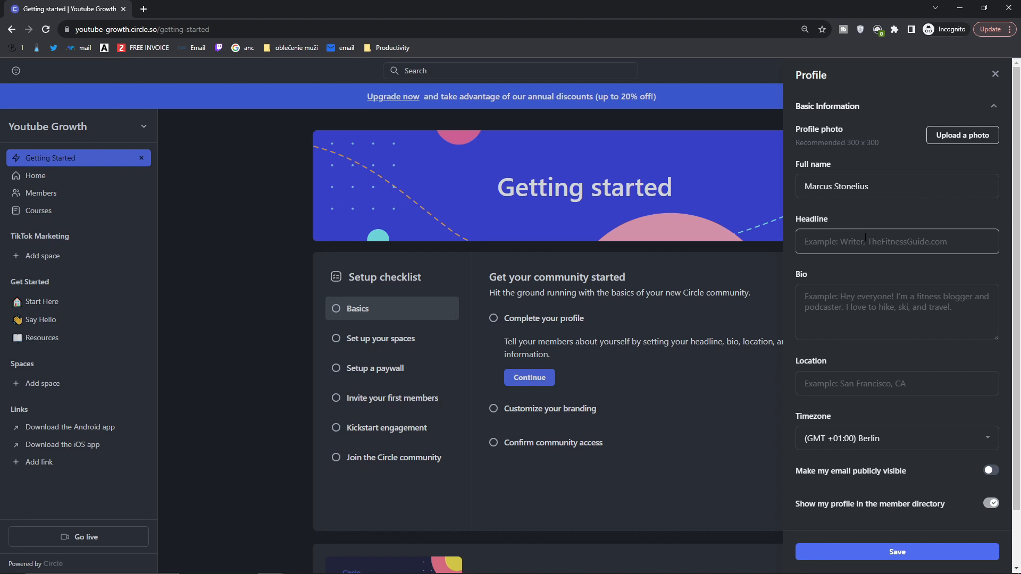
text(Youtuber)
key(Tab)
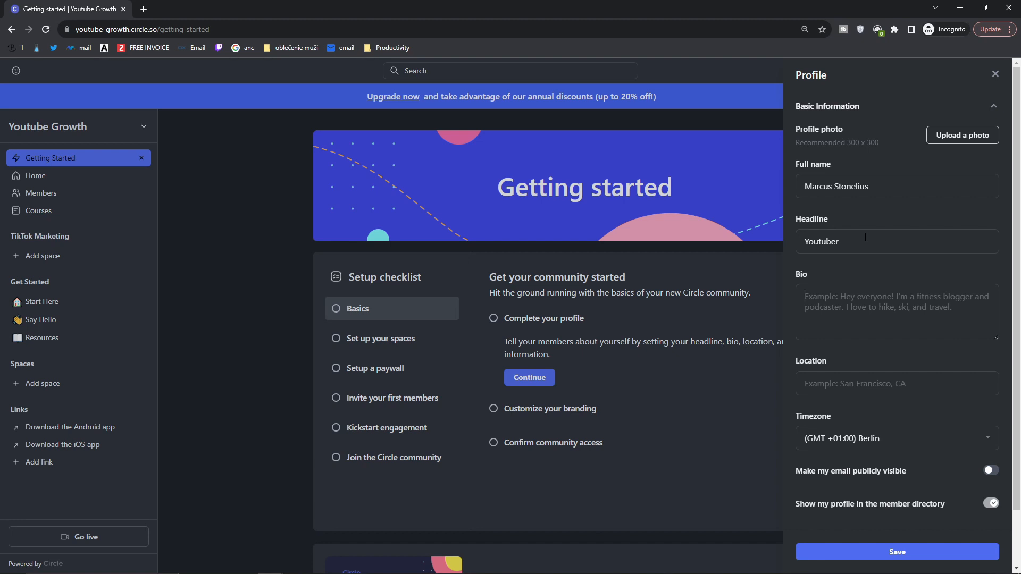
text(I a)
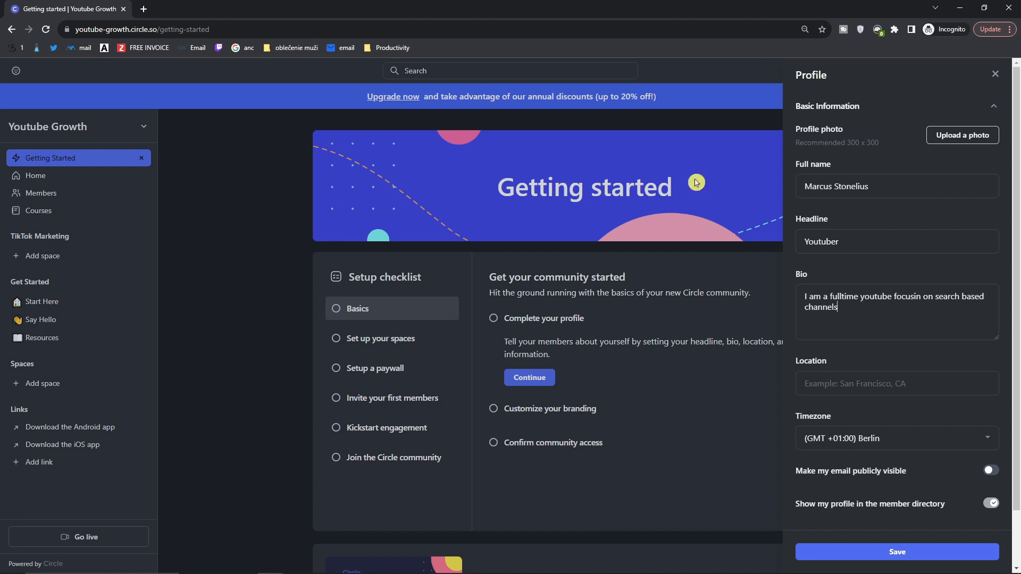
Upload image00003 as the profile photo and save the crop
click(976, 140)
click(485, 308)
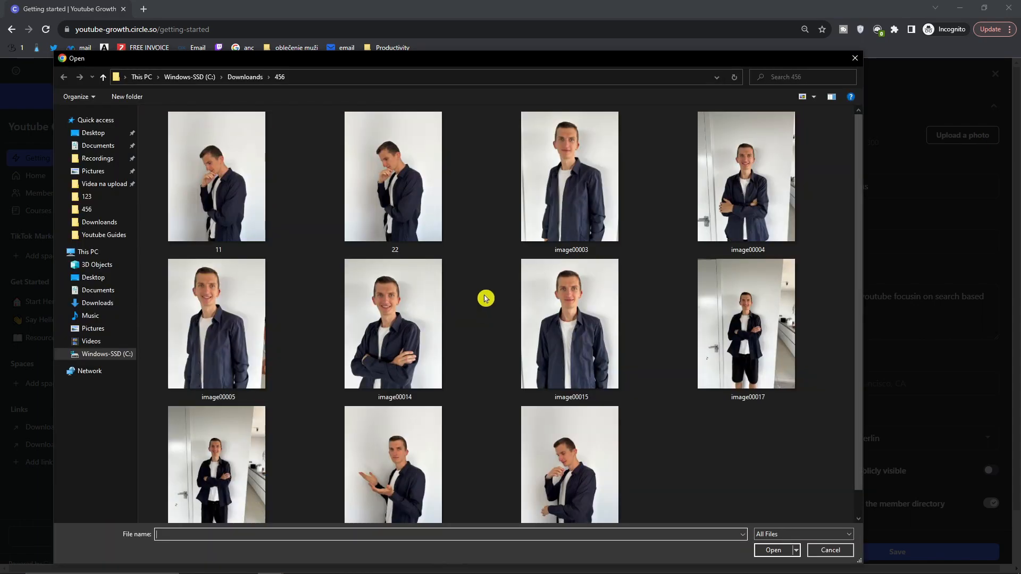
double_click(529, 223)
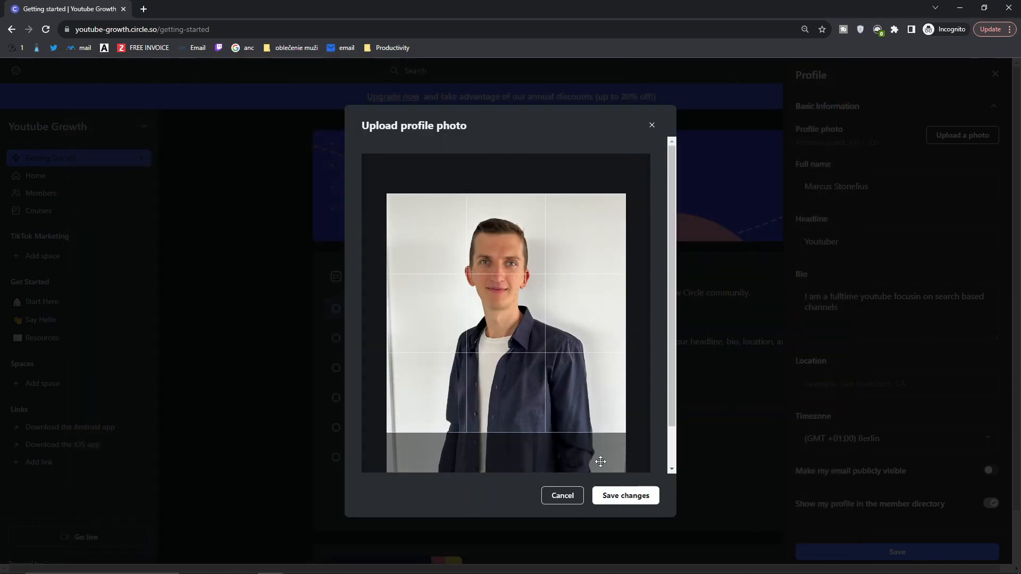
click(628, 496)
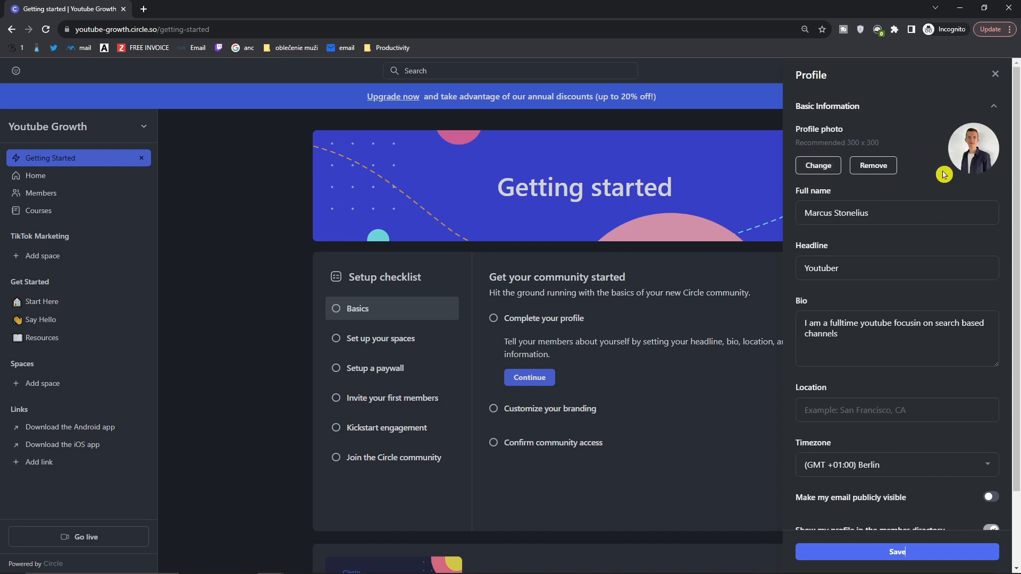
Check the social links and permissions sections, then save the profile changes
scroll(845, 315, down, 1)
scroll(846, 319, down, 1)
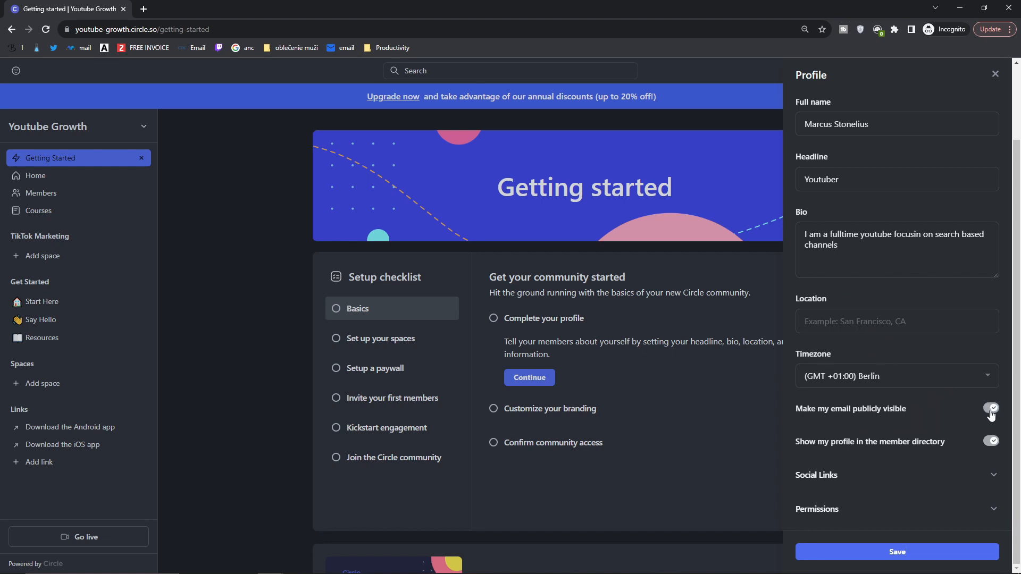
click(993, 475)
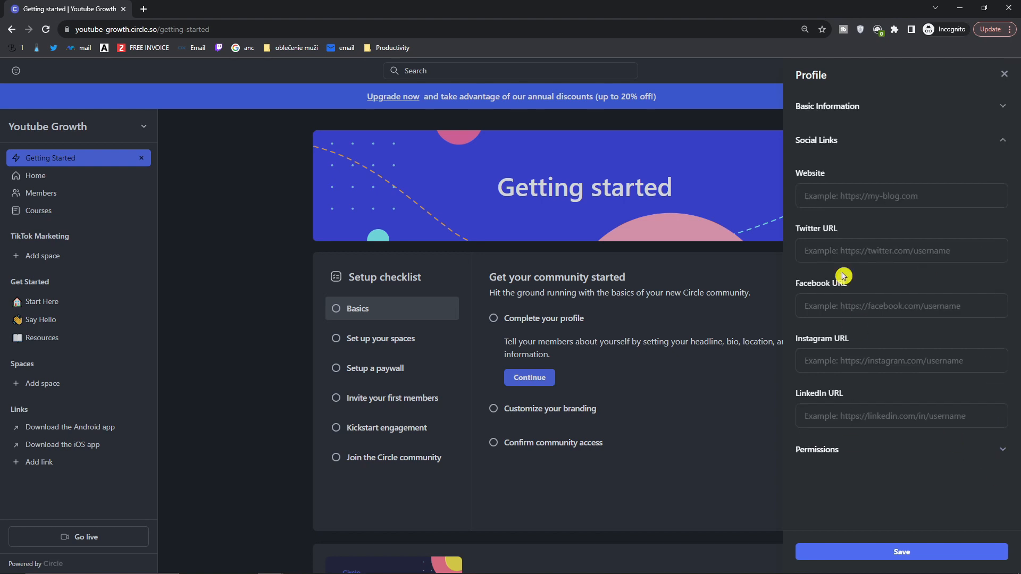
click(994, 452)
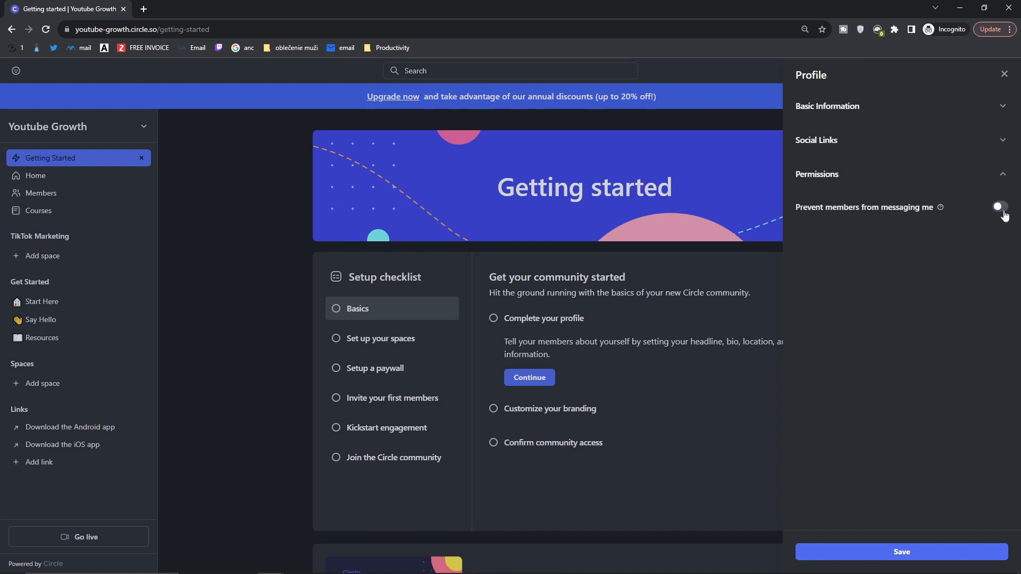
click(903, 552)
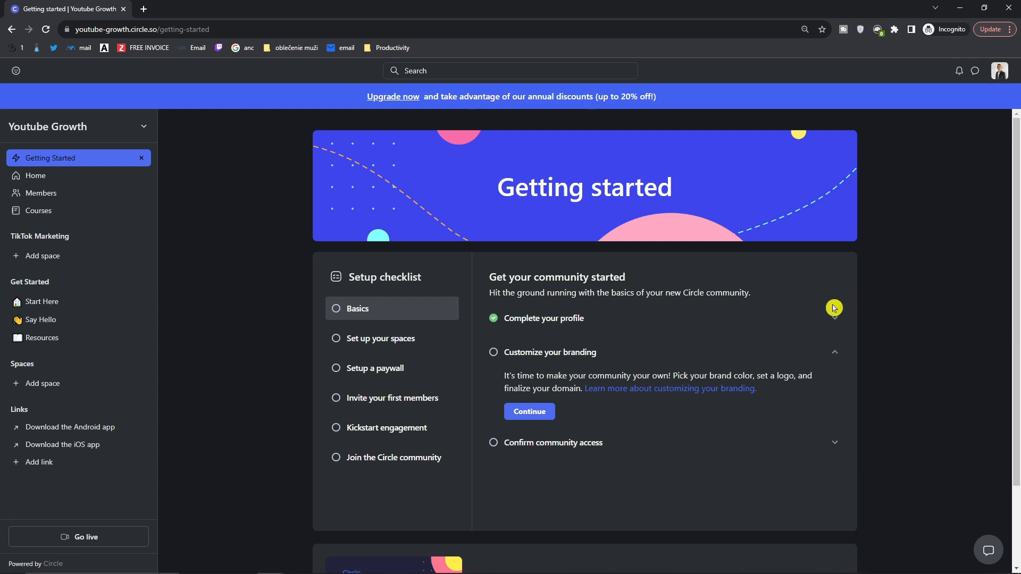
Set the brand colour to green #17C150 and save it
scroll(800, 300, down, 1)
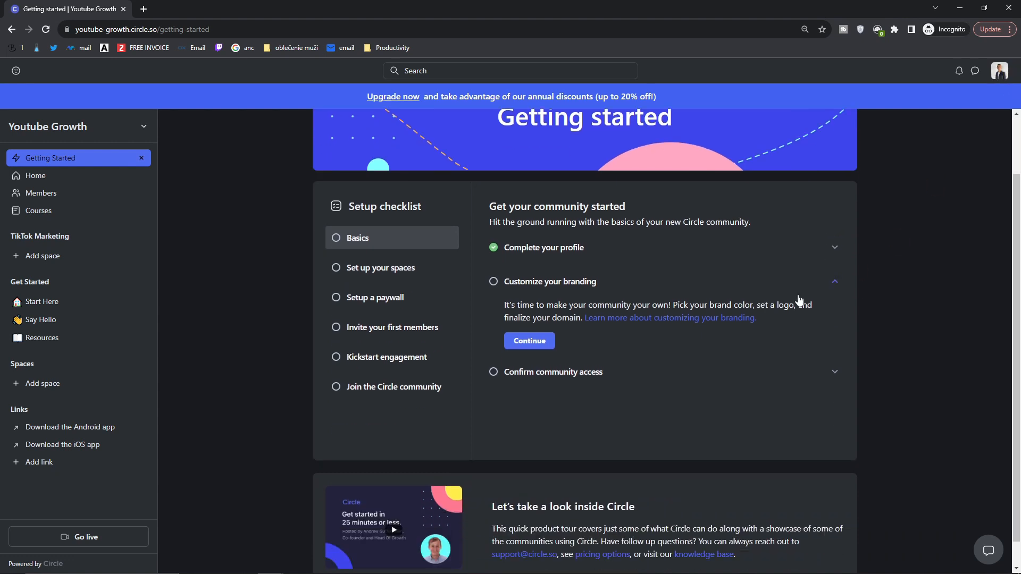
click(524, 348)
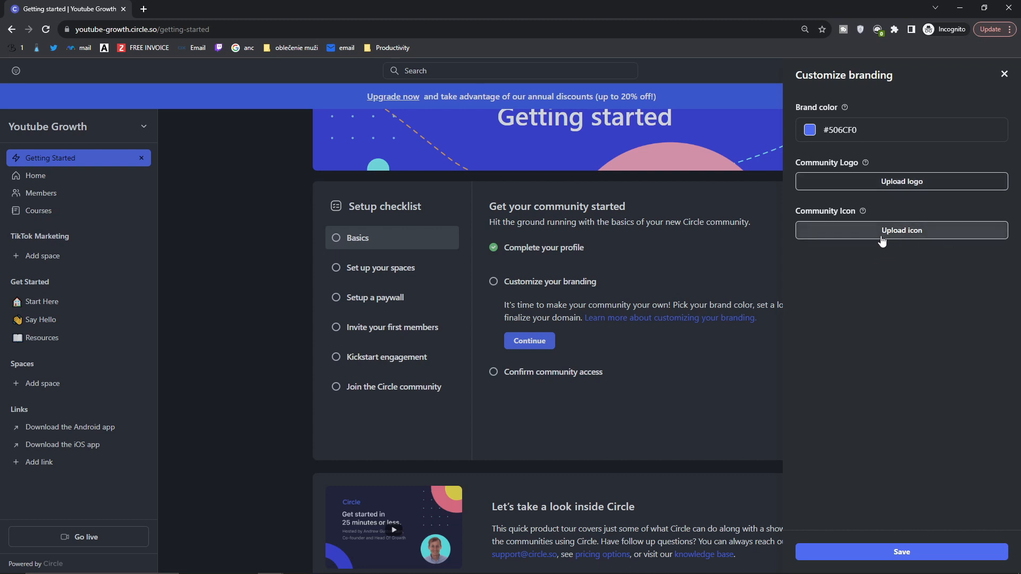
click(809, 130)
drag(860, 183, 882, 158)
click(849, 209)
click(888, 155)
click(896, 551)
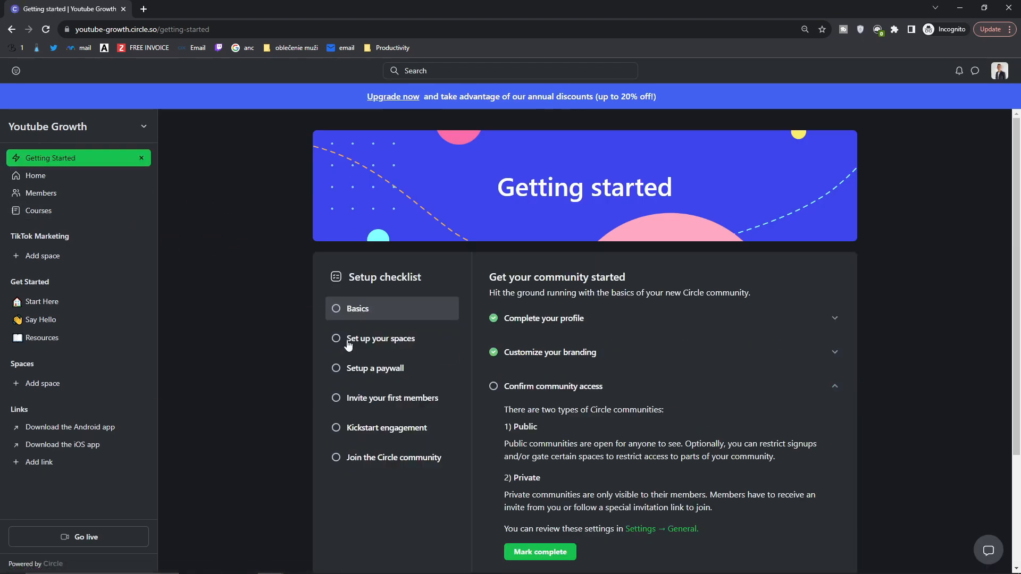
Read the Confirm community access descriptions of public versus private communities
scroll(295, 347, down, 1)
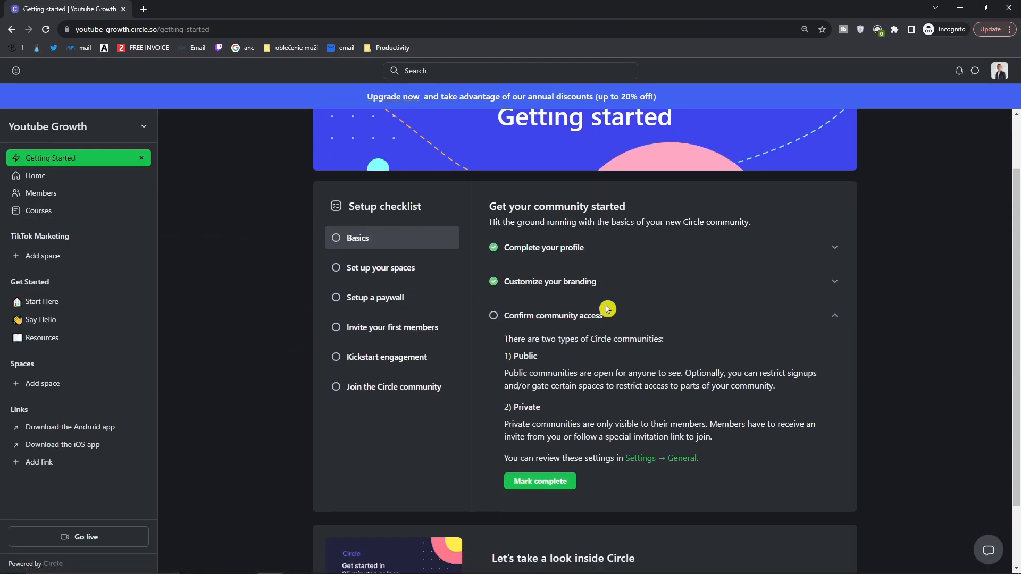
click(592, 325)
click(591, 325)
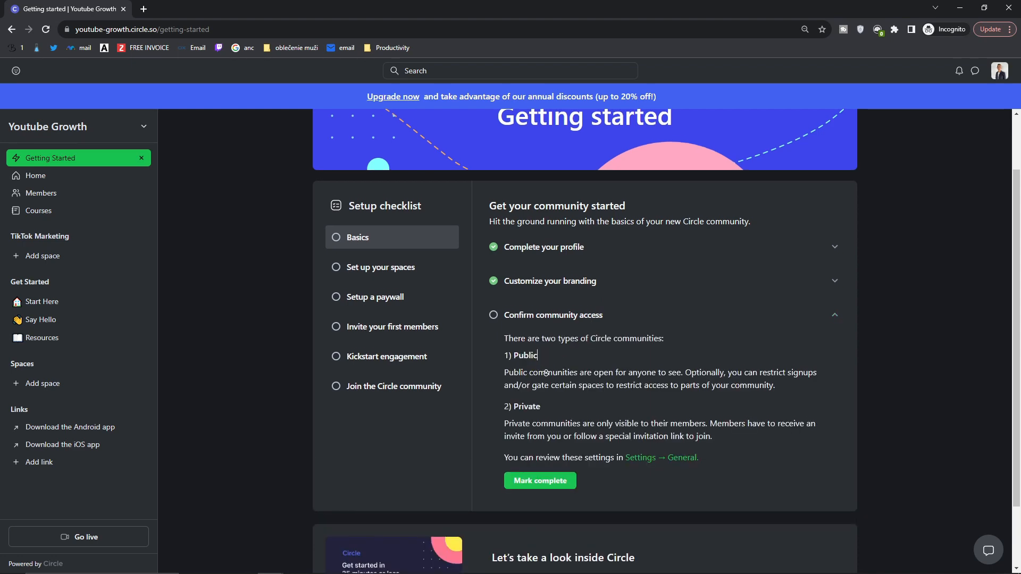
scroll(546, 372, down, 1)
drag(506, 327, 786, 349)
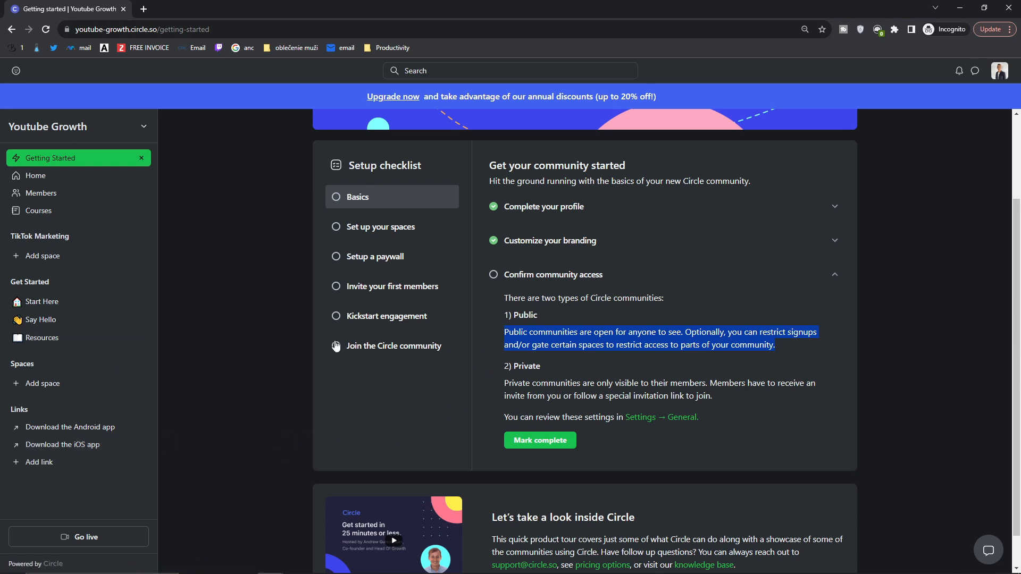
drag(505, 382, 737, 396)
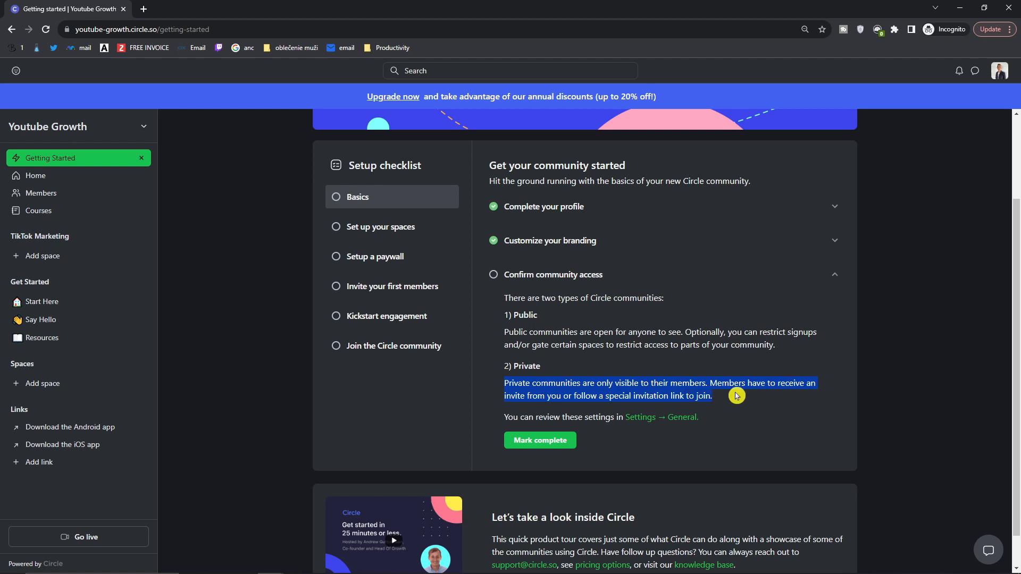
click(736, 395)
mouse_move(724, 398)
mouse_down()
mouse_move(498, 384)
mouse_move(724, 405)
mouse_up()
click(497, 384)
click(733, 402)
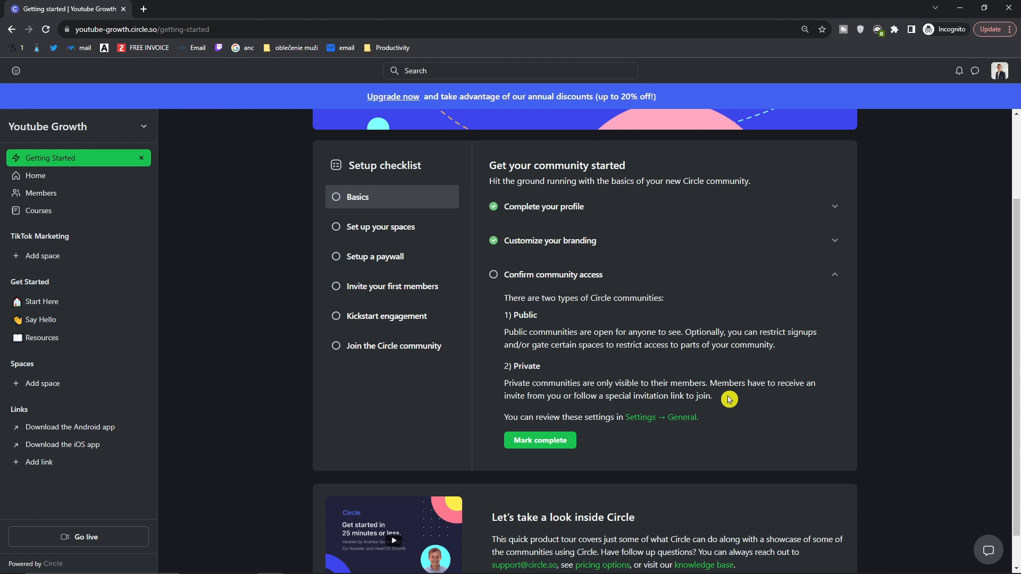
drag(725, 399, 500, 382)
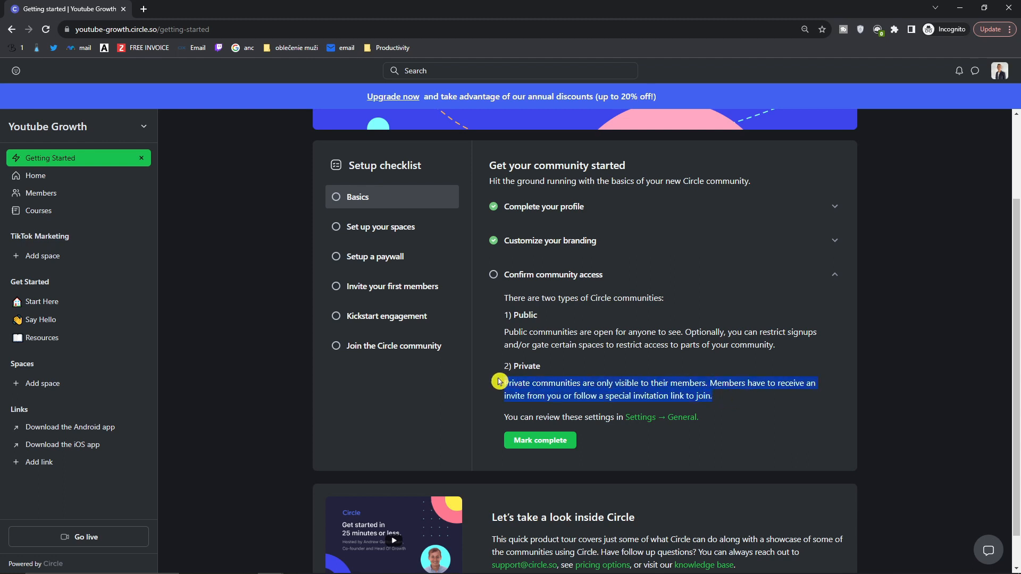
drag(503, 367, 716, 401)
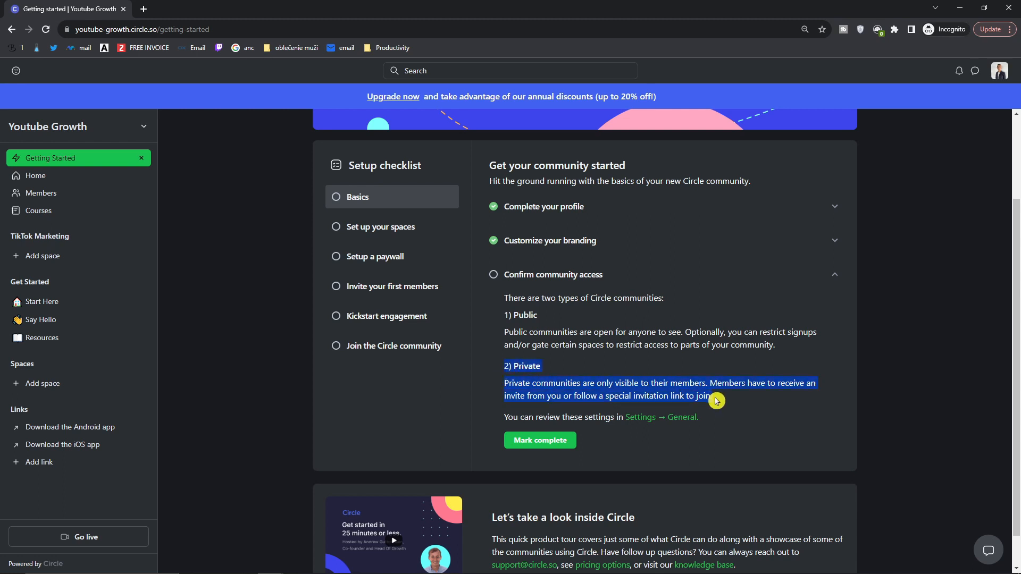
click(716, 401)
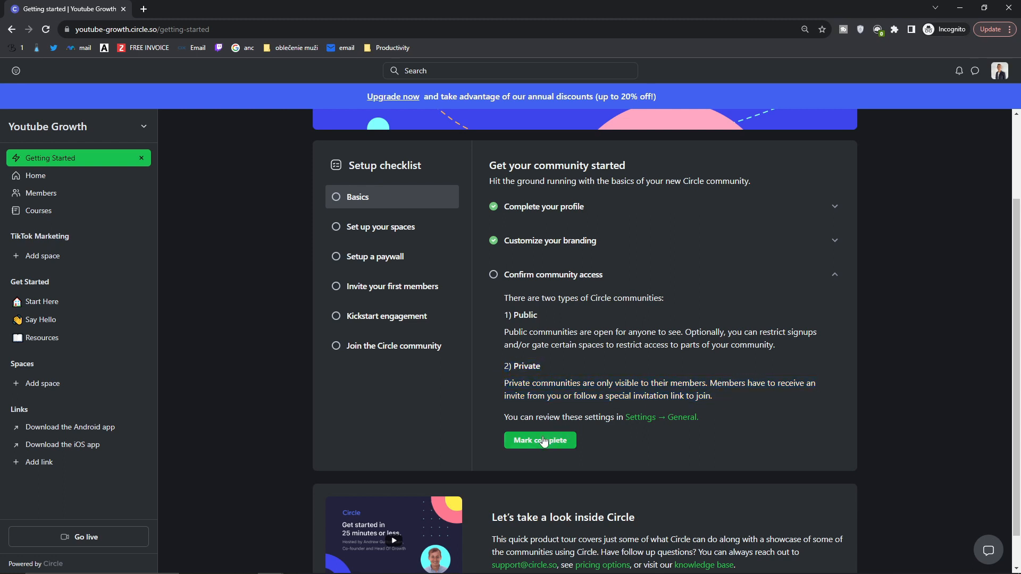
Review the private community toggle in General settings in a new tab, then return to the checklist
ctrl+click(650, 420)
click(183, 7)
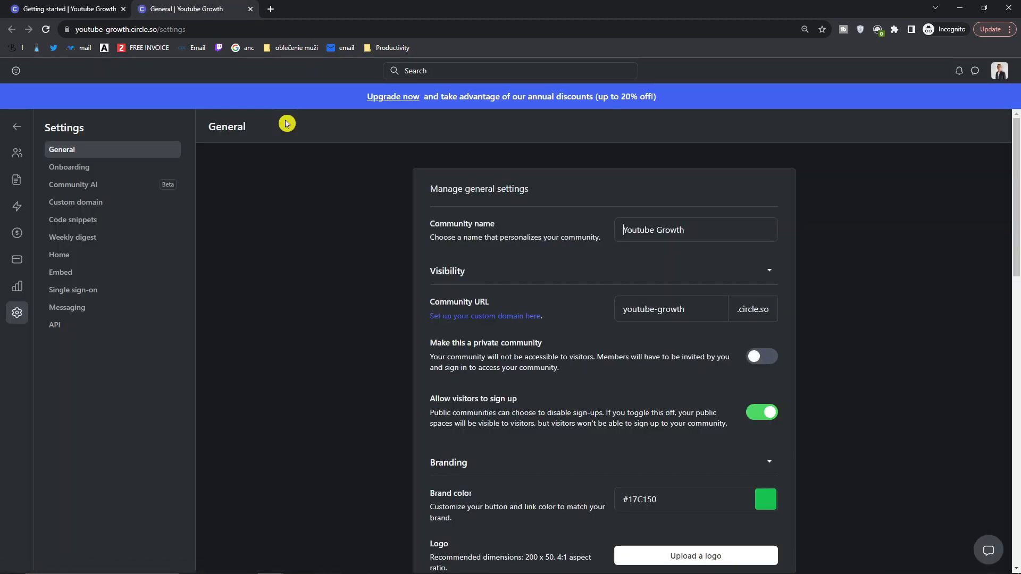
scroll(371, 213, down, 1)
scroll(372, 214, down, 1)
scroll(479, 266, up, 1)
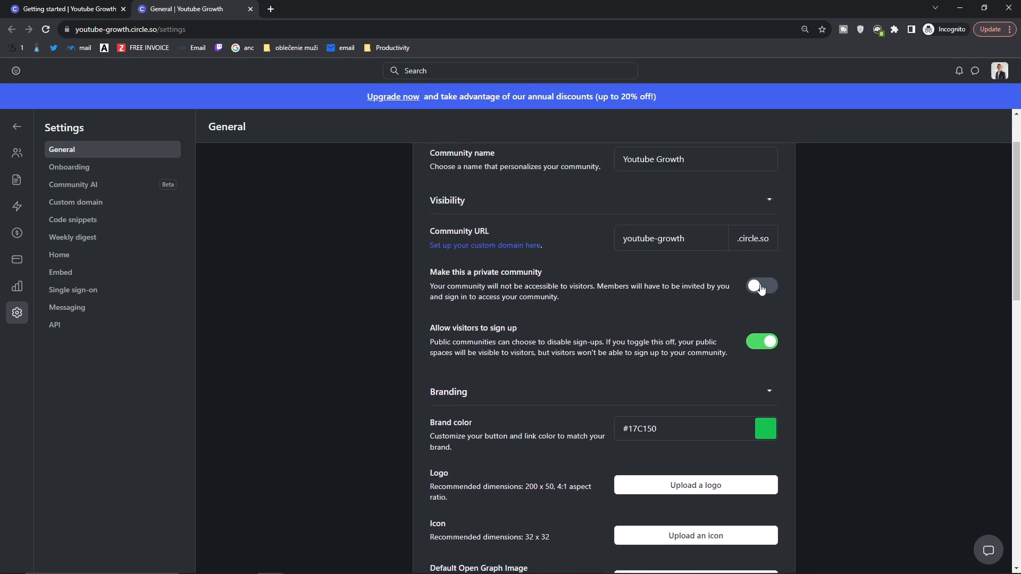
click(78, 4)
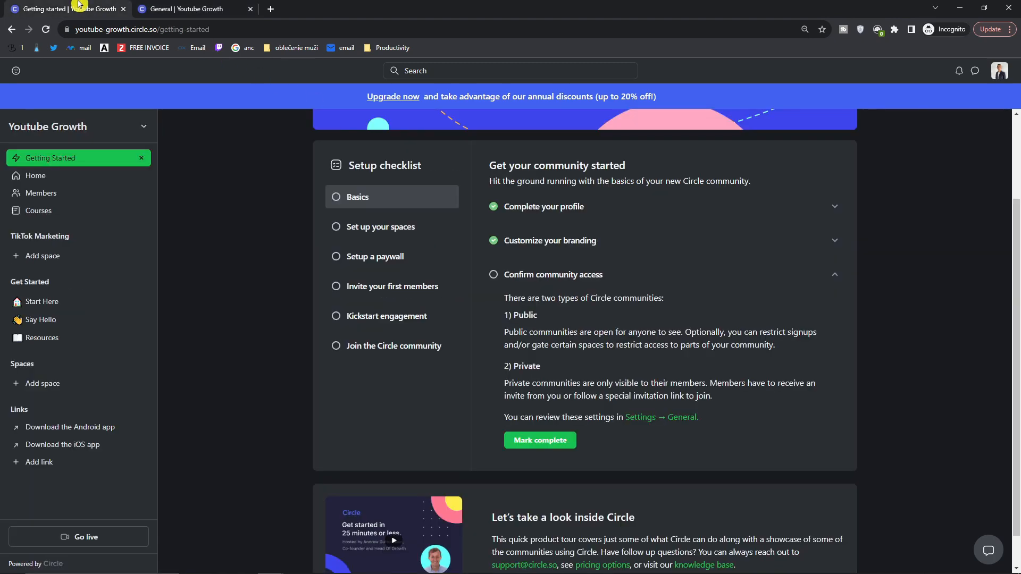
Mark Basics and Plan your space structure as complete
click(555, 440)
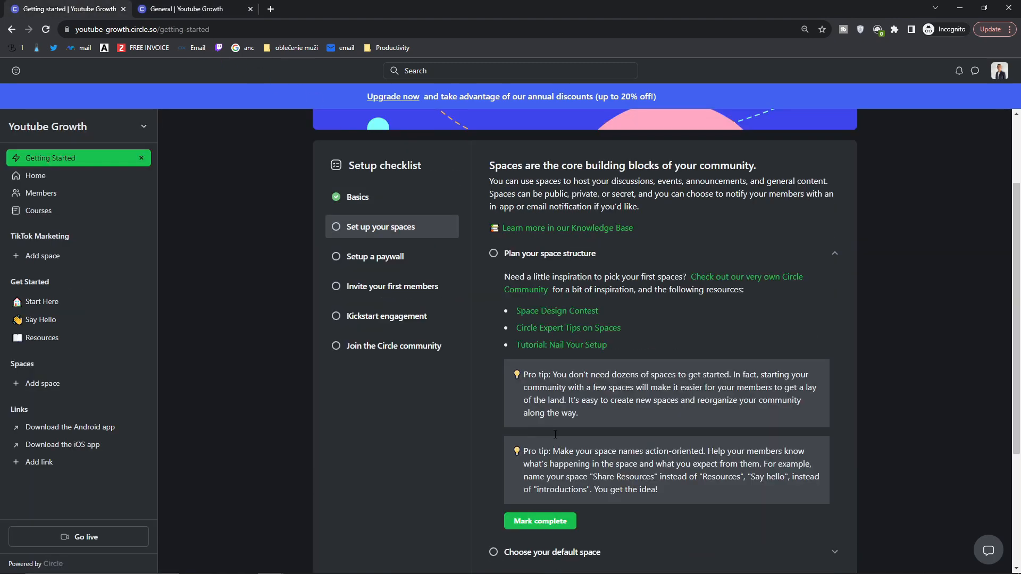
scroll(499, 321, down, 1)
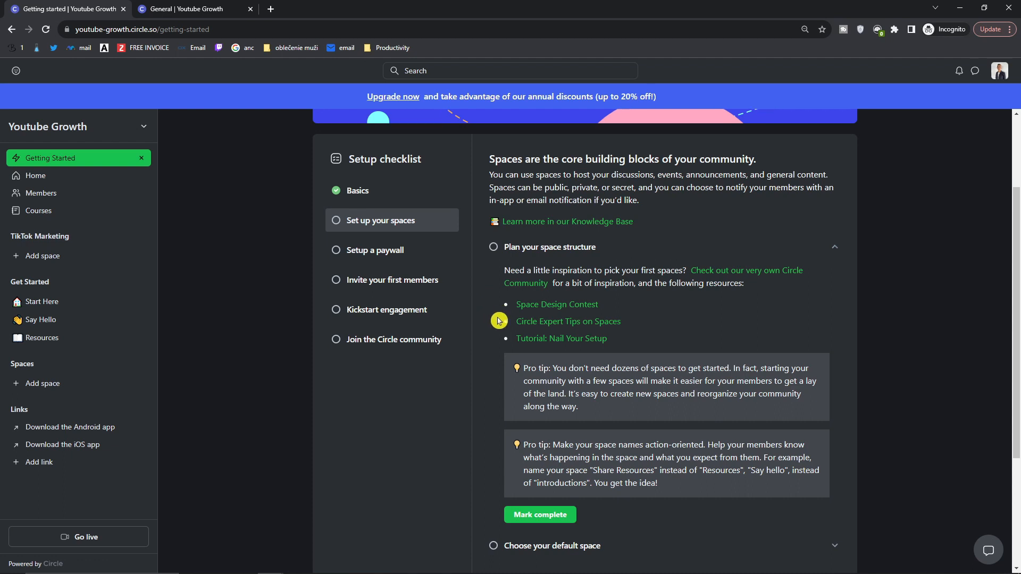
scroll(499, 321, up, 1)
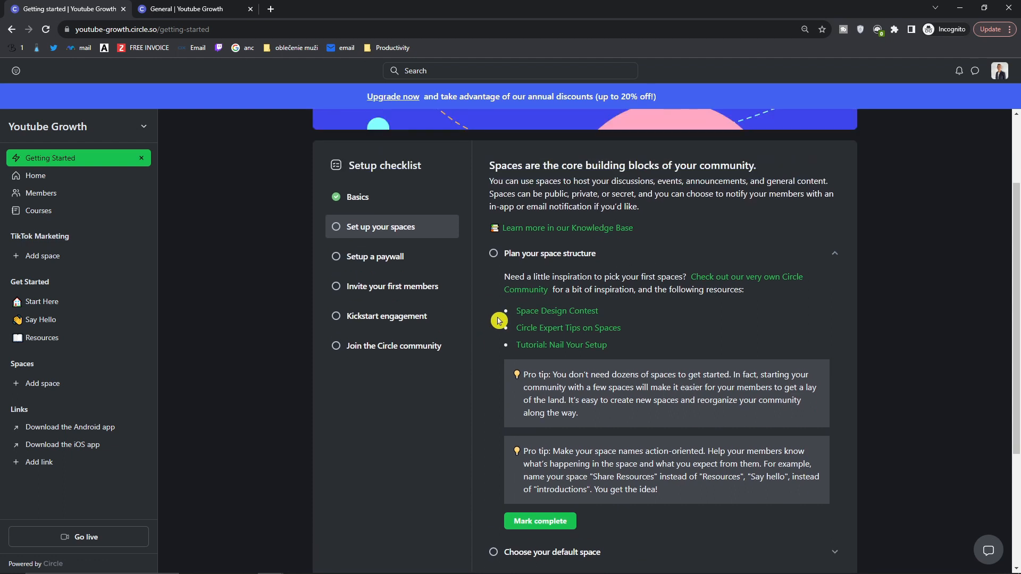
scroll(499, 321, down, 1)
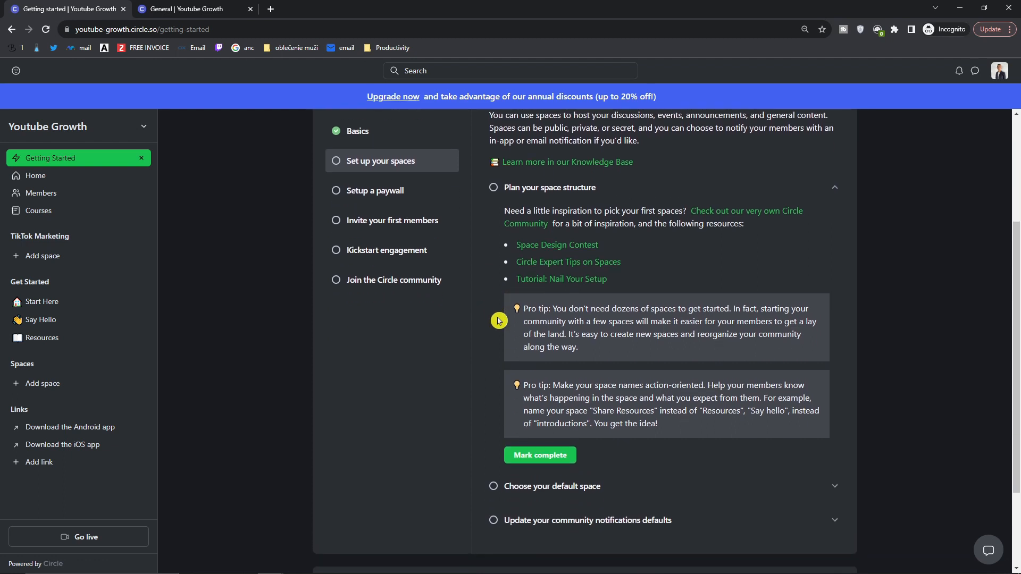
scroll(499, 321, up, 1)
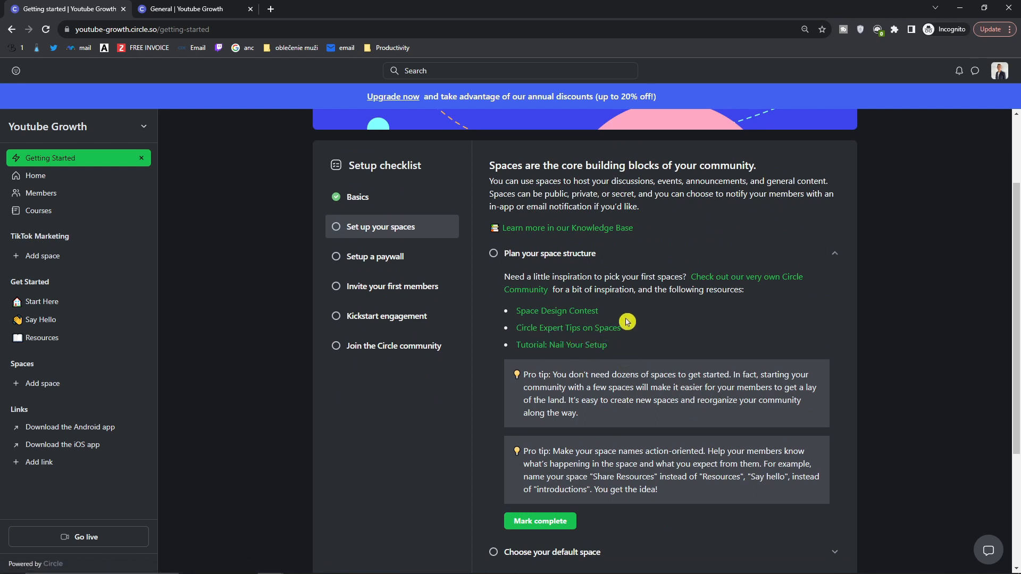
scroll(487, 296, down, 1)
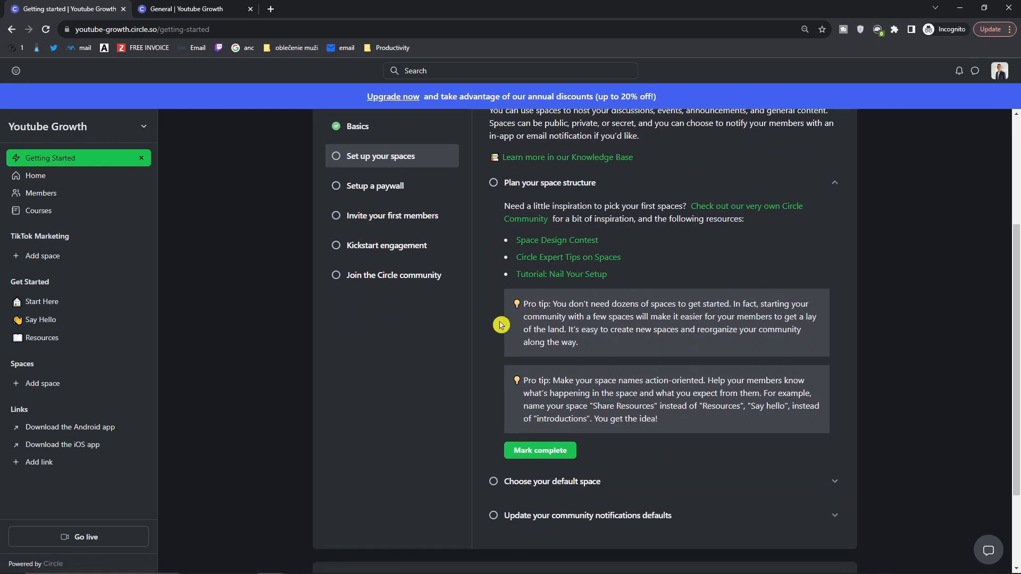
click(545, 452)
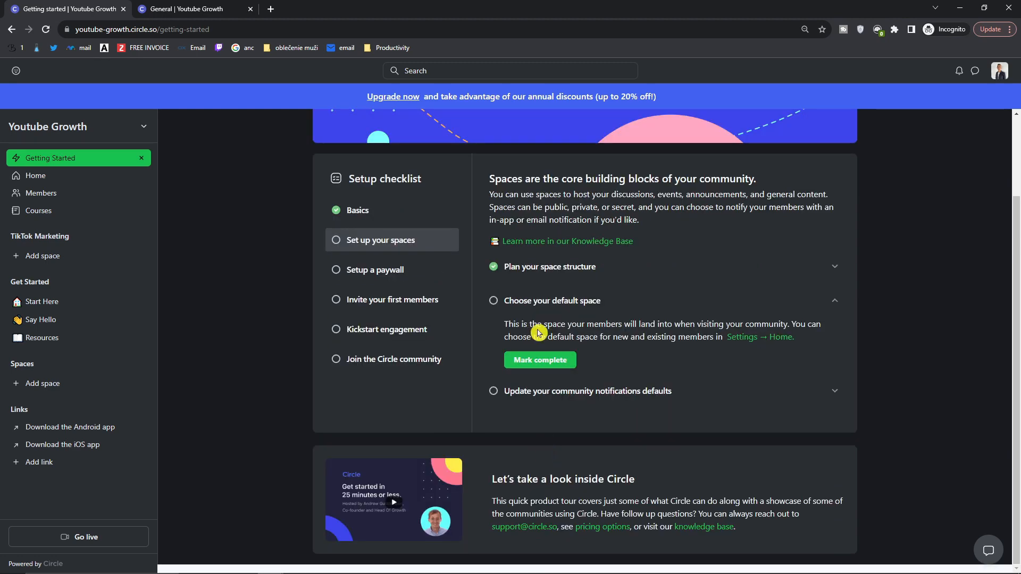
Read the default space explanation and open Home settings in a background tab
drag(528, 331, 806, 327)
drag(508, 337, 736, 338)
middle_click(743, 338)
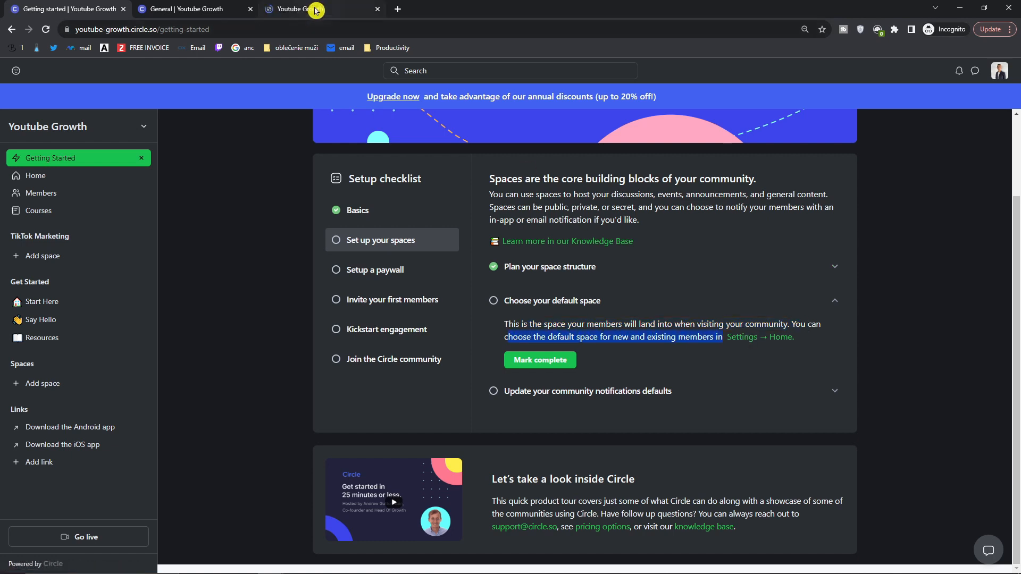
Review the default page options for existing and new members in Home settings, then return to the checklist
click(316, 11)
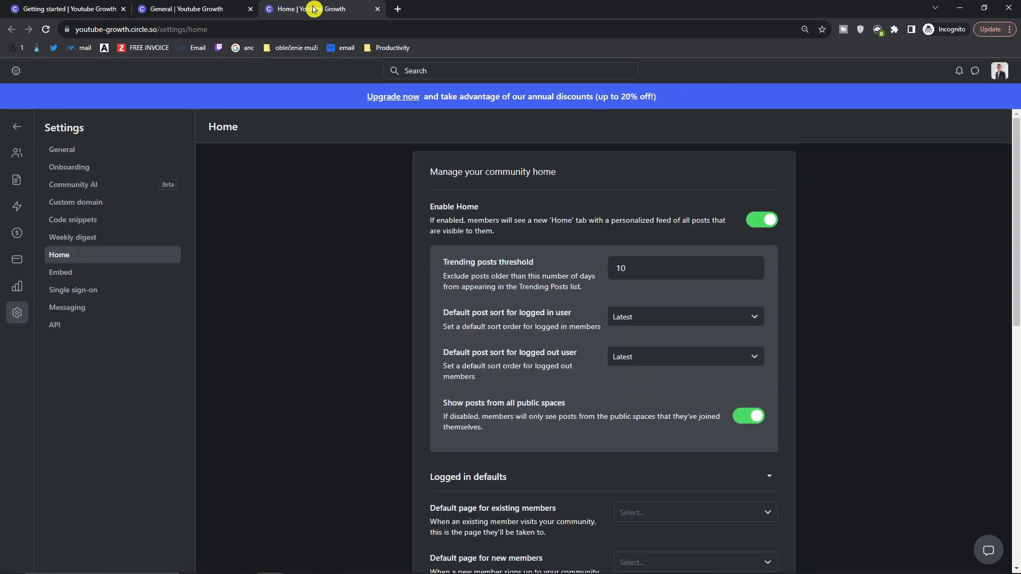
scroll(308, 169, down, 3)
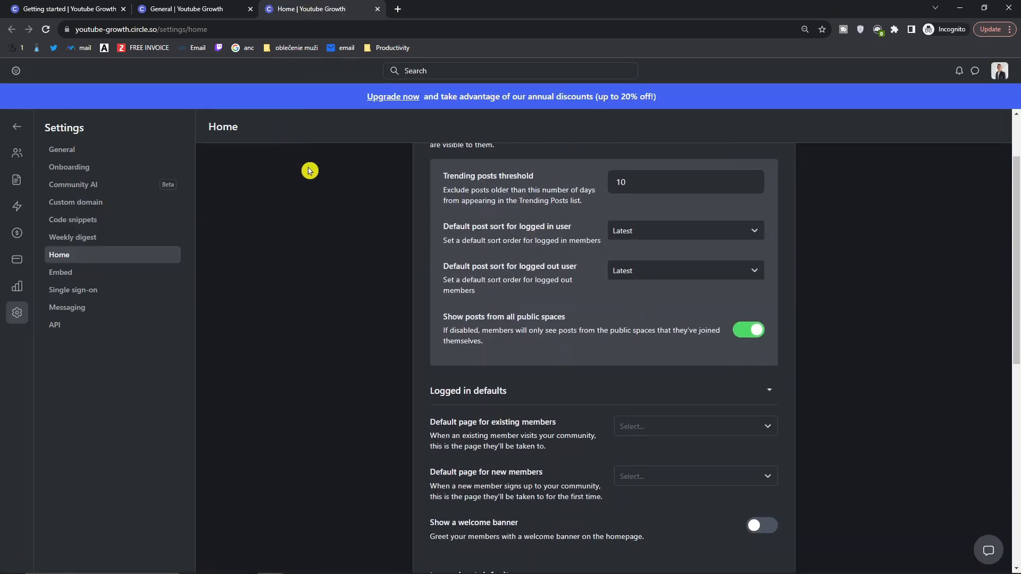
scroll(309, 170, up, 3)
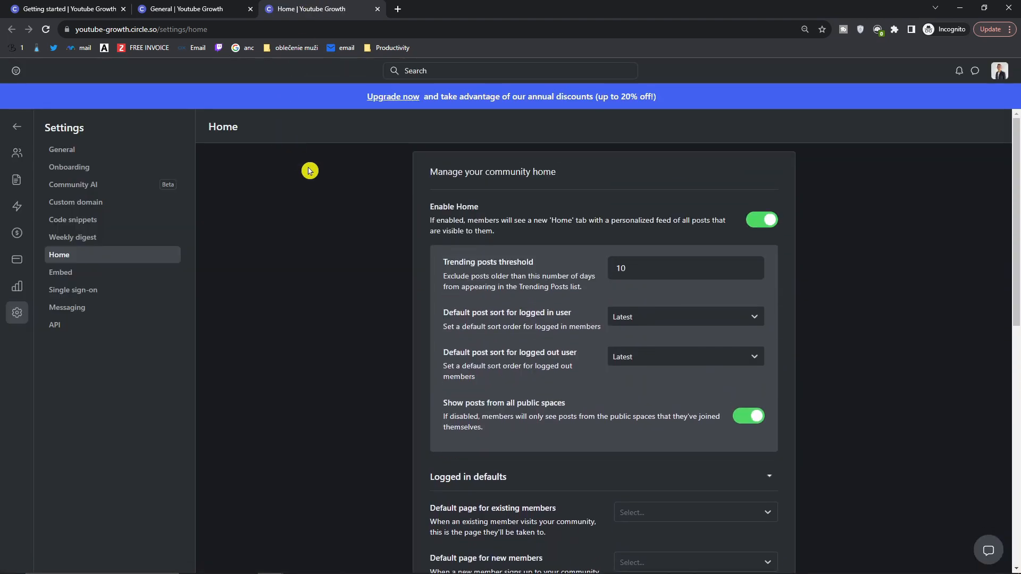
scroll(310, 170, down, 10)
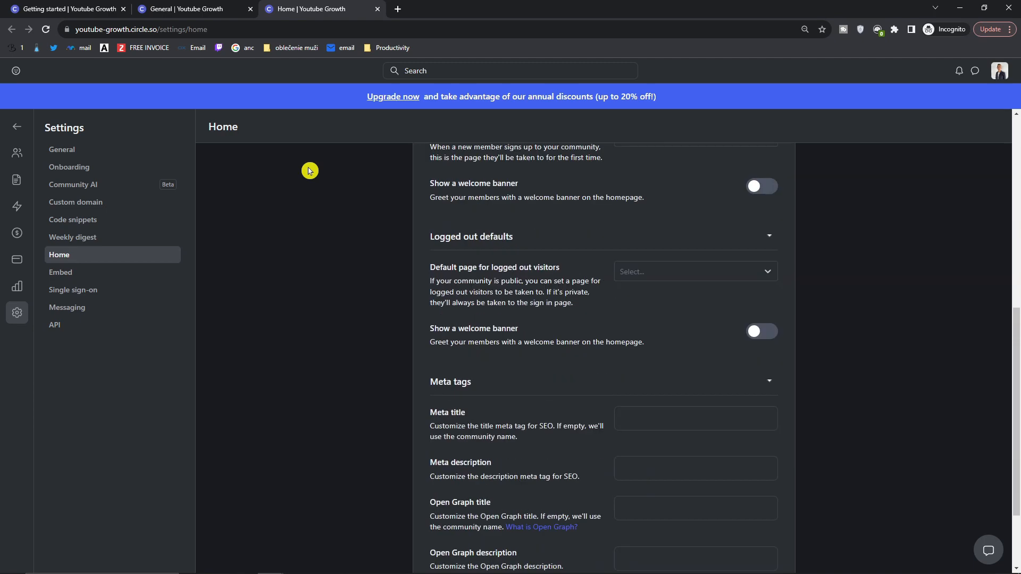
scroll(309, 170, up, 5)
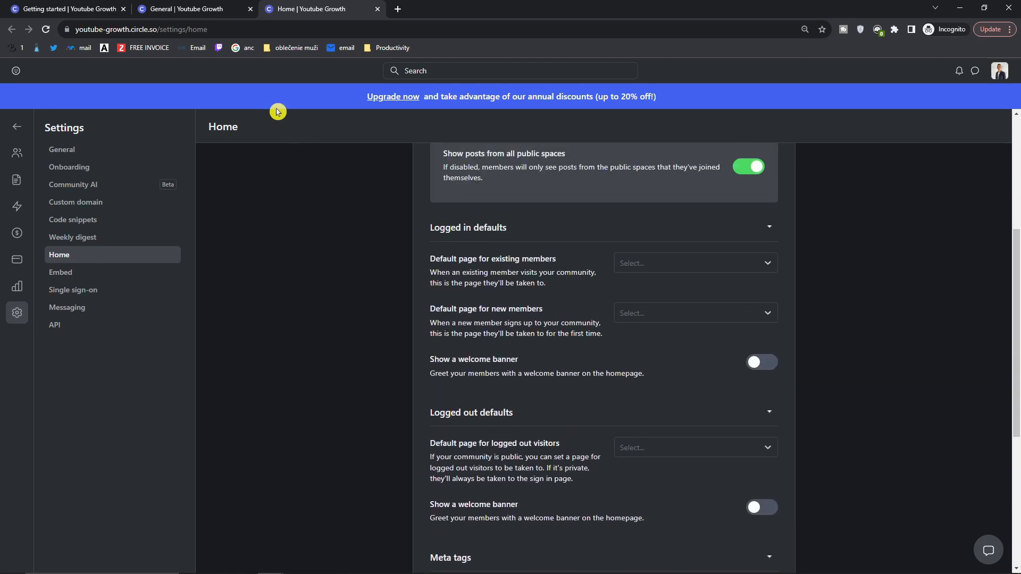
triple_click(425, 260)
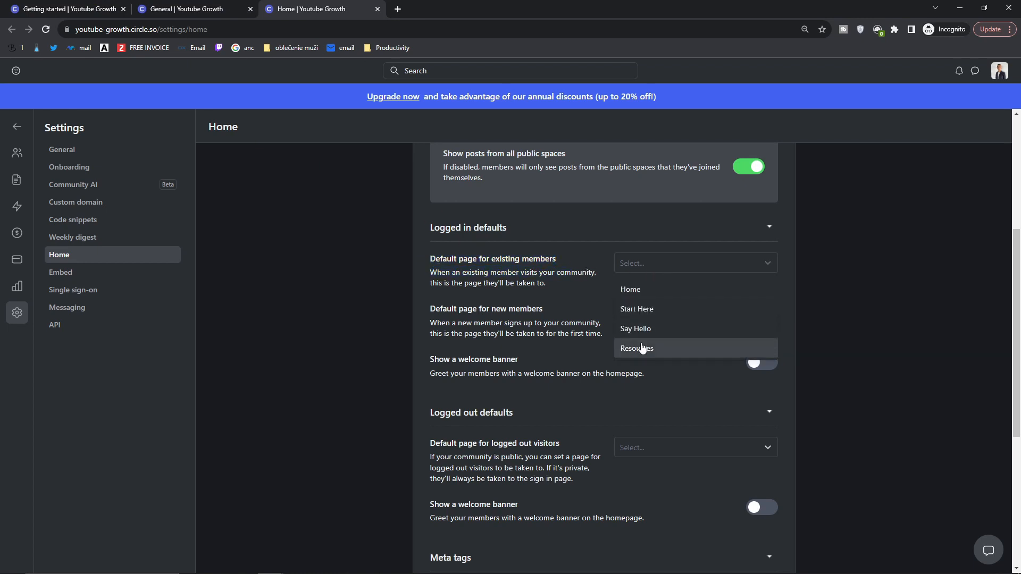
drag(412, 312, 621, 315)
click(623, 315)
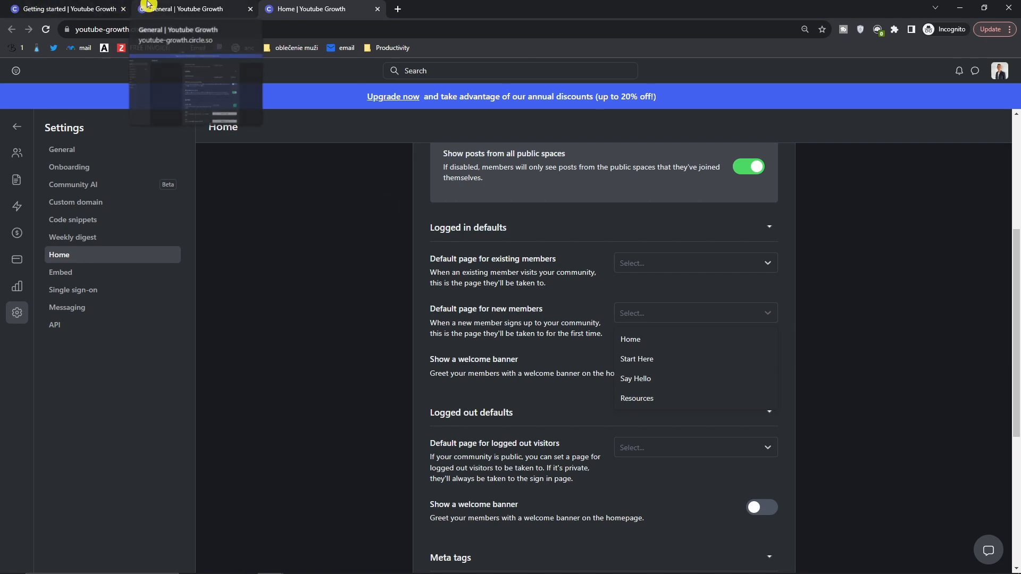
click(101, 9)
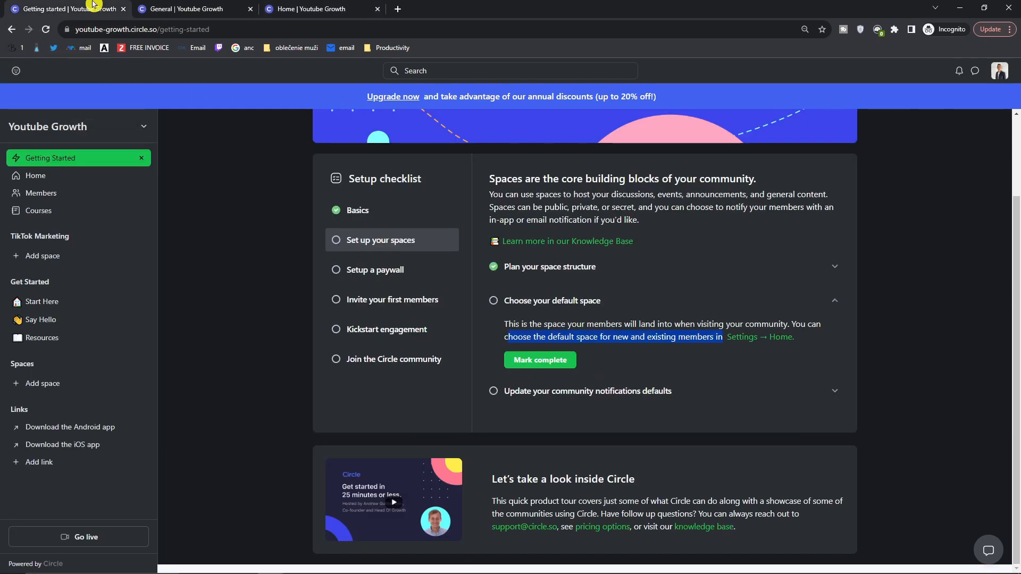
Mark the default space and notification defaults items complete, then open the paywall settings page
click(522, 359)
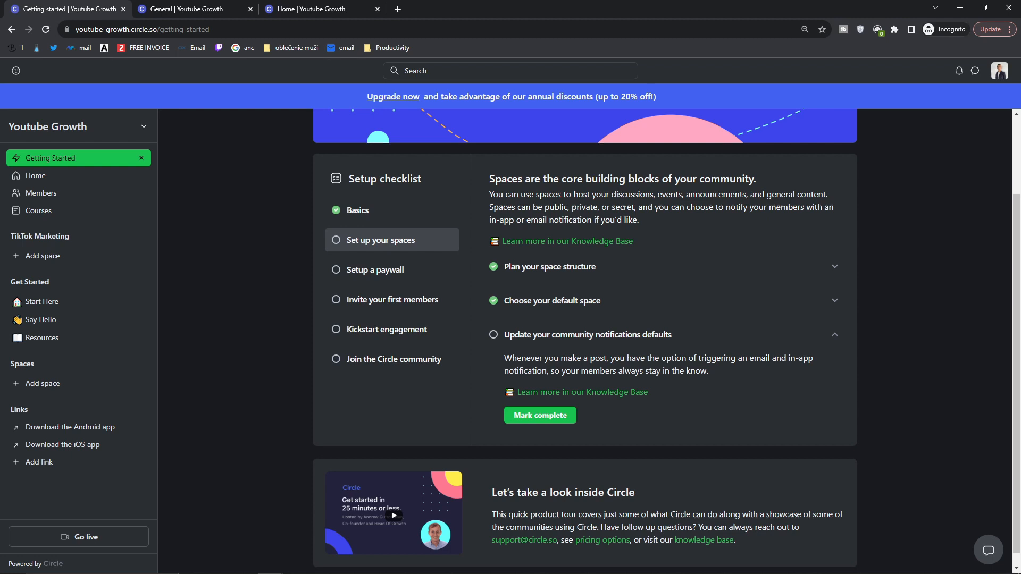
click(521, 338)
click(522, 338)
drag(648, 359, 743, 377)
click(743, 377)
click(541, 419)
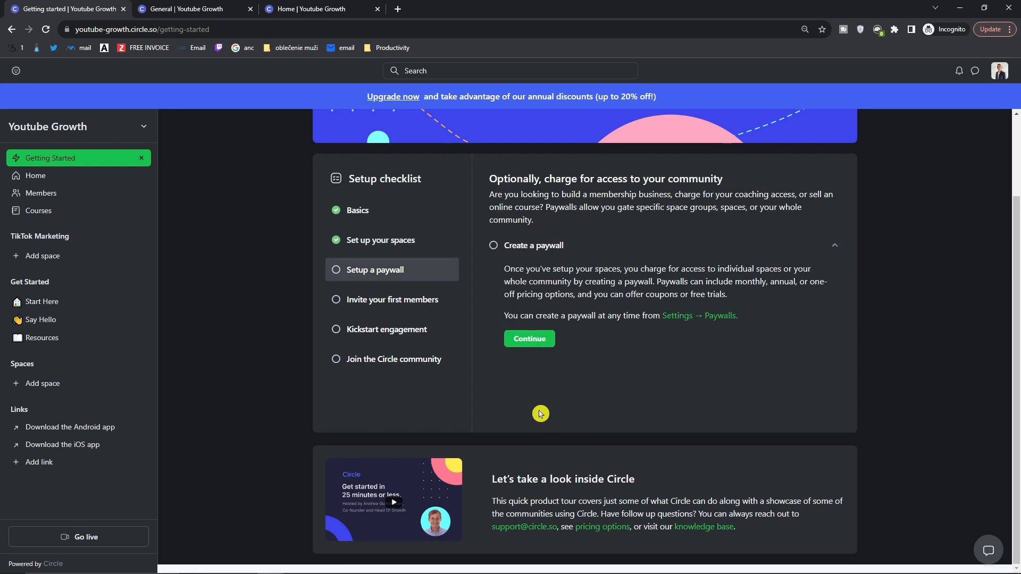
drag(503, 270, 750, 281)
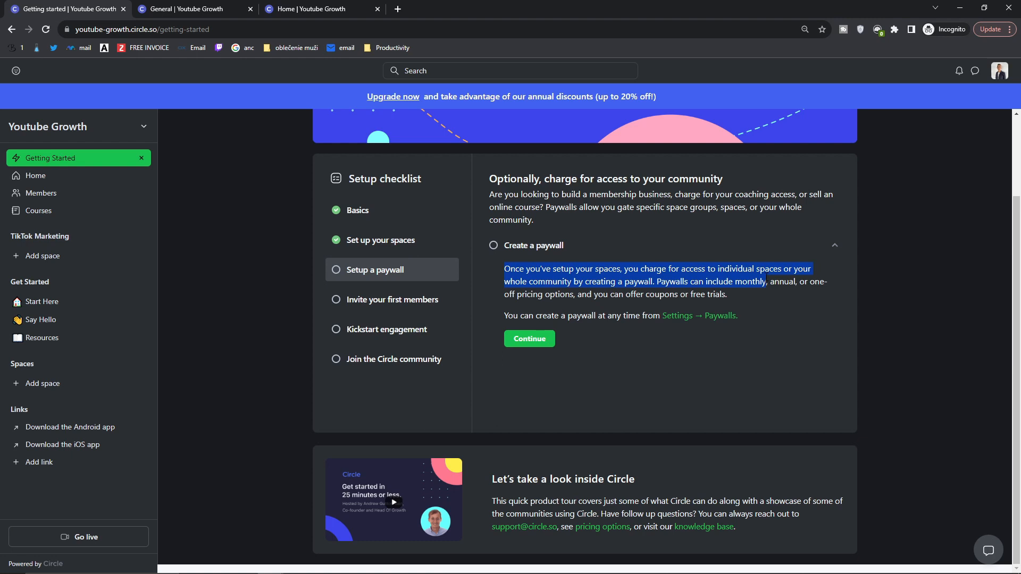
click(674, 320)
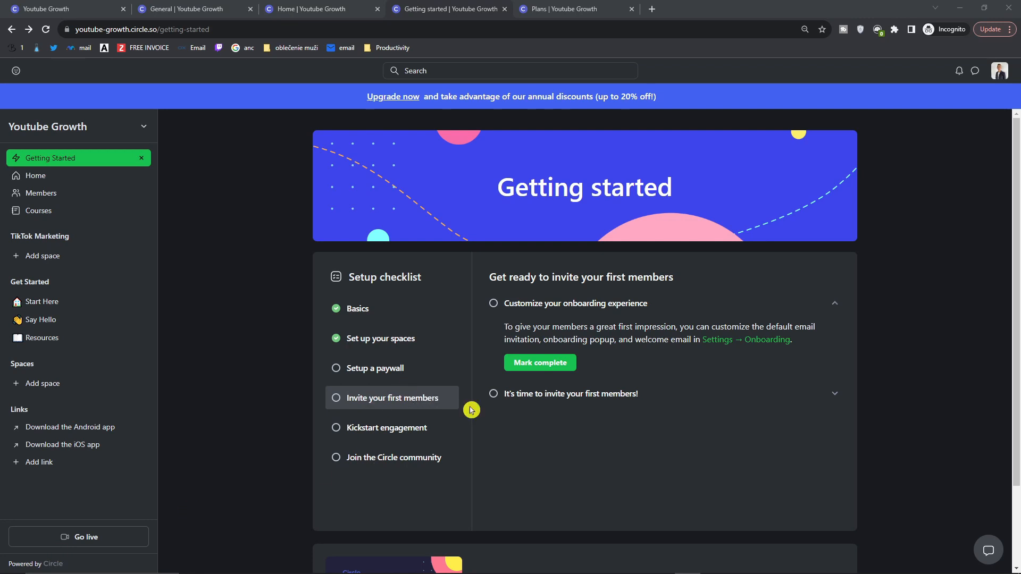
Look over the invite members steps, then expand the customize community home tip under Kickstart engagement
click(519, 394)
scroll(551, 410, down, 1)
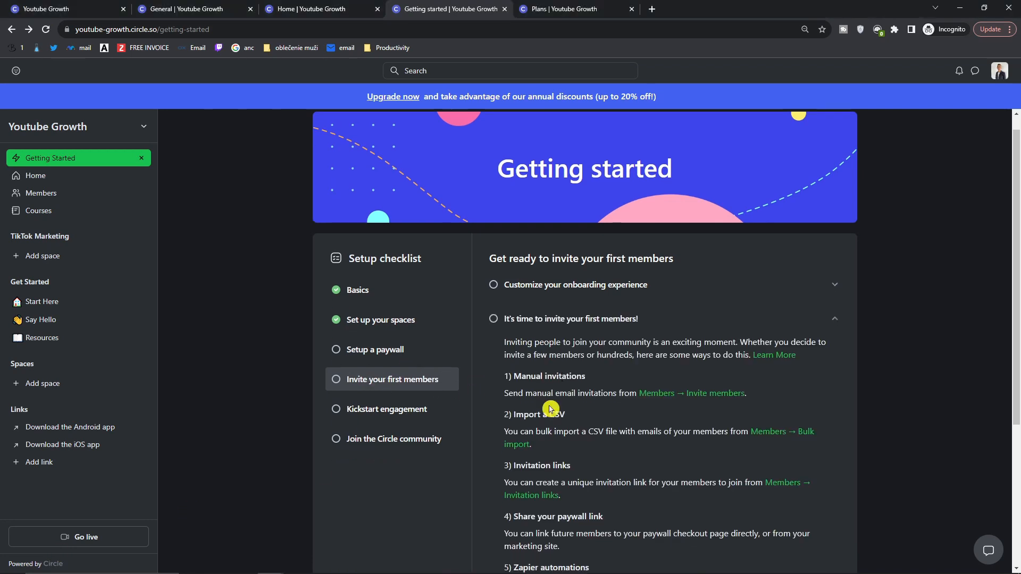
click(551, 409)
click(372, 363)
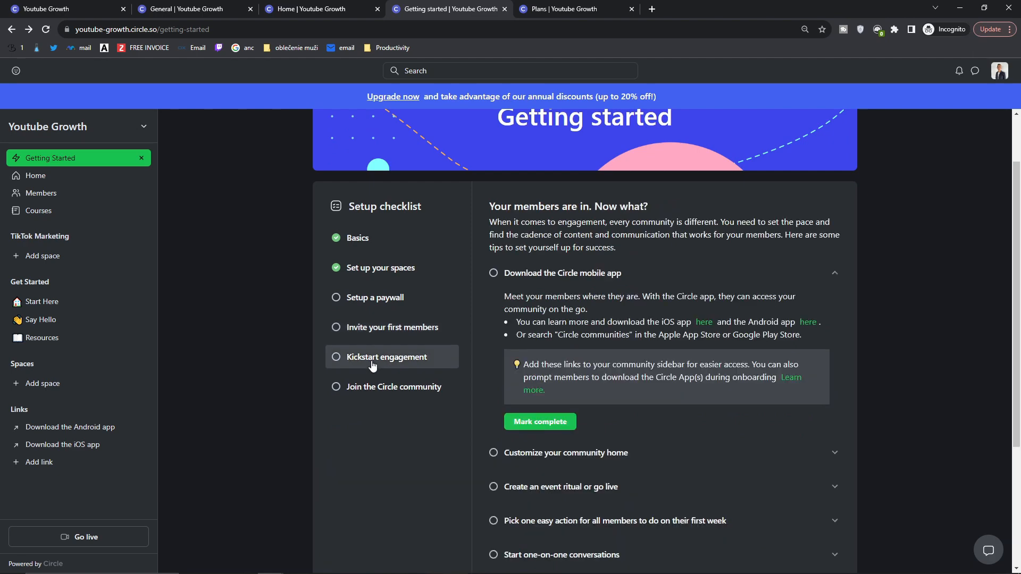
scroll(495, 389, down, 1)
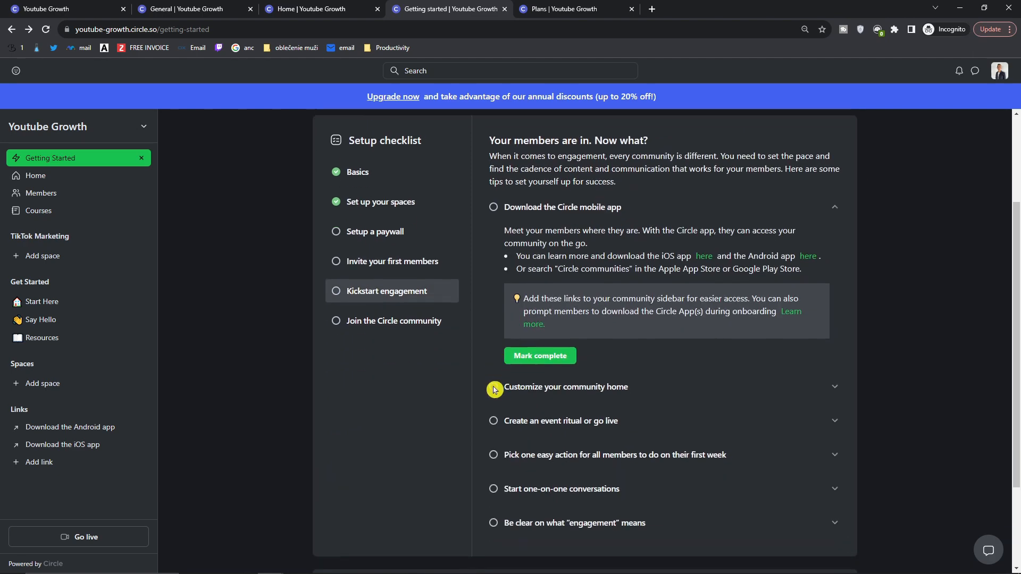
click(629, 388)
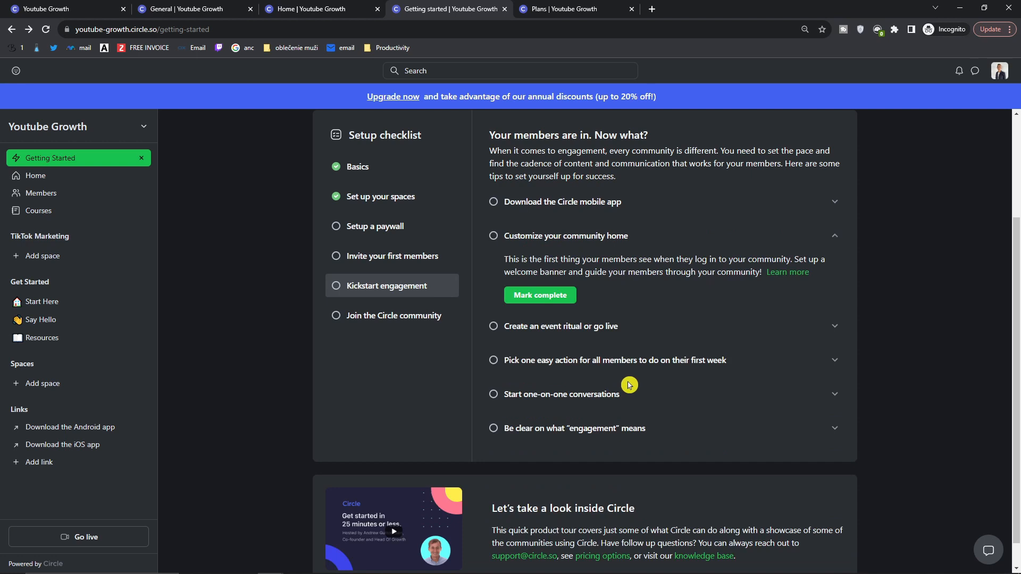
Open the community home help article in a separate tab, skim it, and return to the checklist
middle_click(791, 277)
scroll(791, 277, up, 1)
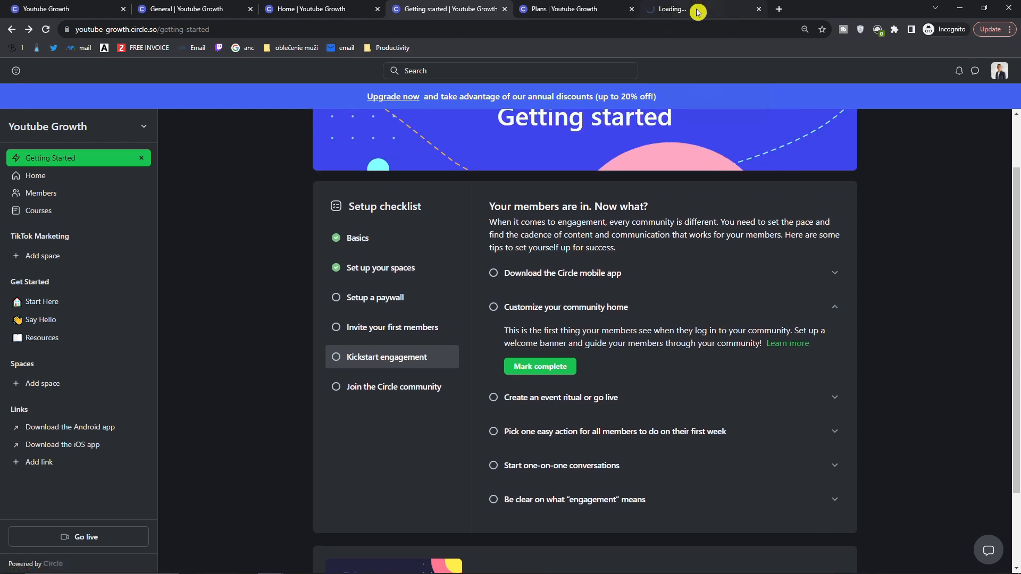
drag(698, 12, 570, 4)
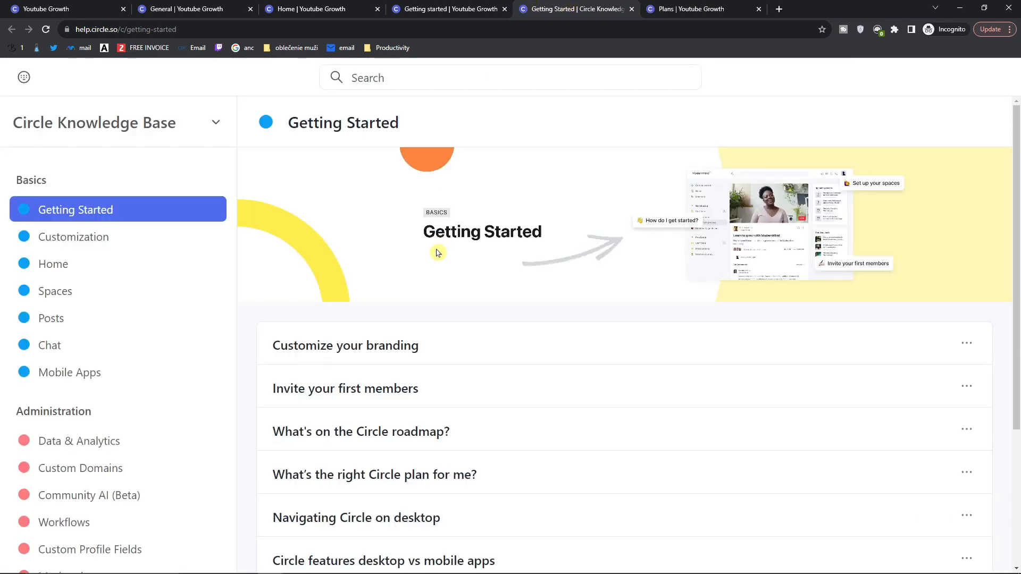
scroll(430, 277, down, 4)
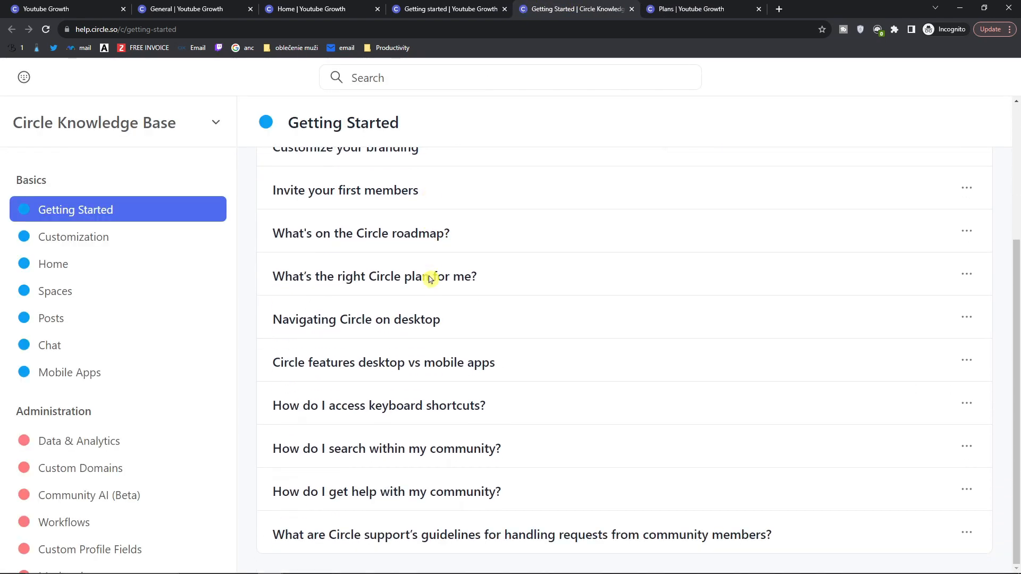
scroll(142, 262, down, 2)
click(496, 5)
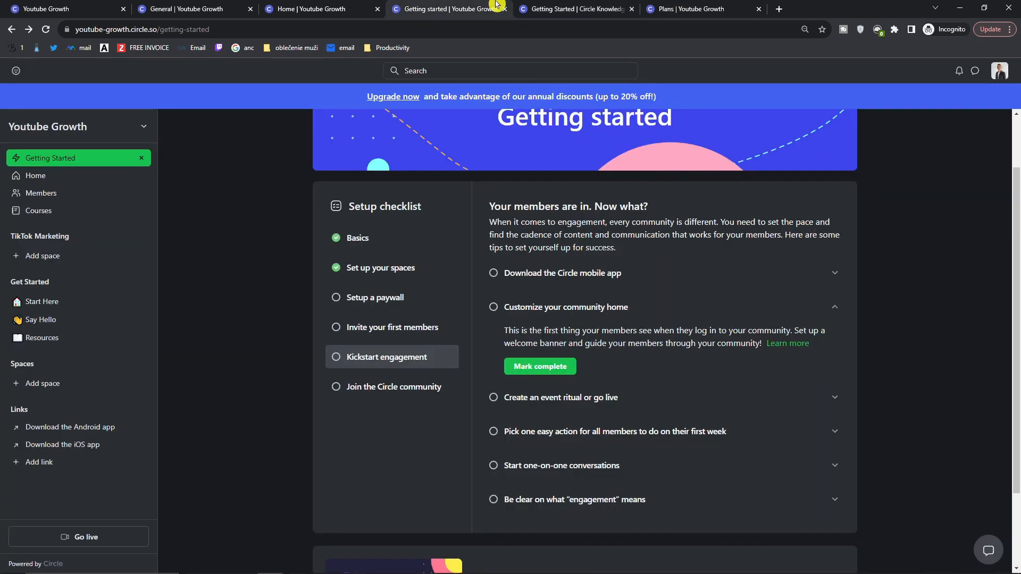
Expand the event ritual and one easy first-week action engagement tips
click(649, 407)
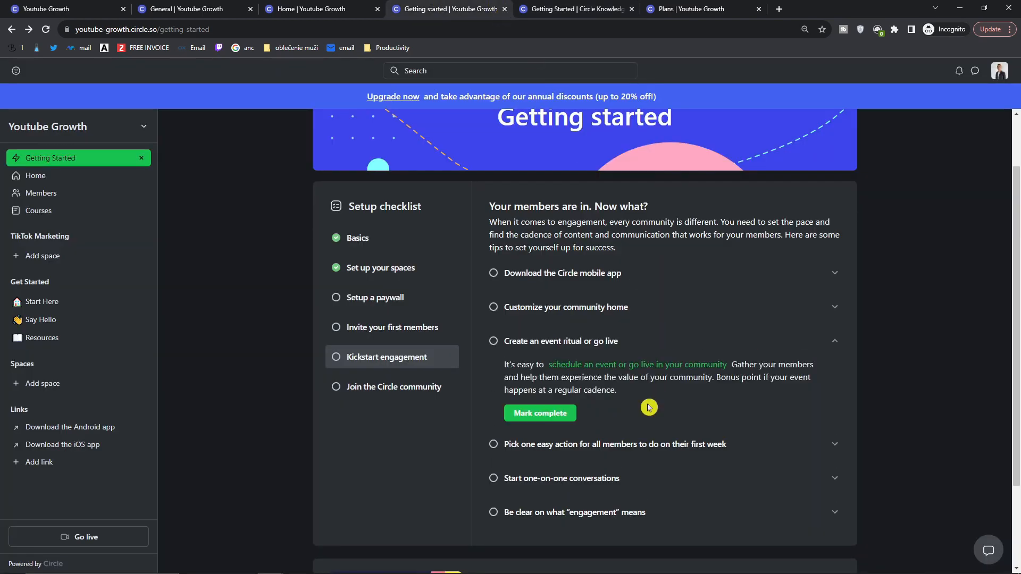
click(615, 455)
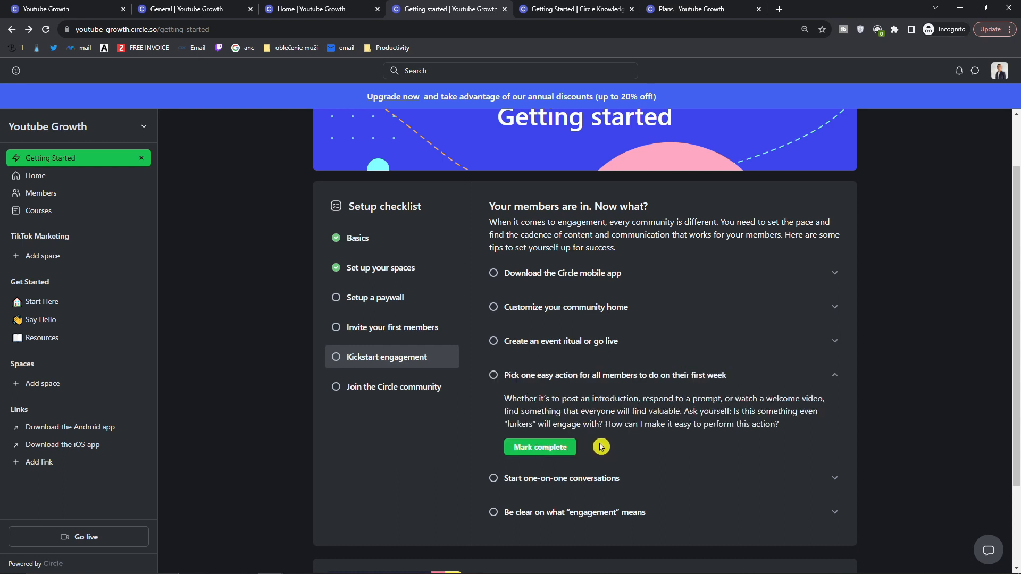
scroll(601, 447, down, 1)
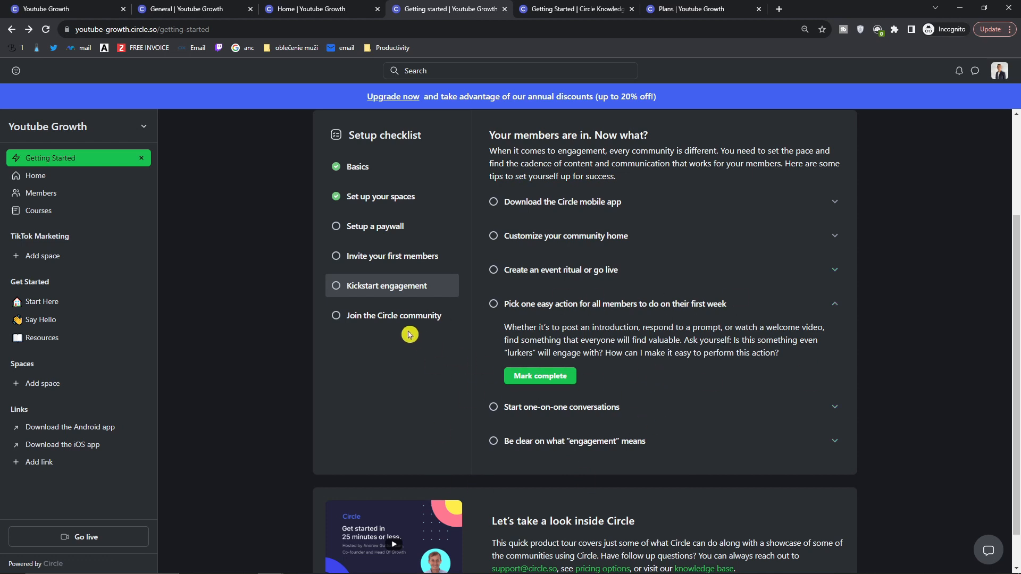
scroll(404, 337, up, 1)
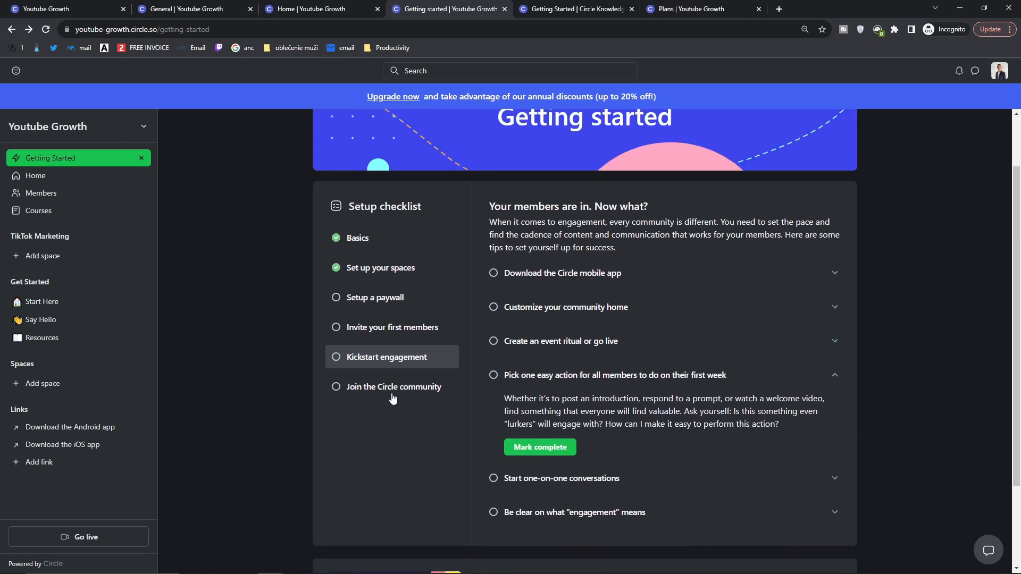
View the Join the Circle community step and its paid-plan upgrade requirement, zooming the page out
click(392, 398)
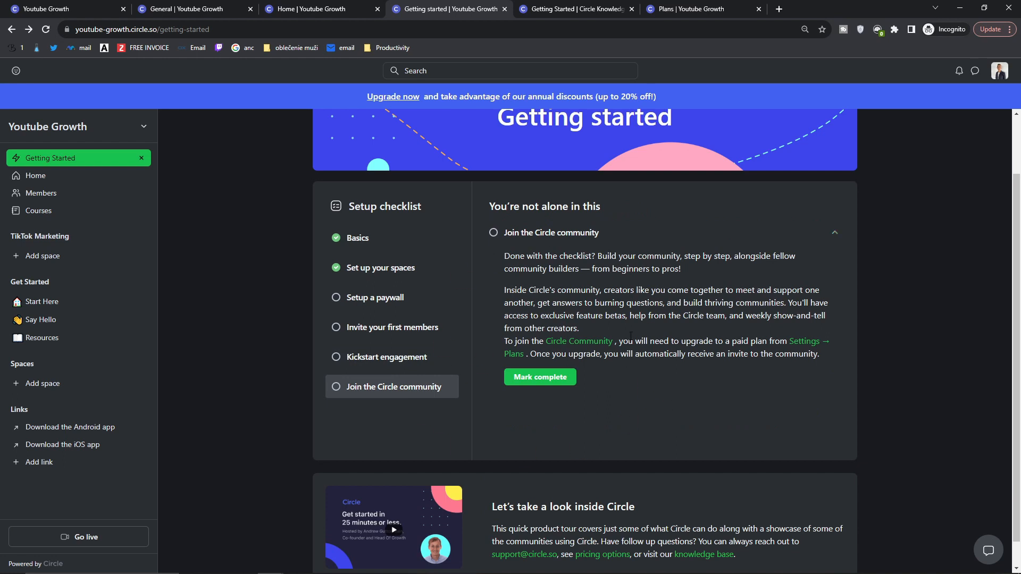
scroll(372, 345, up, 1)
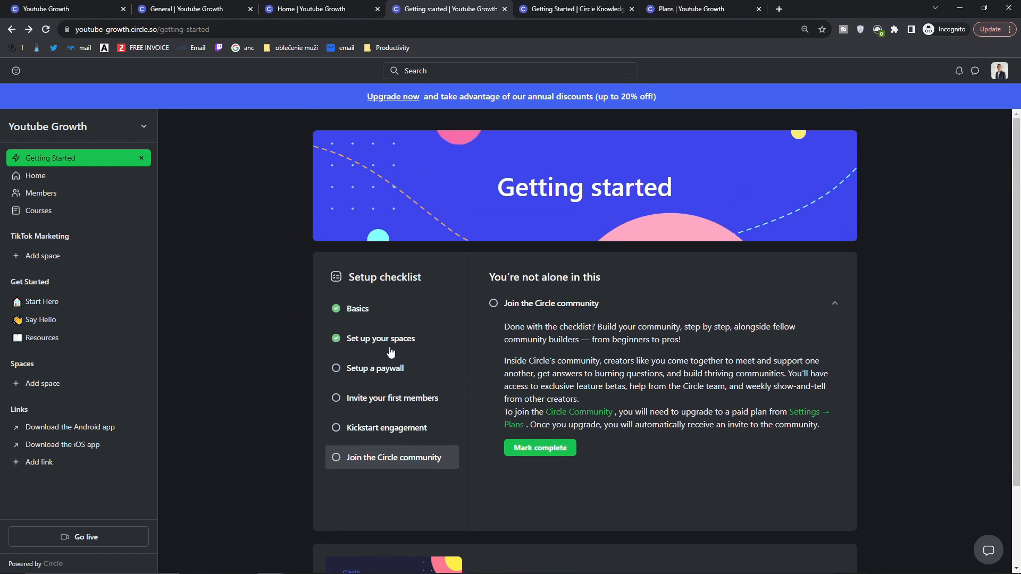
scroll(337, 346, down, 1)
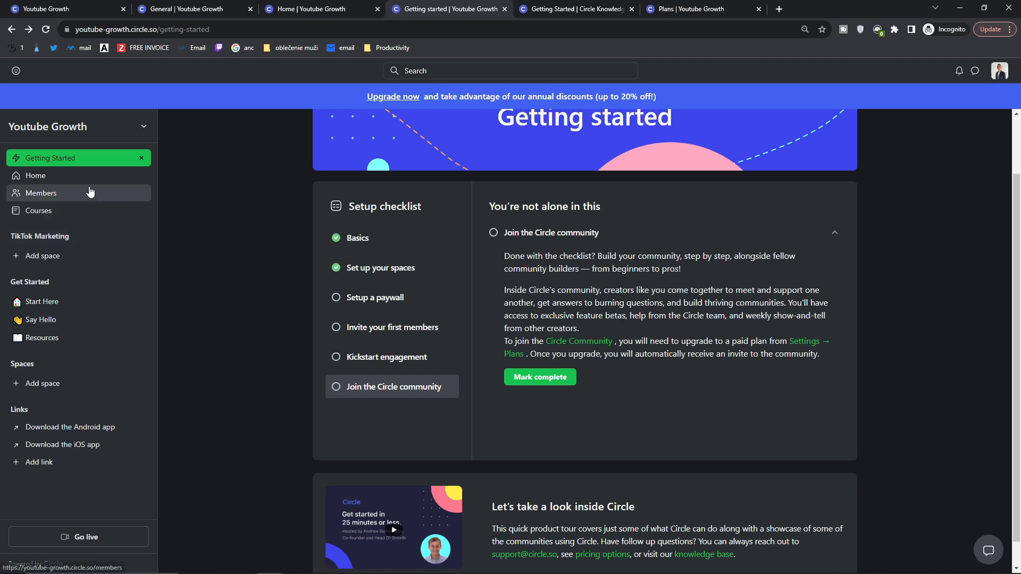
key(ctrl+minus)
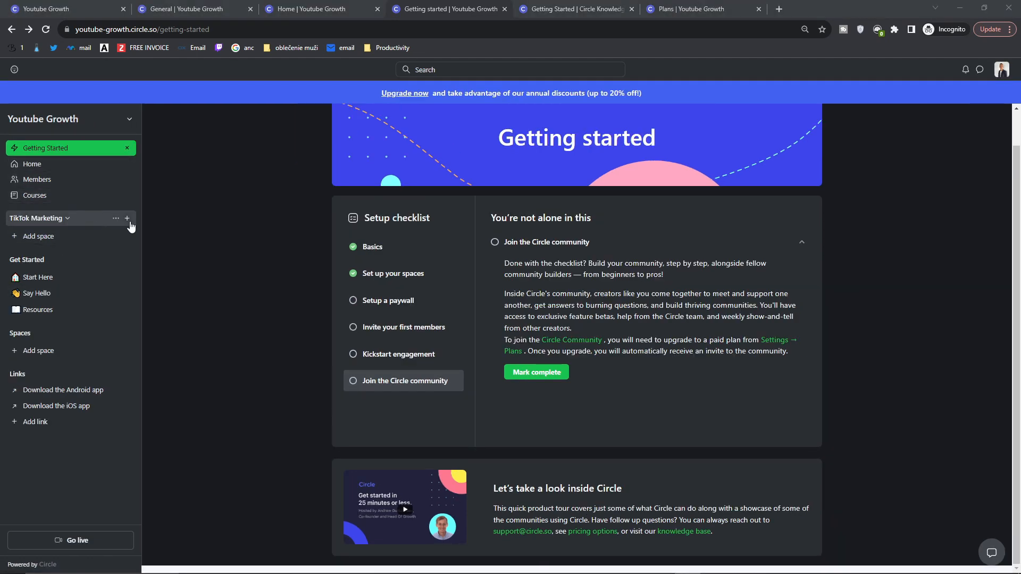
Begin a Posts space named 'News about Tiktok' in the TikTok Marketing group, keeping its group unchanged
click(128, 221)
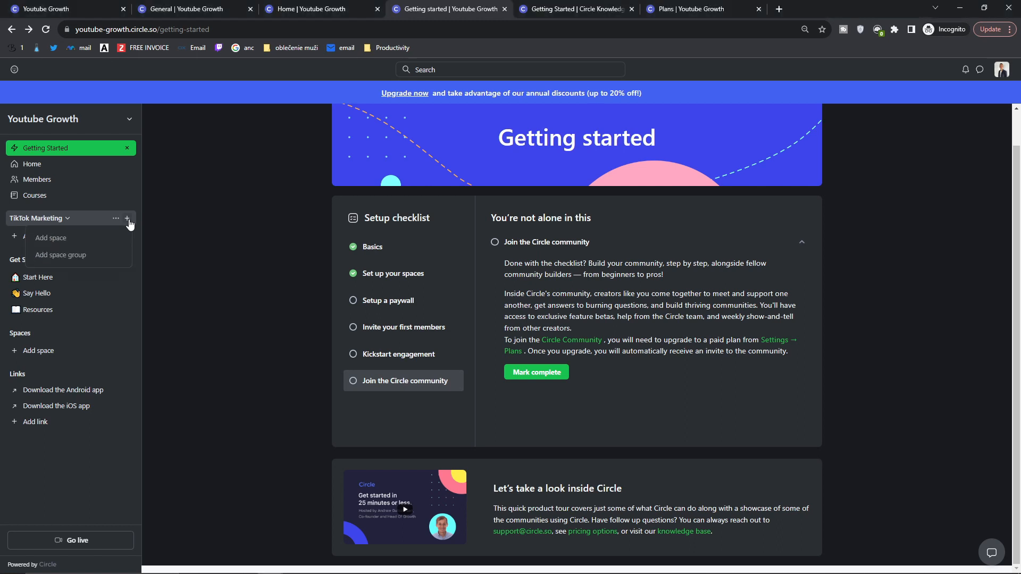
click(156, 222)
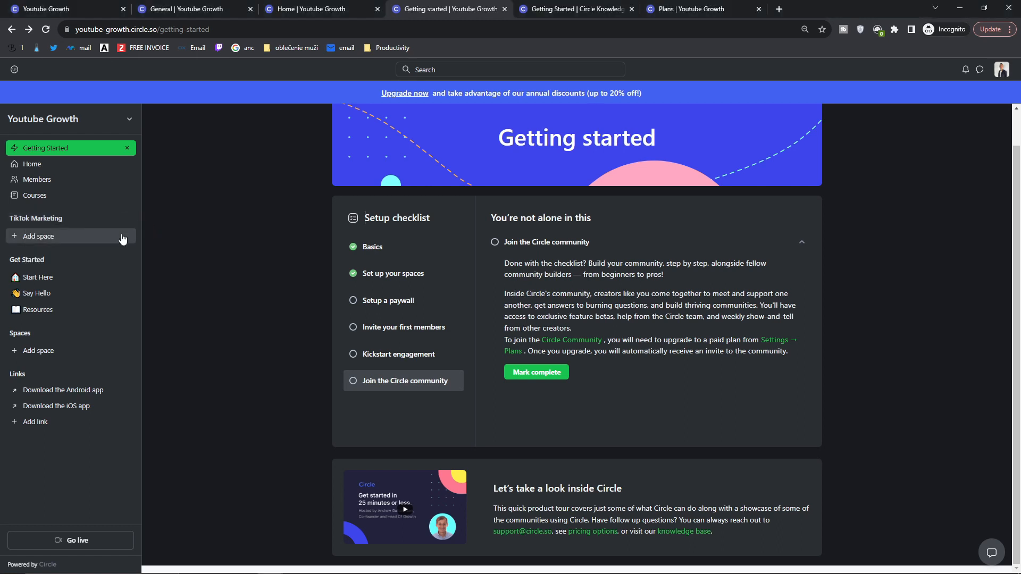
click(42, 240)
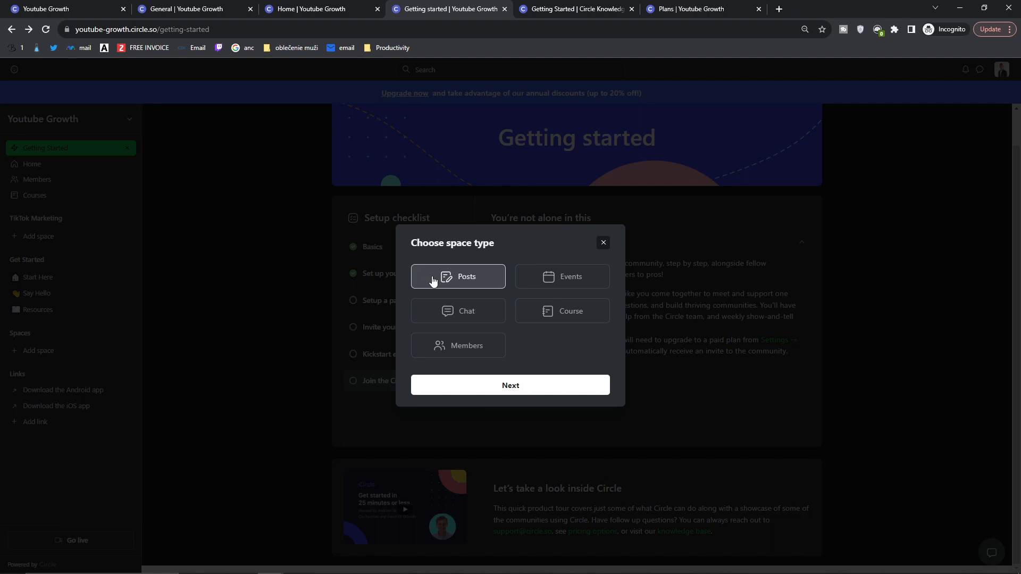
click(509, 389)
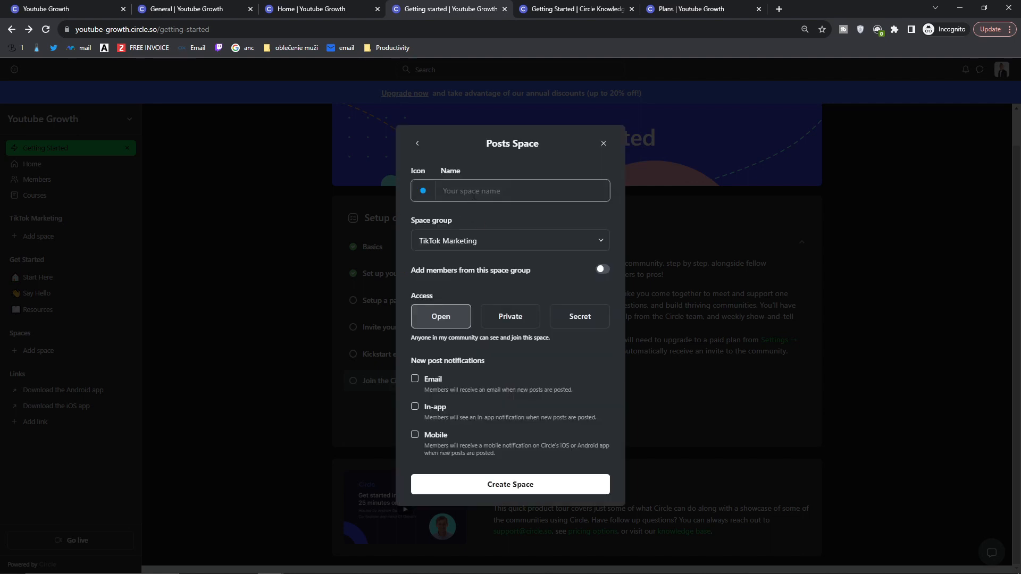
text(News about Tiktok)
click(445, 242)
click(449, 242)
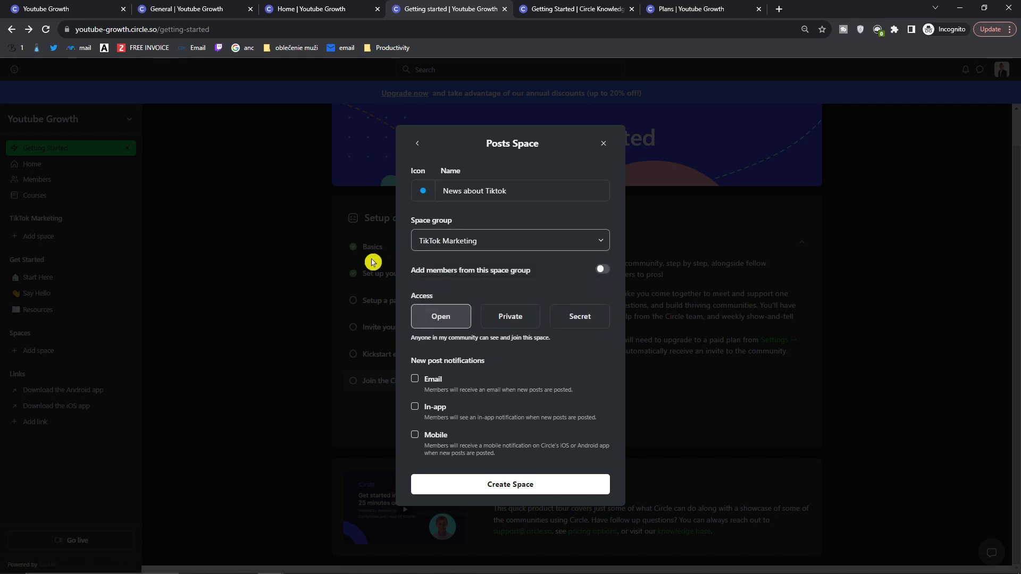
Leave add-members-from-group off, set access to Secret, and tick Email for new post notifications
click(605, 271)
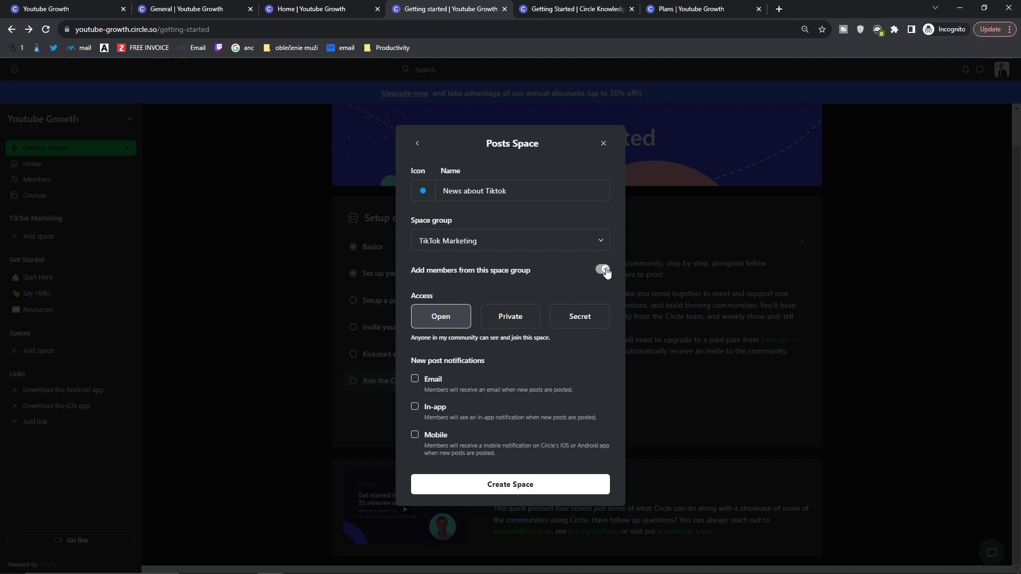
click(605, 271)
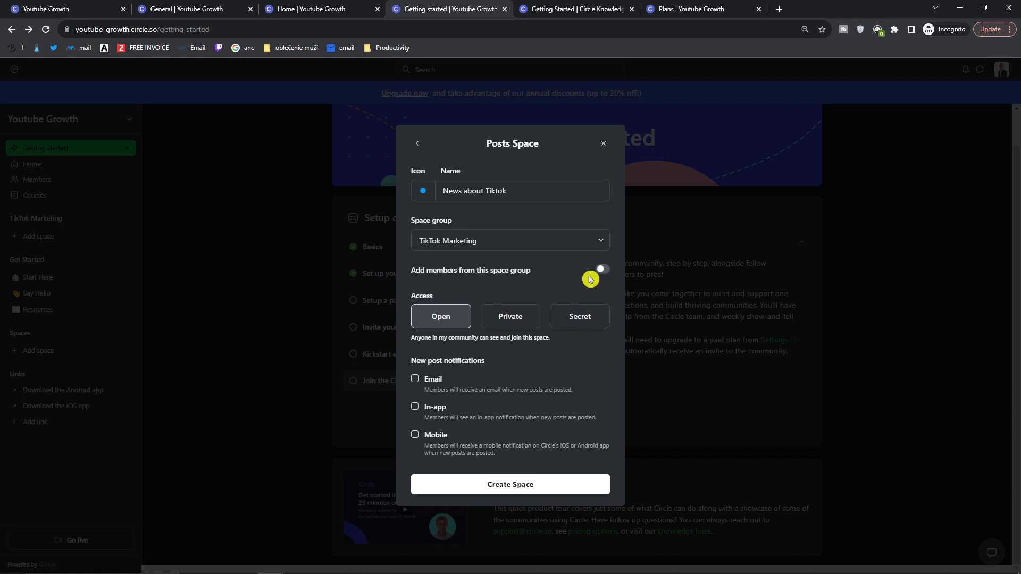
click(509, 326)
click(585, 316)
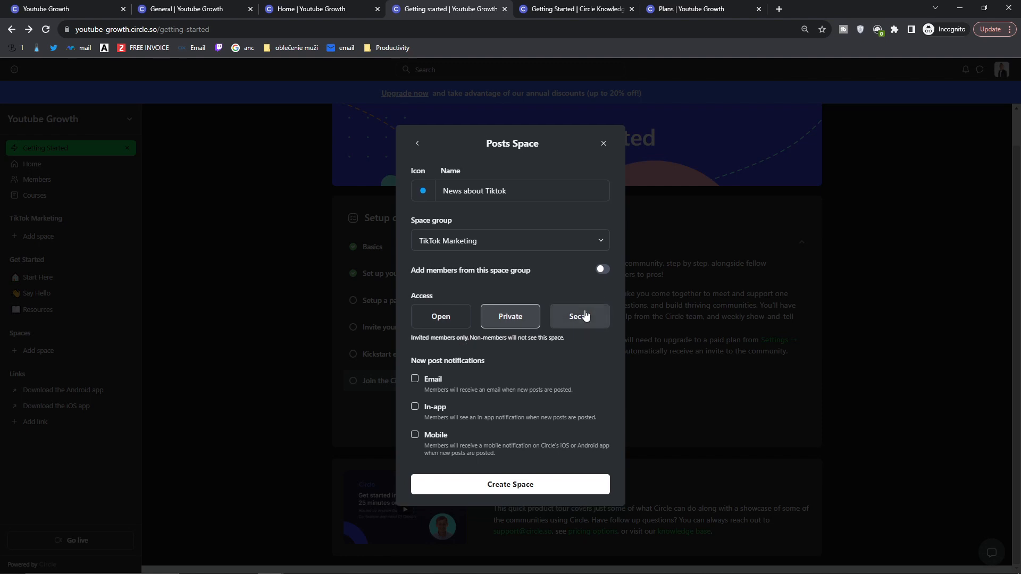
click(454, 321)
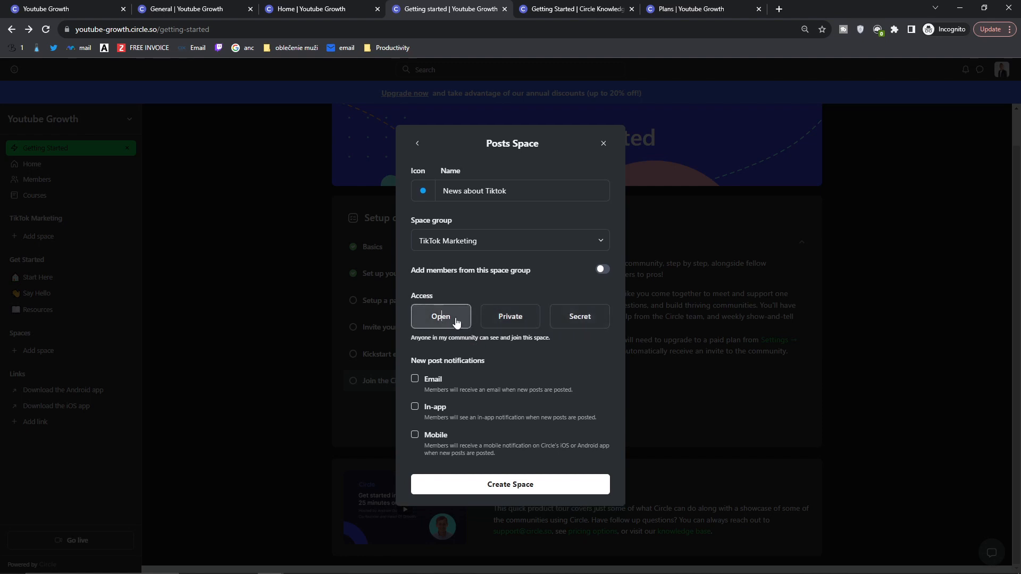
click(493, 319)
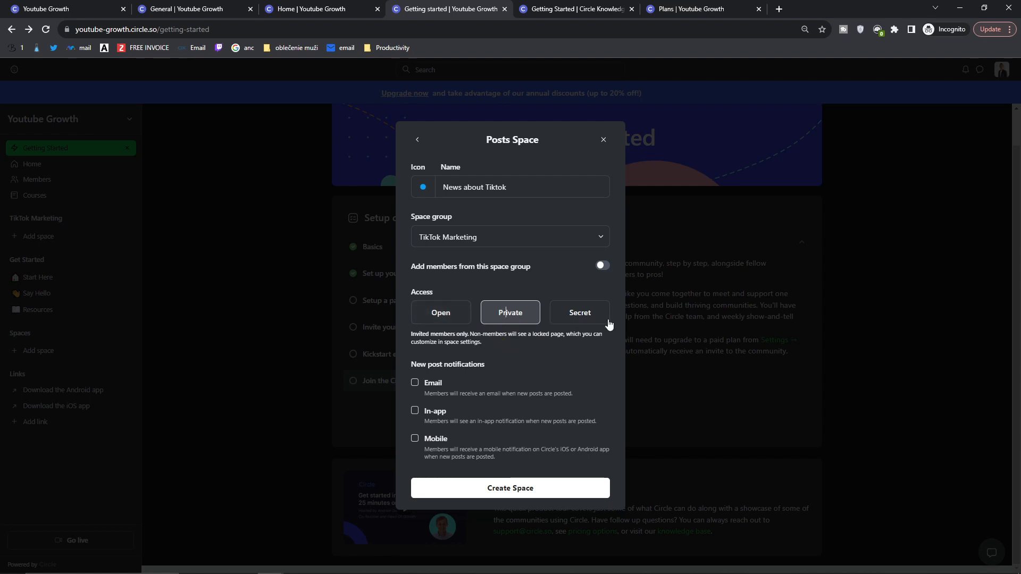
click(582, 322)
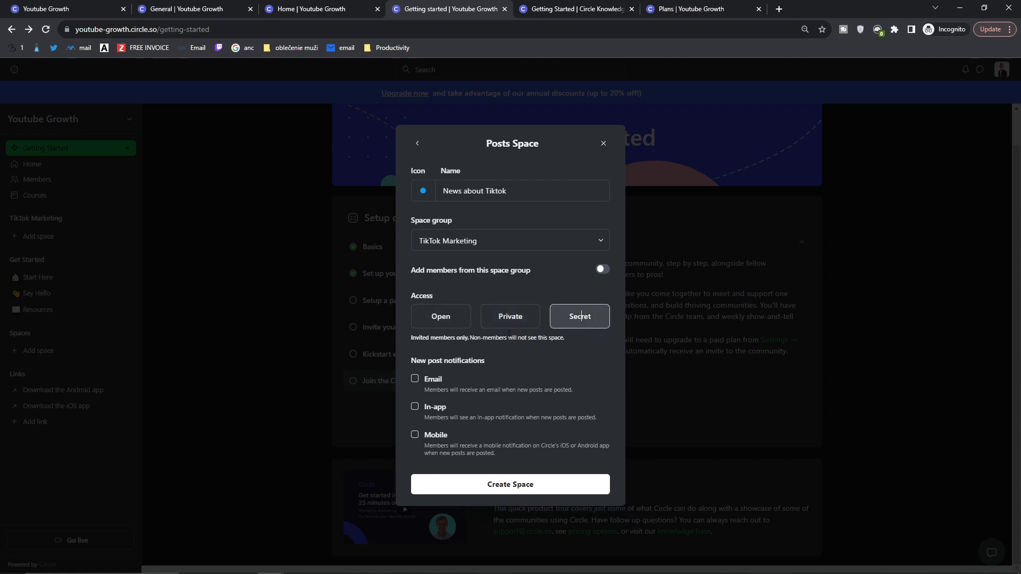
drag(415, 340, 569, 344)
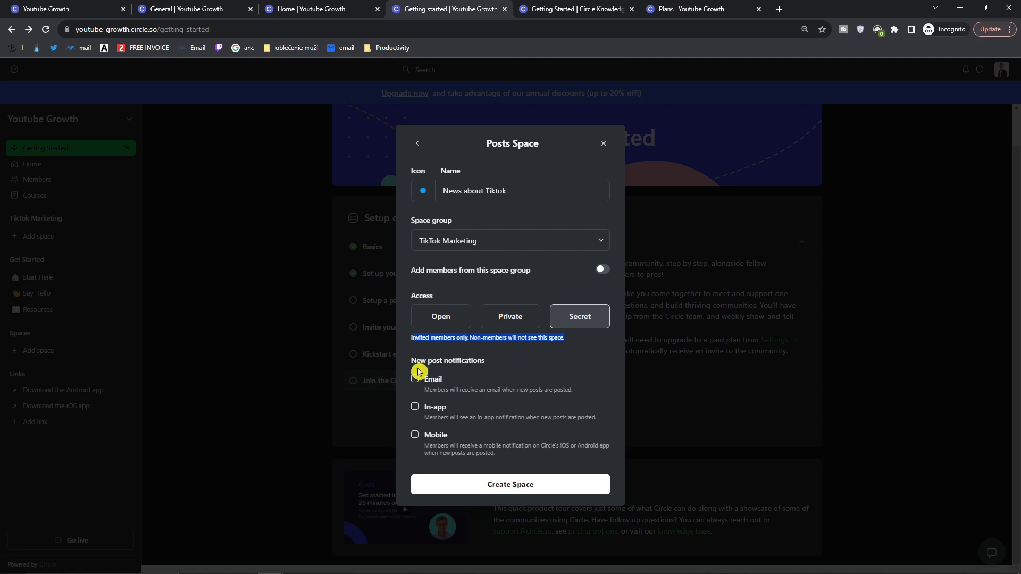
click(433, 387)
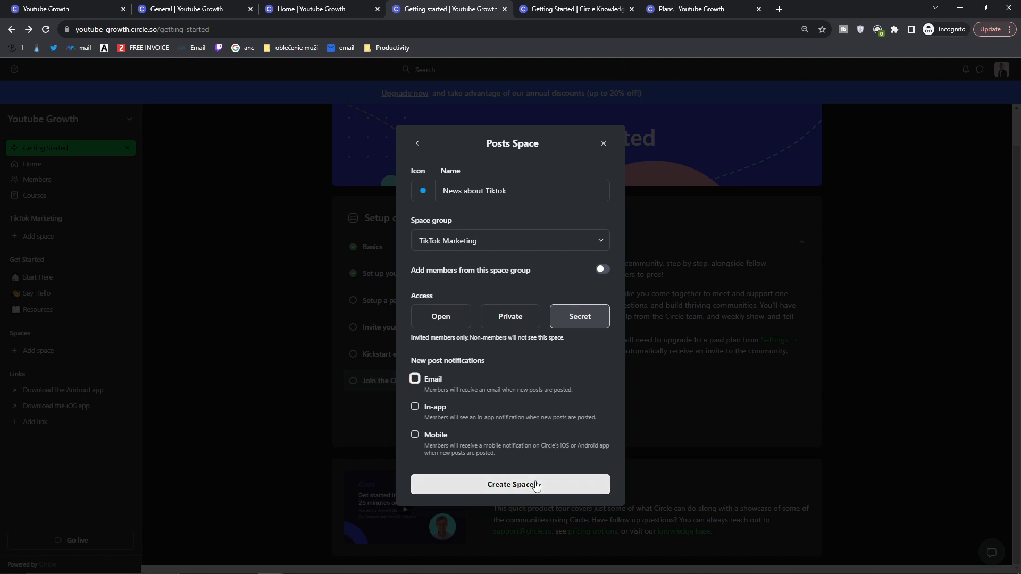
Create the News about Tiktok space and title its first post 'Have your heard this news about TikTok?'
click(488, 488)
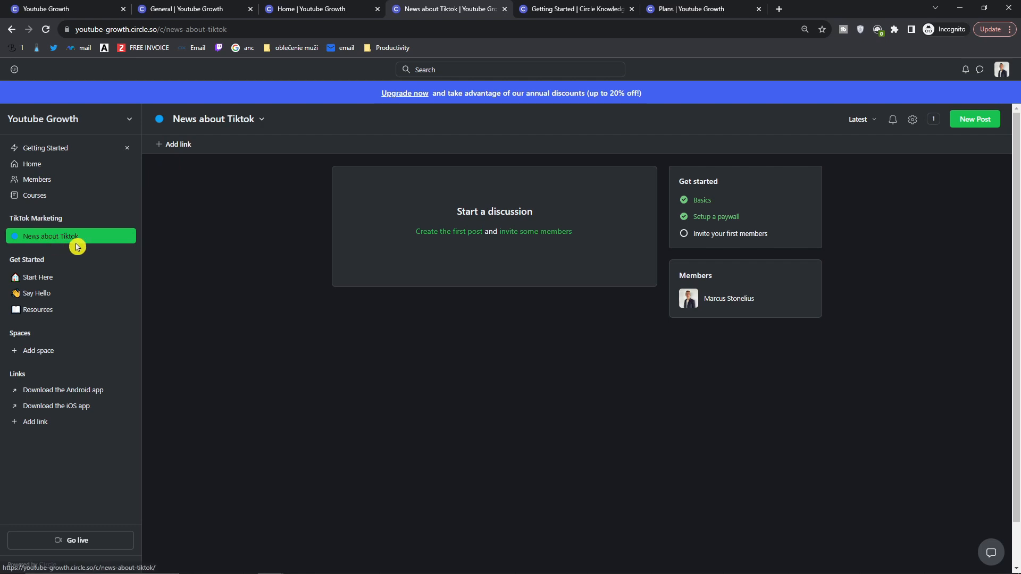
click(456, 234)
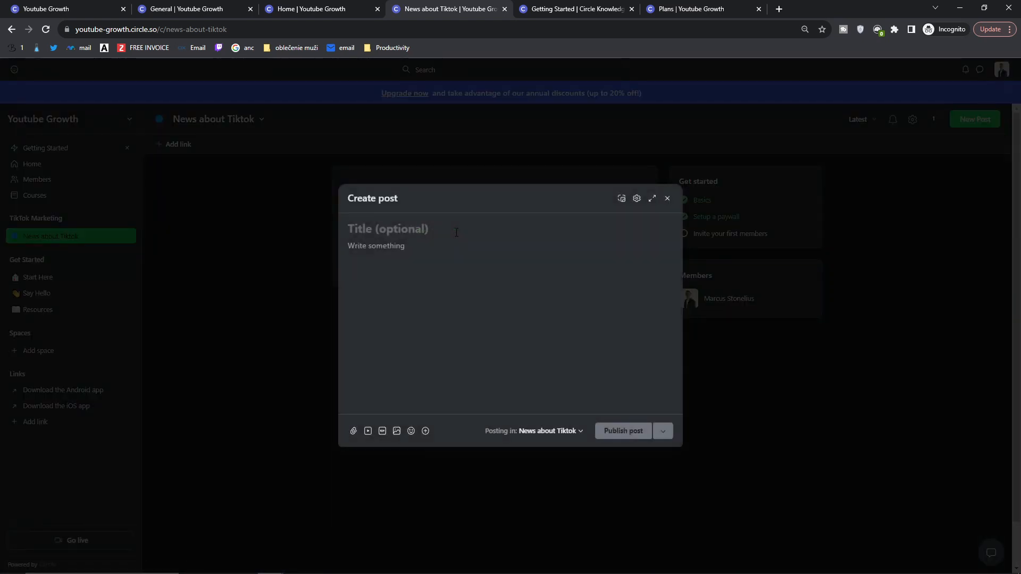
text(Th)
key(BackSpace)
text(Have you)
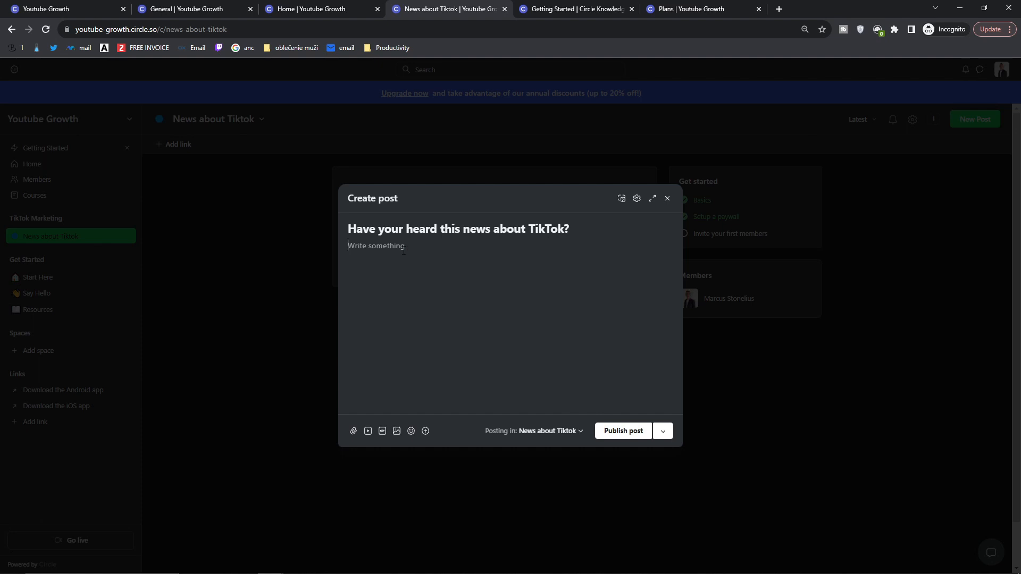
Write the body 'So tiktok created a new feature' and bring up the / block menu
text(S)
text(/)
key(BackSpace)
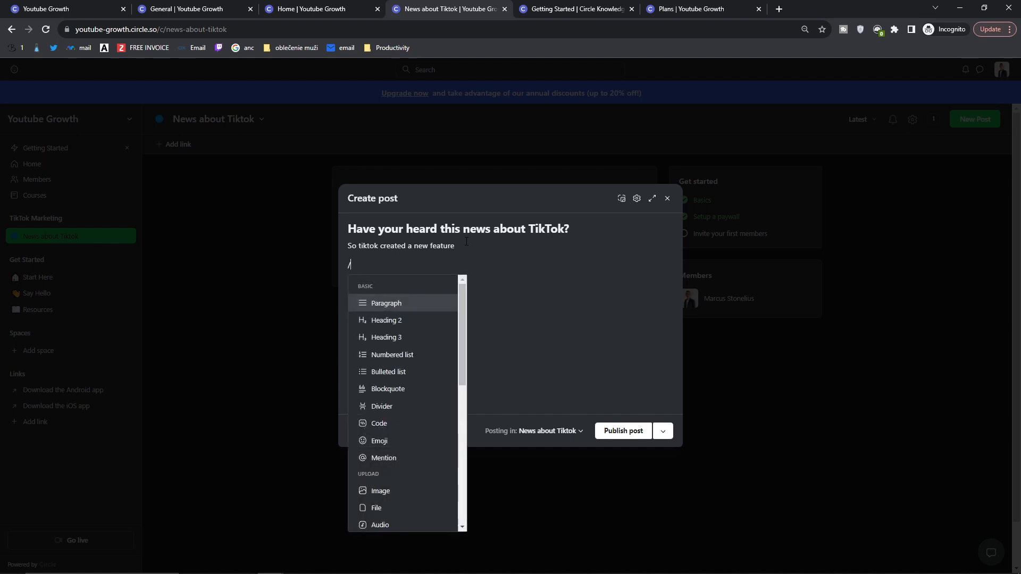
Scroll through the insertable blocks list and dismiss it
scroll(420, 319, down, 3)
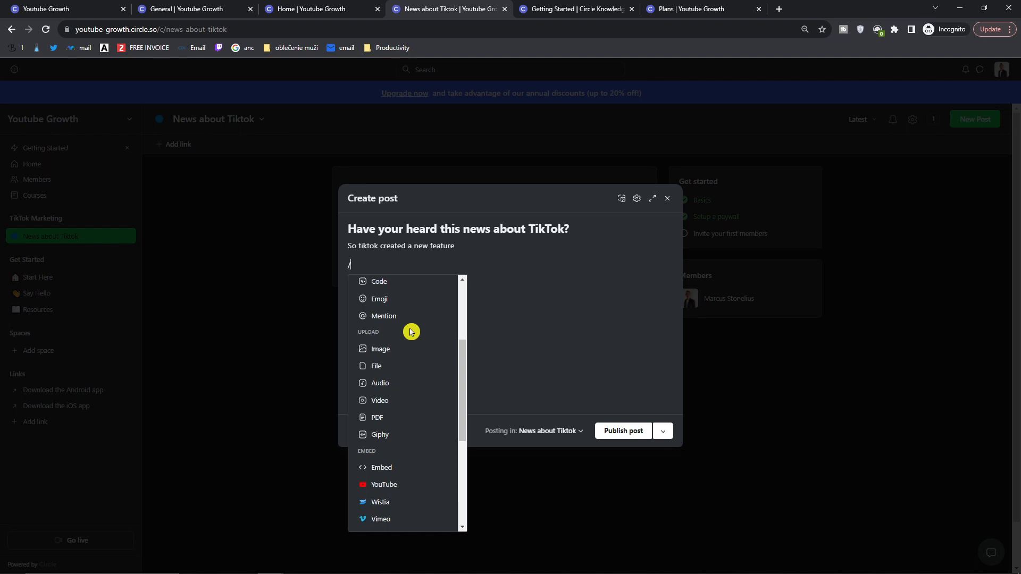
scroll(409, 336, down, 5)
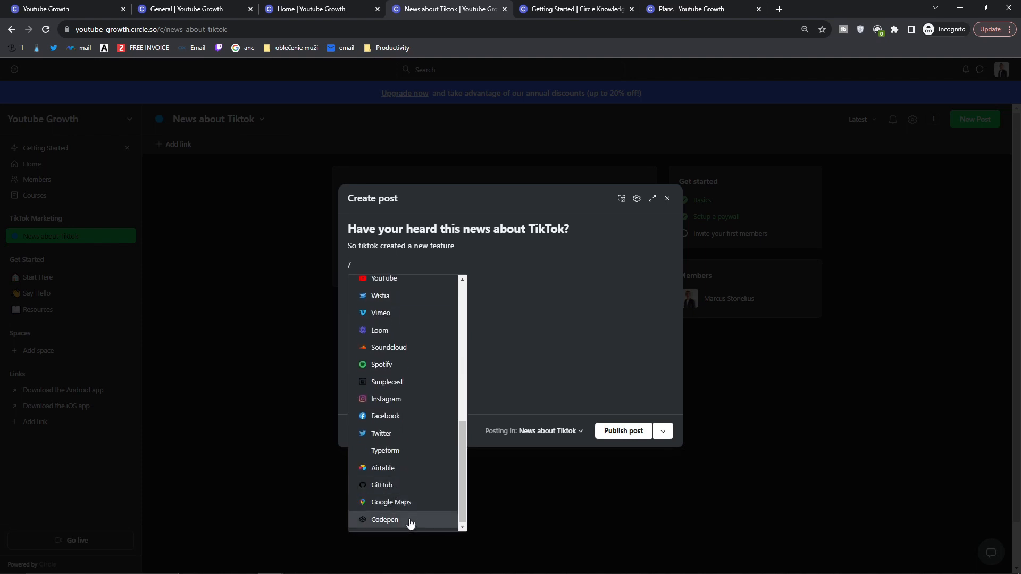
scroll(394, 463, up, 5)
scroll(395, 467, up, 2)
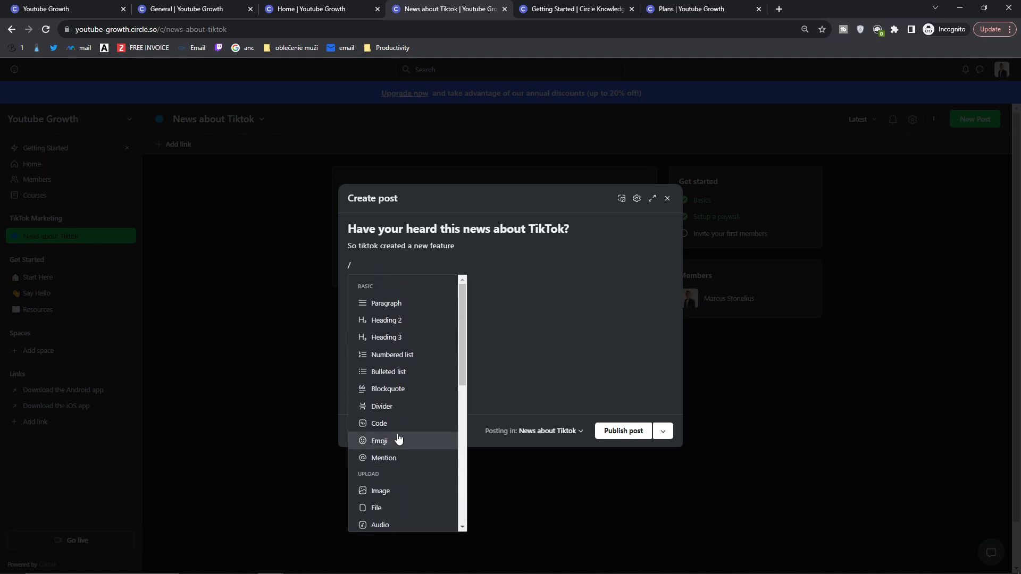
click(499, 307)
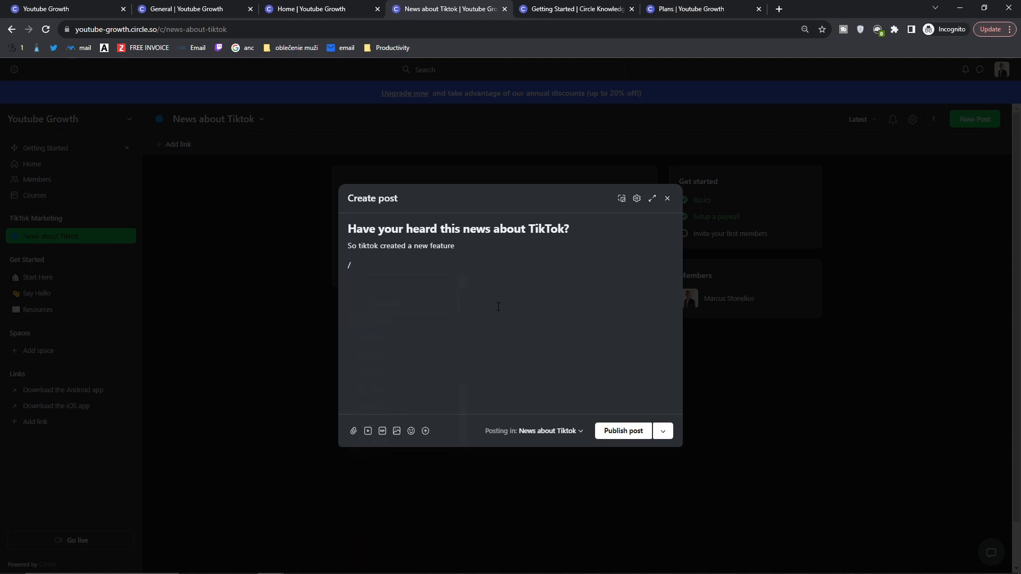
Check the file and video attachment dialogs, then insert the MONDAY MOOD cat GIF
click(353, 433)
click(636, 256)
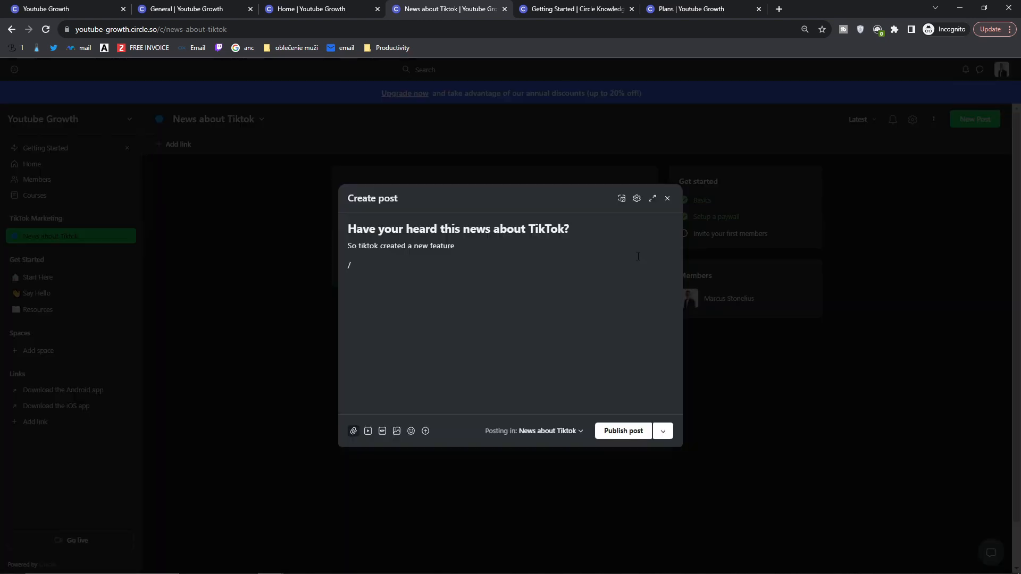
click(368, 431)
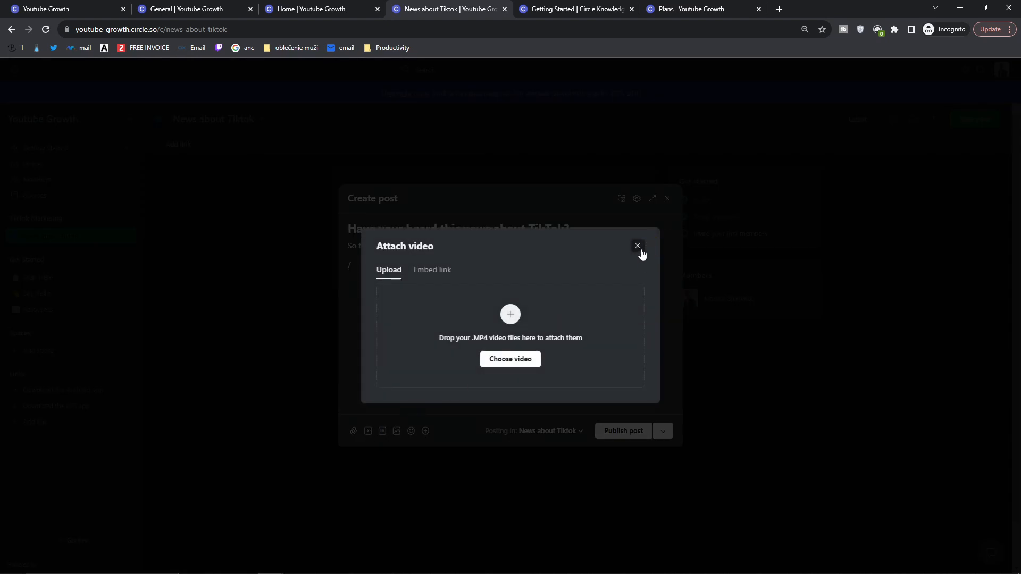
click(637, 252)
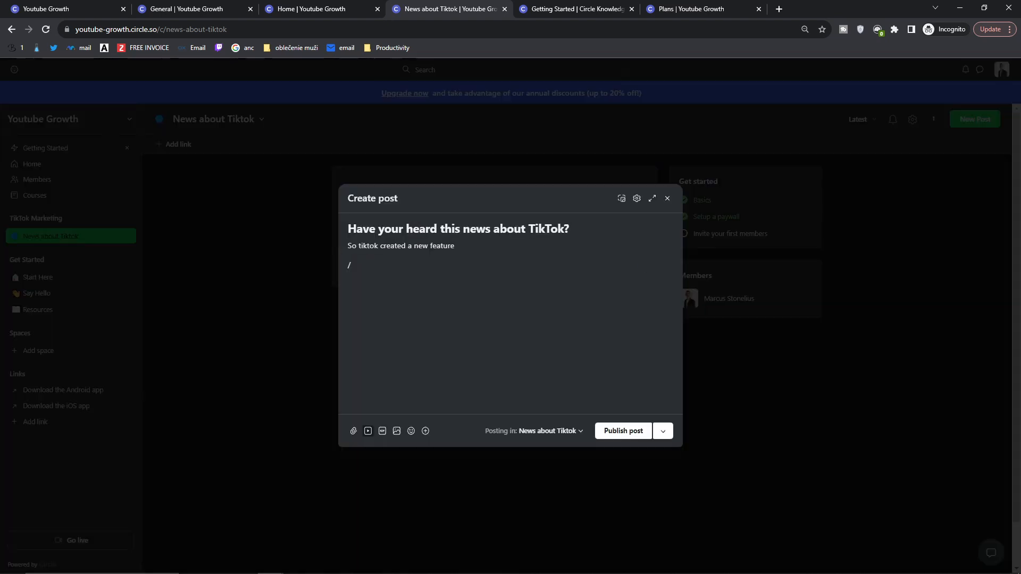
click(383, 431)
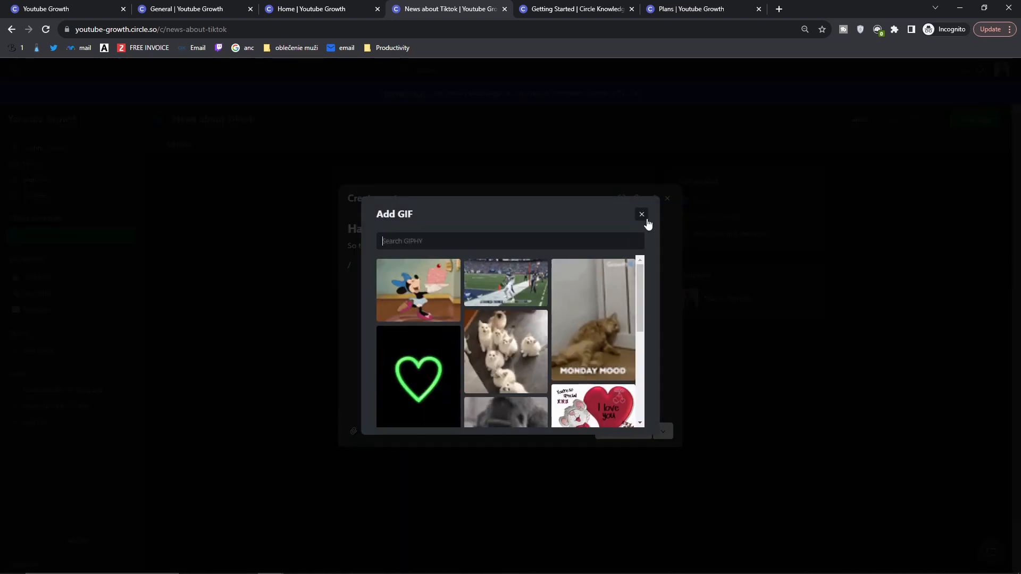
click(645, 221)
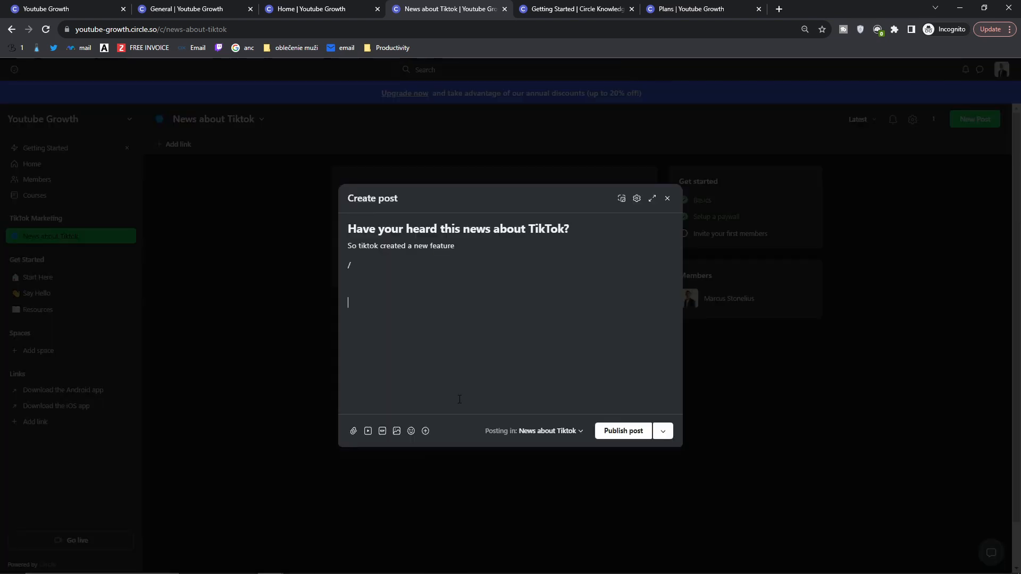
Check the GIF and the emoji picker, then publish the post via Publish post
scroll(457, 355, down, 7)
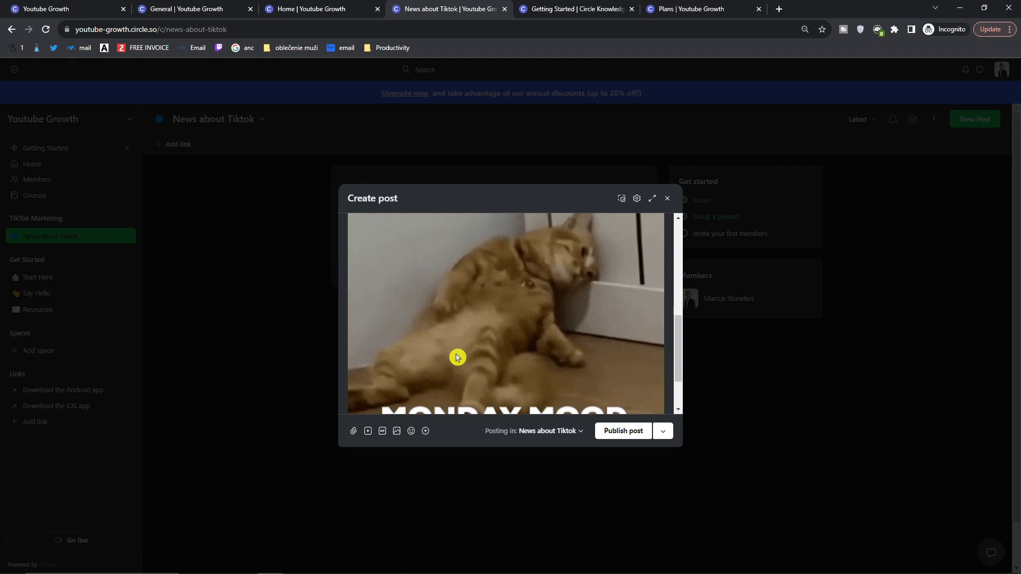
click(412, 432)
click(423, 437)
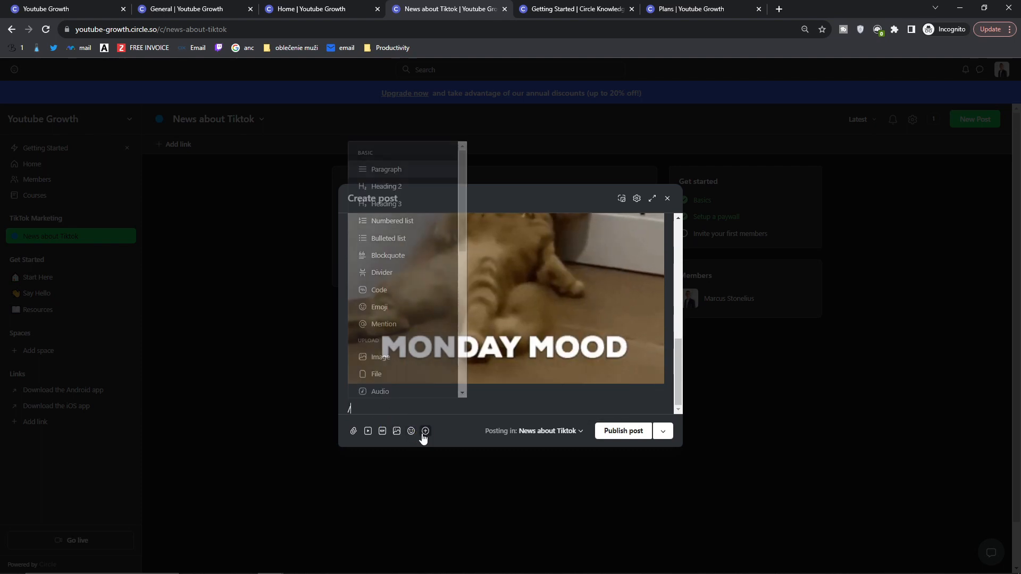
scroll(425, 372, down, 5)
scroll(426, 372, down, 2)
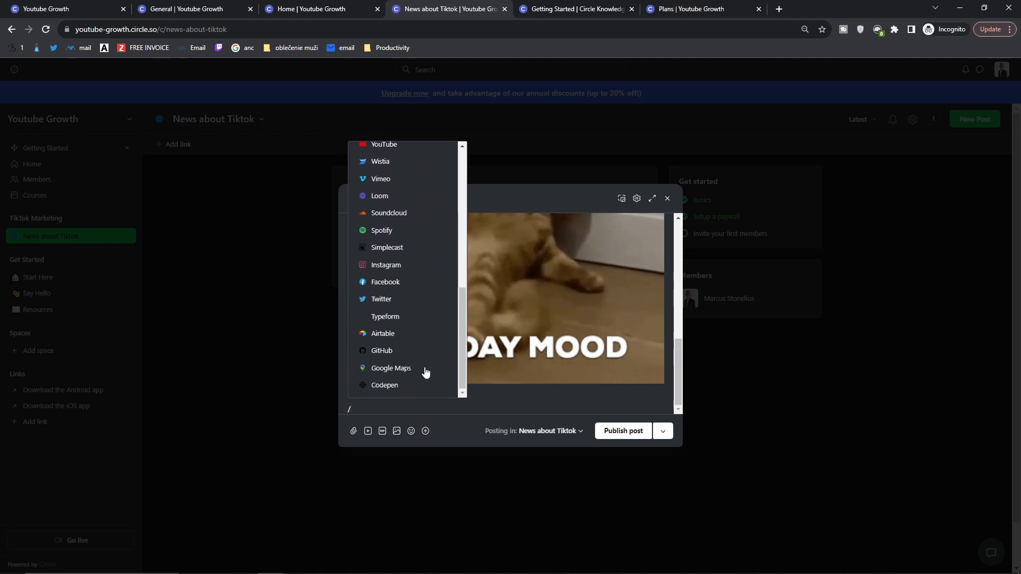
click(507, 397)
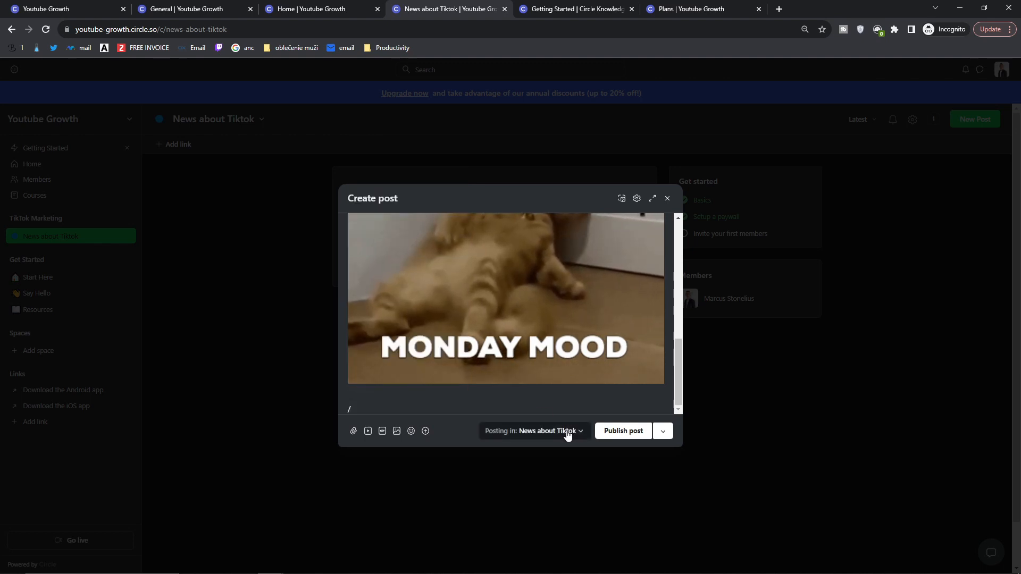
click(663, 431)
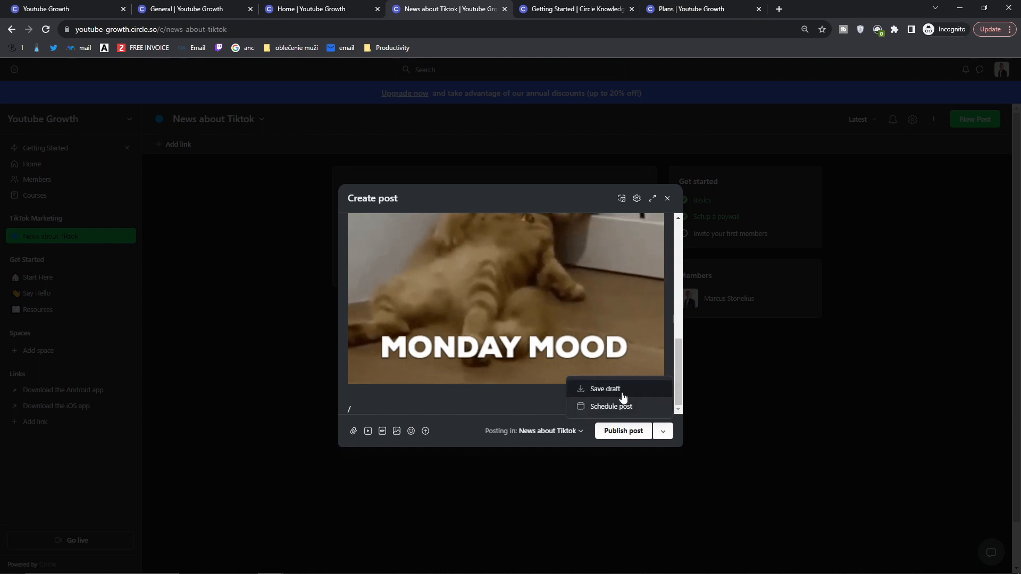
click(618, 432)
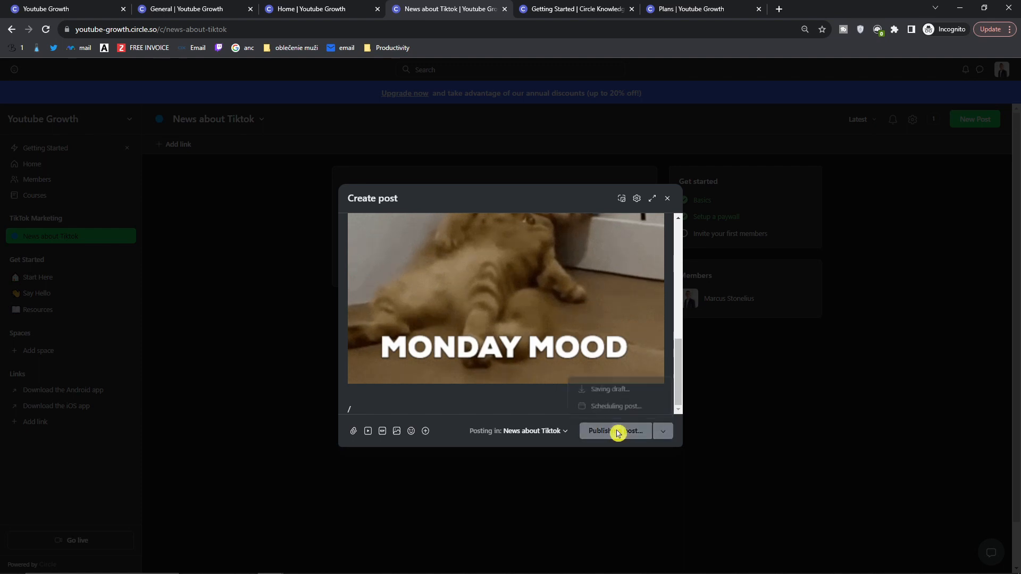
scroll(351, 253, down, 4)
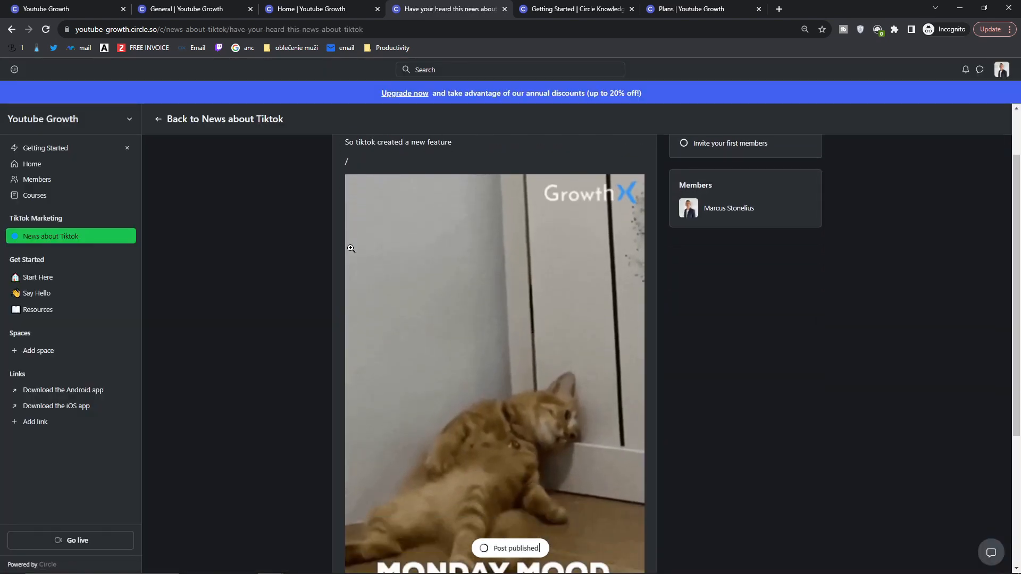
Pin the TikTok news post to the top of the space and like it
scroll(356, 268, up, 3)
scroll(357, 280, up, 1)
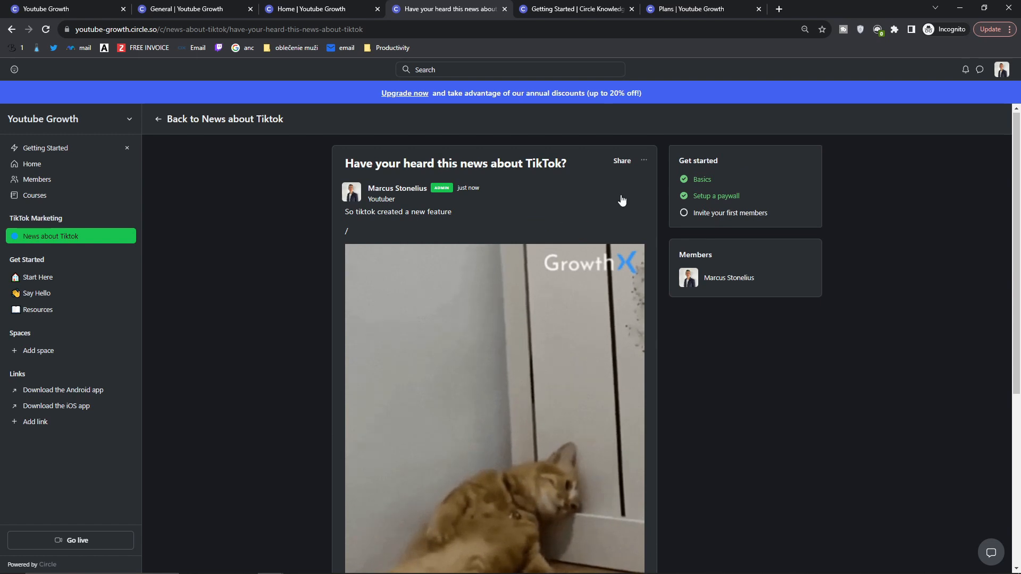
click(643, 163)
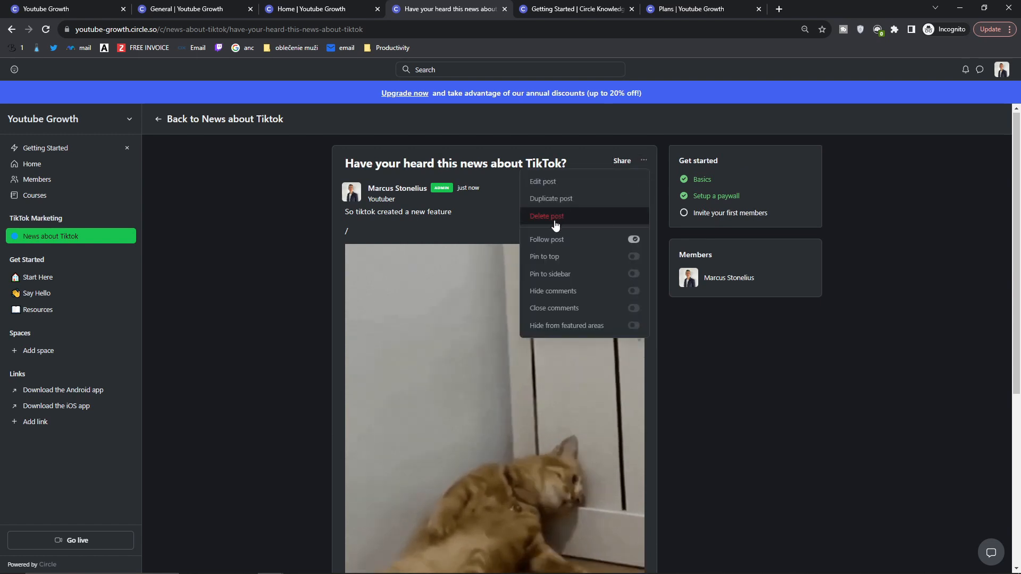
click(634, 260)
scroll(671, 329, down, 5)
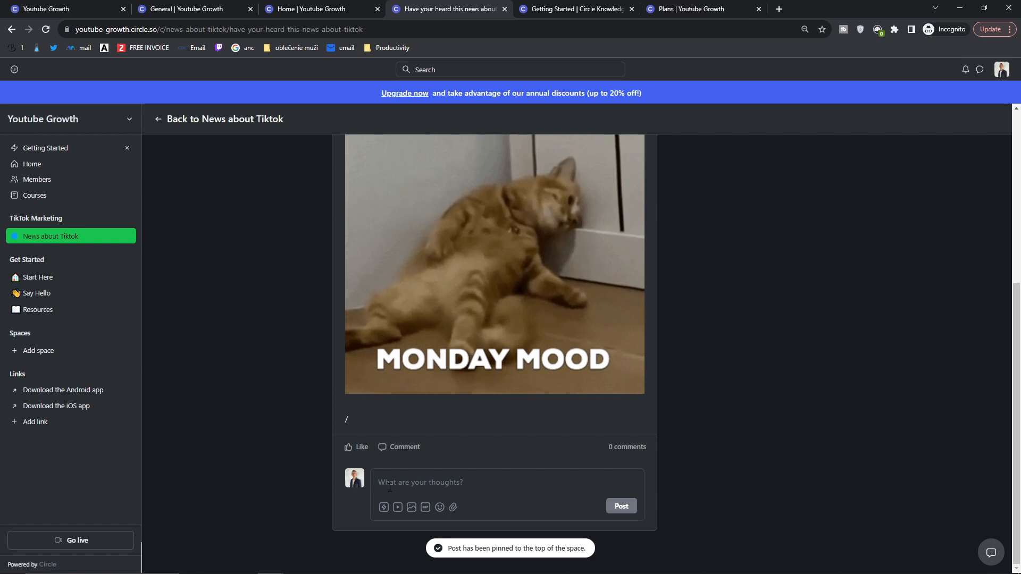
click(356, 447)
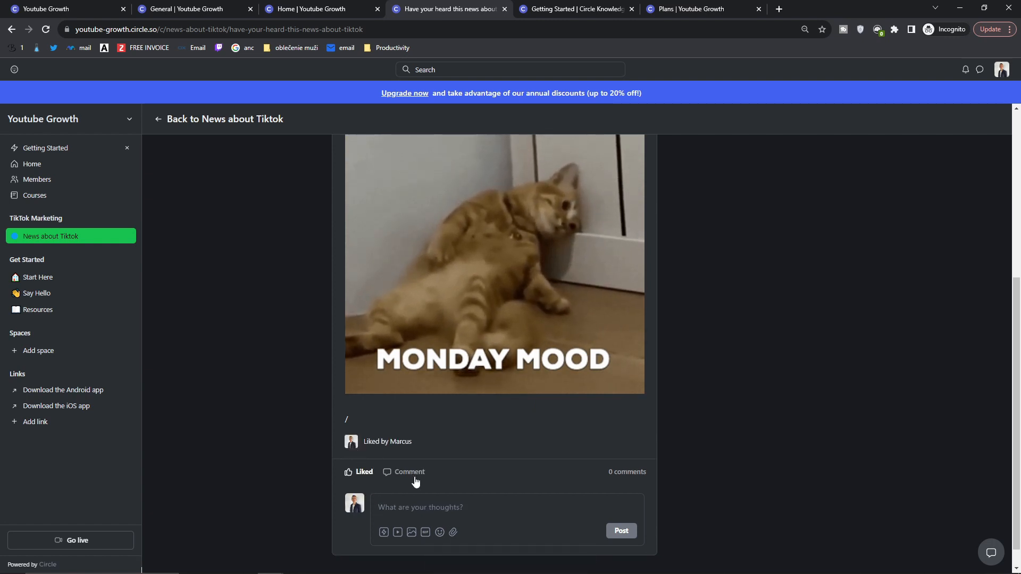
Type a '/' in the post's comment box and dismiss the formatting command list
click(446, 511)
text(/)
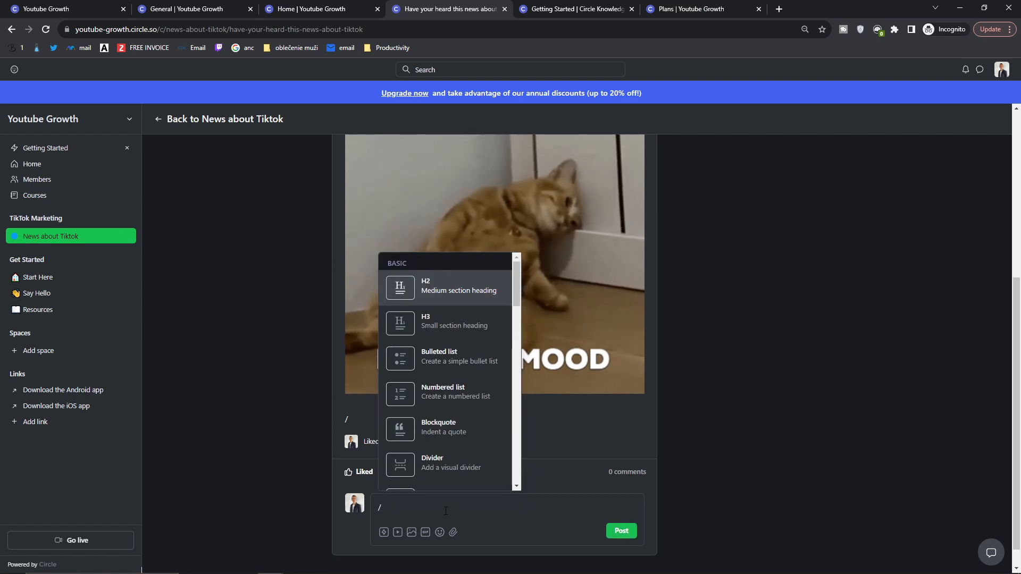
click(301, 397)
scroll(300, 397, up, 10)
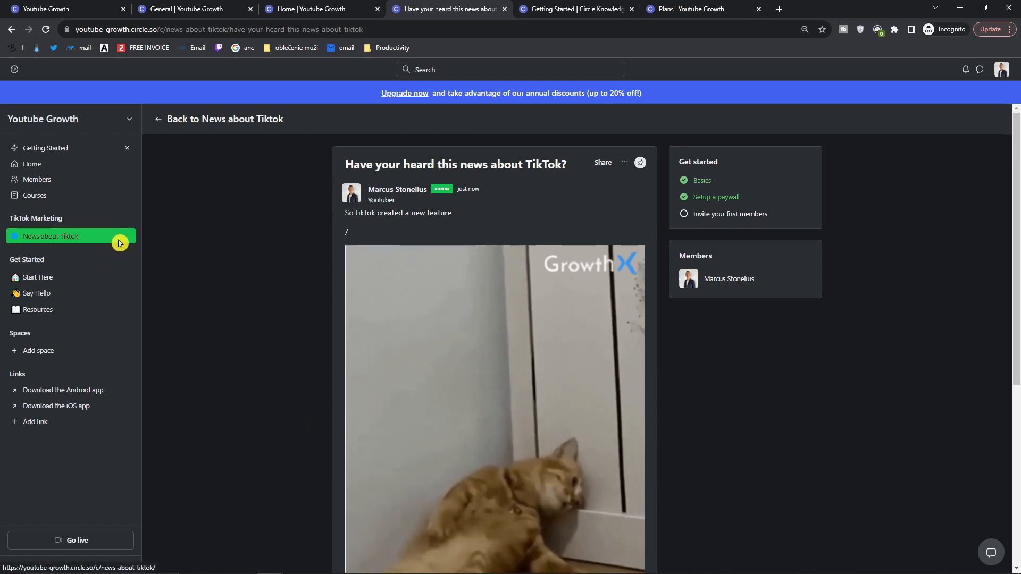
Add an Events-type space named 'Tiktok Weekly Calls' to the TikTok Marketing group
click(129, 223)
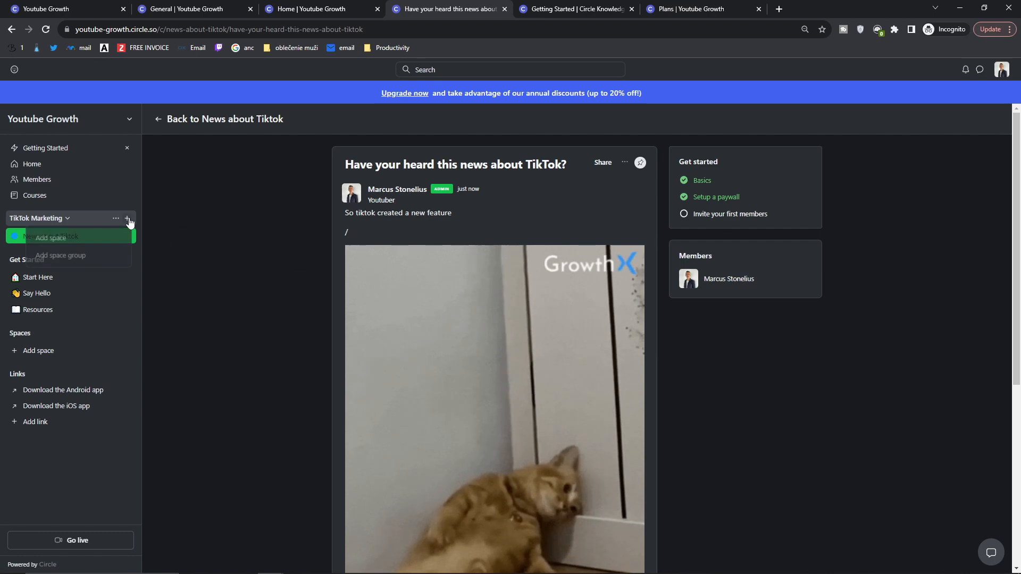
click(112, 242)
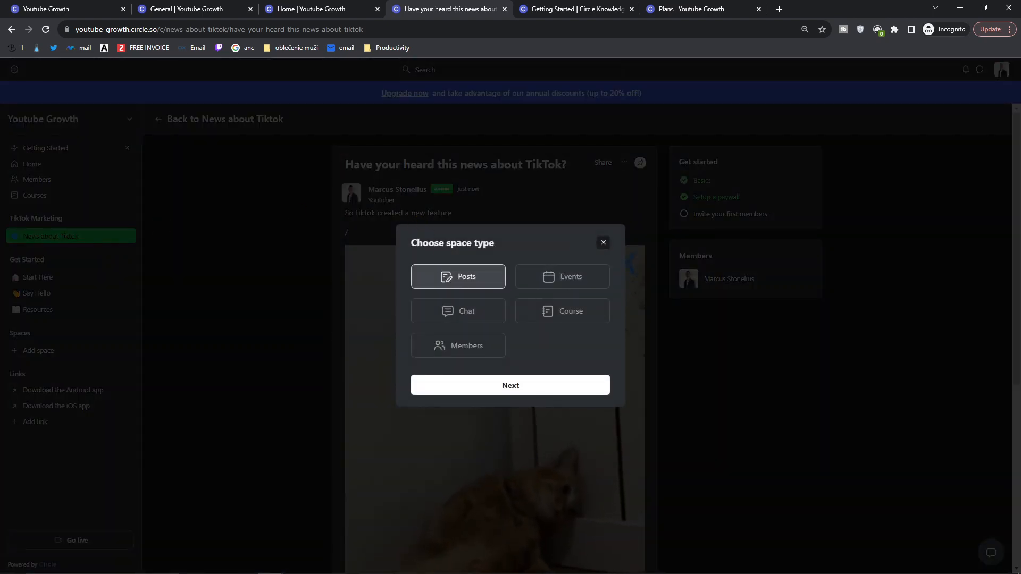
click(603, 243)
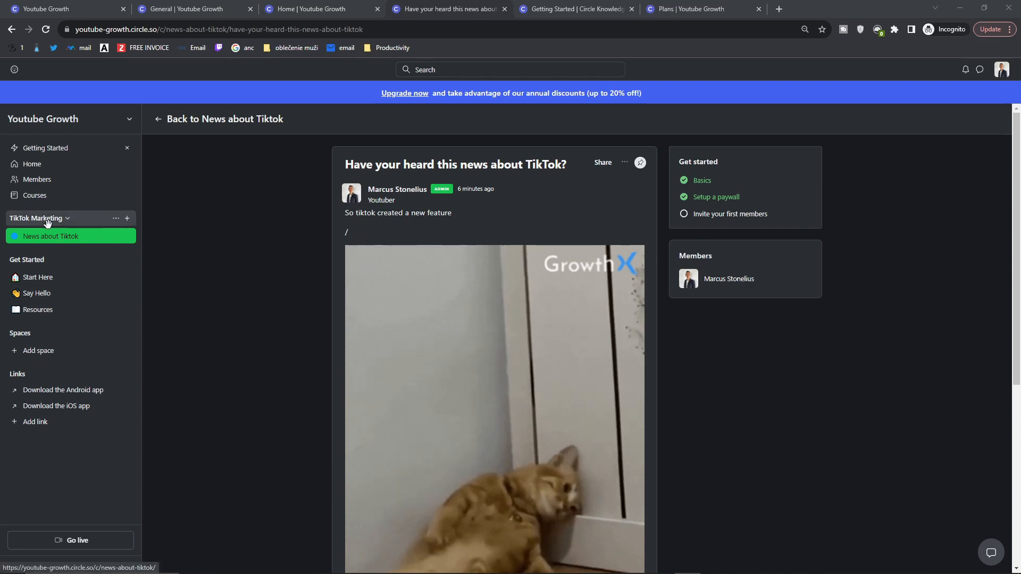
click(127, 219)
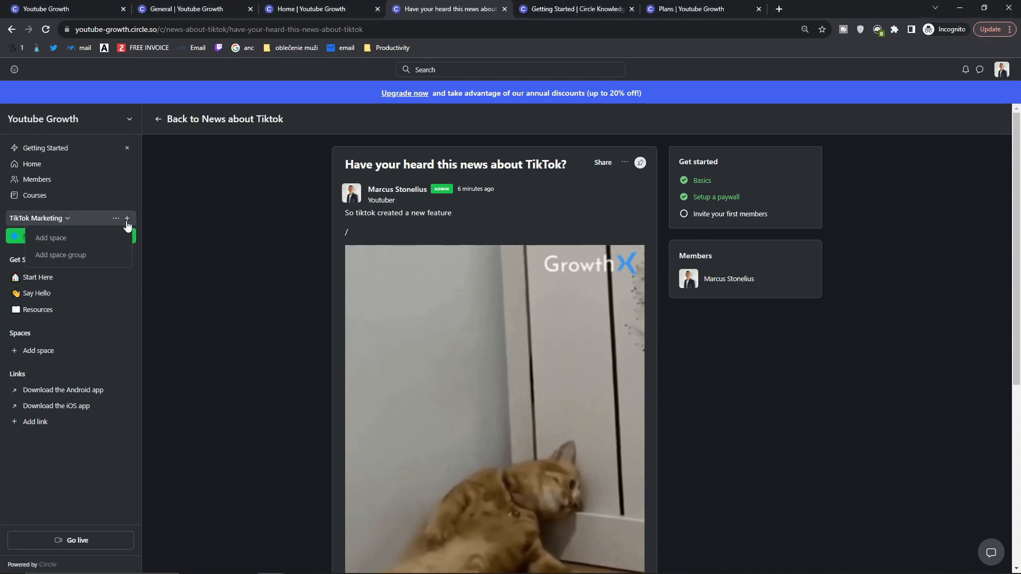
click(84, 237)
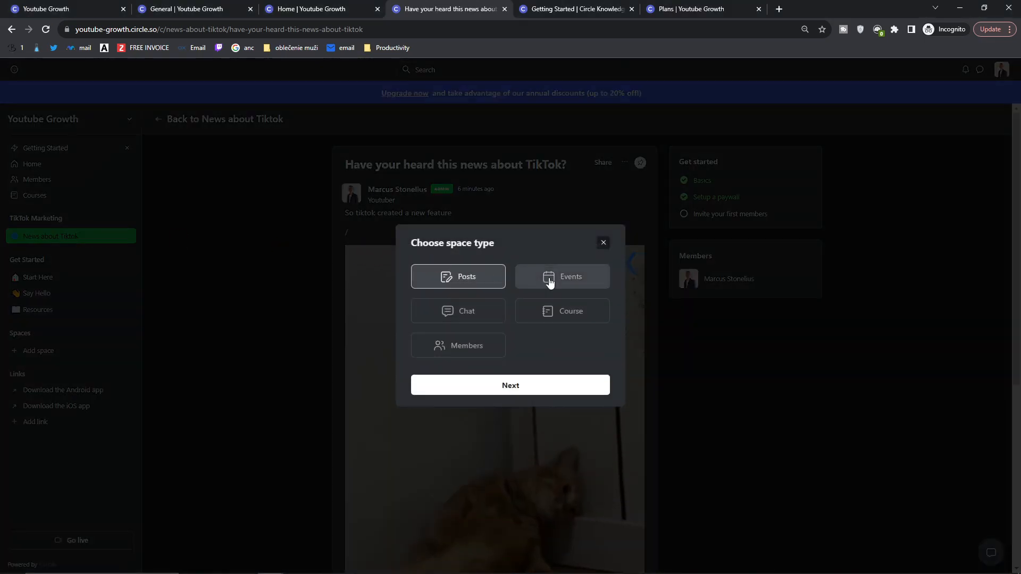
click(549, 283)
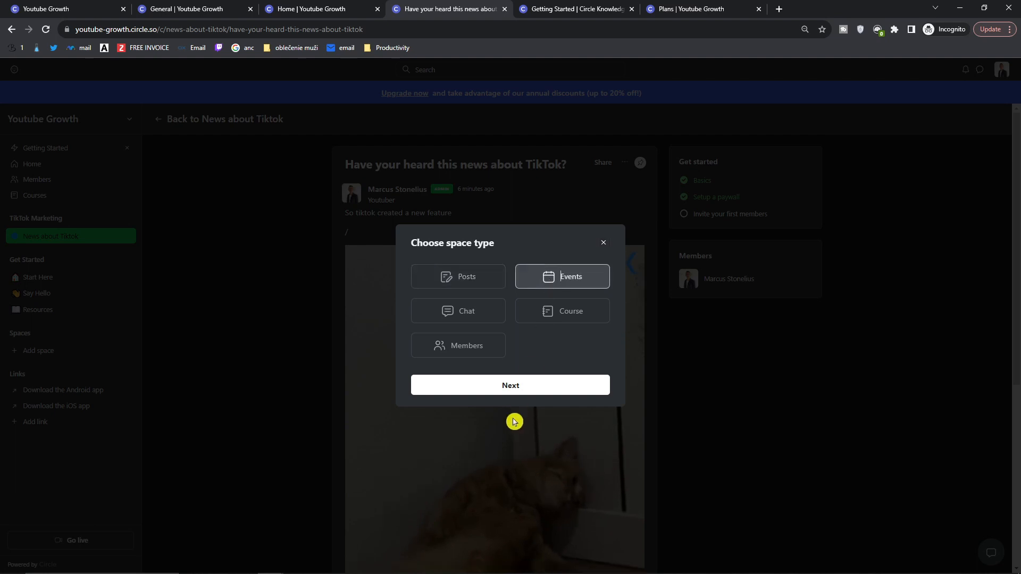
click(511, 386)
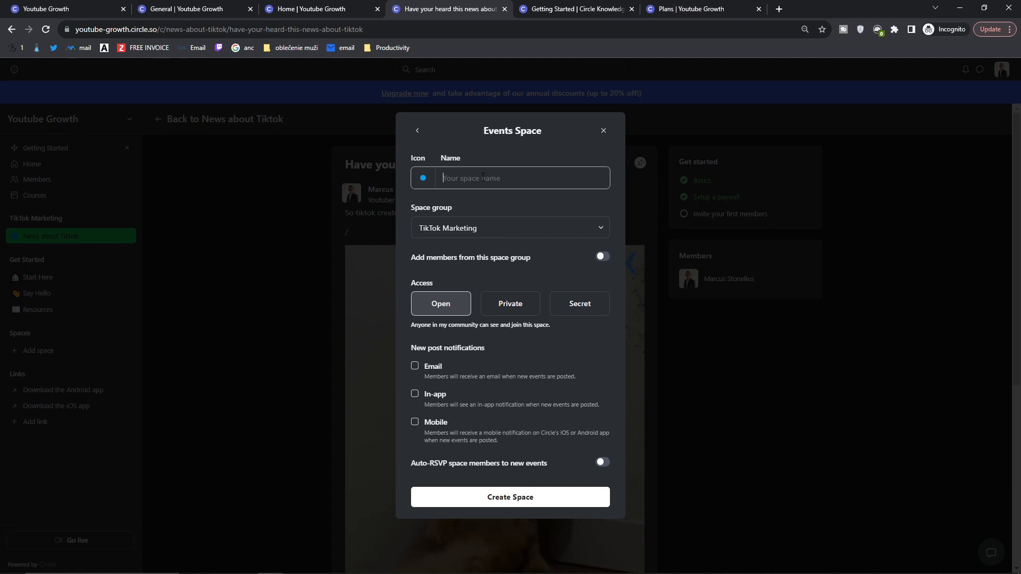
text(Tiktok Weekly Calls)
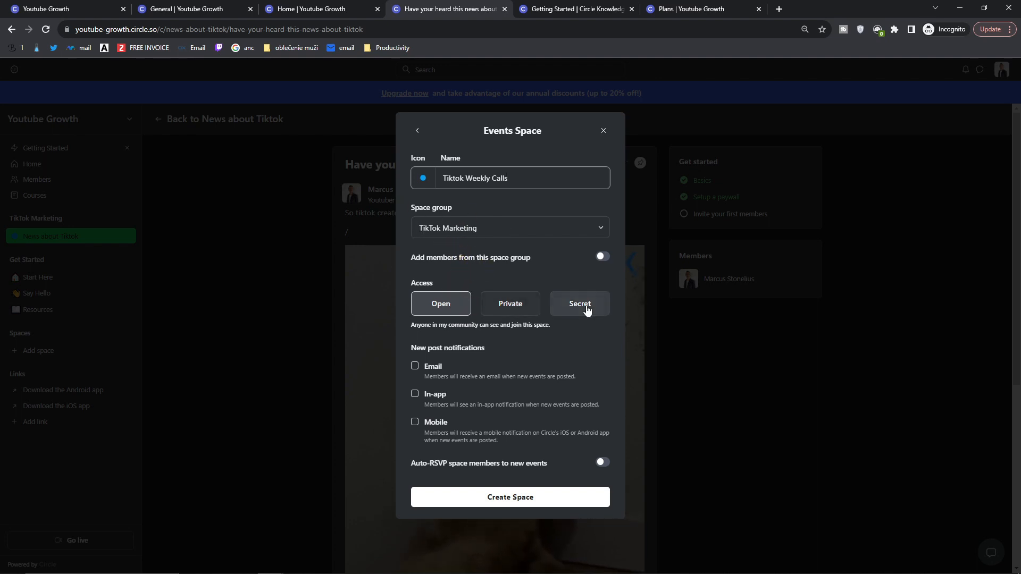
click(539, 504)
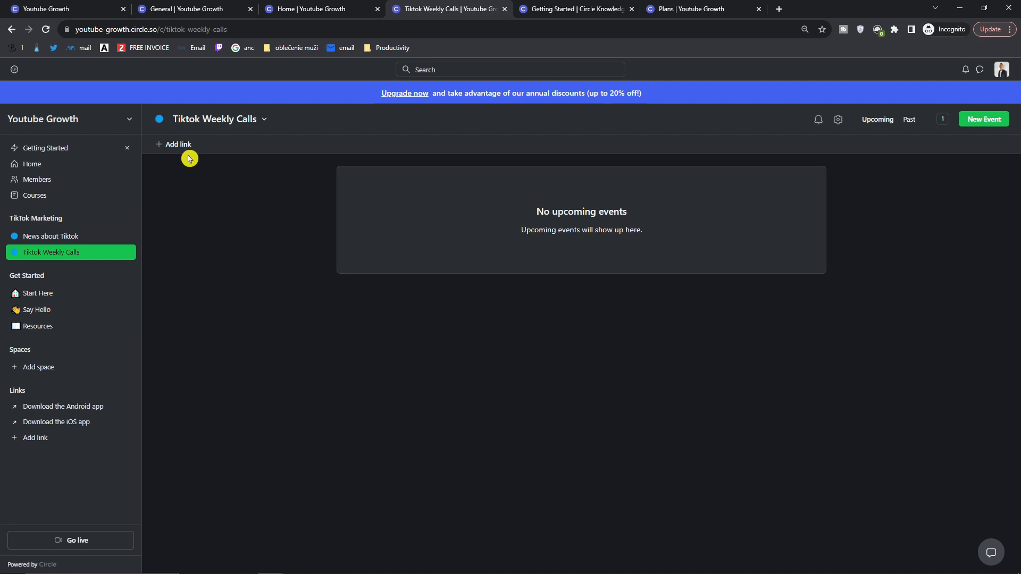
drag(478, 202, 736, 265)
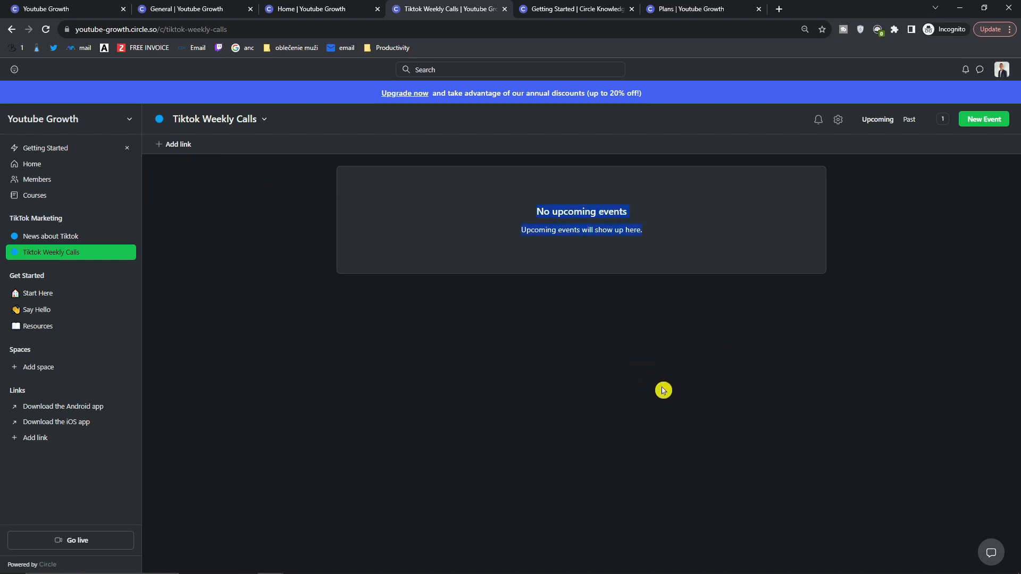
Start a 'Friday Group Call' event in Tiktok Weekly Calls, beginning Friday Sep 1, 2023, 10:00–11:00 AM
click(983, 123)
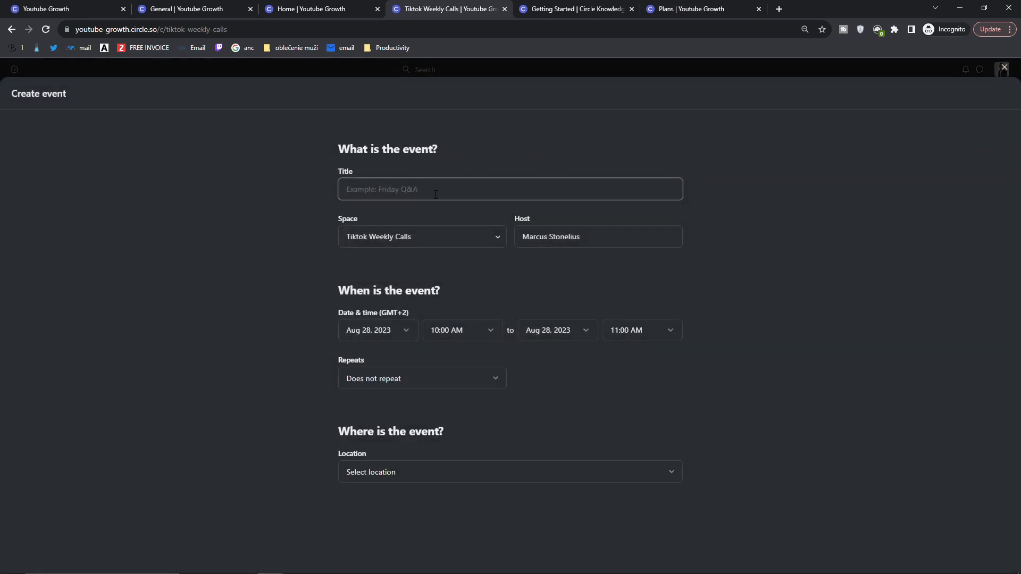
text(Friday Group Call)
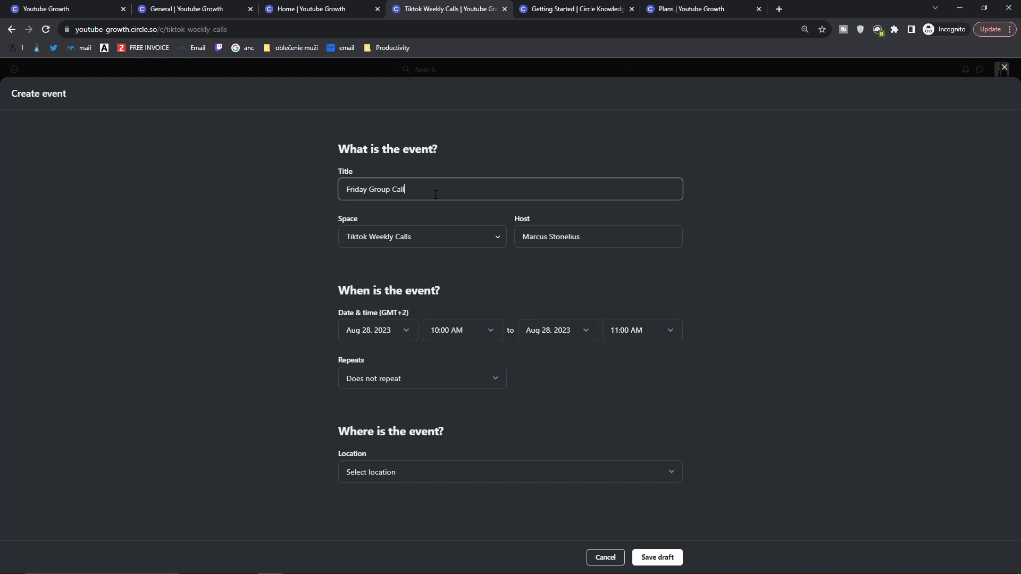
click(411, 240)
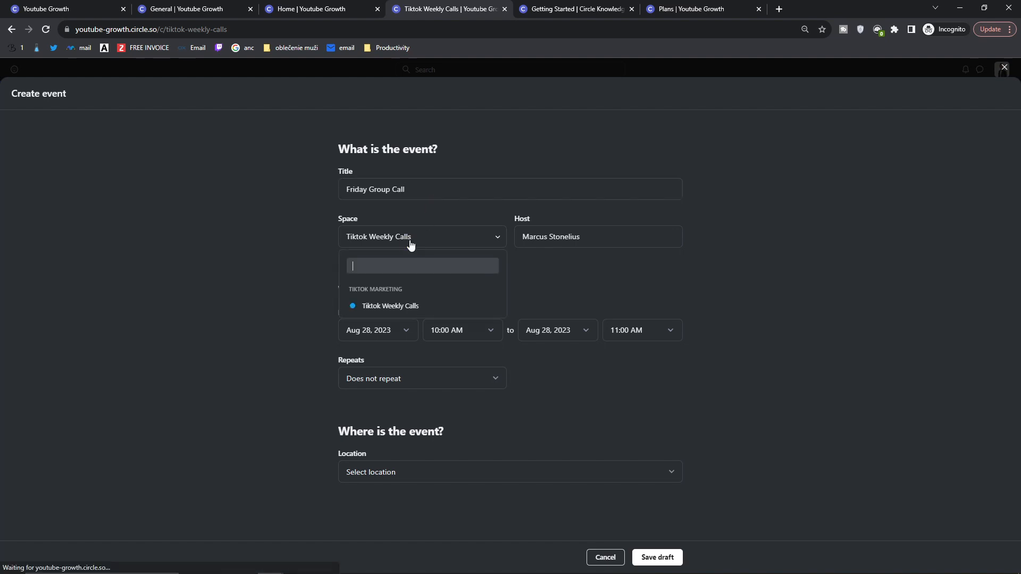
click(312, 307)
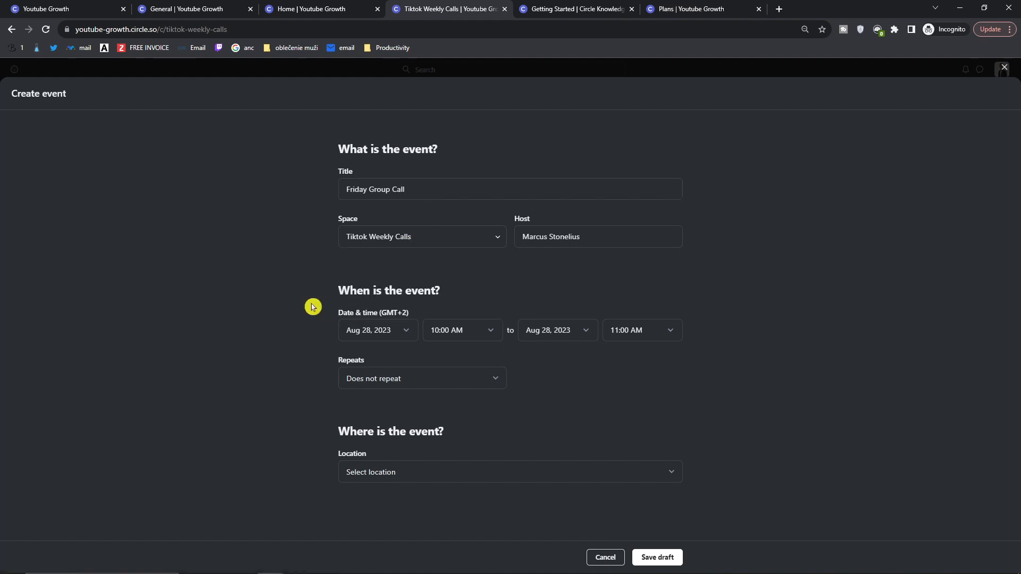
click(410, 252)
click(364, 326)
click(439, 473)
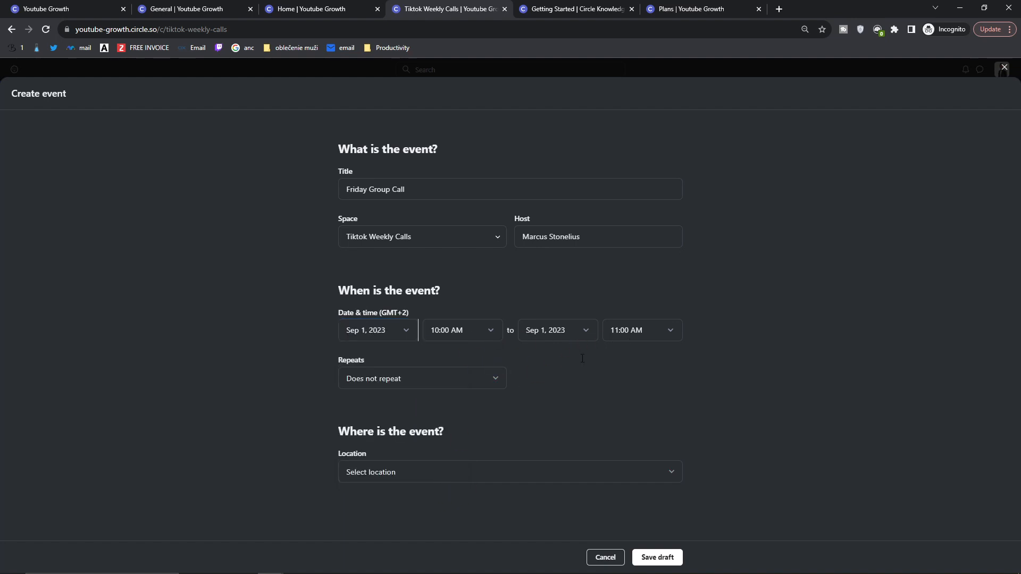
Set the event to repeat every Friday
click(440, 388)
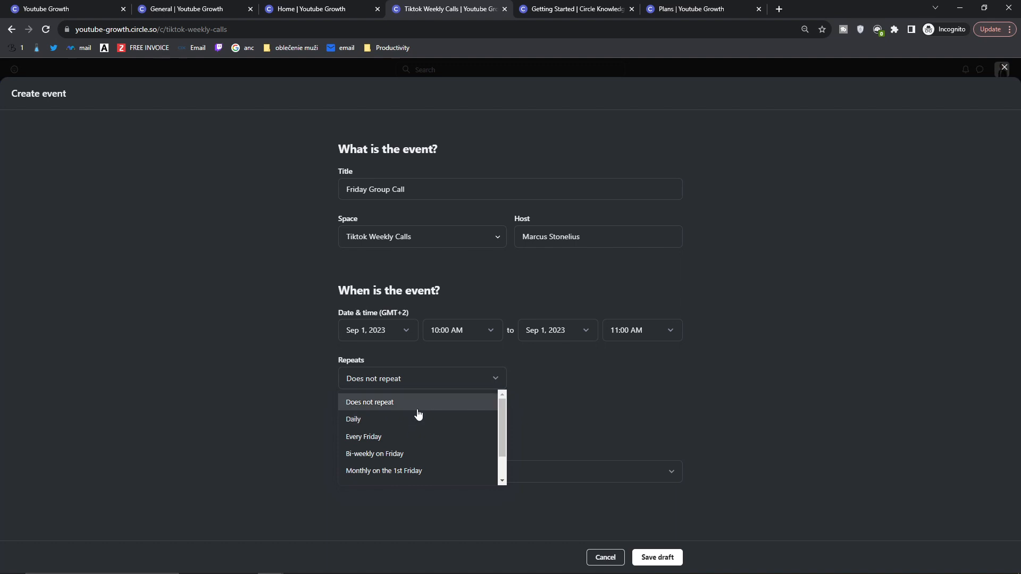
scroll(418, 412, down, 2)
scroll(418, 412, up, 3)
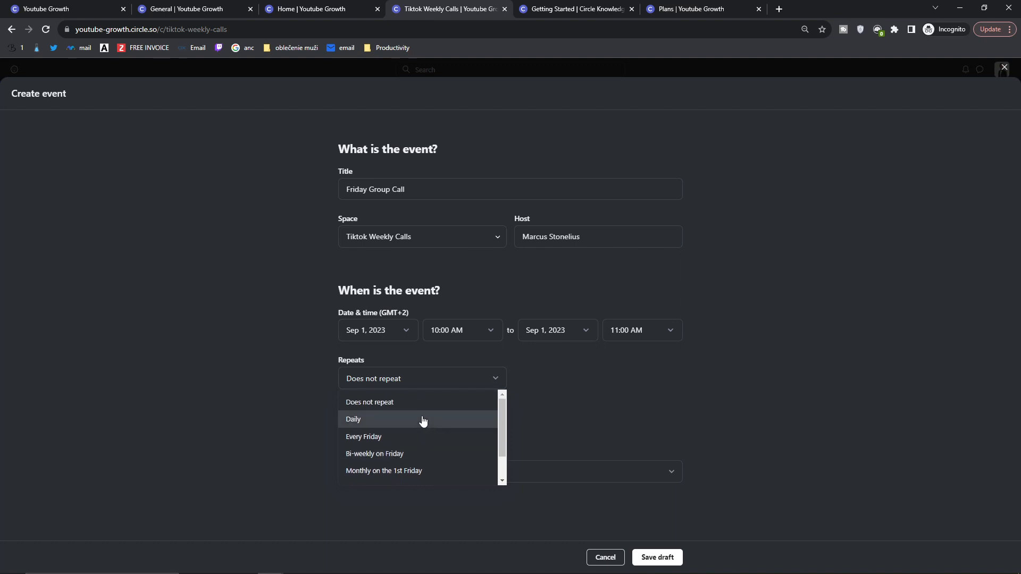
click(428, 439)
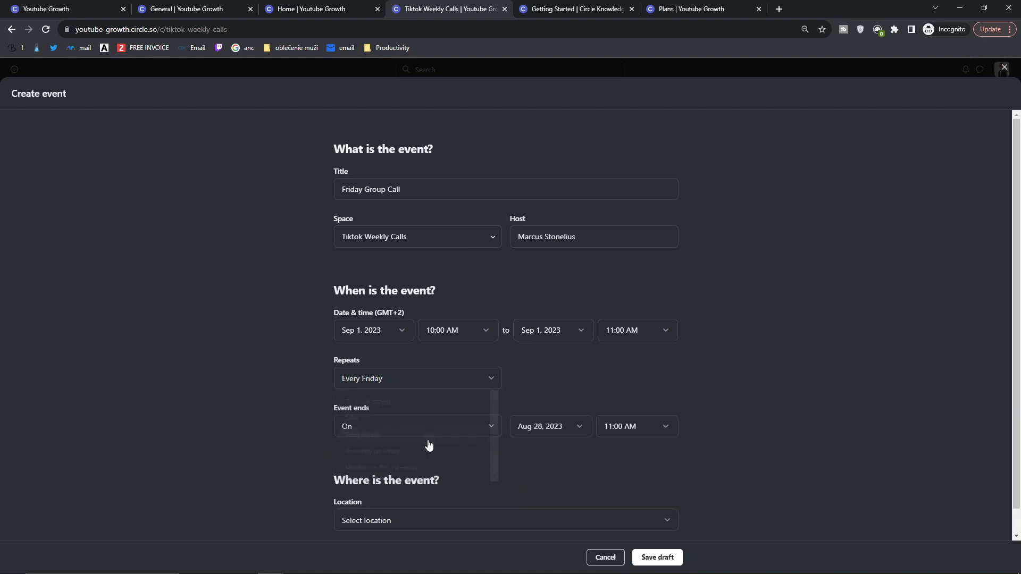
scroll(426, 442, down, 1)
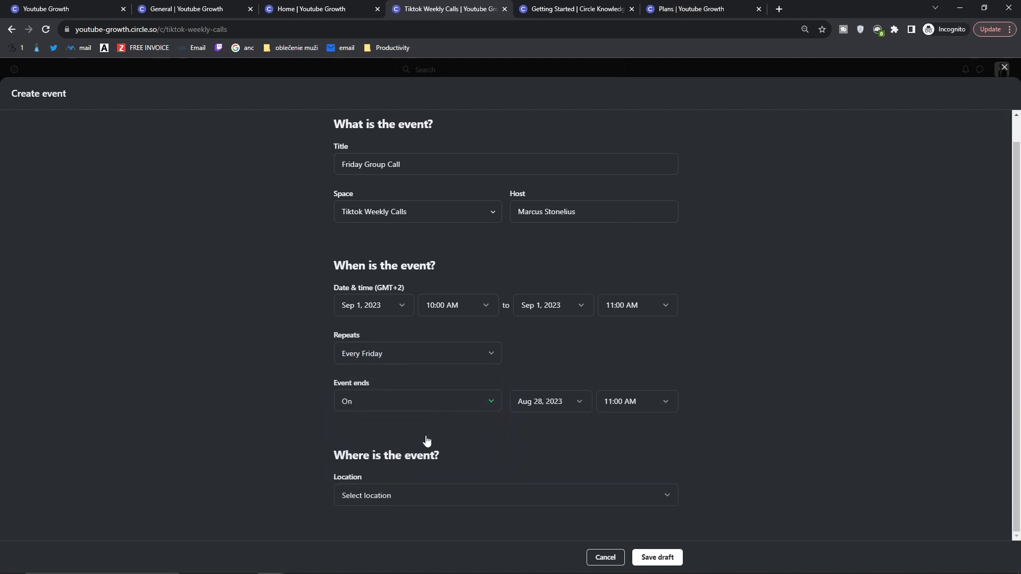
Make the recurring series end on Nov 1, 2023
click(429, 409)
click(272, 391)
click(453, 407)
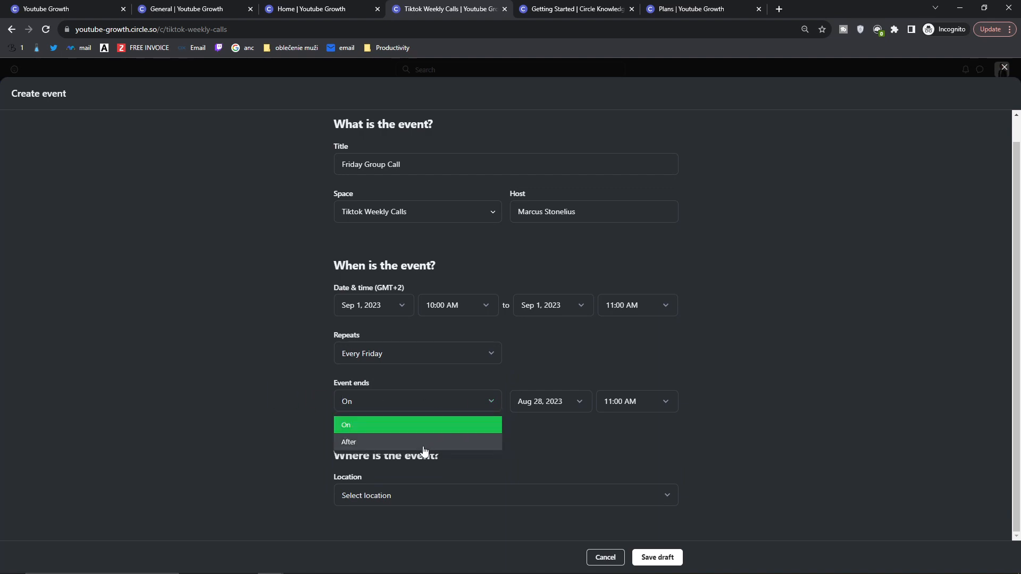
click(422, 444)
click(428, 413)
click(422, 427)
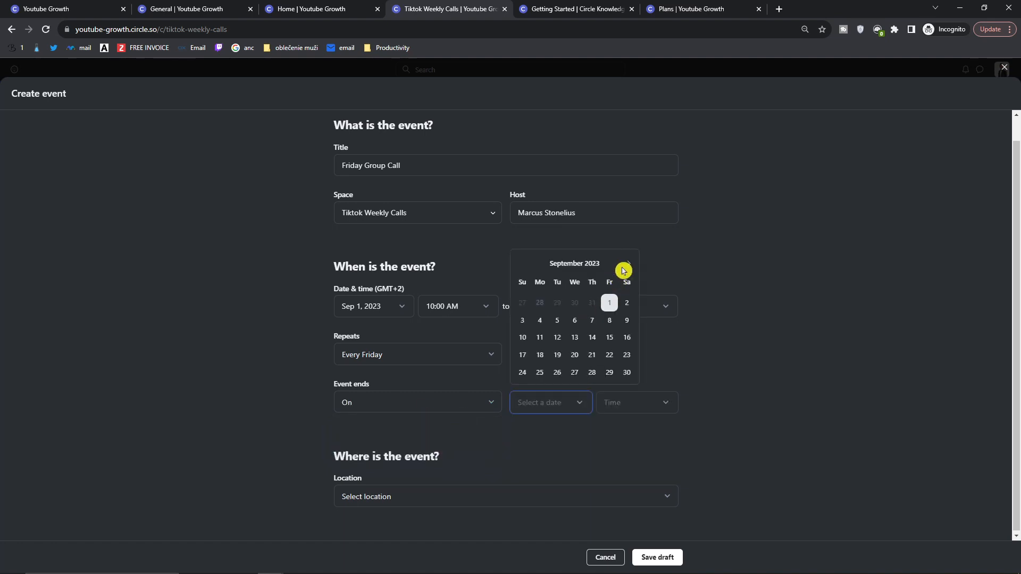
click(628, 265)
click(578, 373)
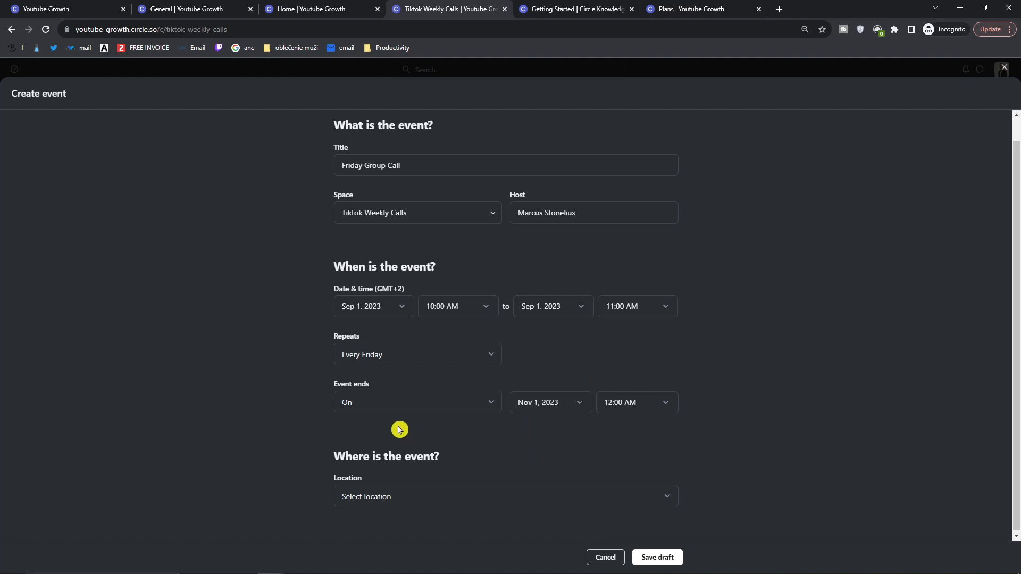
click(390, 495)
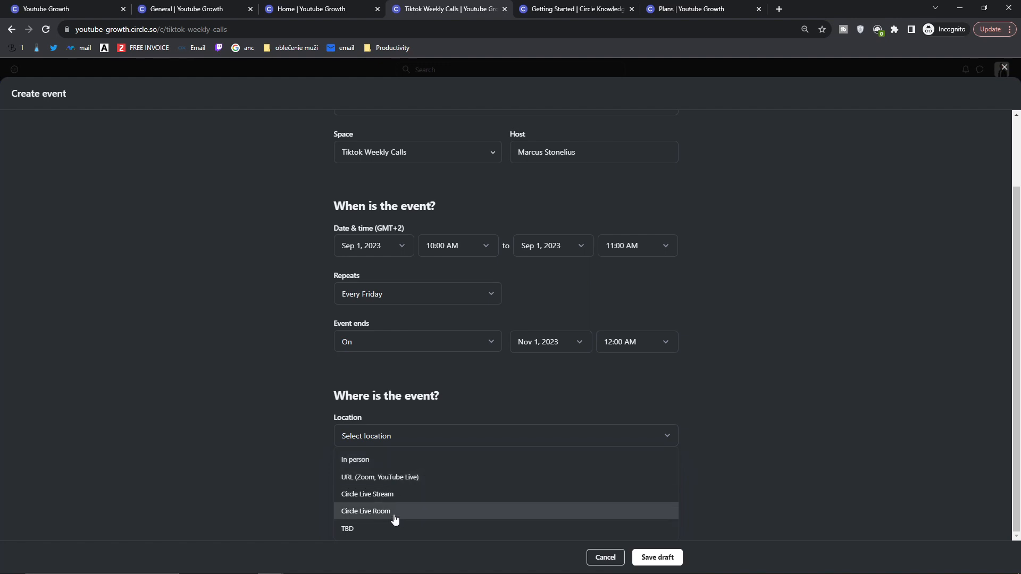
Set the location to URL (Zoom, YouTube Live) with the zoom.com link and save as draft
click(388, 477)
click(428, 471)
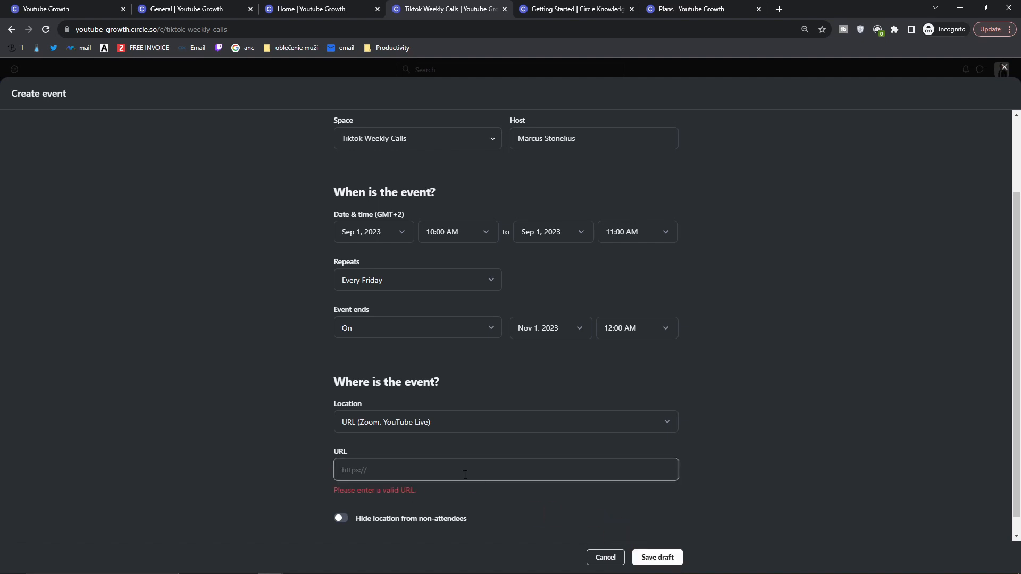
text(https:/zoom.com)
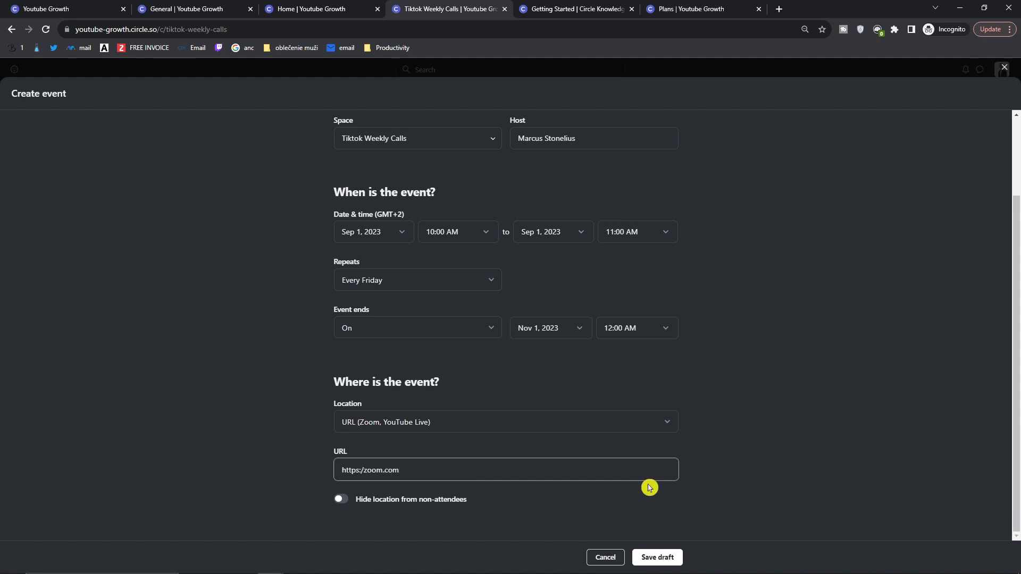
click(652, 556)
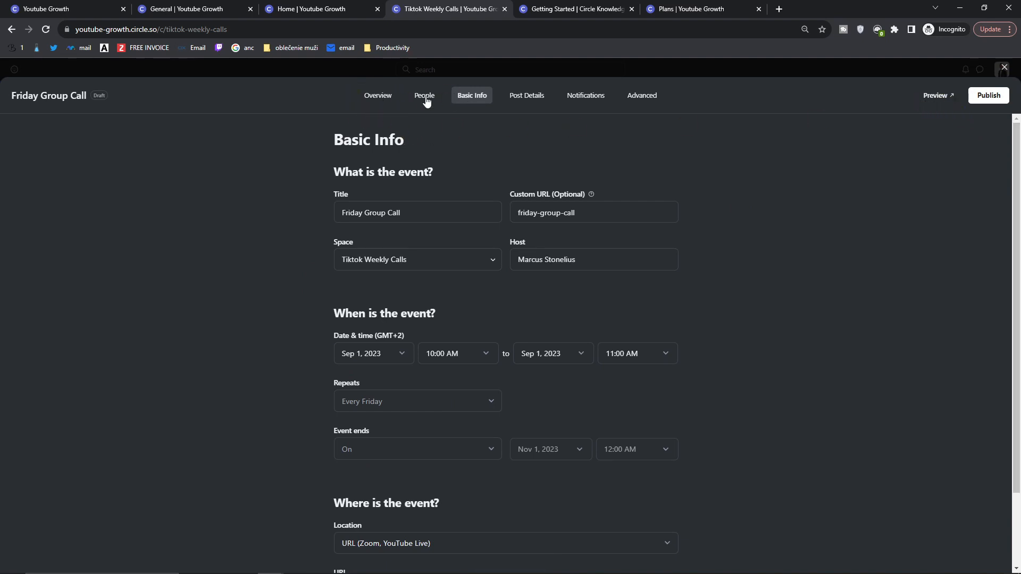
Open the event's People section and close Add attendees without adding anyone
click(383, 96)
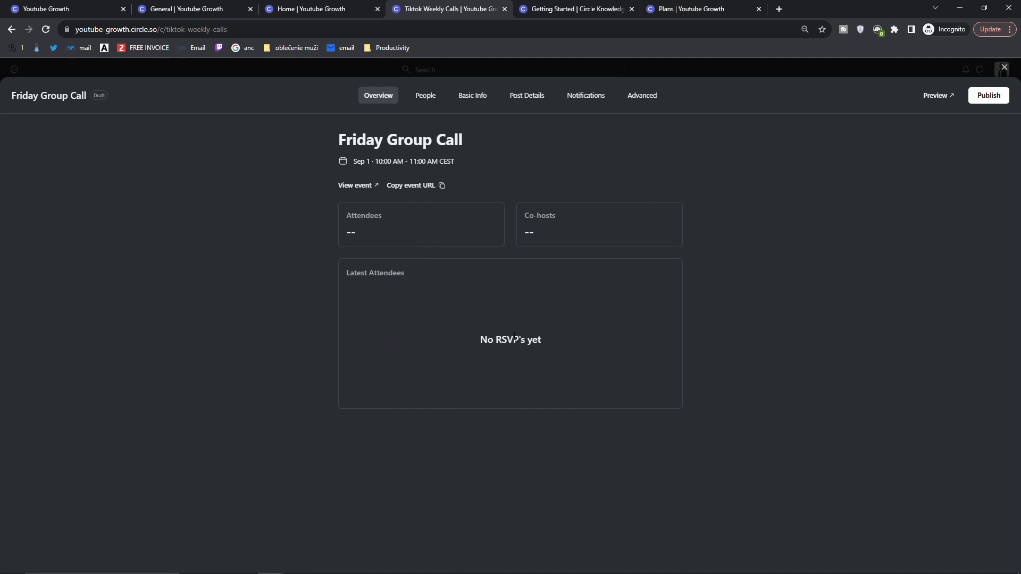
click(392, 226)
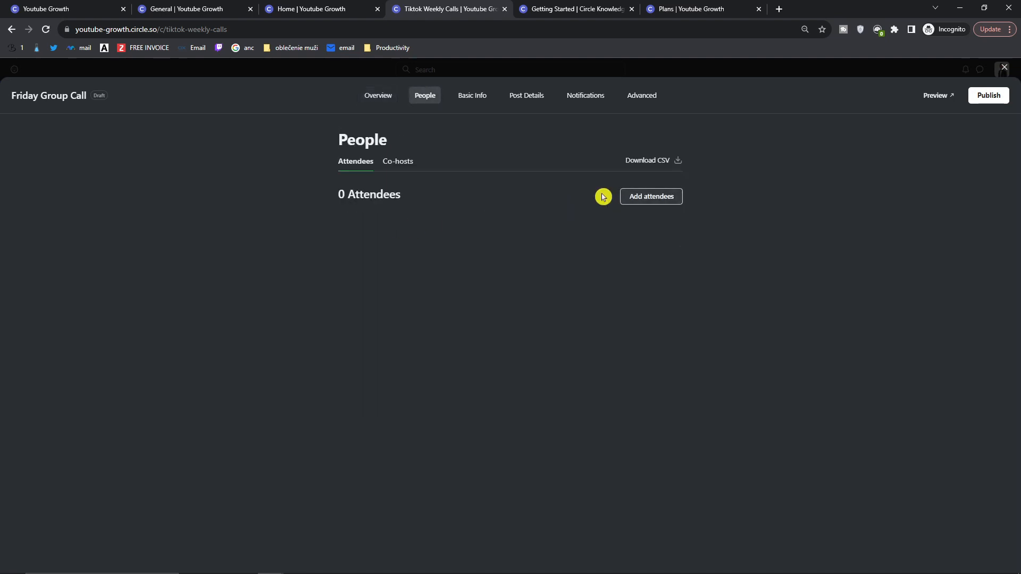
click(633, 198)
click(641, 199)
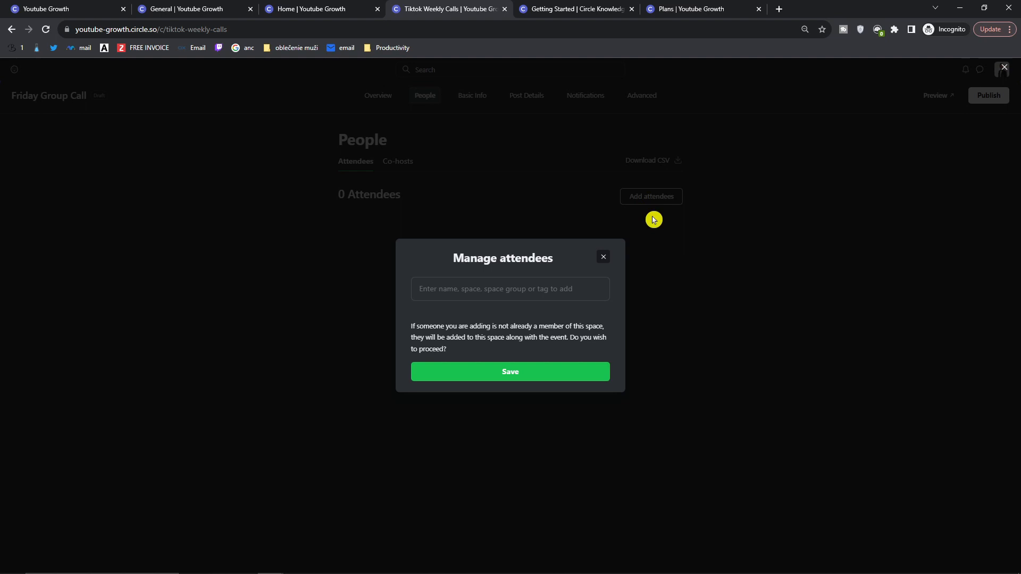
click(653, 220)
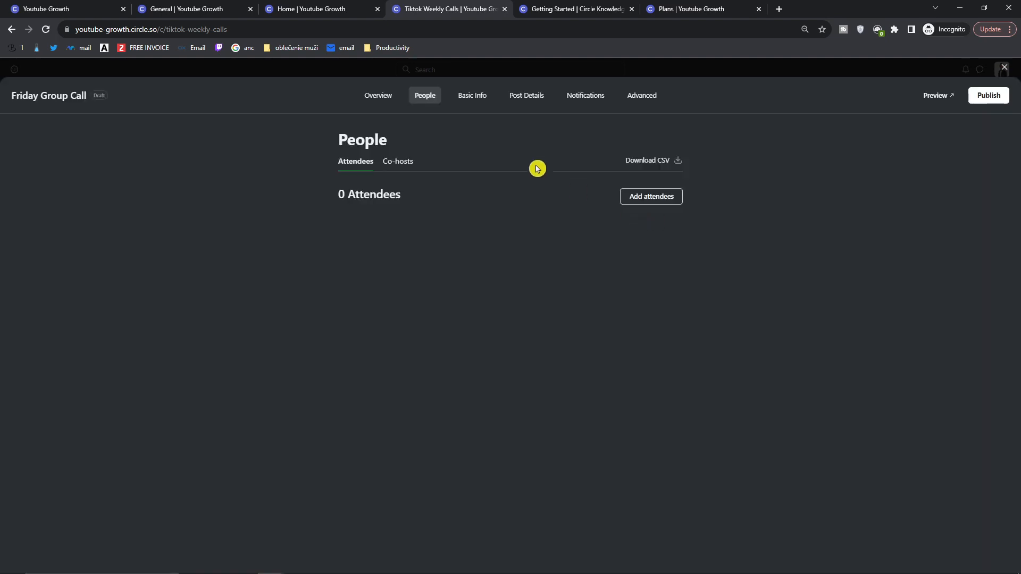
Open Post Details and click into the description without writing anything
click(526, 104)
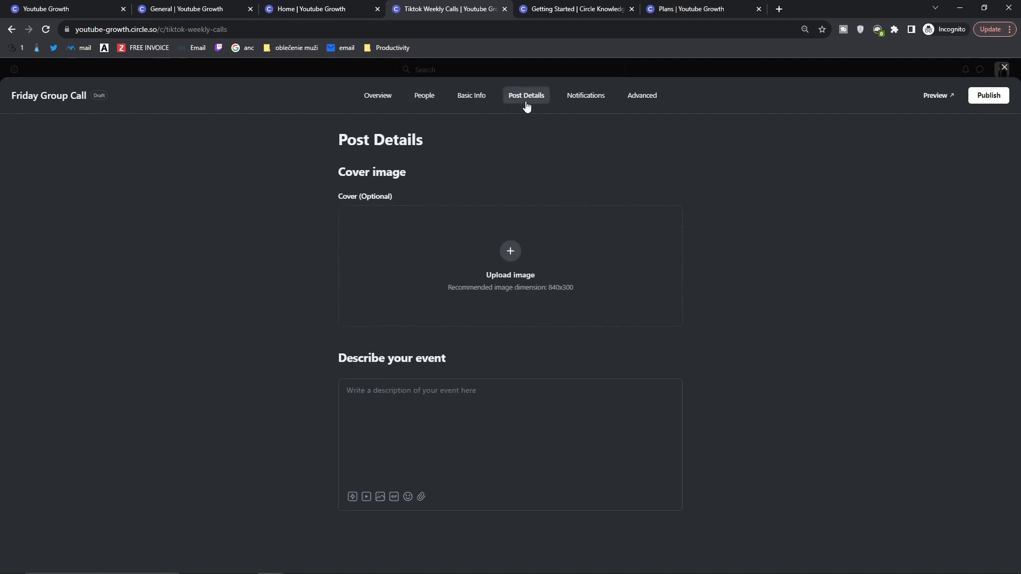
click(481, 442)
click(346, 395)
click(352, 391)
Review the Notifications and Advanced settings, then preview the event in a new tab
click(584, 104)
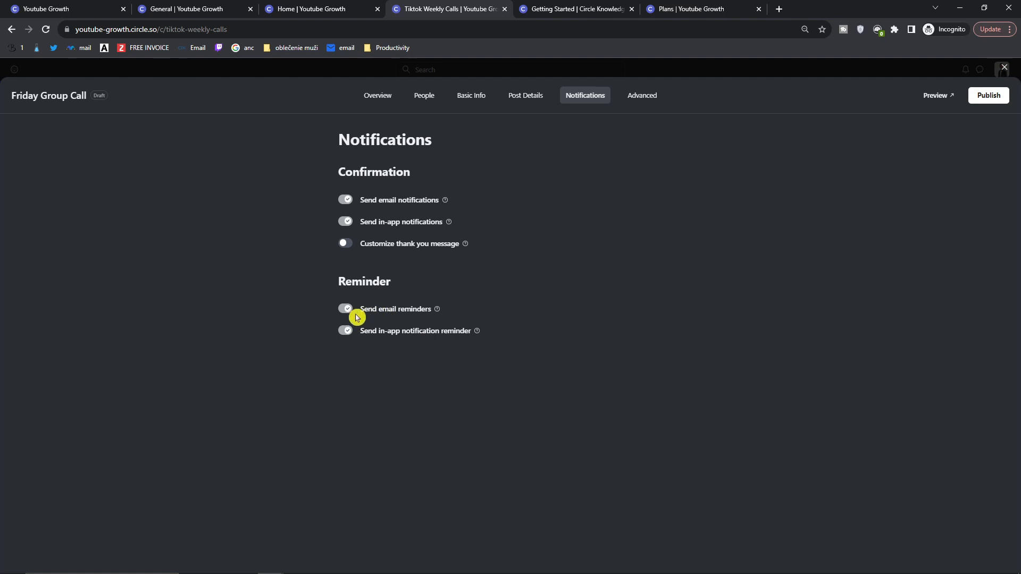
click(649, 105)
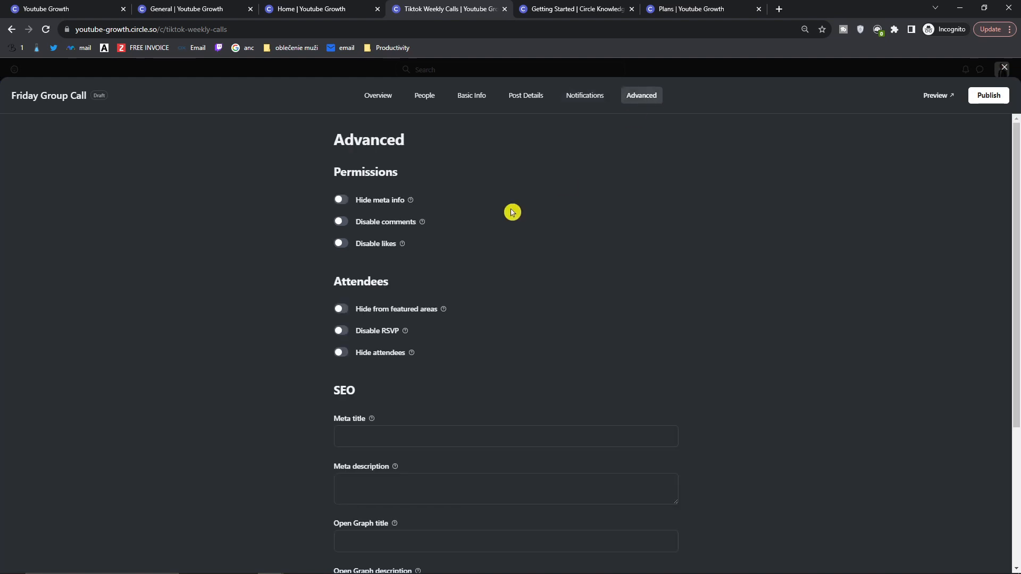
scroll(512, 212, down, 4)
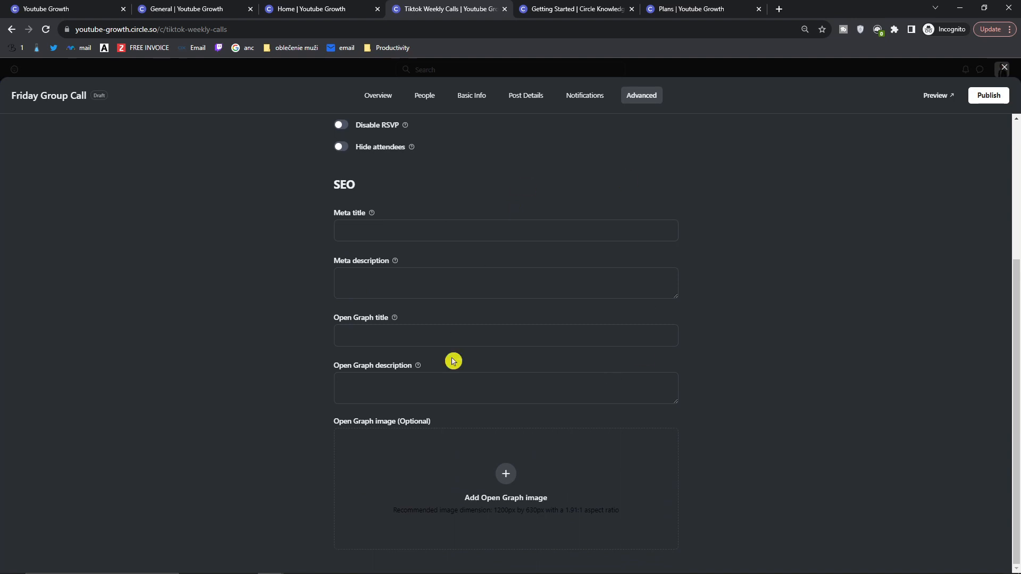
scroll(505, 423, up, 4)
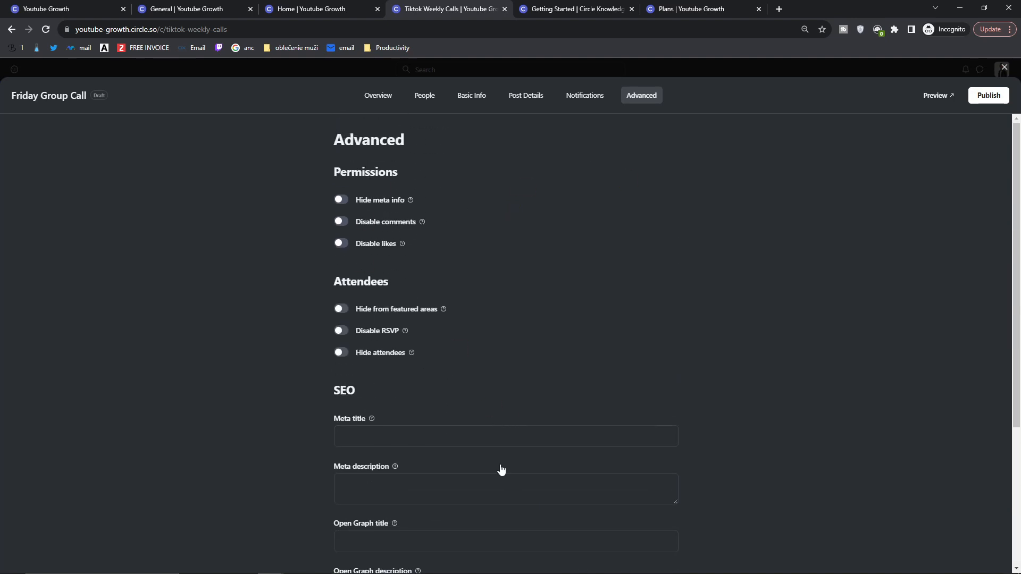
scroll(479, 447, down, 1)
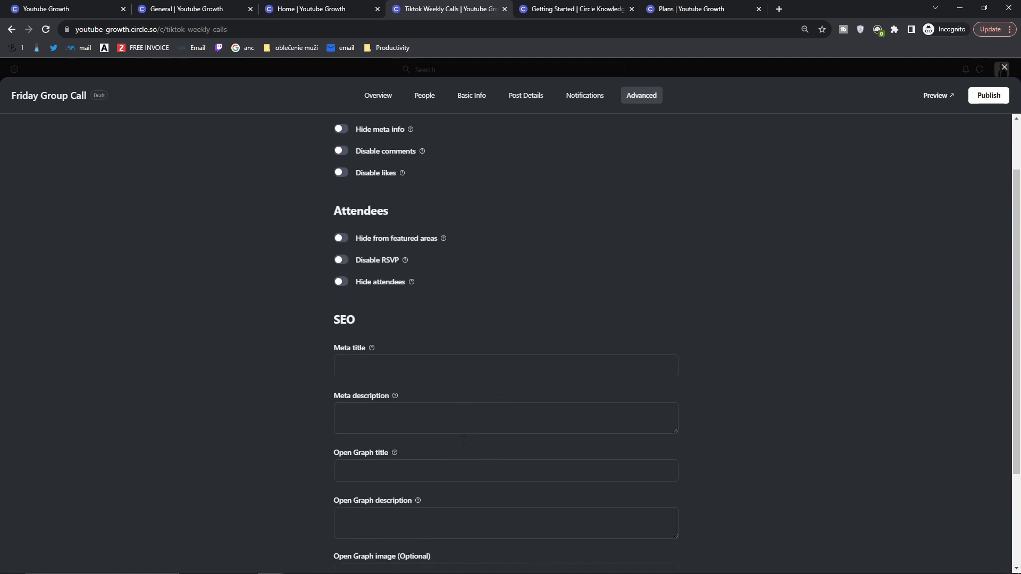
click(937, 96)
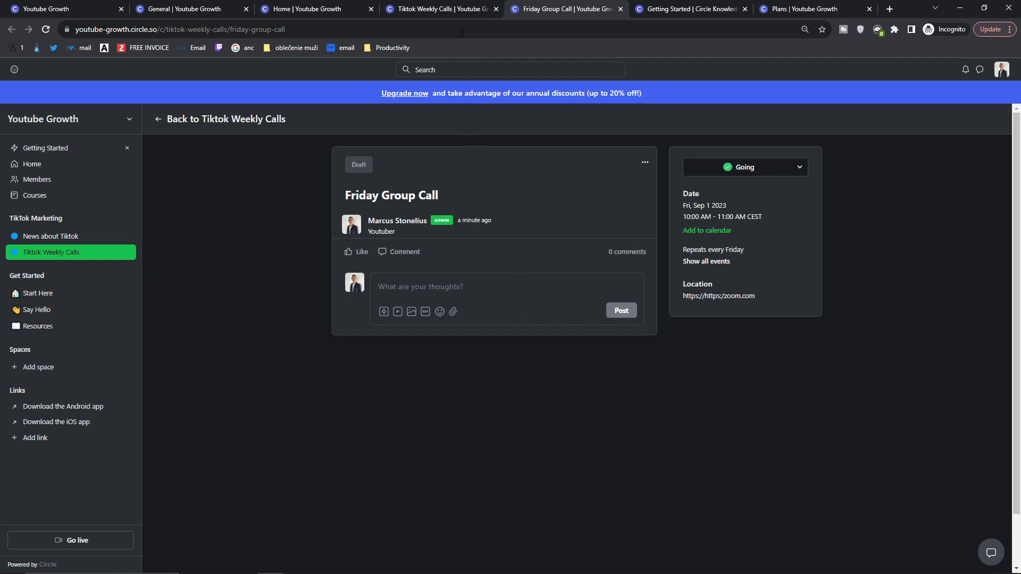
Publish Friday Group Call for all events in the series and return to Tiktok Weekly Calls
click(447, 8)
click(987, 100)
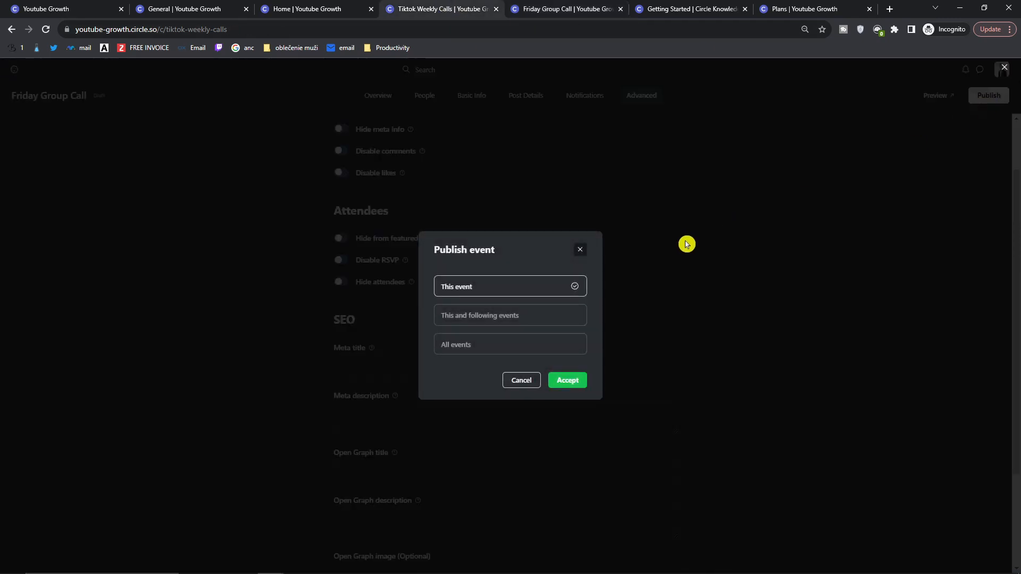
click(526, 292)
click(501, 319)
click(508, 294)
click(523, 322)
click(499, 340)
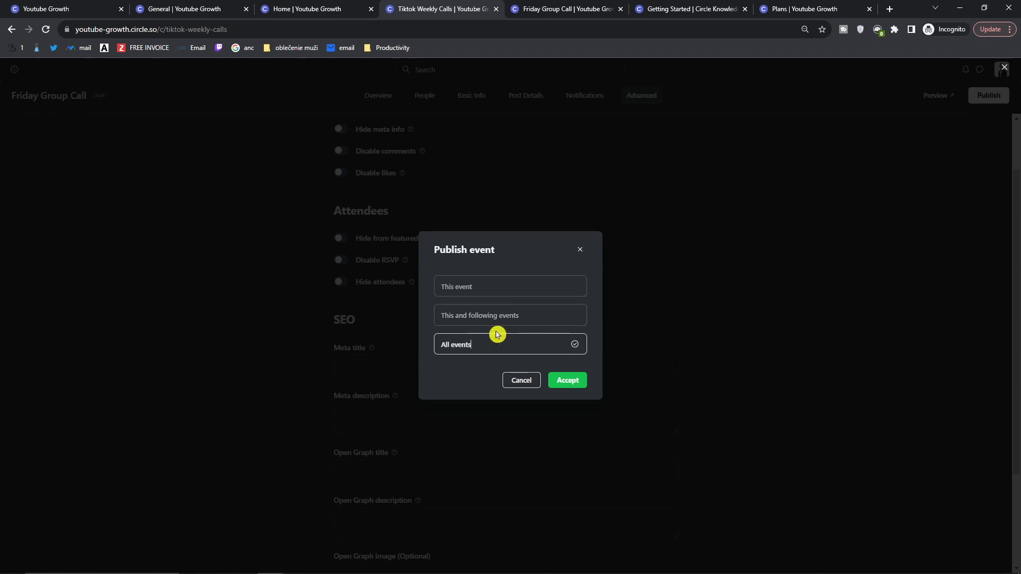
click(566, 368)
click(568, 382)
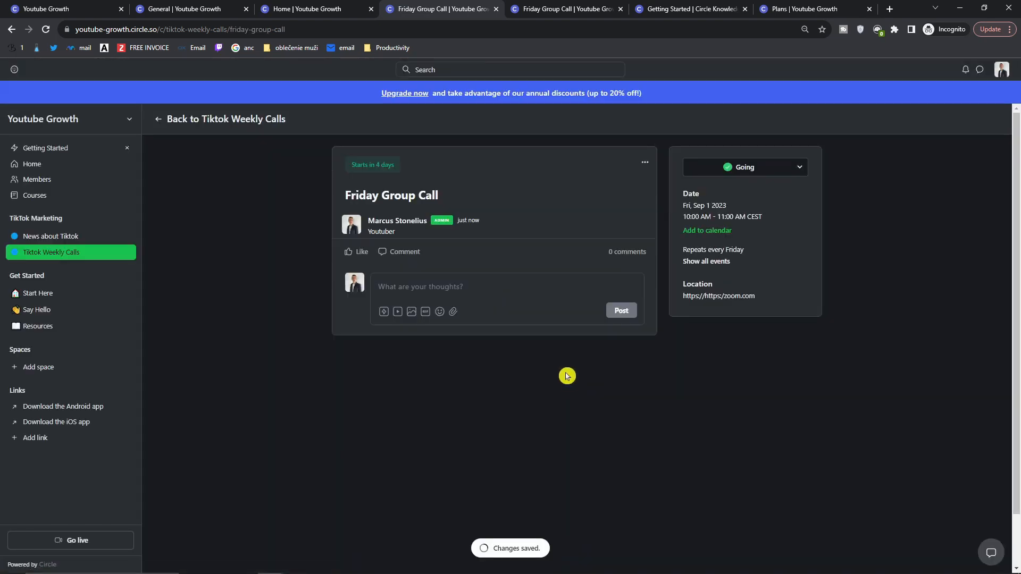
click(81, 253)
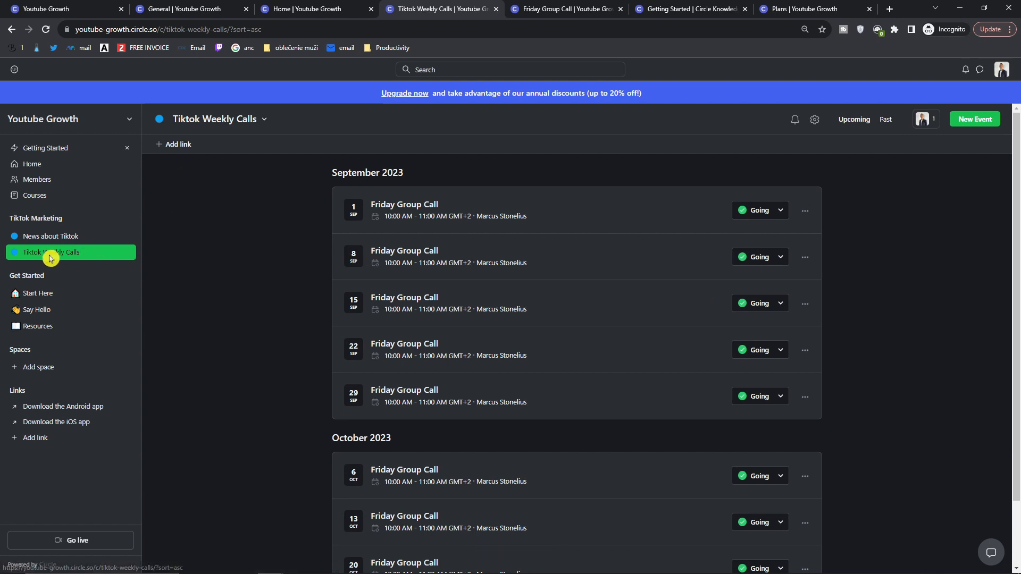
Delete the 8 Sep Friday Group Call occurrence, leaving its attendance unchanged
scroll(289, 265, down, 2)
scroll(289, 264, up, 2)
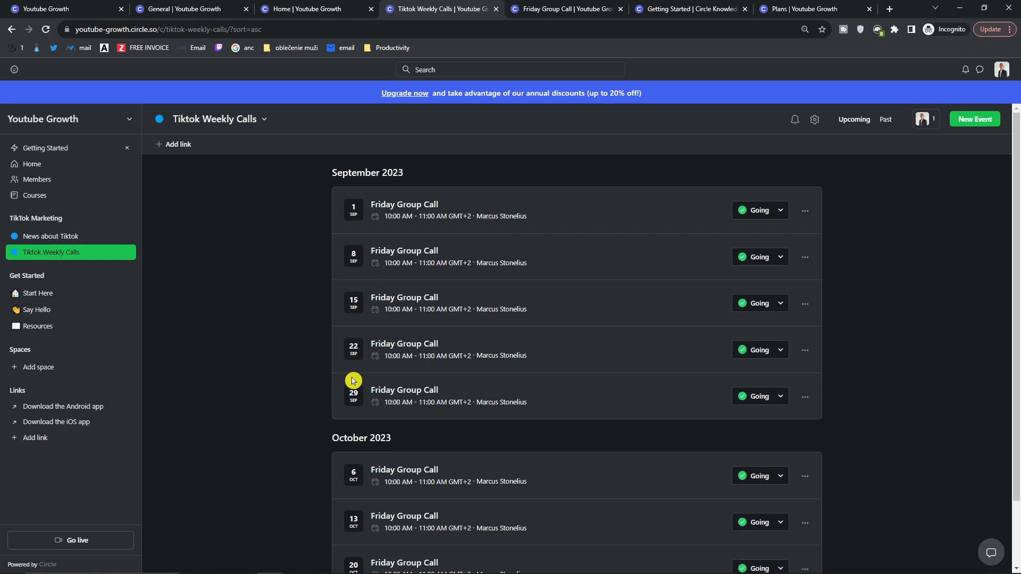
scroll(354, 357, down, 1)
scroll(351, 358, up, 2)
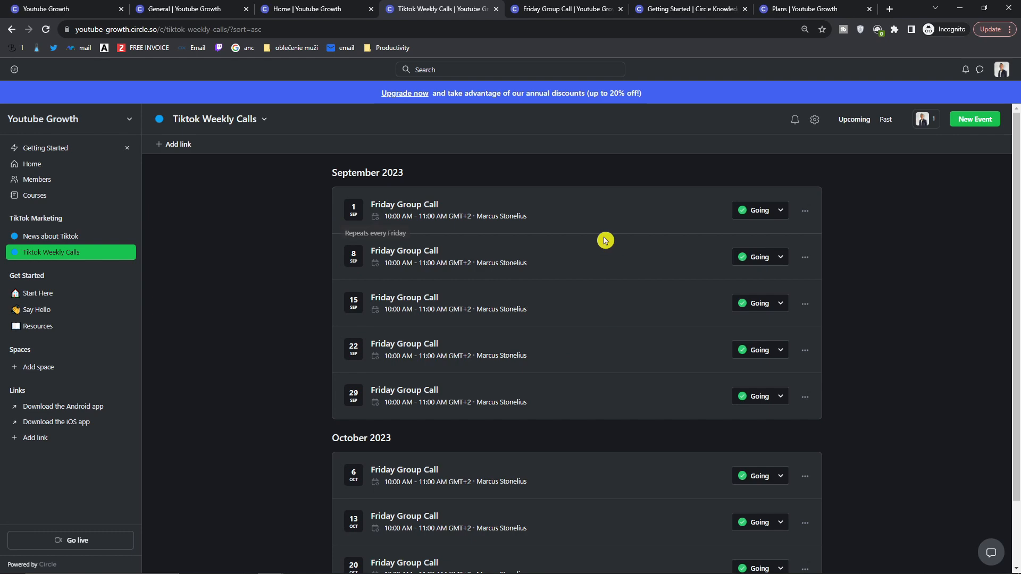
click(783, 258)
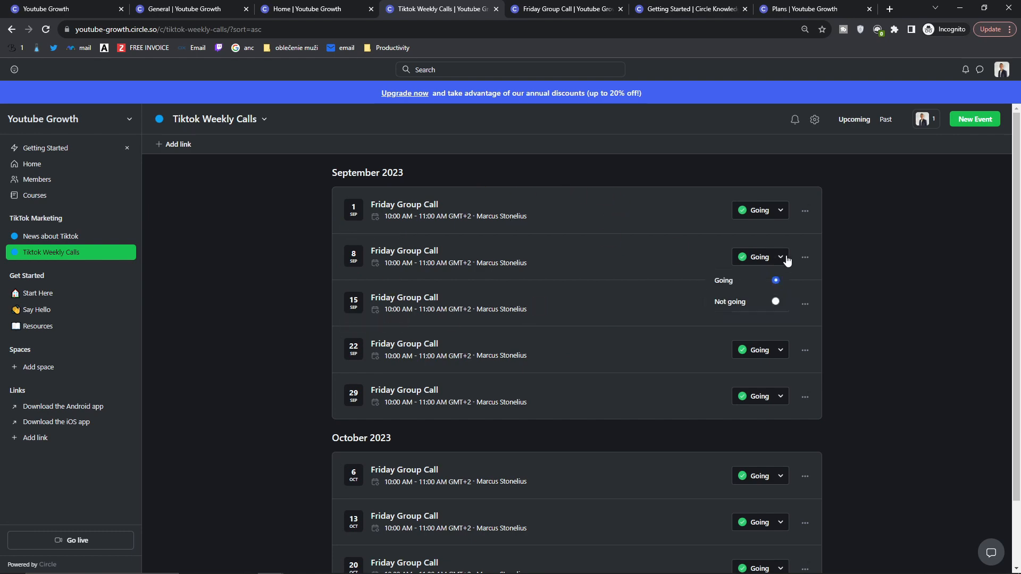
click(755, 306)
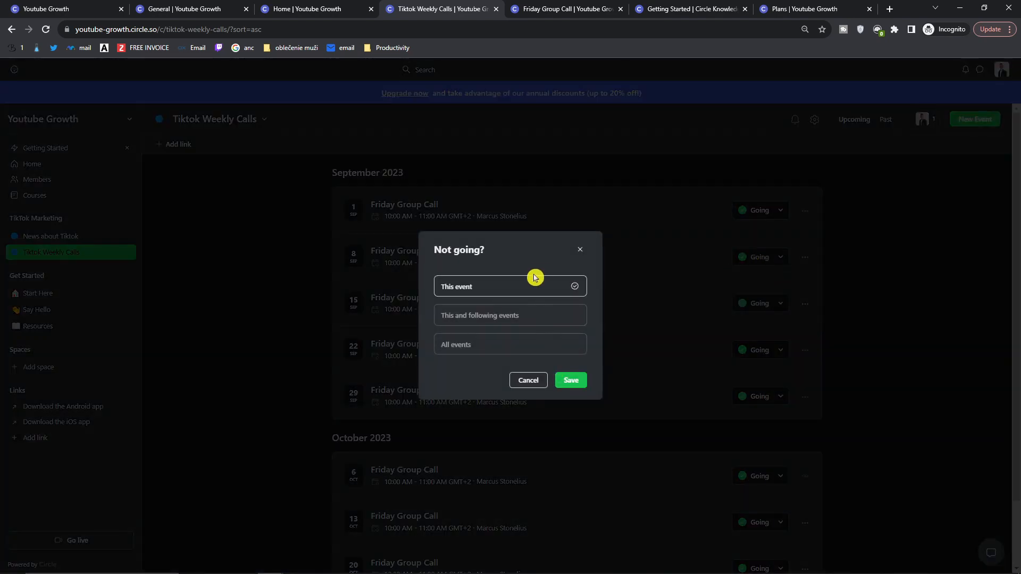
click(578, 251)
click(809, 257)
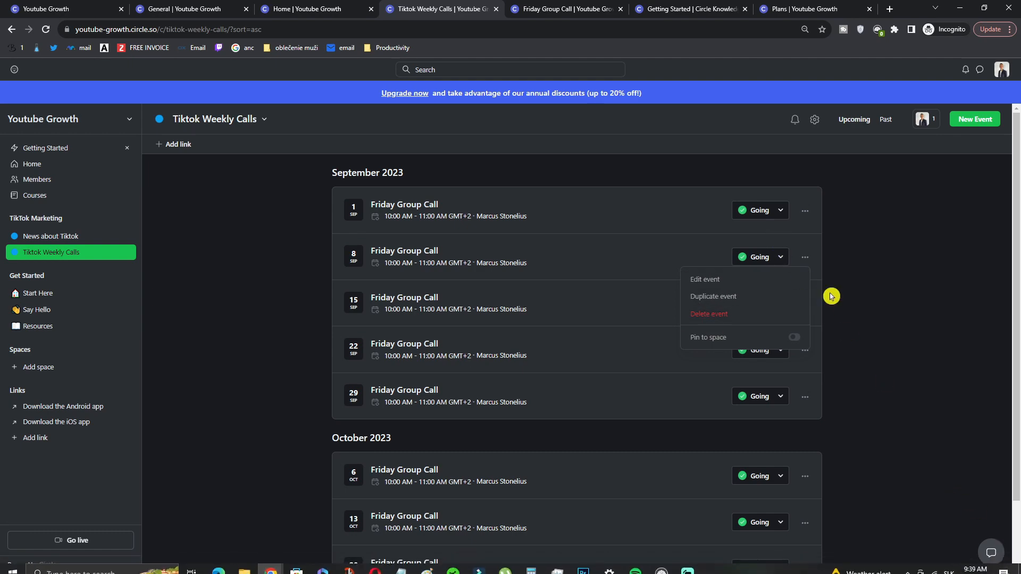
click(767, 313)
click(574, 379)
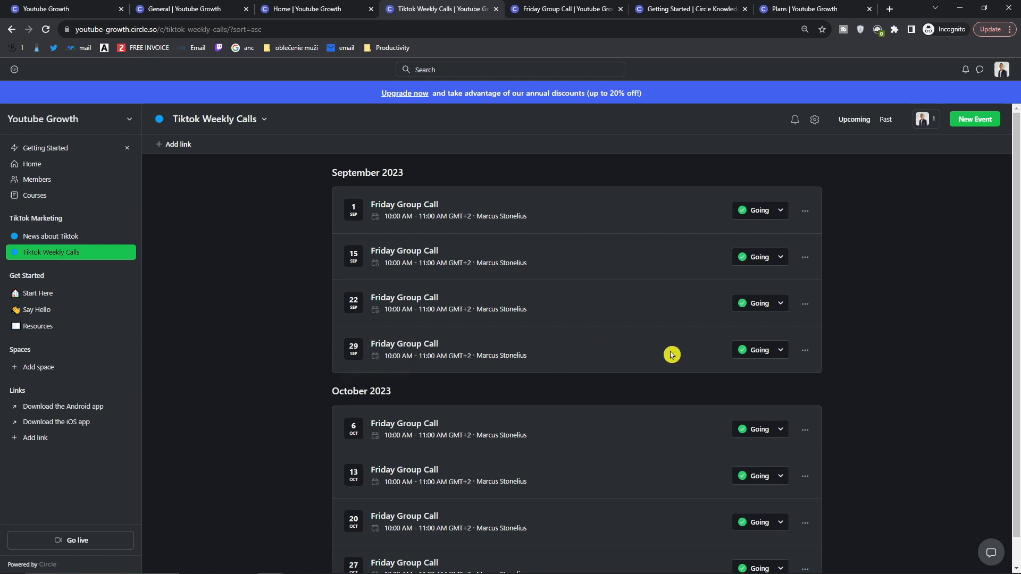
Check the remaining September calls (1, 15, 22, 29) without changing attendance
click(782, 352)
click(867, 353)
scroll(867, 352, down, 1)
scroll(868, 352, up, 1)
scroll(245, 296, down, 1)
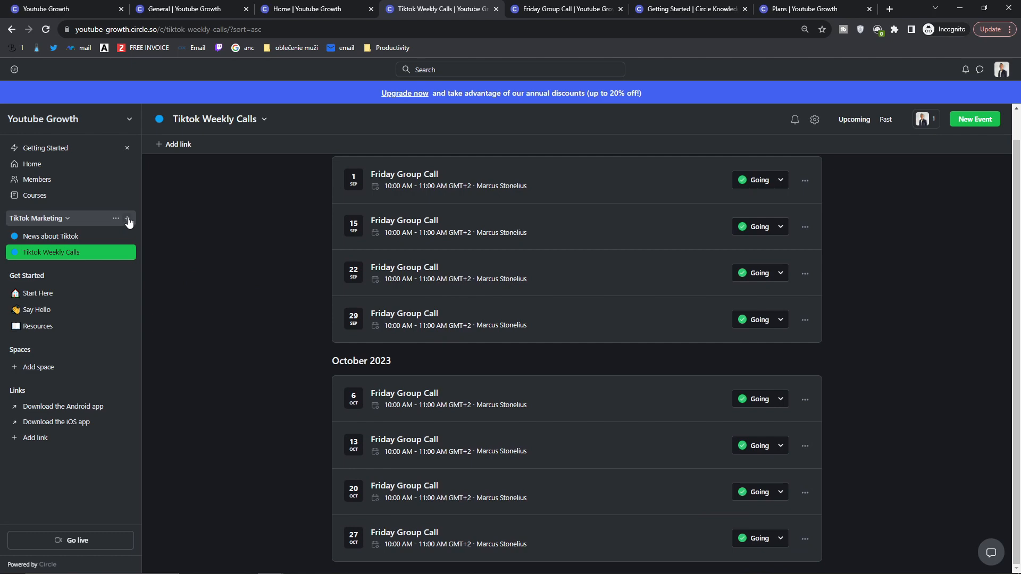
Start adding a new space to the TikTok Marketing space group
click(127, 219)
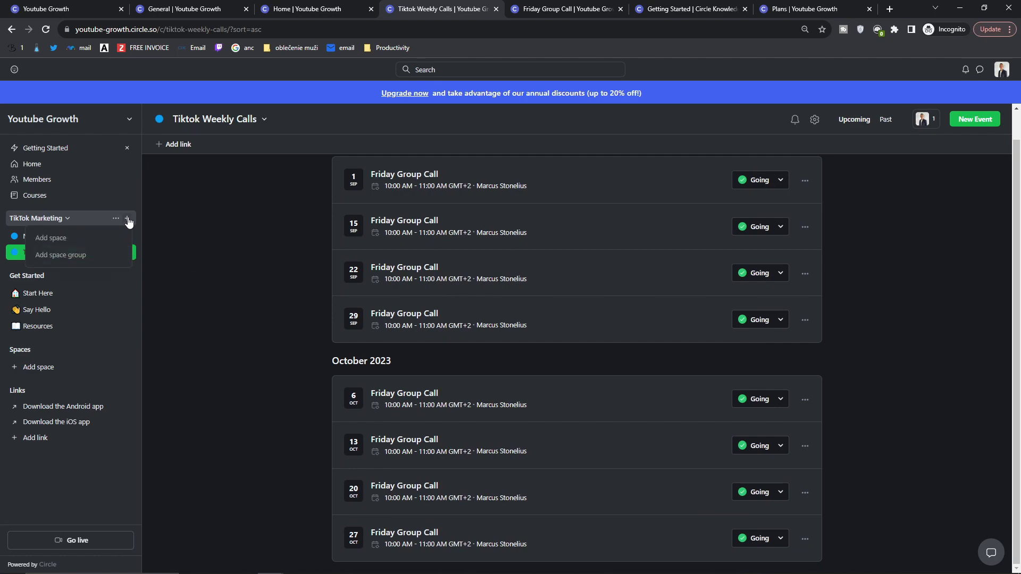
click(193, 251)
click(125, 218)
click(110, 234)
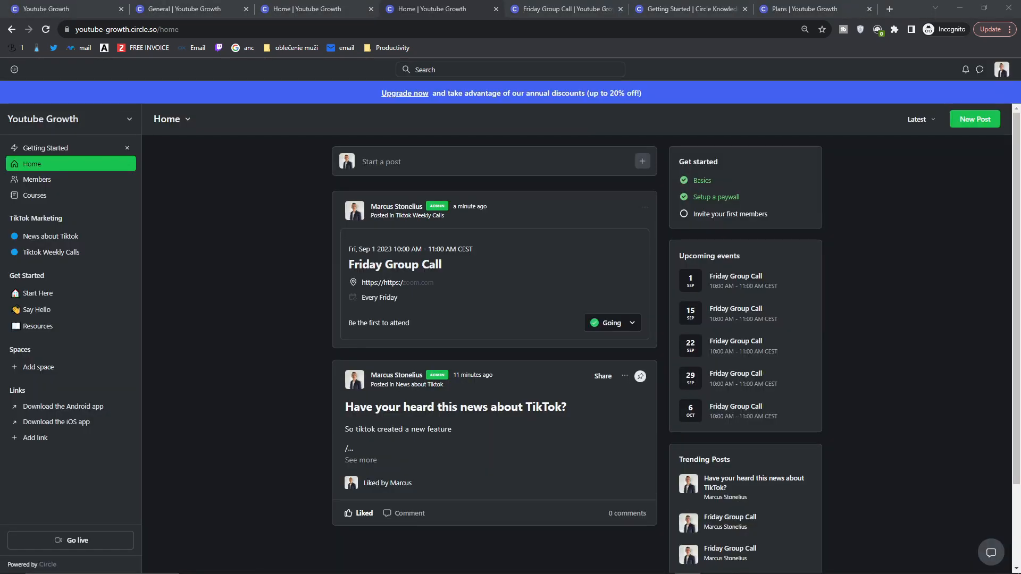
mouse_move(132, 222)
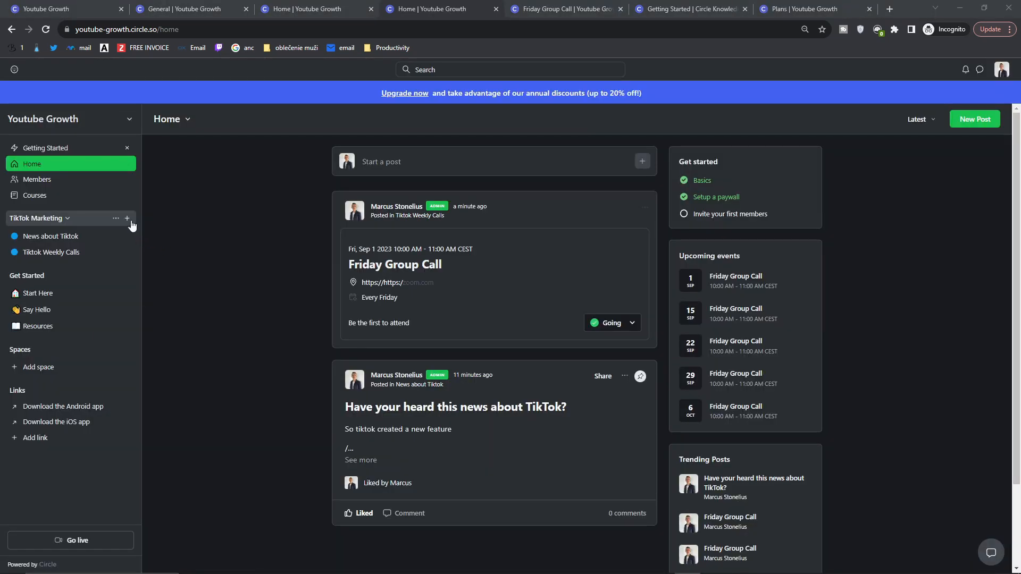
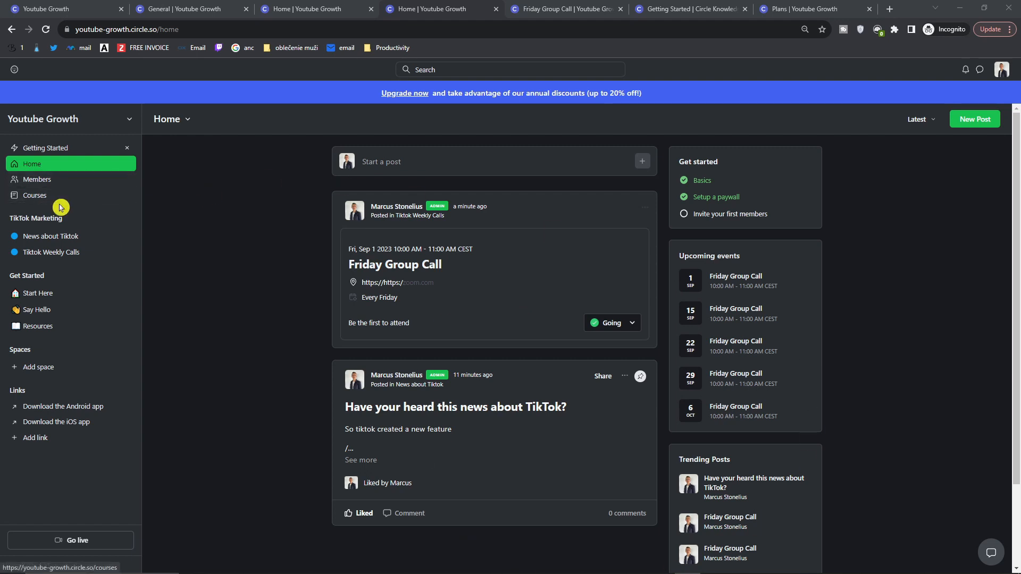
Add a Course space to TikTok Marketing, compare Structured and Scheduled, and keep Self-paced
click(129, 218)
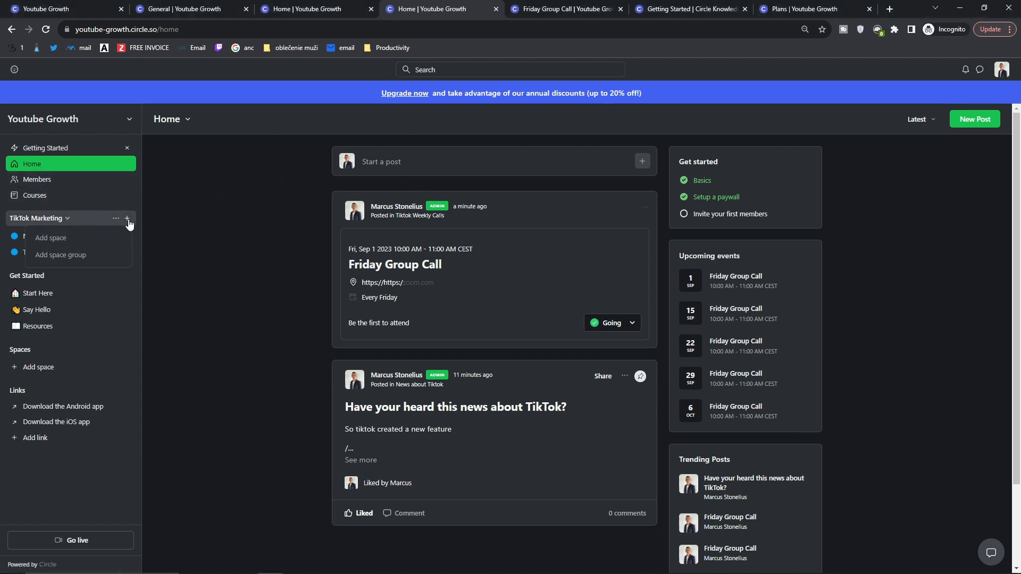
click(87, 237)
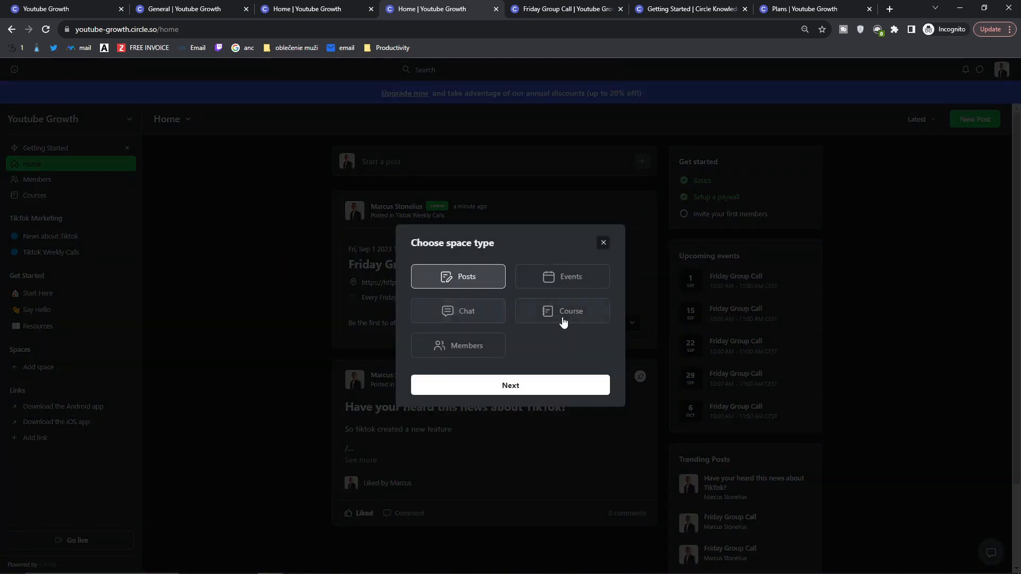
click(559, 319)
click(539, 384)
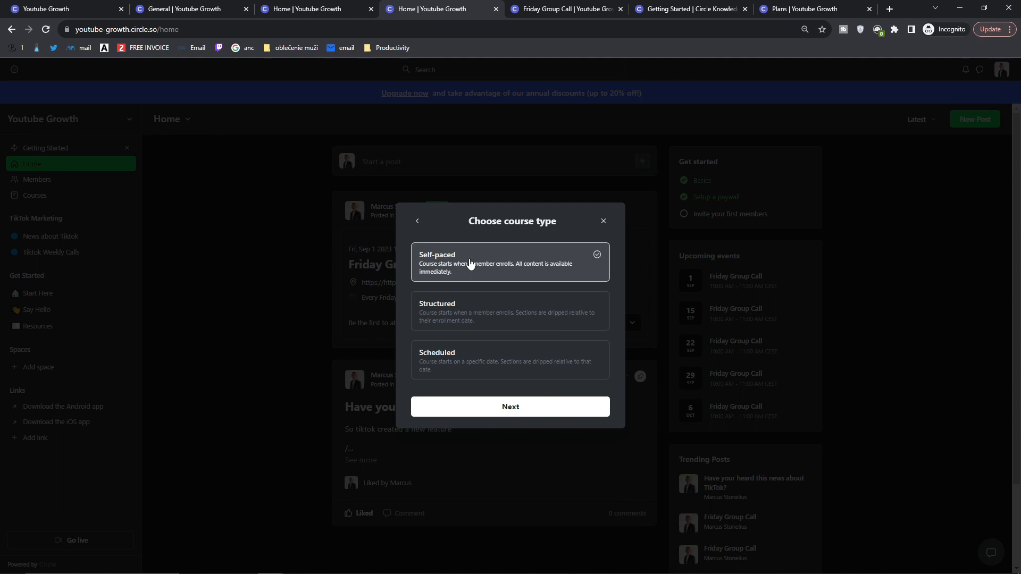
key(ctrl+plus)
key(ctrl+plus)
key(ctrl+plus)
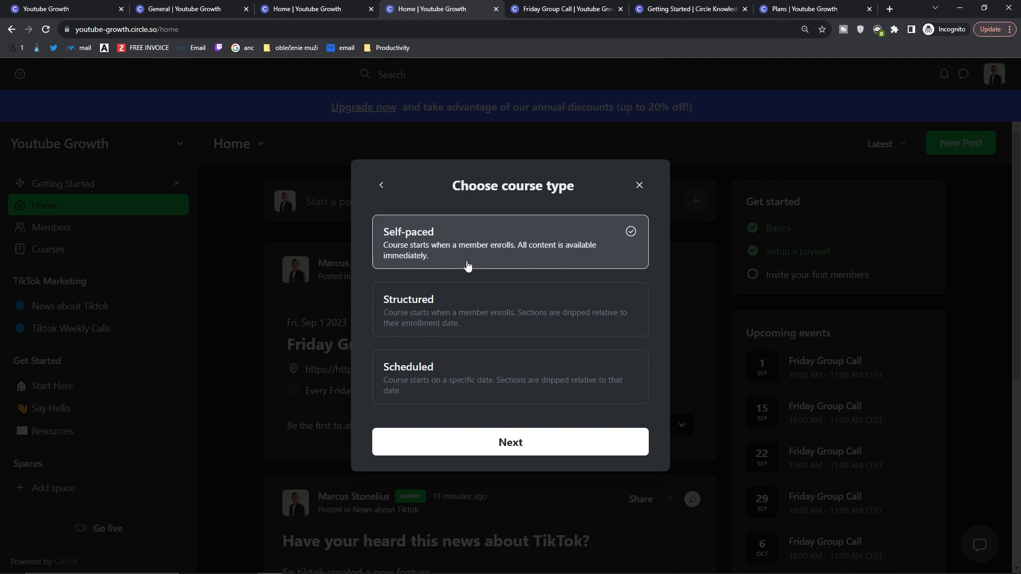
click(505, 328)
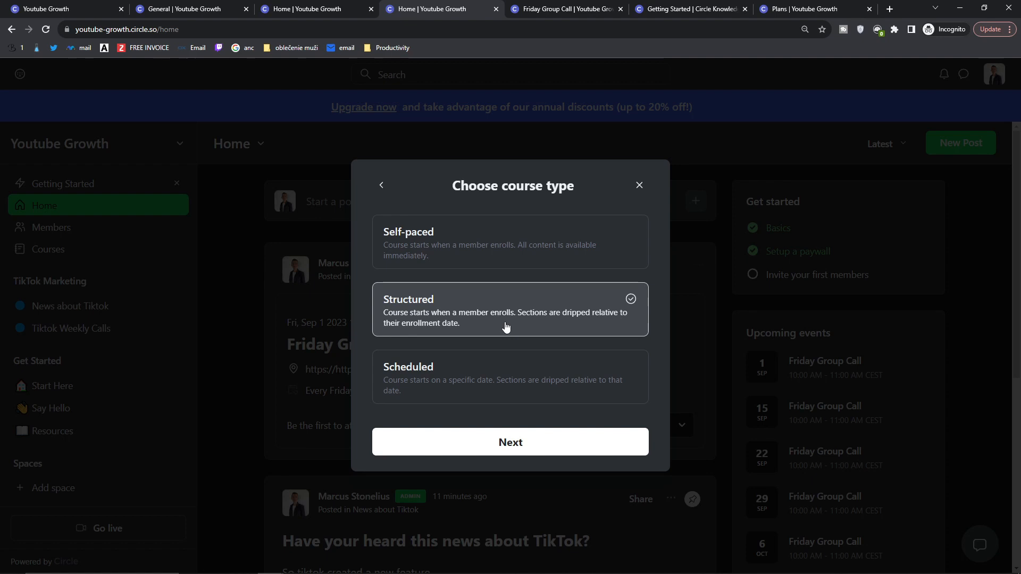
click(480, 400)
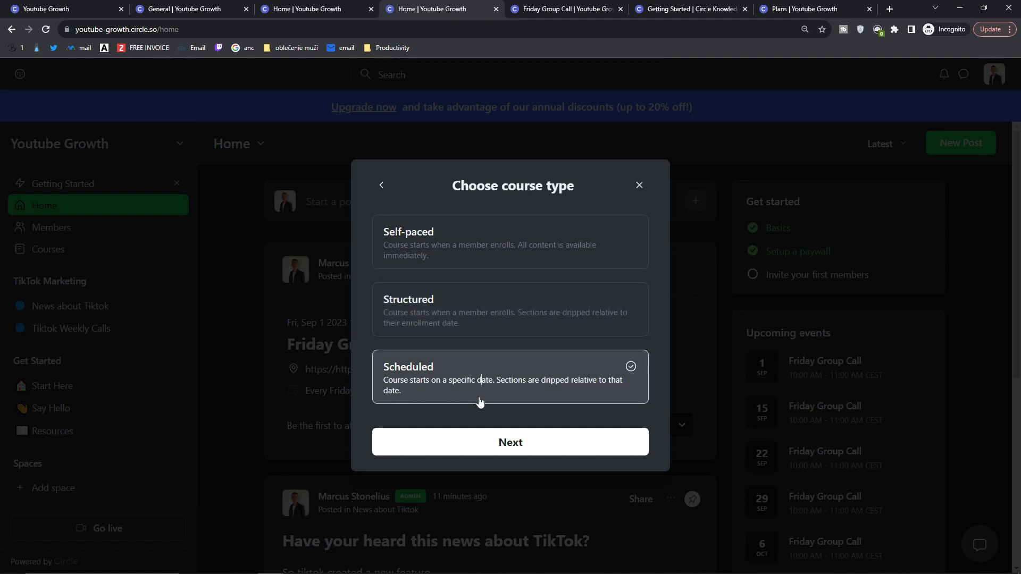
click(480, 248)
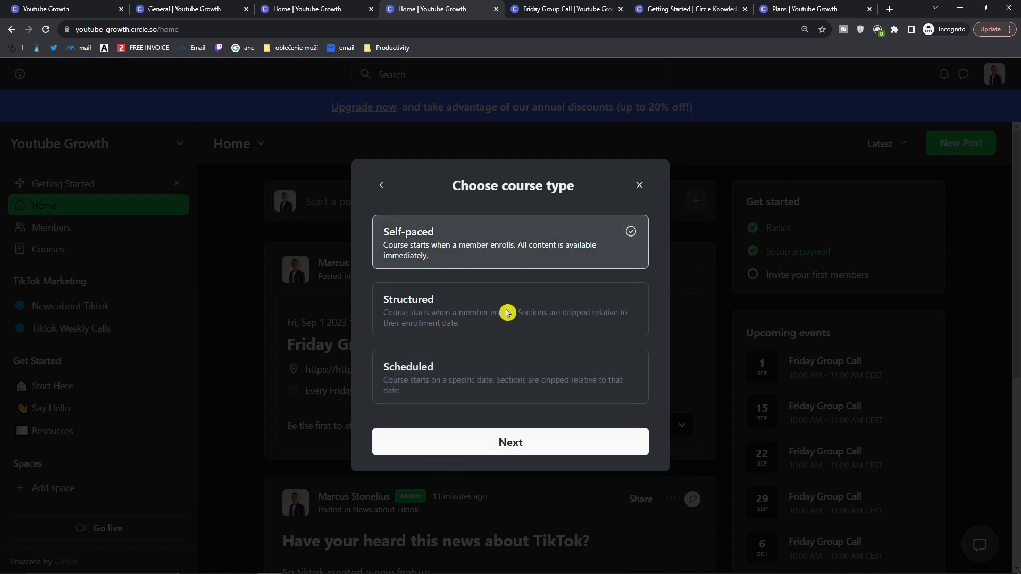
click(527, 441)
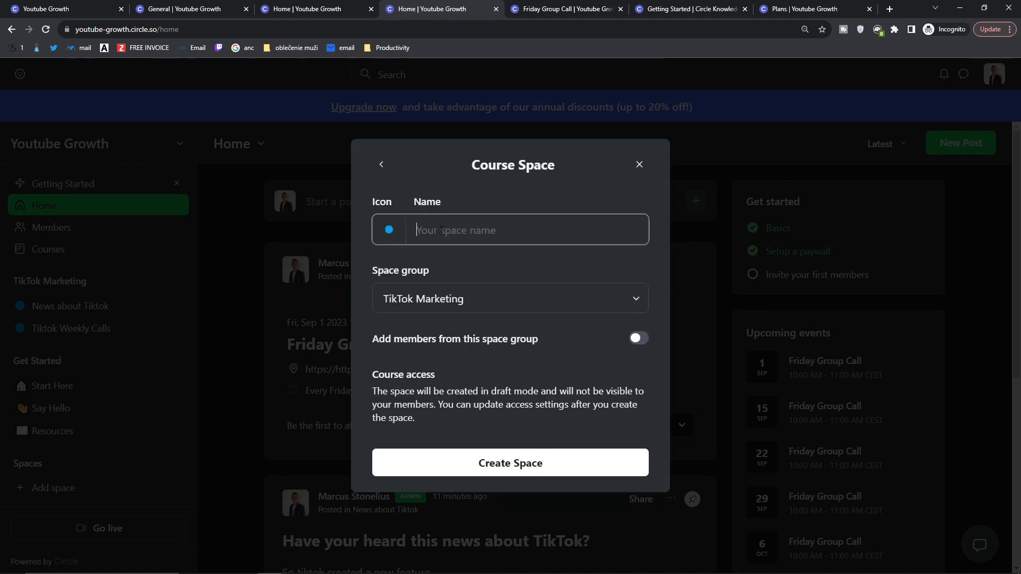
Create the Self-paced course space 'TikTok Growth Course' and open its lesson editor
text(TikTok Growth Course)
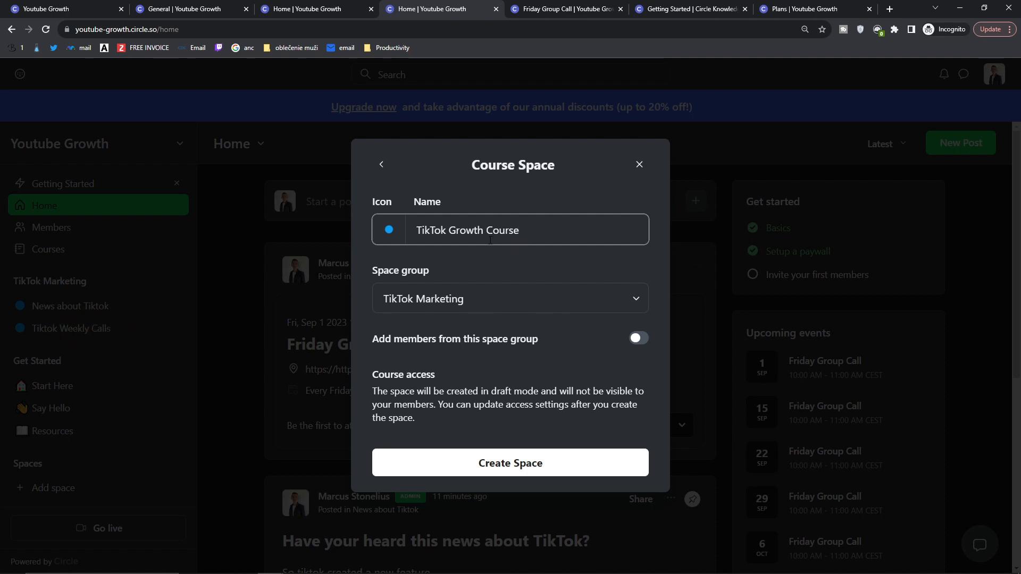
click(522, 470)
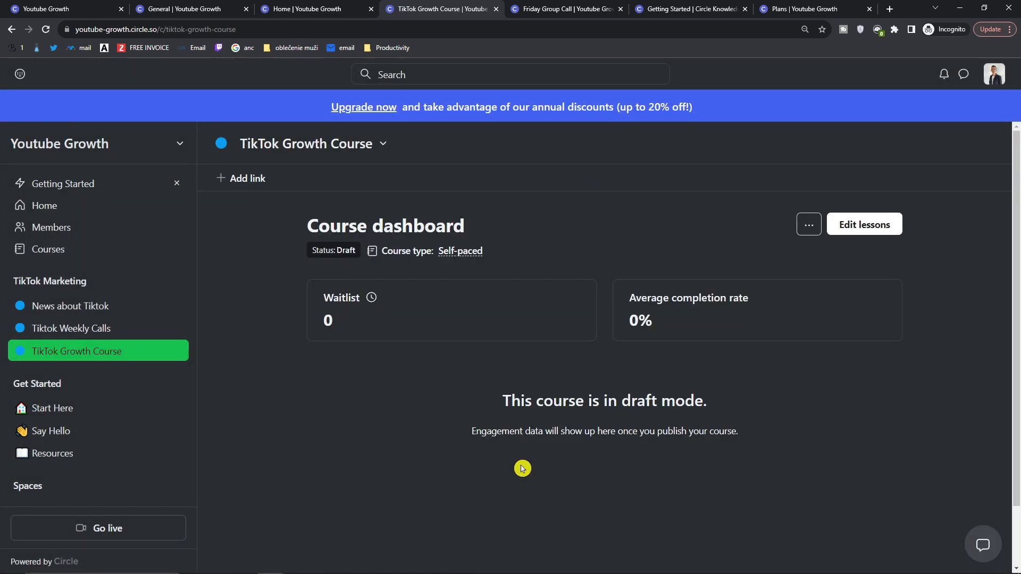
scroll(463, 445, down, 2)
scroll(464, 444, up, 2)
key(ctrl+minus)
key(ctrl+minus)
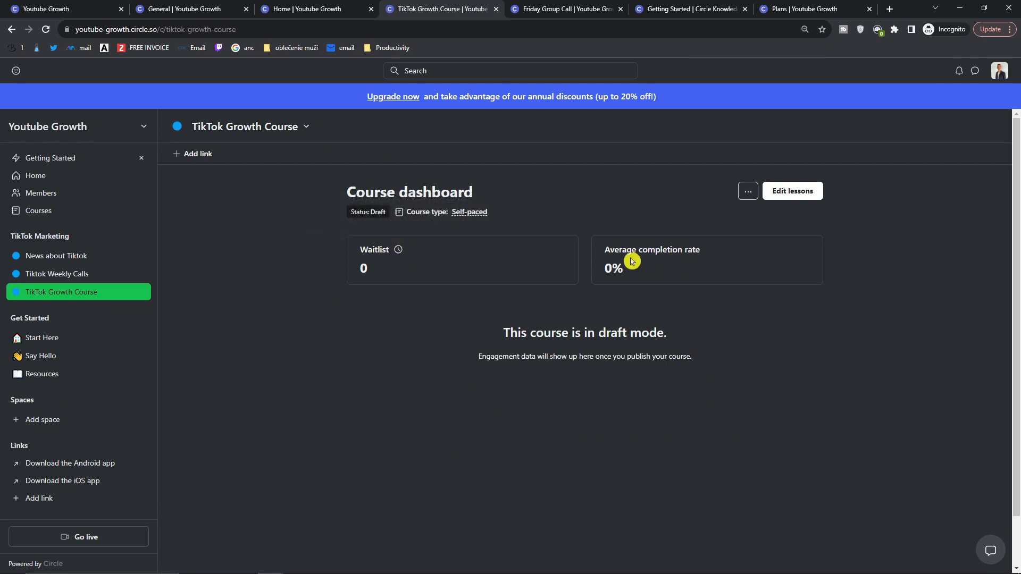
click(749, 193)
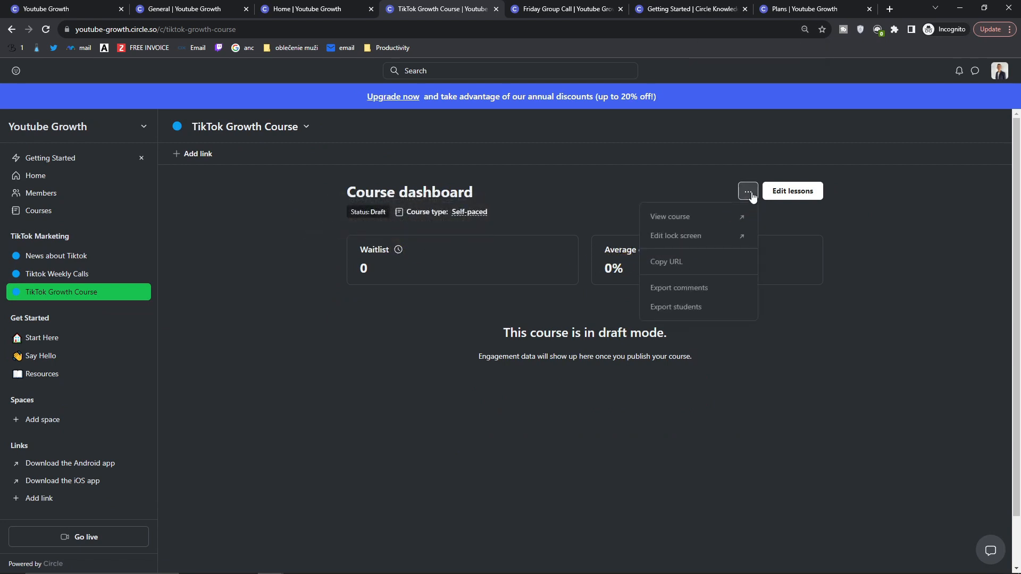
click(803, 198)
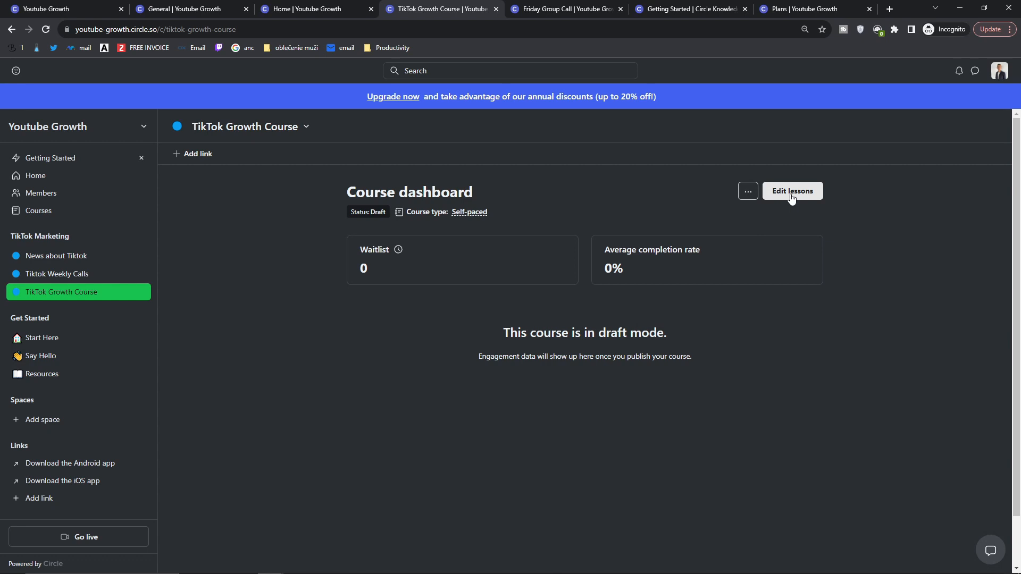
click(791, 193)
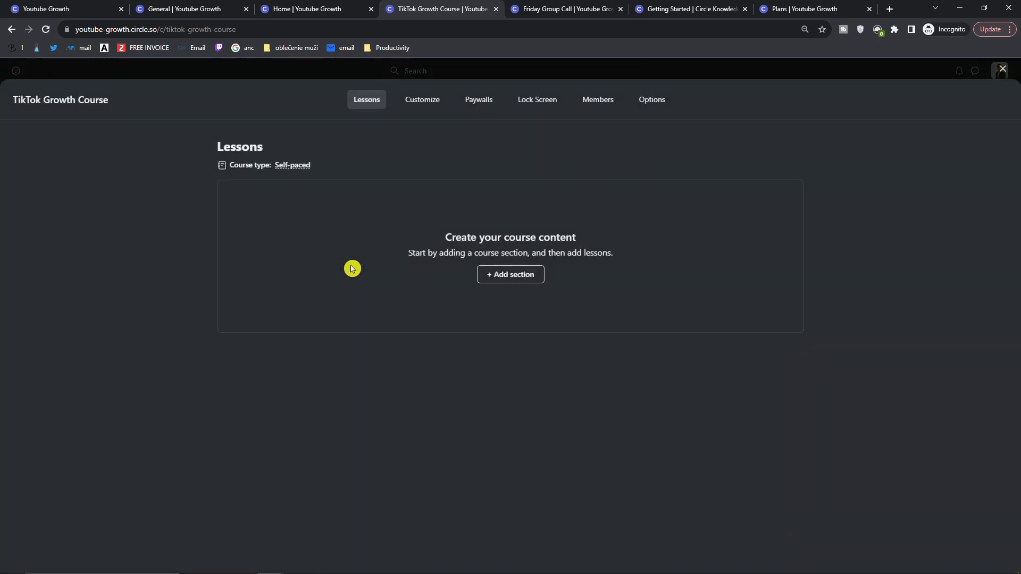
Add the course's first section, named 'TikTok Marketing Guide'
click(497, 278)
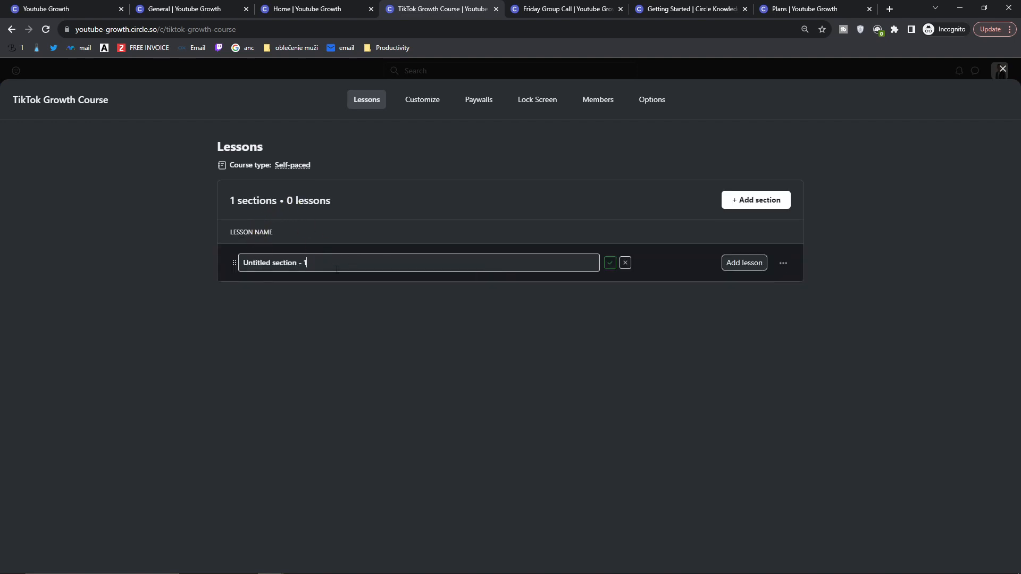
drag(337, 271, 266, 235)
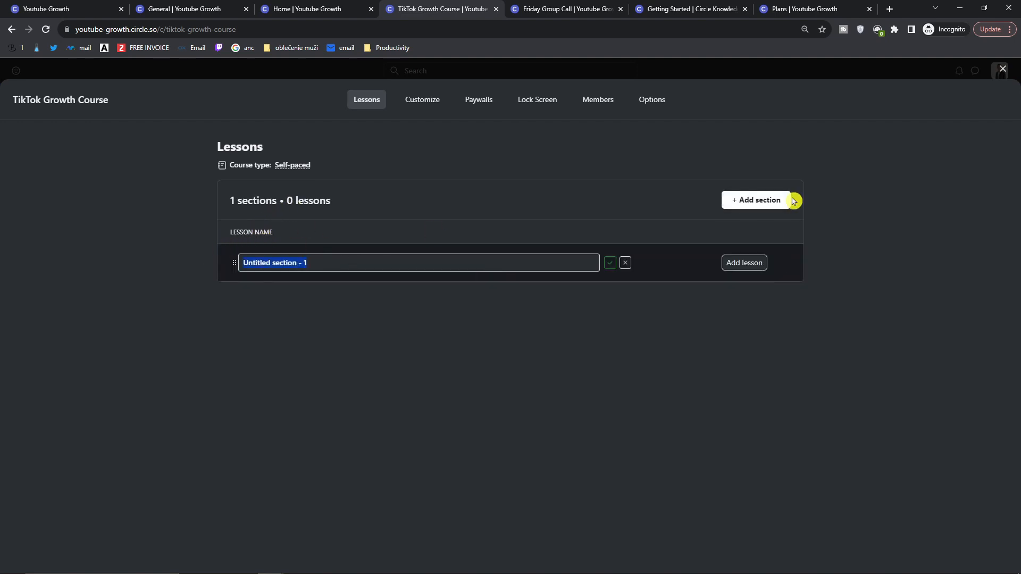
double_click(390, 264)
text(TikTok Marketing Guide)
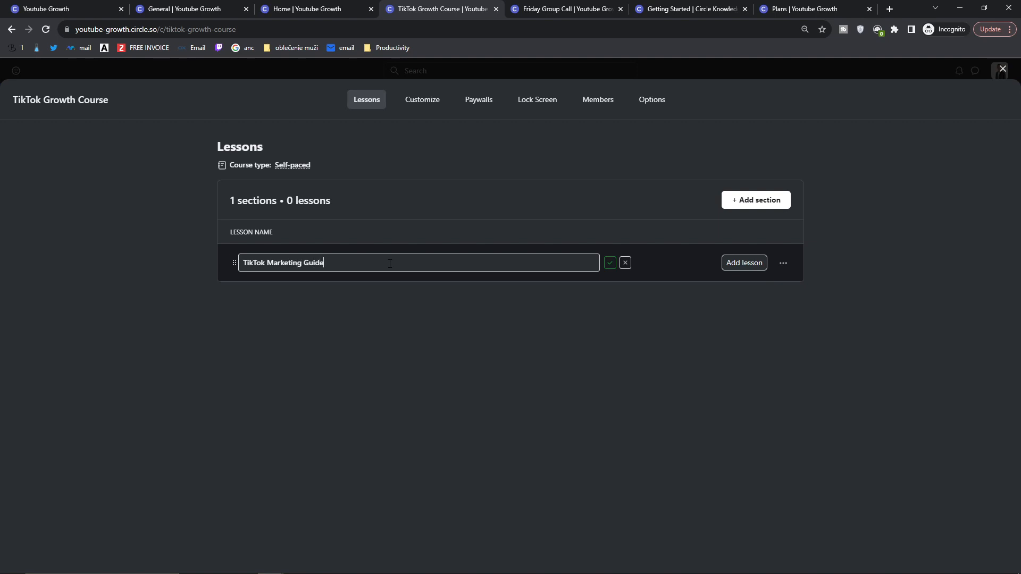
click(609, 263)
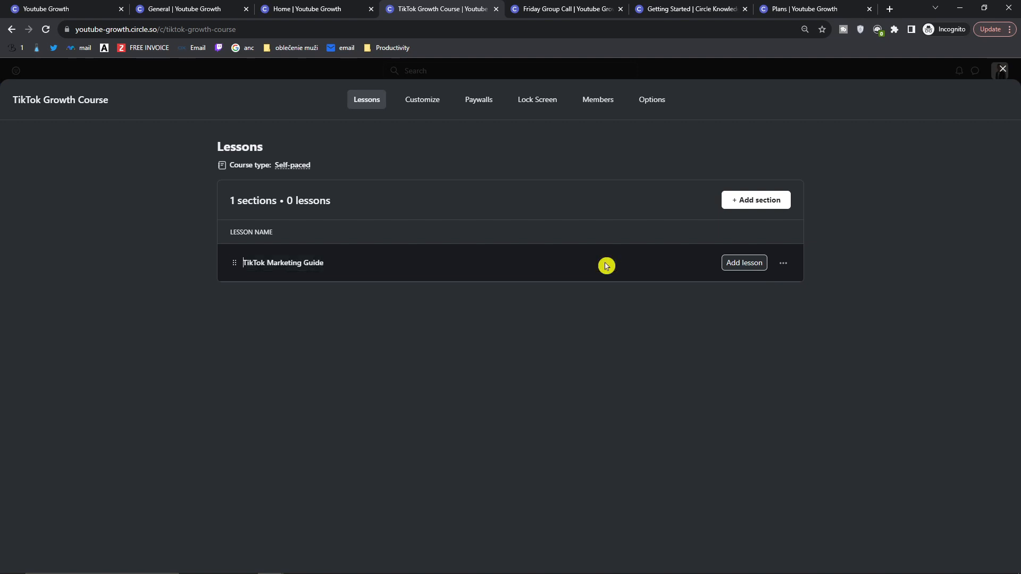
Replace the untitled lesson with a new lesson 'How To Get More Followers' in that section
click(755, 268)
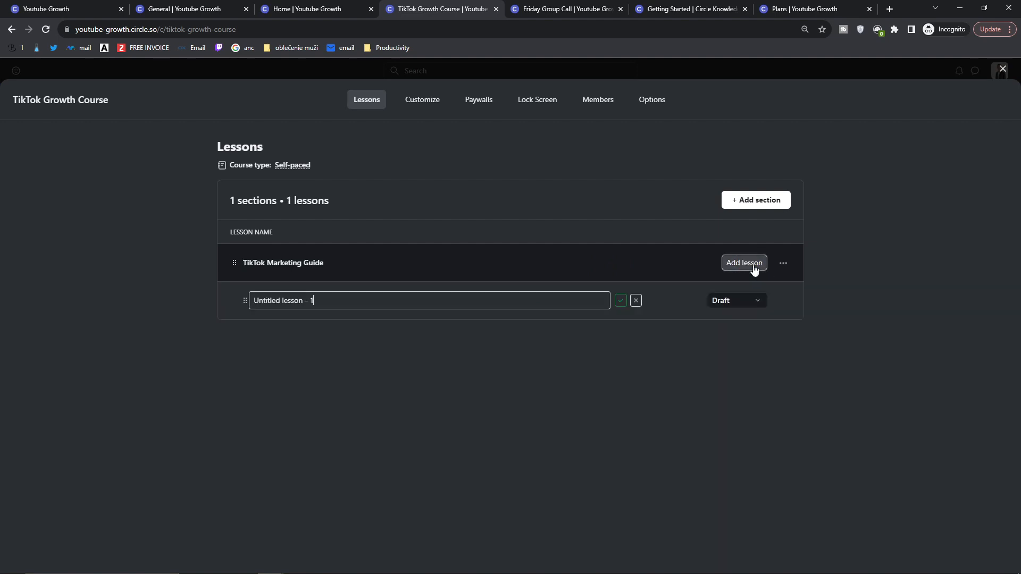
click(784, 301)
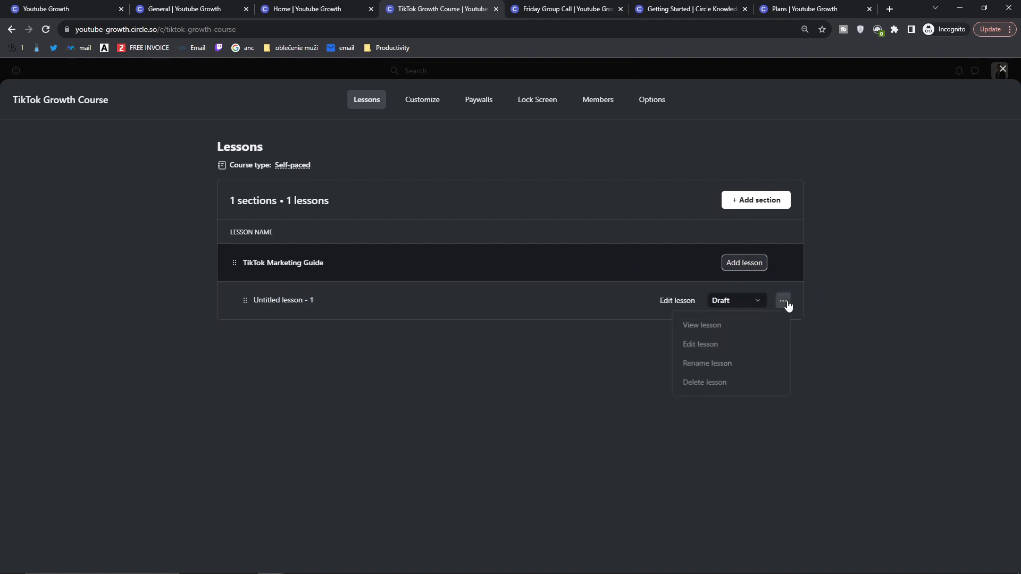
click(718, 386)
click(643, 343)
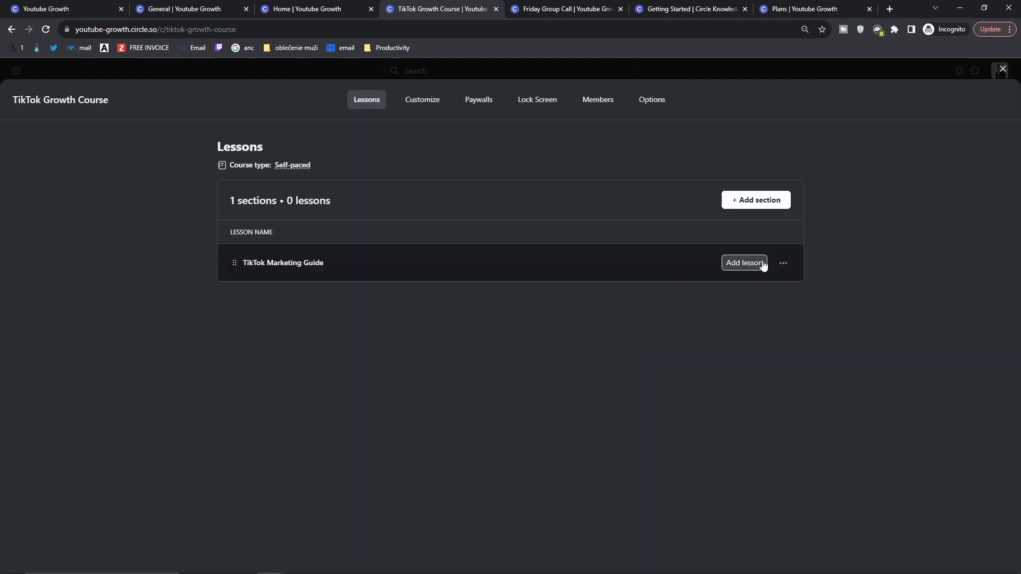
click(784, 264)
click(744, 263)
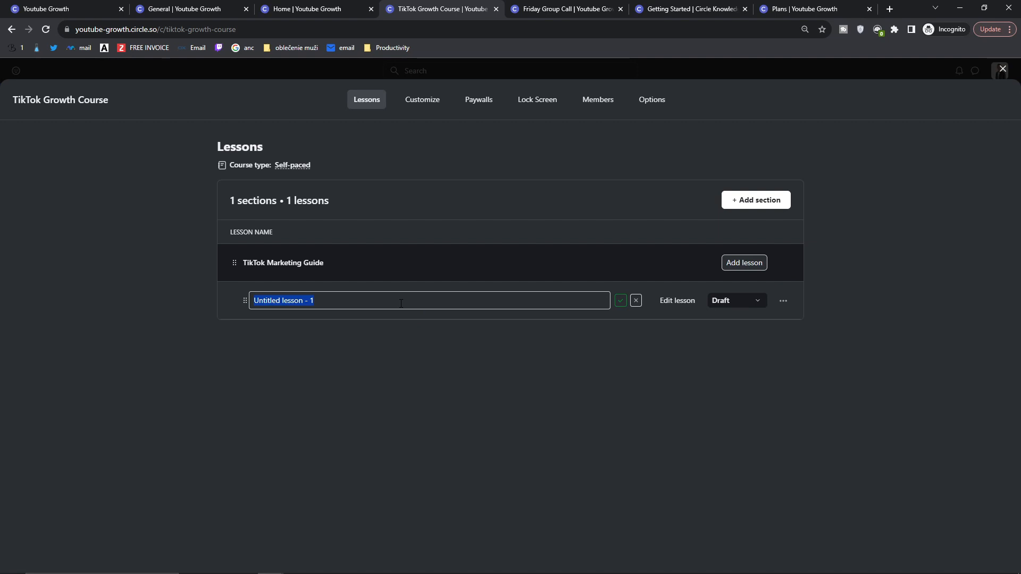
text(How To Get More Followers)
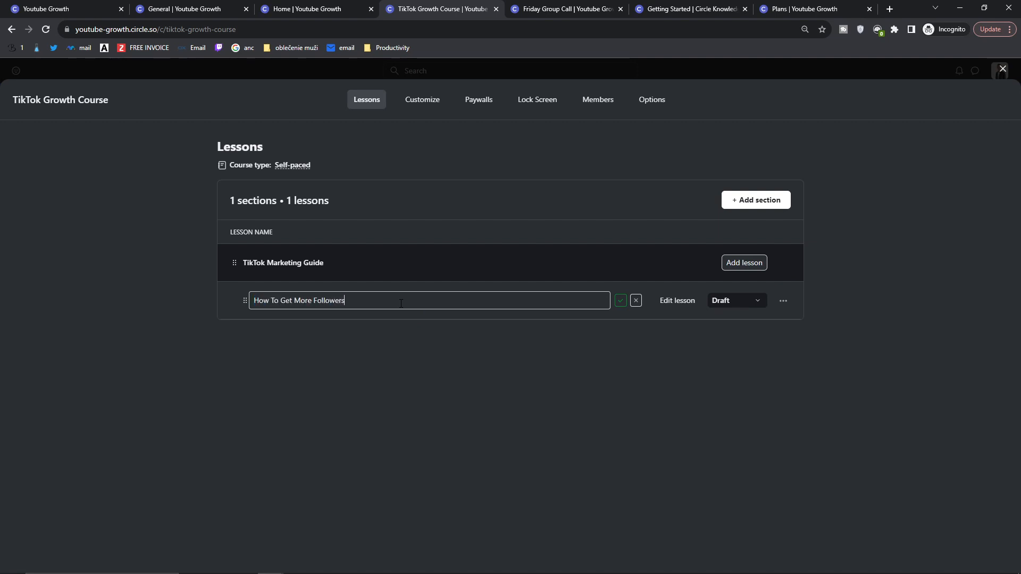
click(783, 301)
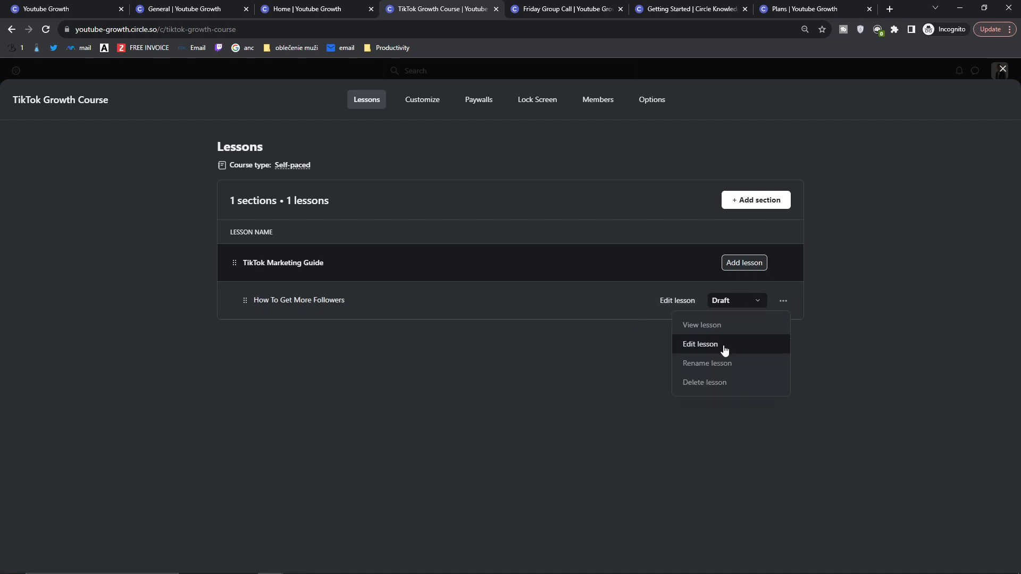
click(624, 306)
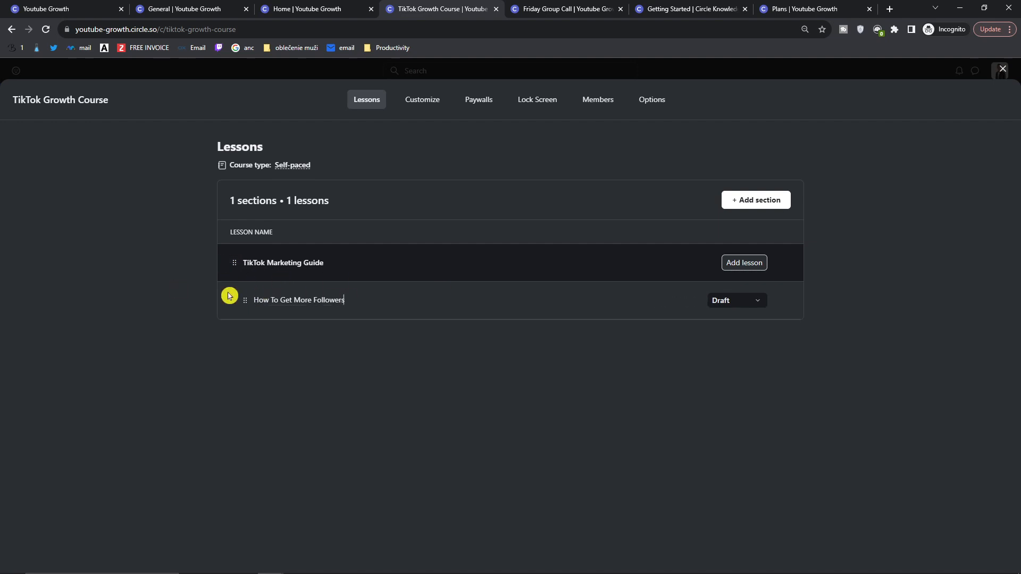
click(664, 300)
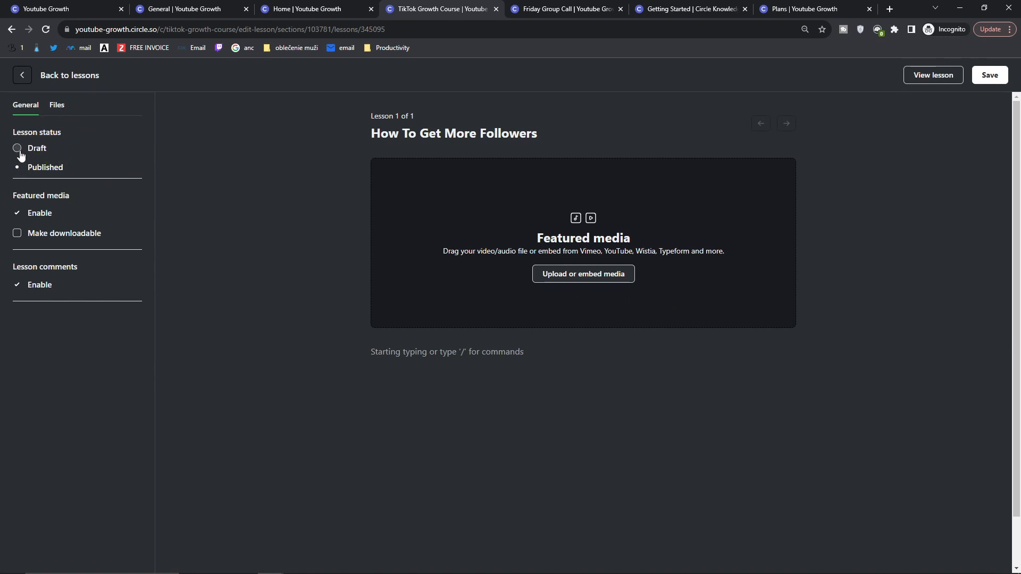
Publish the lesson, make its media downloadable, and upload a Recordings video as featured media
click(17, 168)
click(18, 237)
click(564, 274)
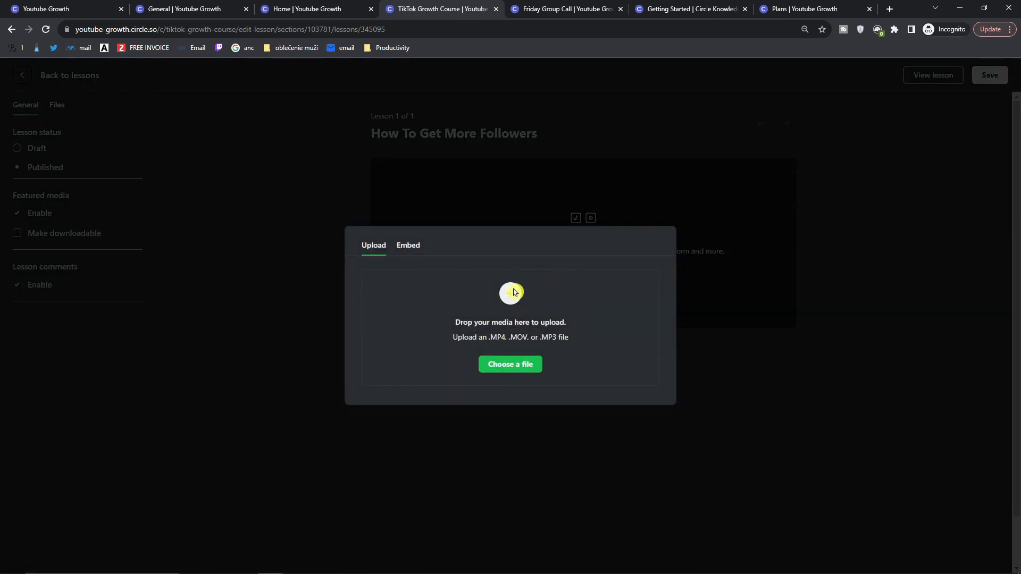
click(511, 364)
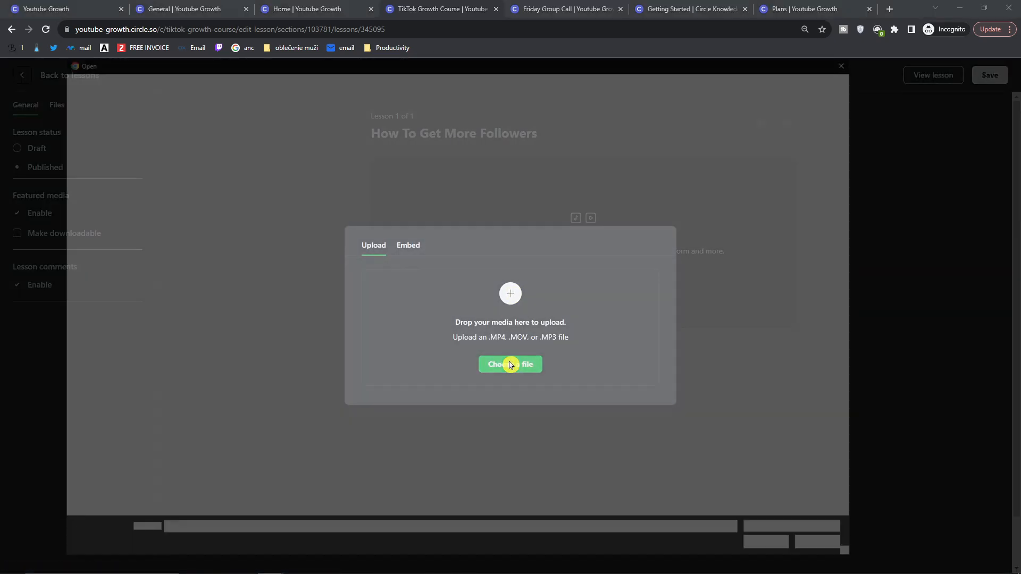
click(97, 158)
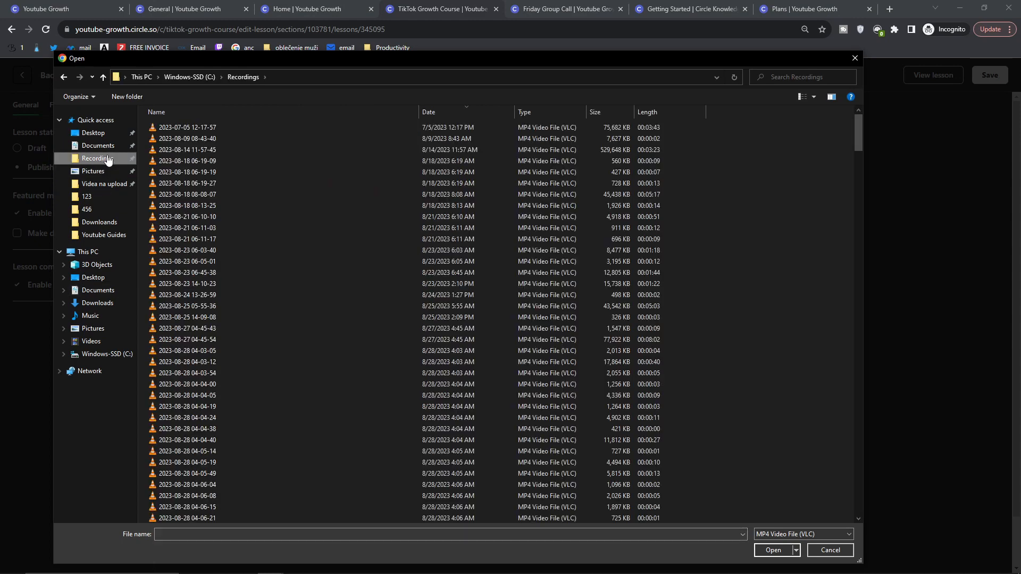
click(353, 216)
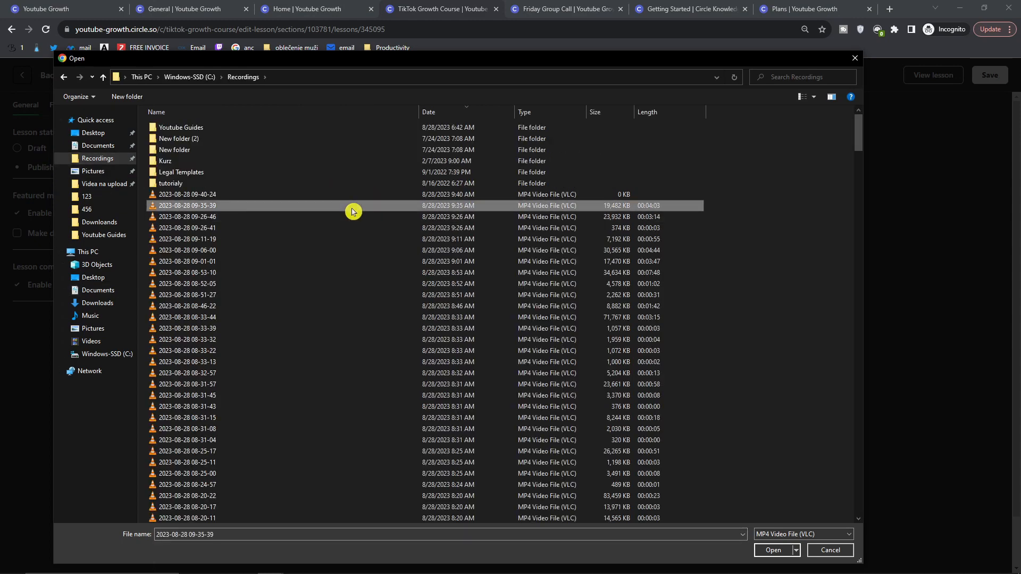
click(328, 207)
double_click(349, 342)
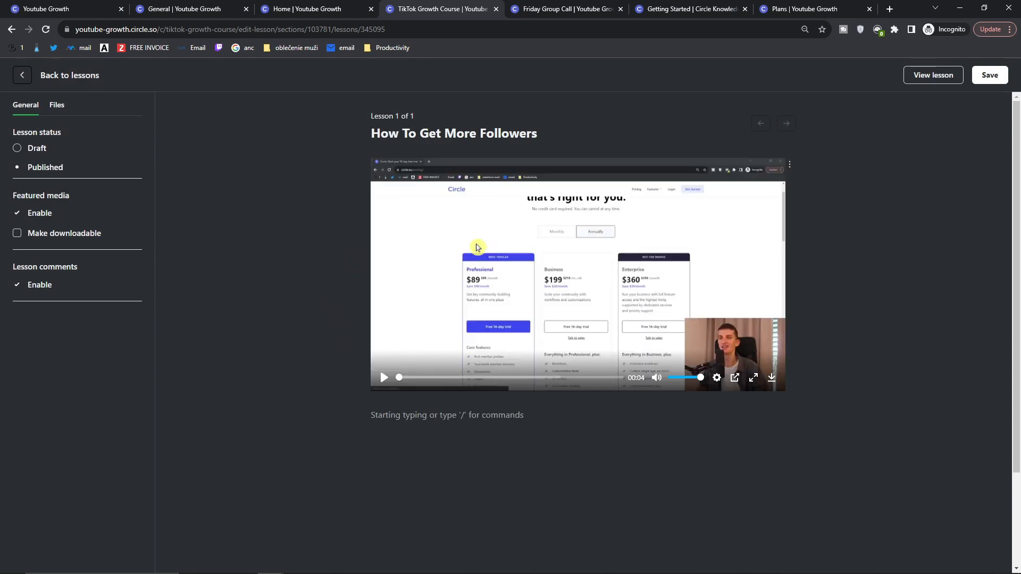
Mute, play and pause the uploaded featured video to check it
click(657, 378)
click(615, 346)
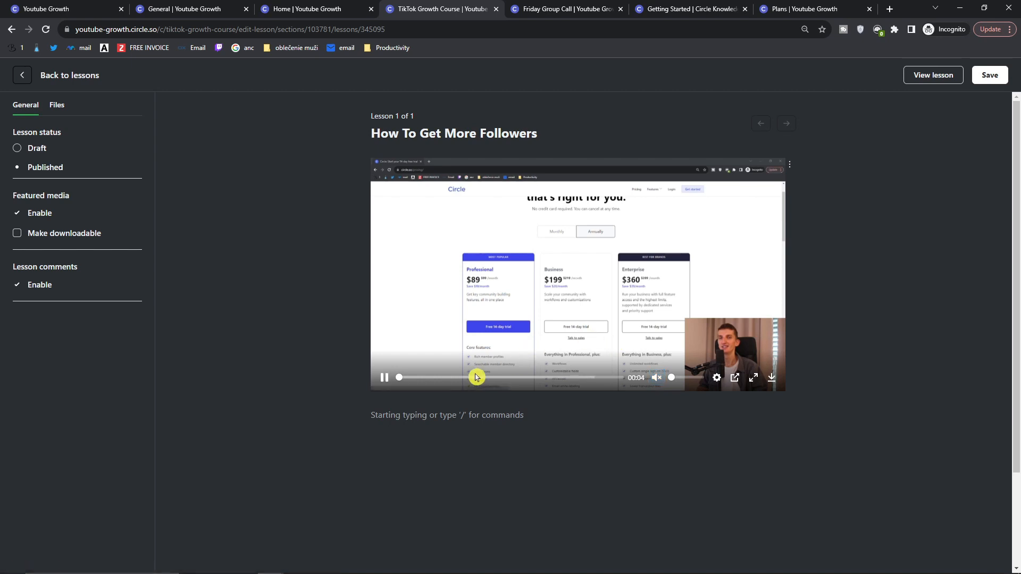
click(381, 379)
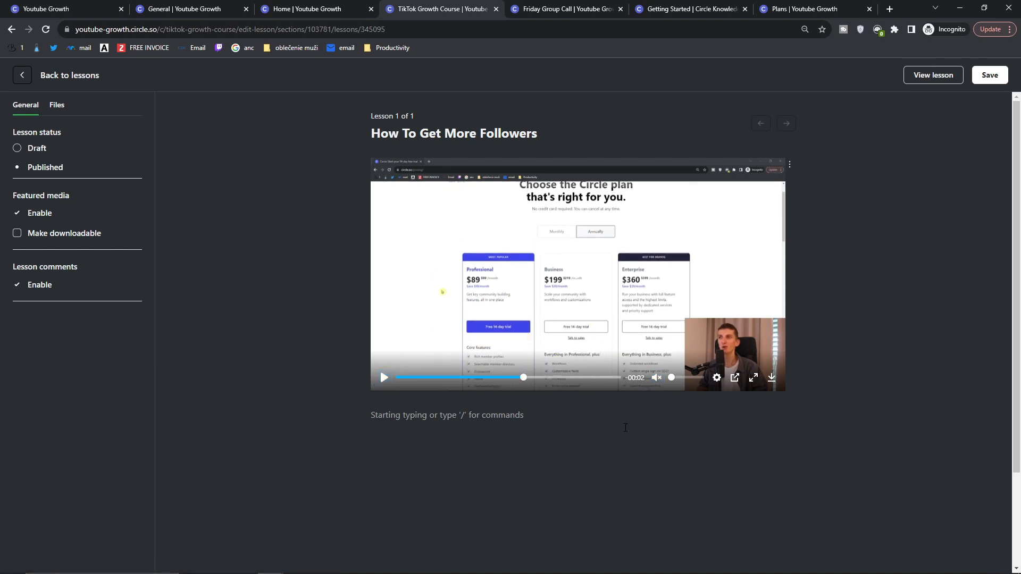
click(790, 167)
Browse the / block menu without inserting anything, then save and return to the lessons list
click(500, 417)
text(/)
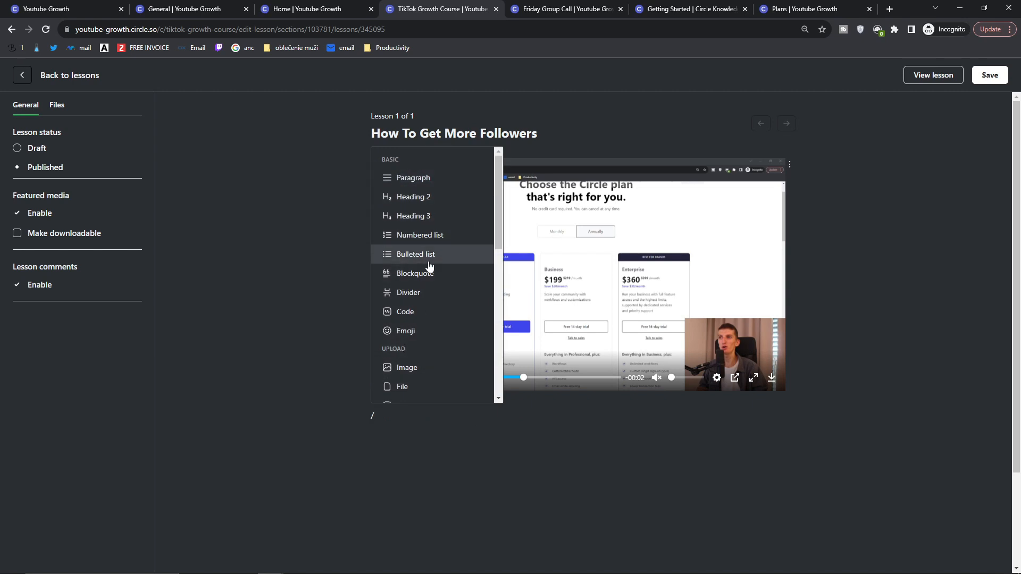
scroll(450, 297, down, 3)
scroll(449, 298, down, 1)
scroll(450, 298, up, 1)
scroll(450, 297, down, 4)
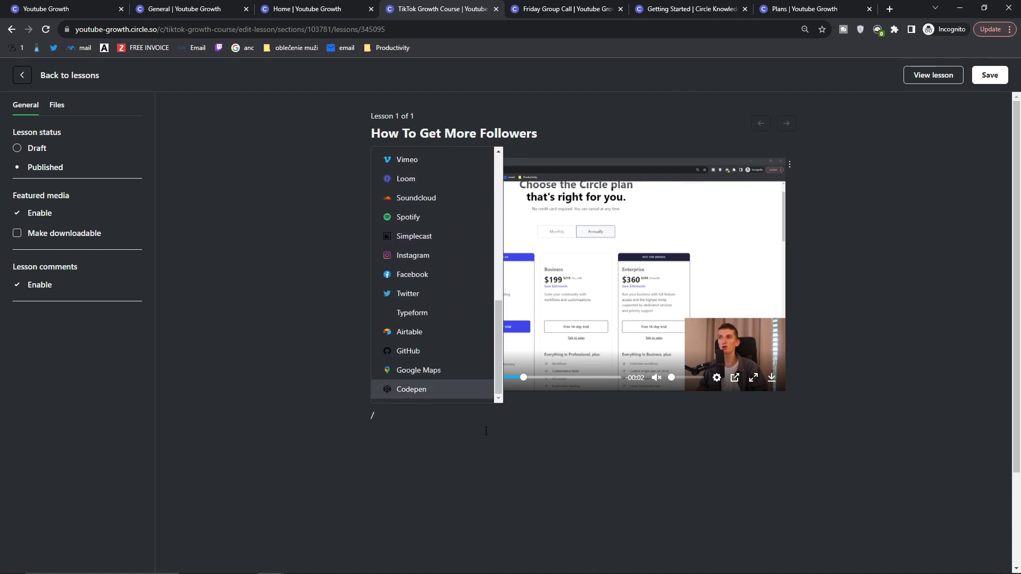
scroll(436, 383, up, 2)
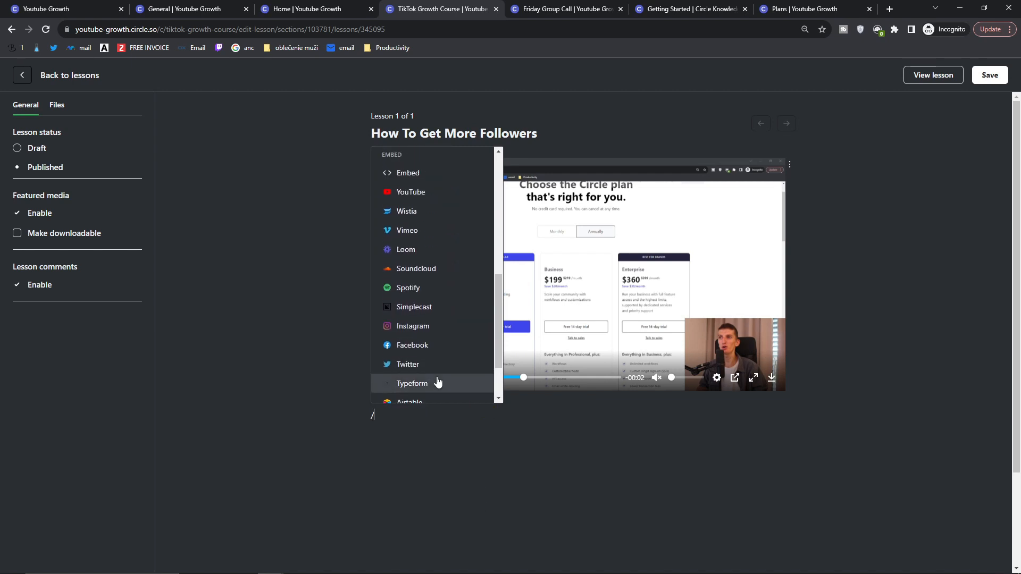
click(449, 434)
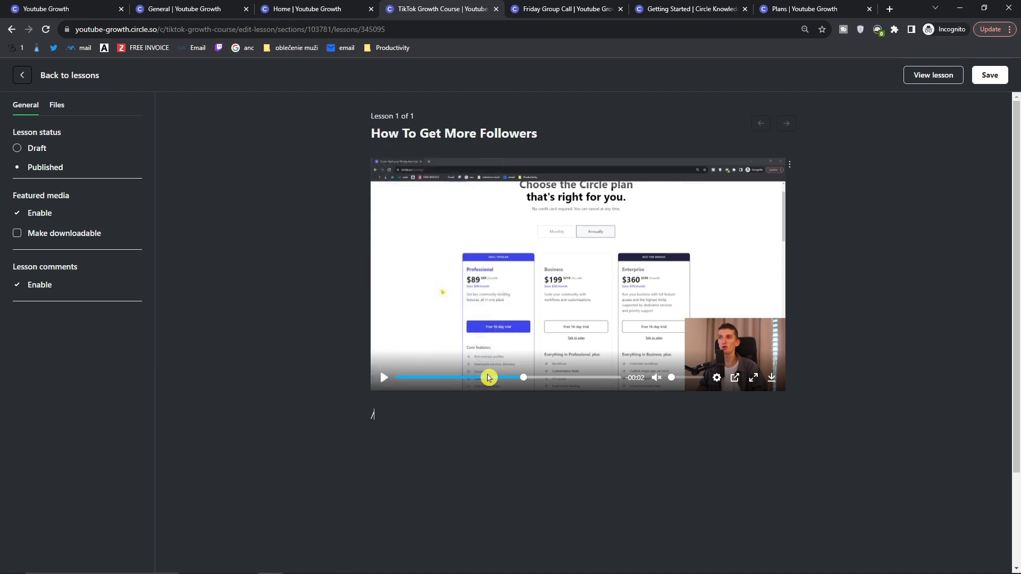
click(998, 82)
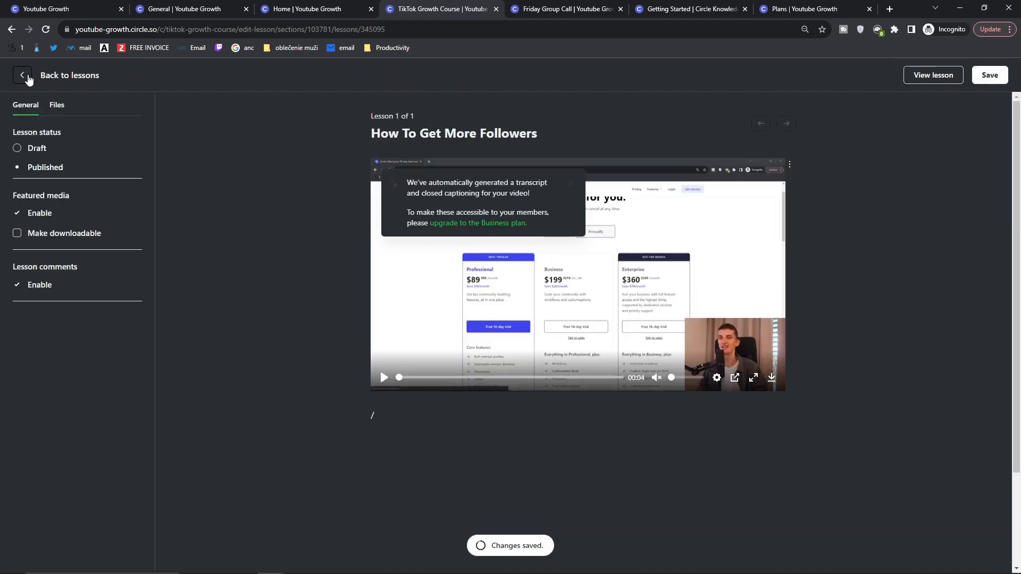
click(23, 76)
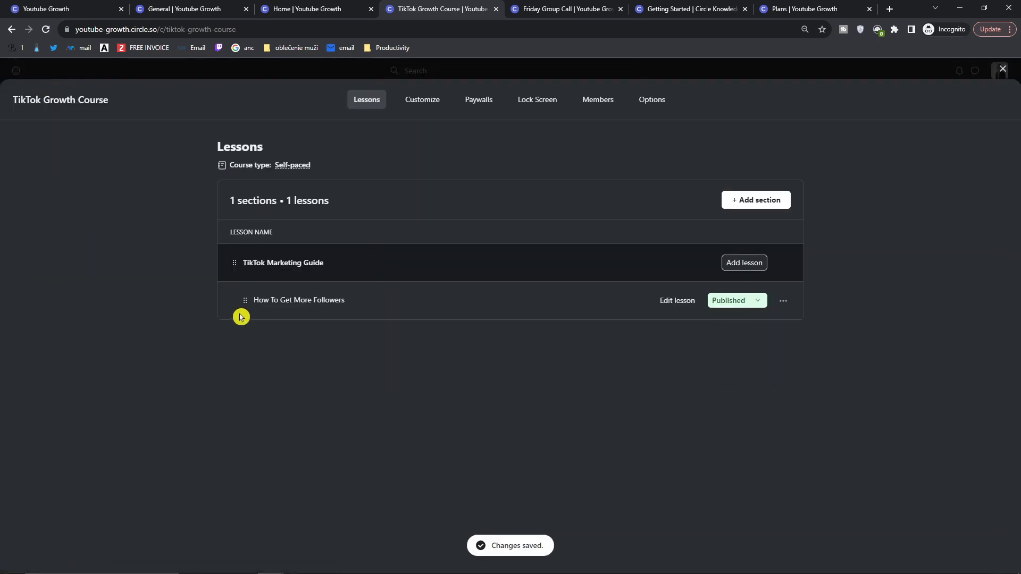
Add a second section named 'TikTok Video Strategy'
click(756, 202)
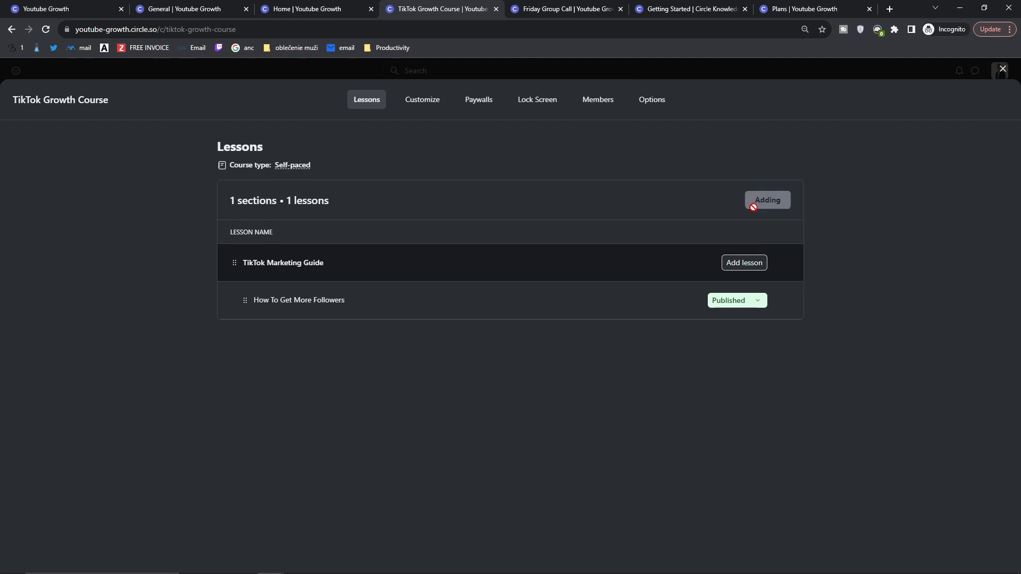
triple_click(274, 338)
text(TikTok Video Strategy)
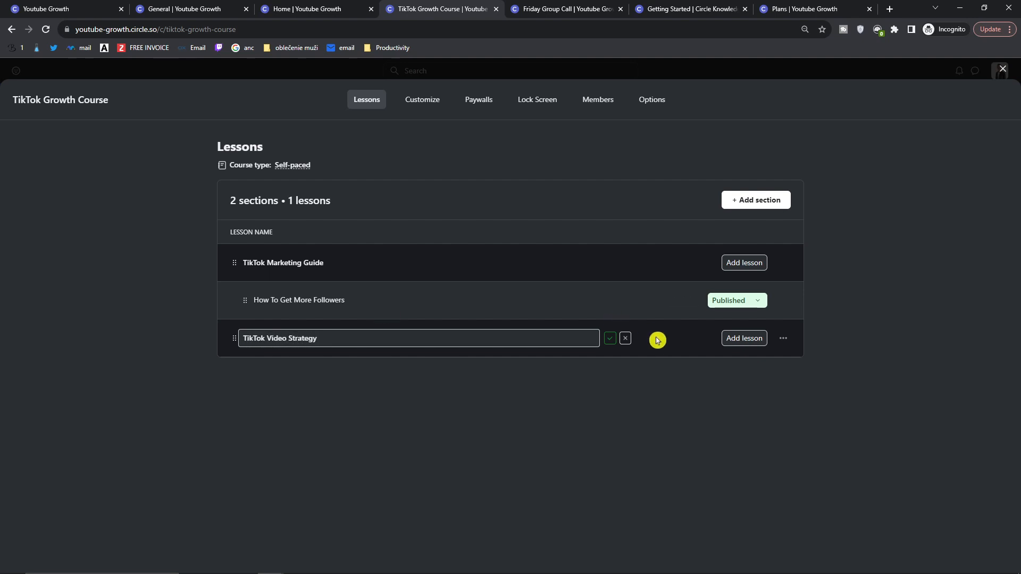
Add a lesson 'How To Create Videos' to that section and set it to Published
click(745, 342)
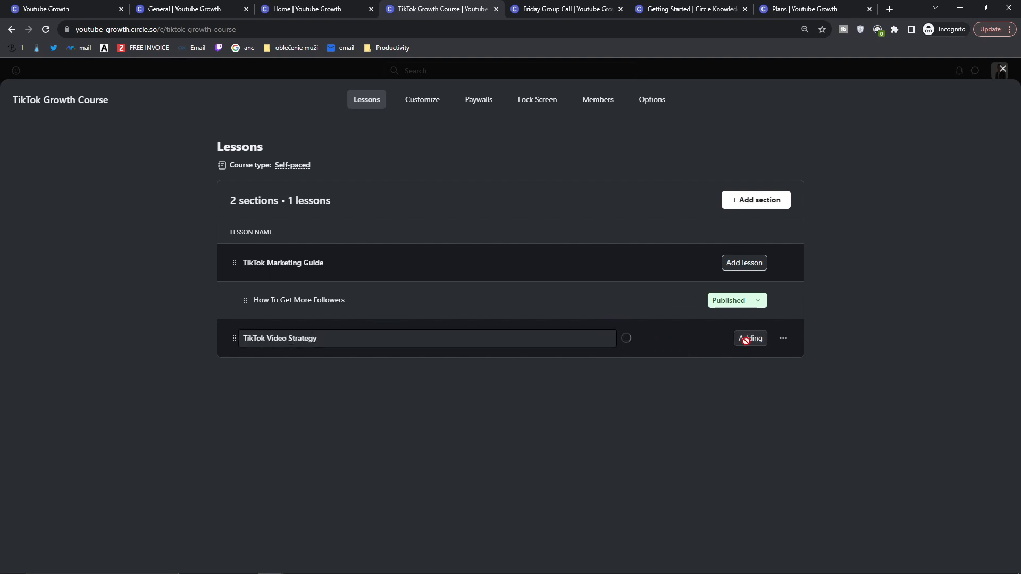
triple_click(389, 368)
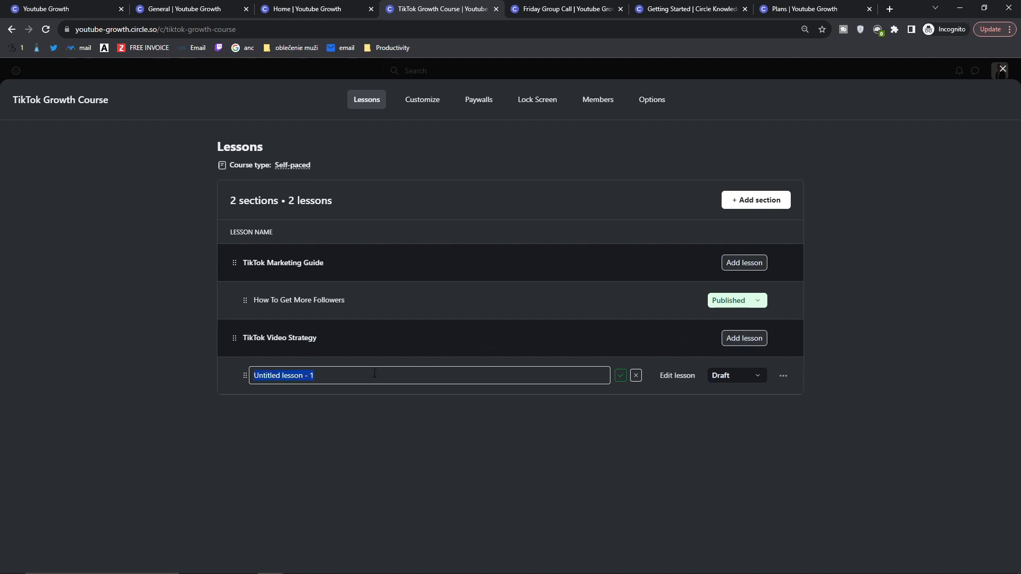
text(How To Create Videos)
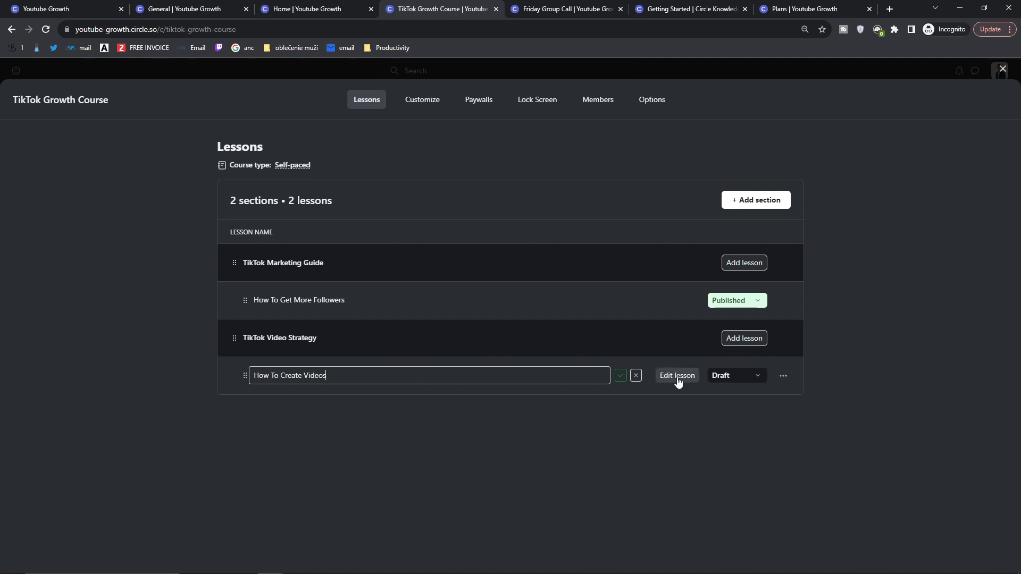
click(629, 376)
click(727, 377)
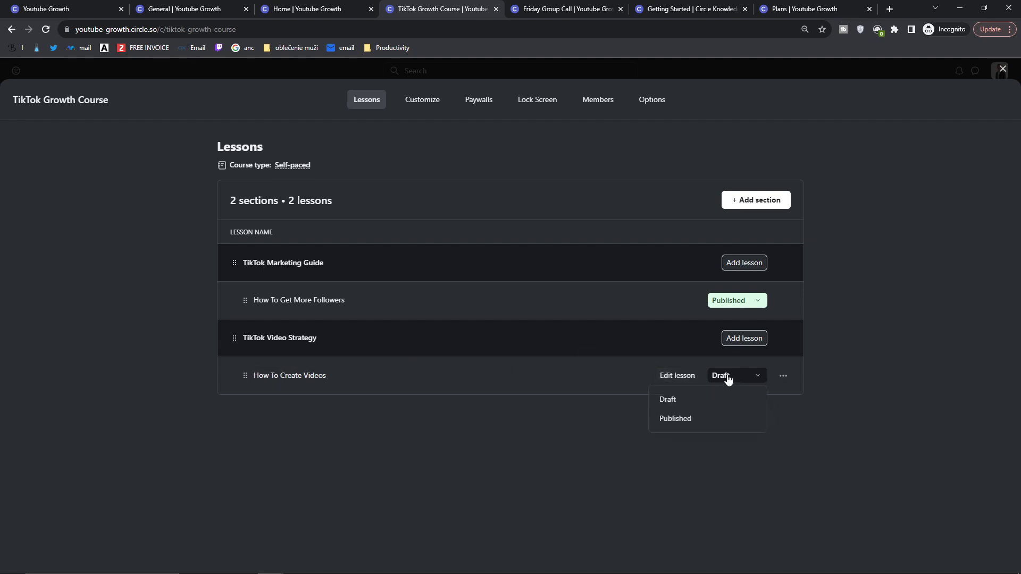
click(668, 420)
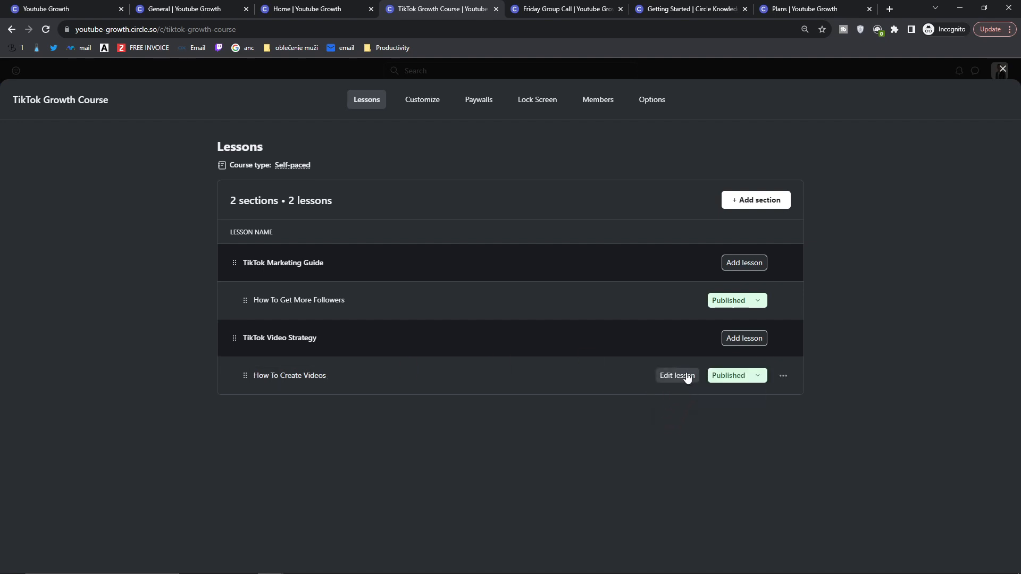
click(686, 376)
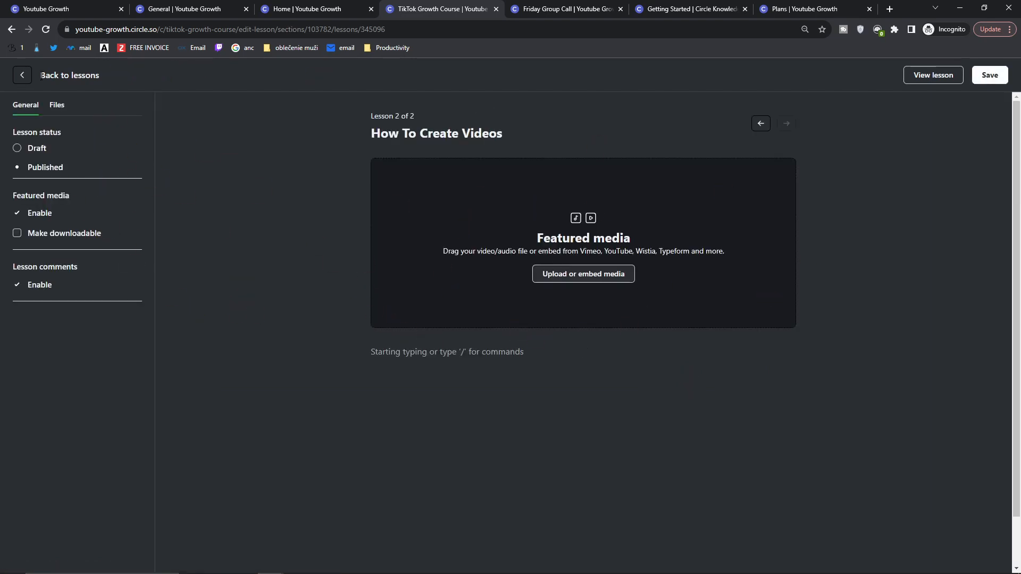
Upload a recording as How To Create Videos' featured video, save, and check its Files tab
click(577, 273)
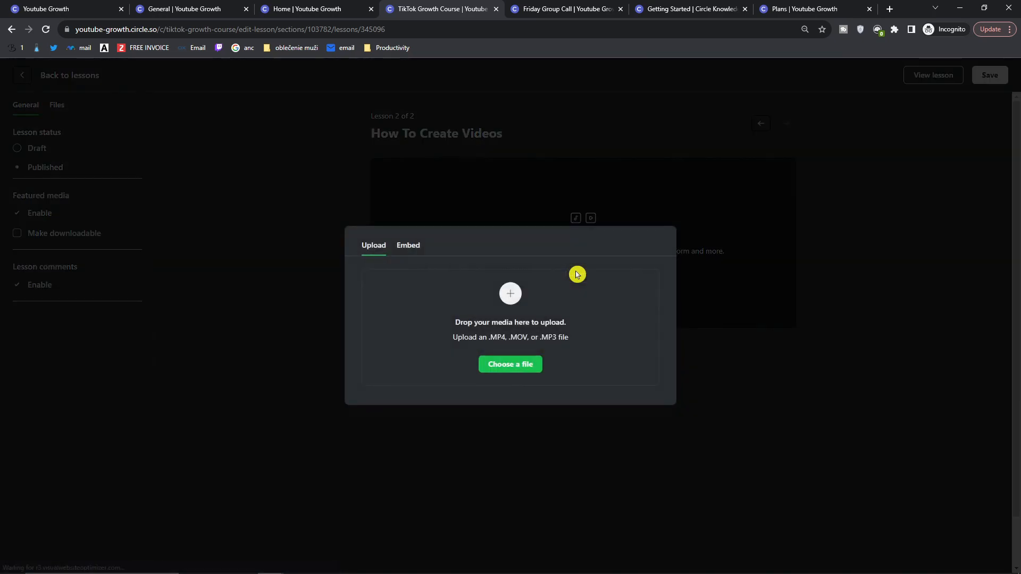
click(413, 247)
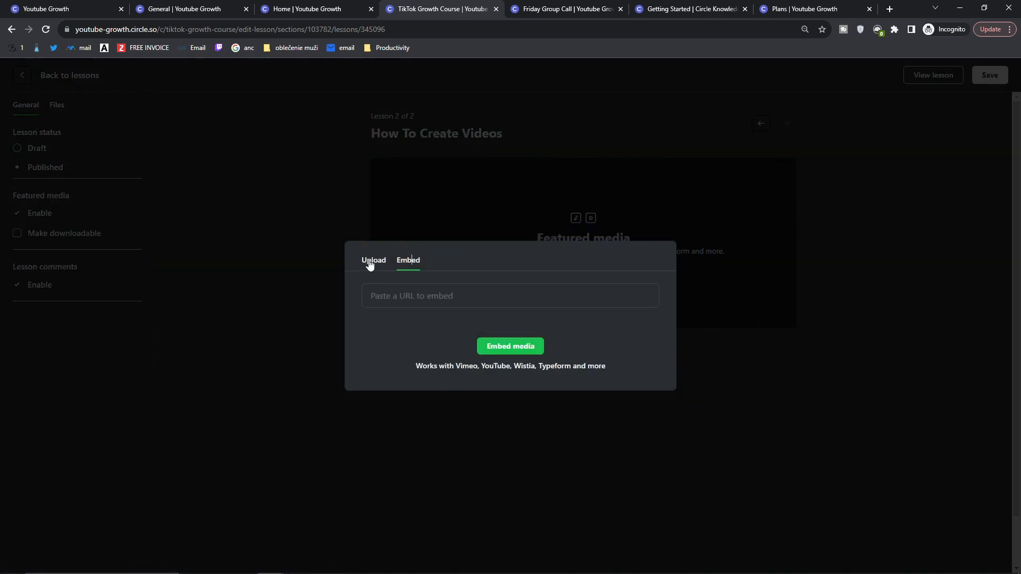
click(369, 264)
click(506, 367)
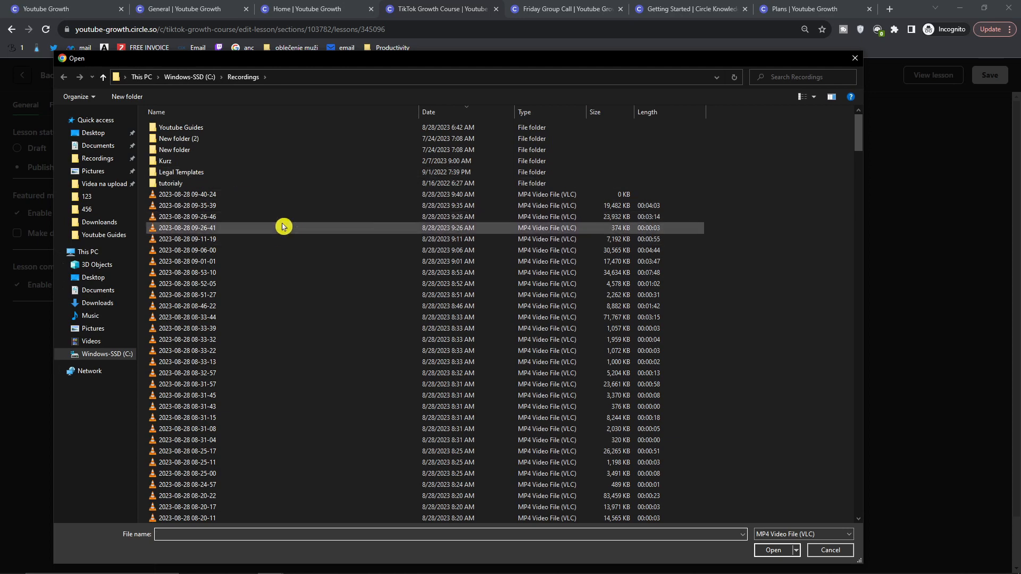
double_click(265, 294)
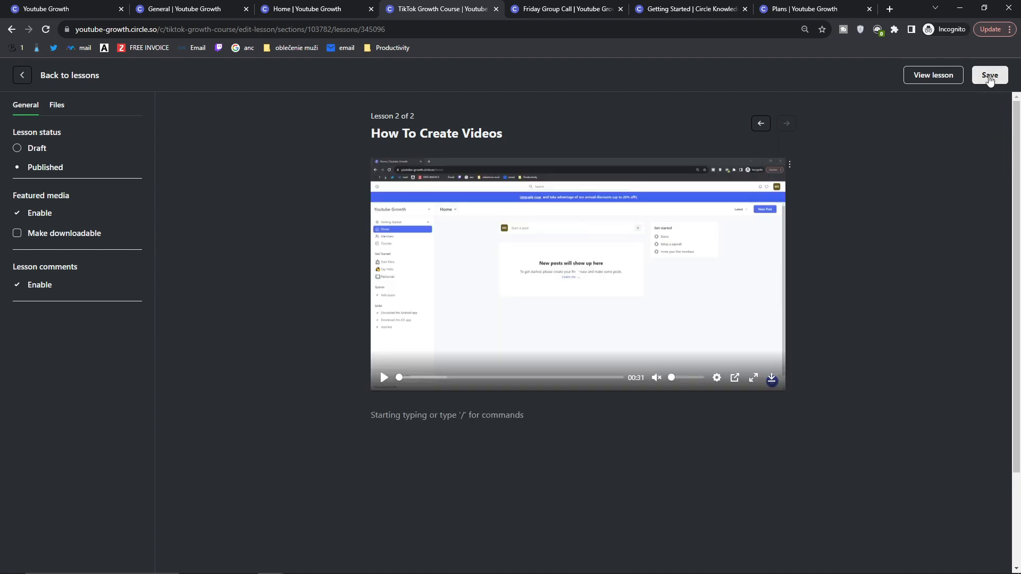
click(990, 77)
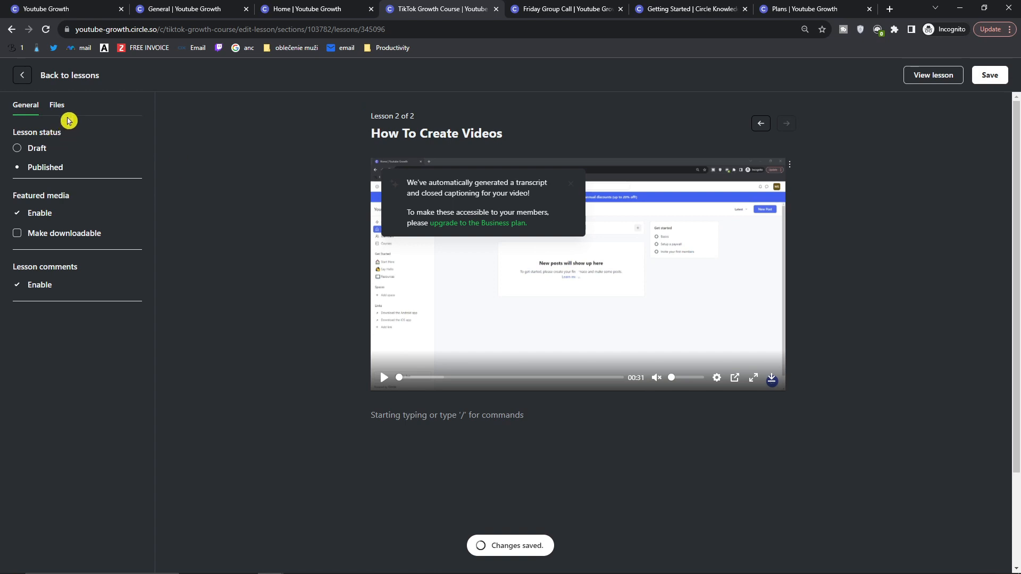
click(56, 104)
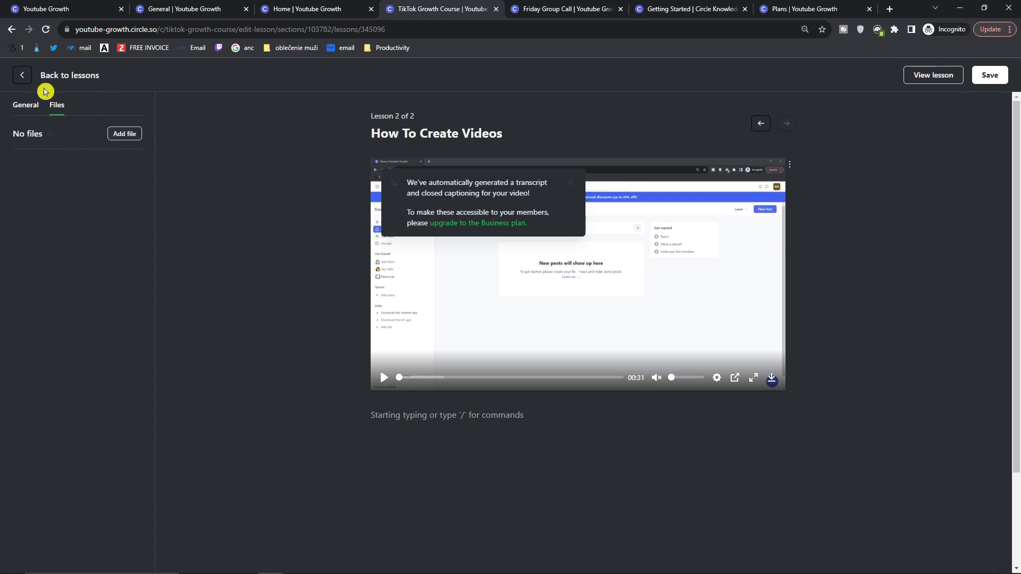
click(24, 76)
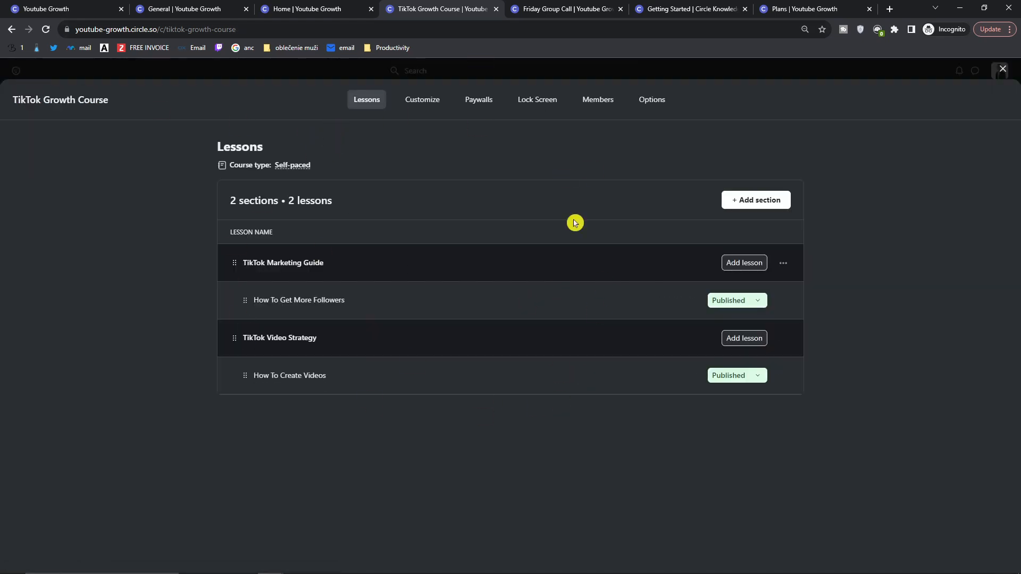
Set the TikTok Growth Course icon to the heart-eyes emoji
click(427, 108)
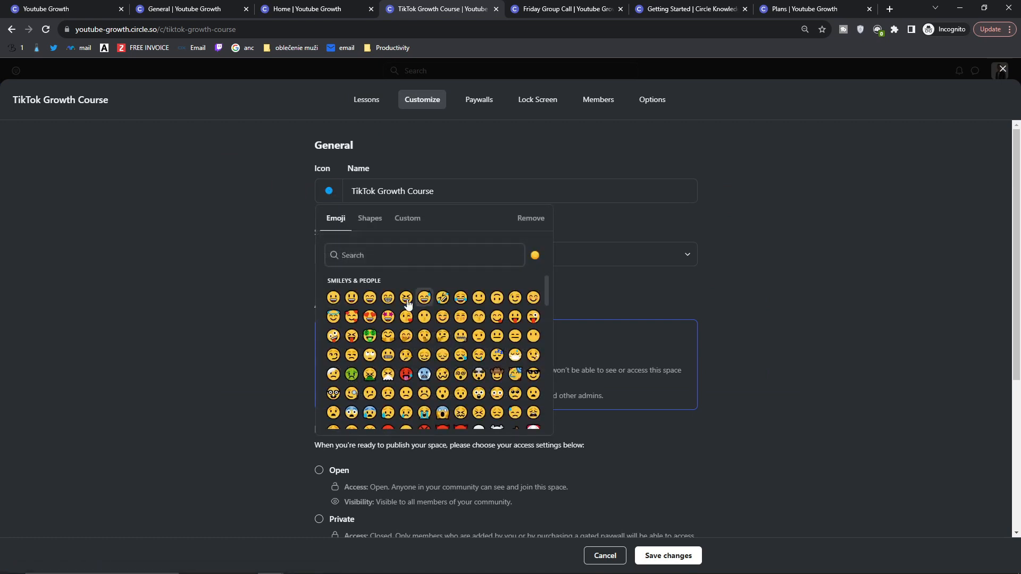
click(370, 317)
click(261, 257)
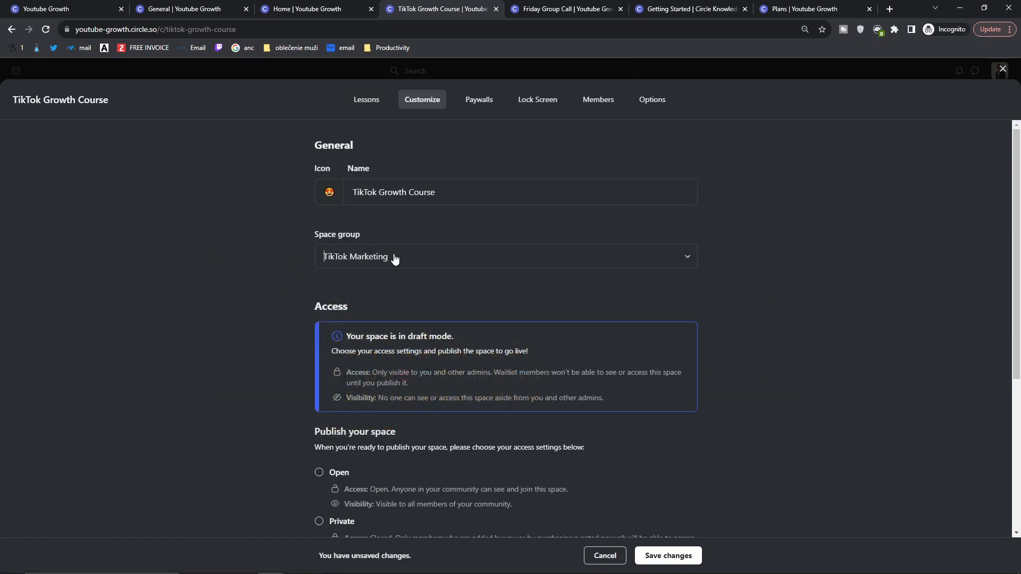
Choose Open access under Publish your space, after trying Private and Secret
scroll(281, 240, down, 3)
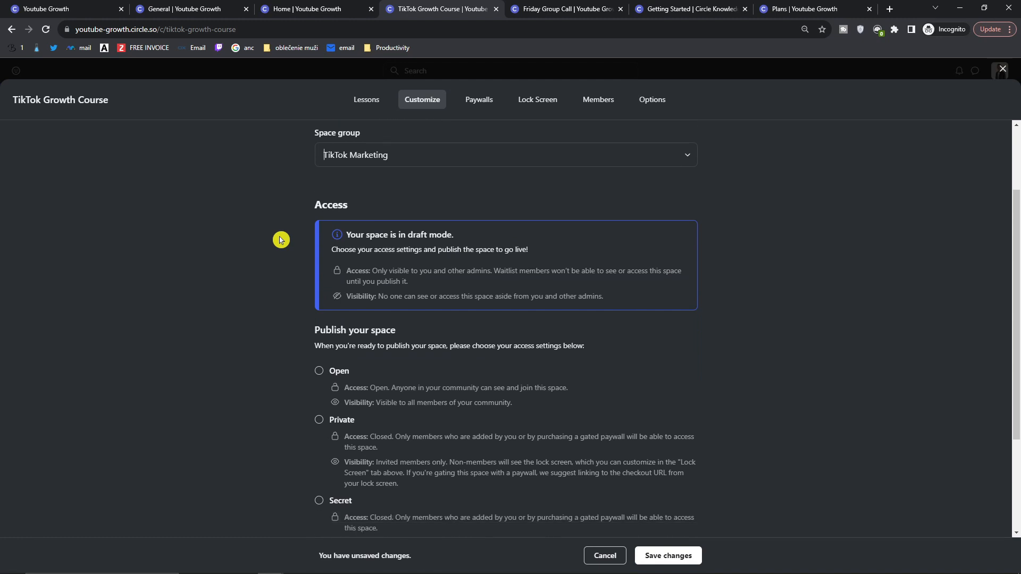
scroll(353, 250, down, 1)
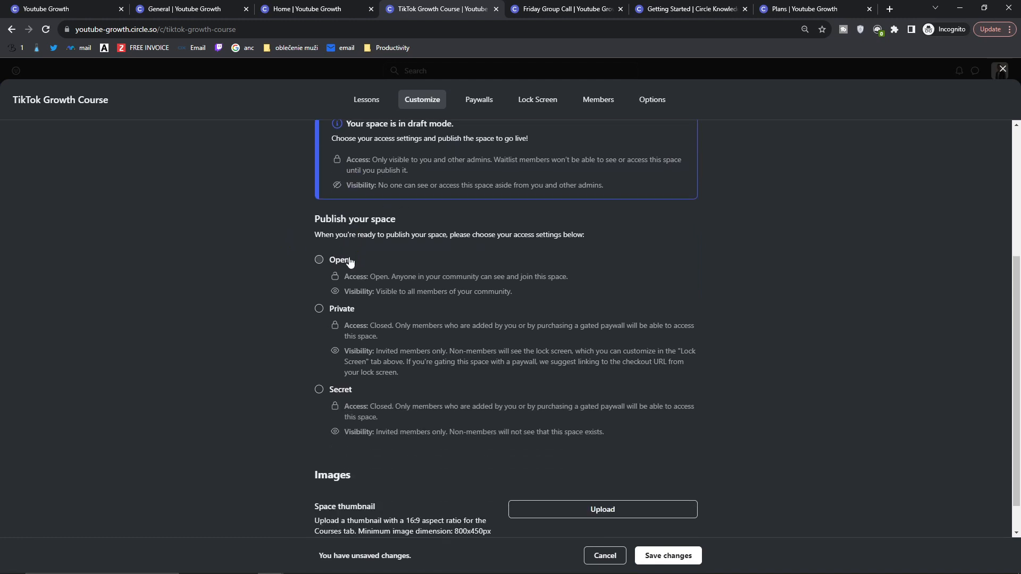
drag(321, 250, 584, 238)
click(321, 261)
click(319, 309)
click(319, 390)
click(319, 260)
scroll(279, 321, down, 1)
scroll(490, 455, up, 5)
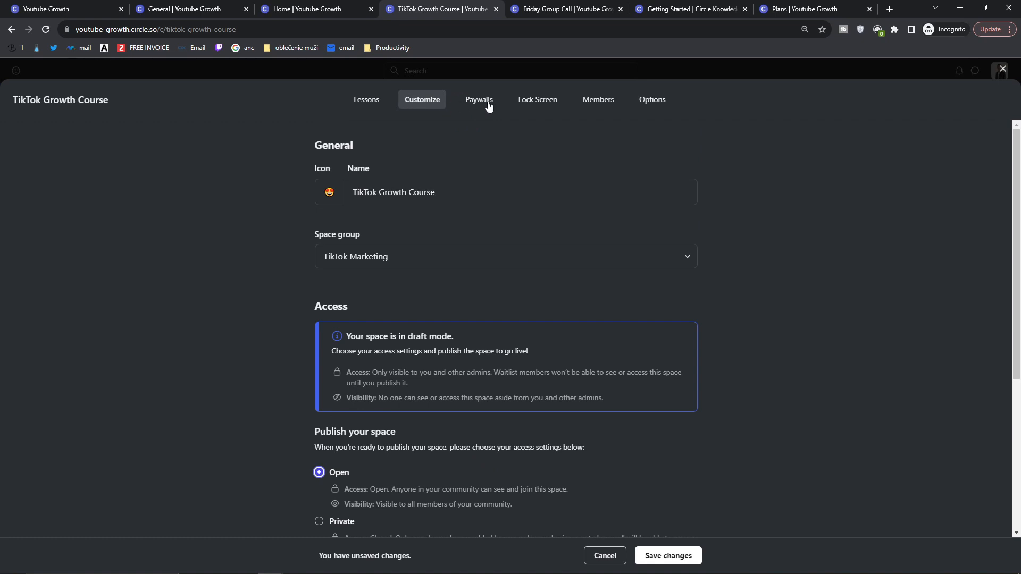
Read the Paywalls Stripe account notice, then switch to the course's Lock Screen editor
click(489, 107)
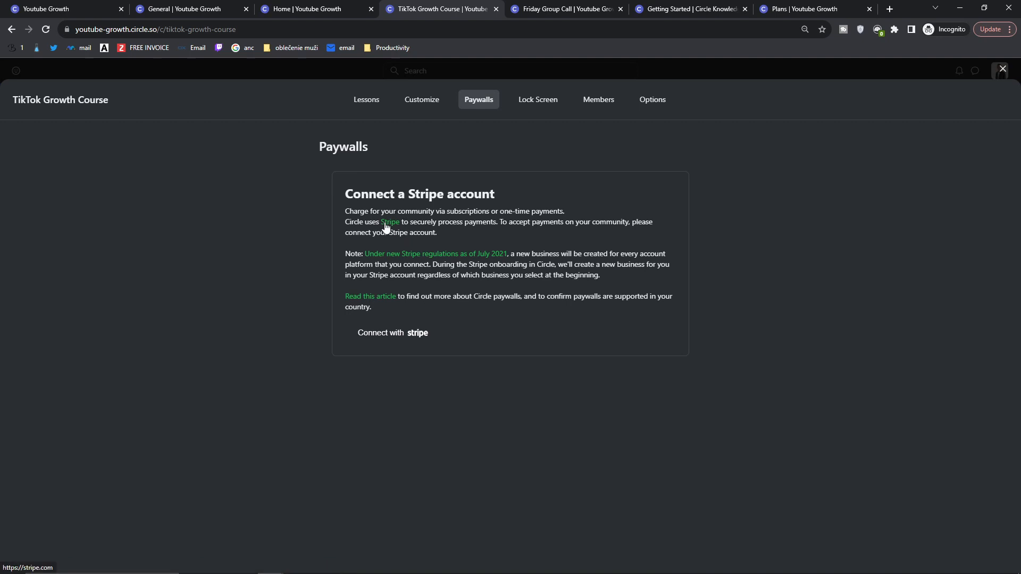
drag(327, 201, 545, 326)
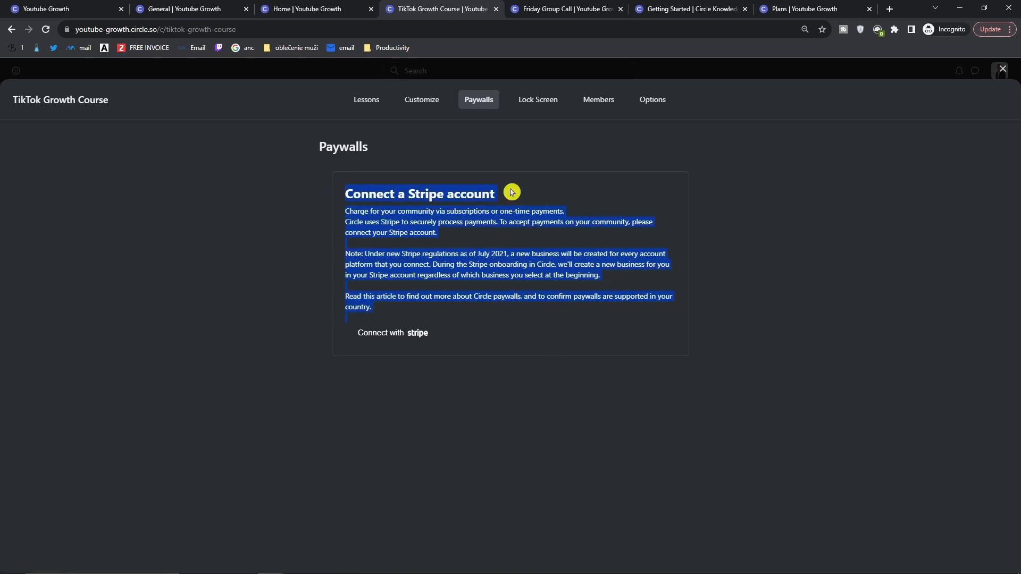
click(532, 109)
click(522, 140)
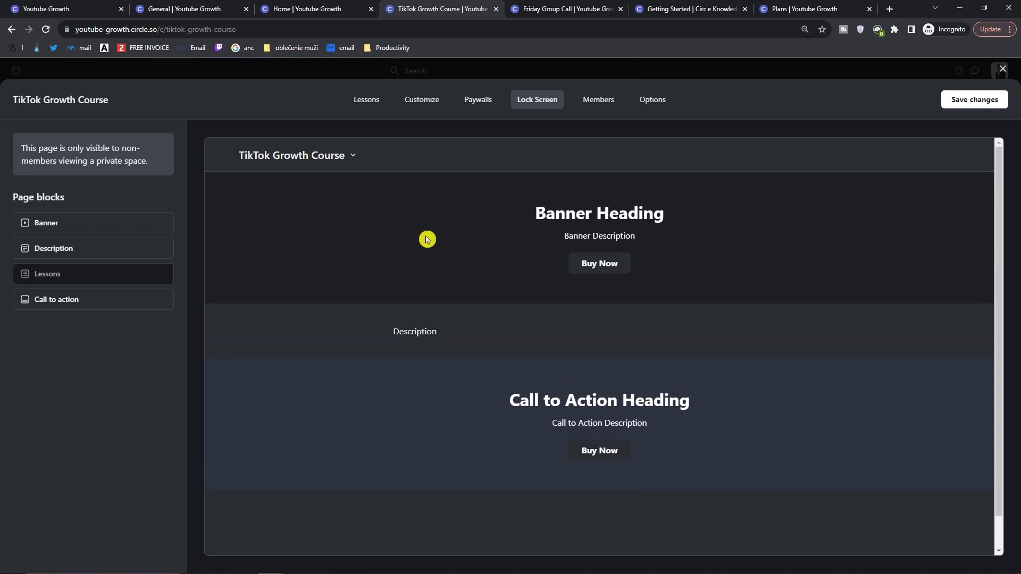
Change the lock screen banner heading to 'Learn How To Grow On TIktok' and clear its description
drag(19, 149, 100, 158)
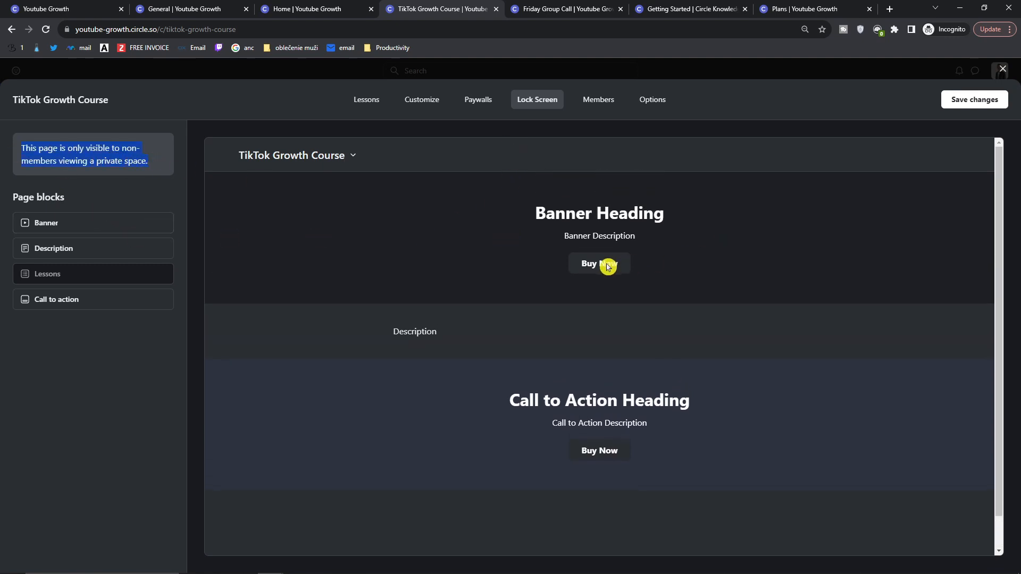
scroll(531, 269, down, 1)
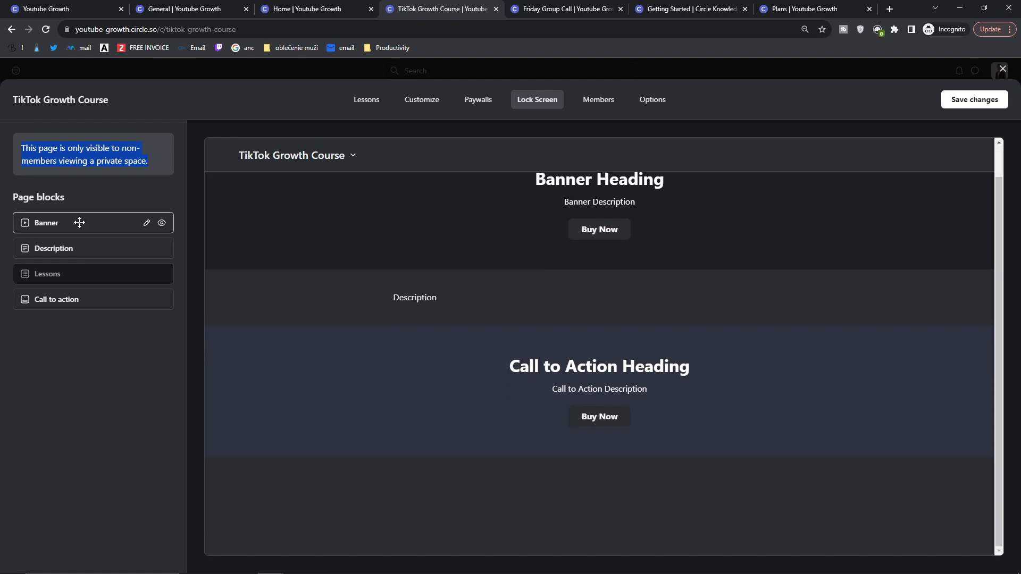
click(146, 223)
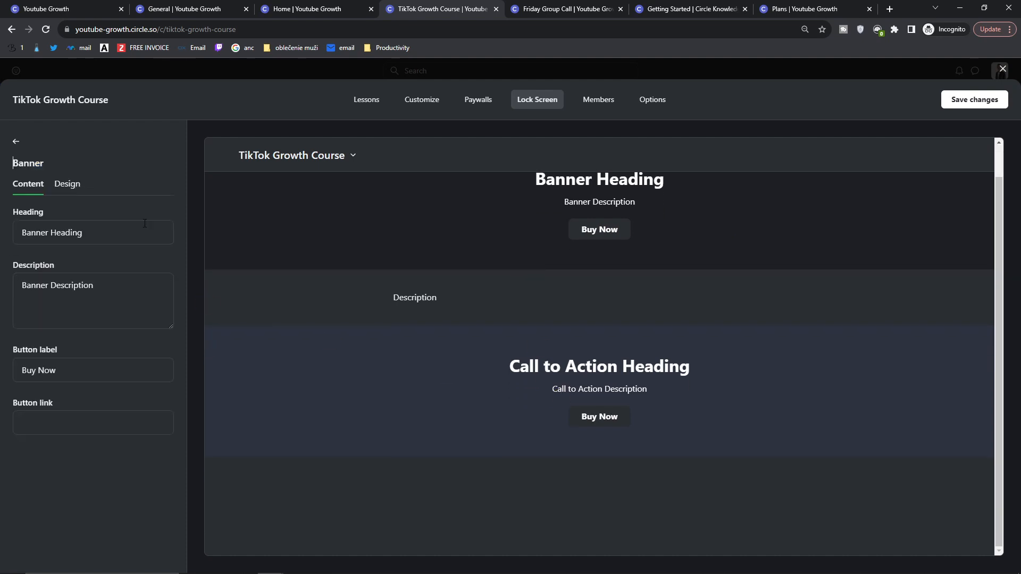
triple_click(112, 238)
scroll(423, 291, up, 1)
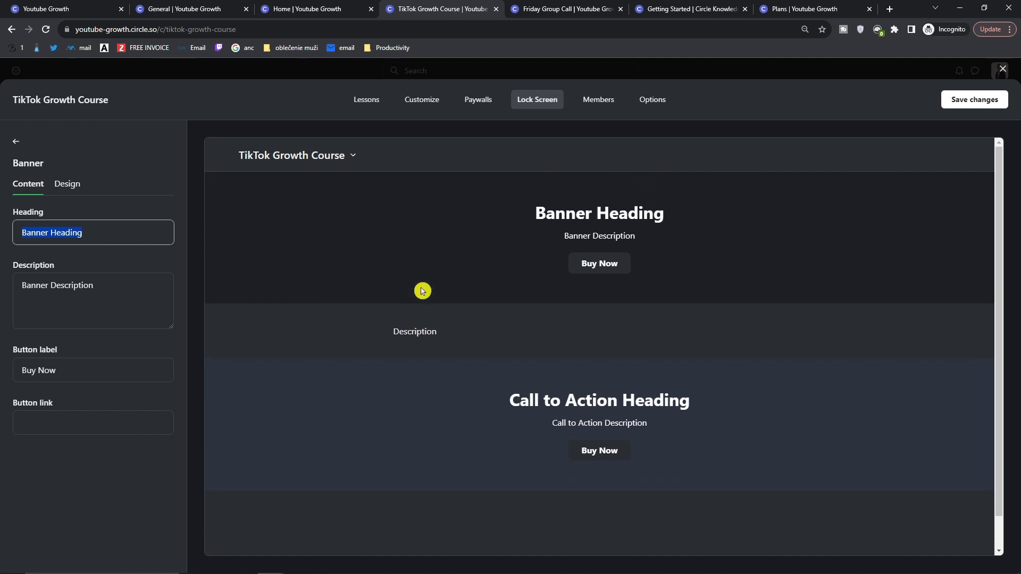
text(L)
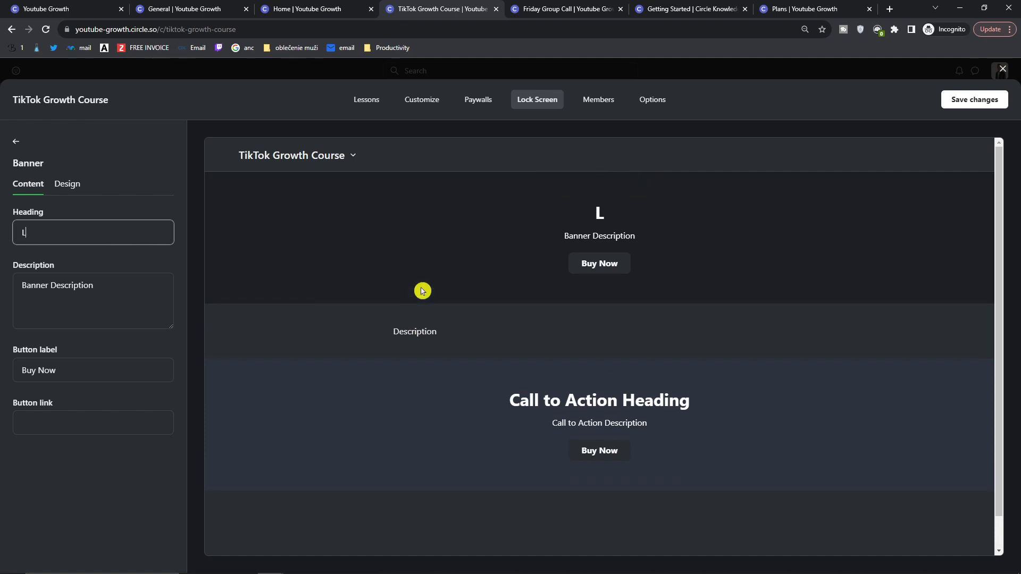
text(earn How To Gro)
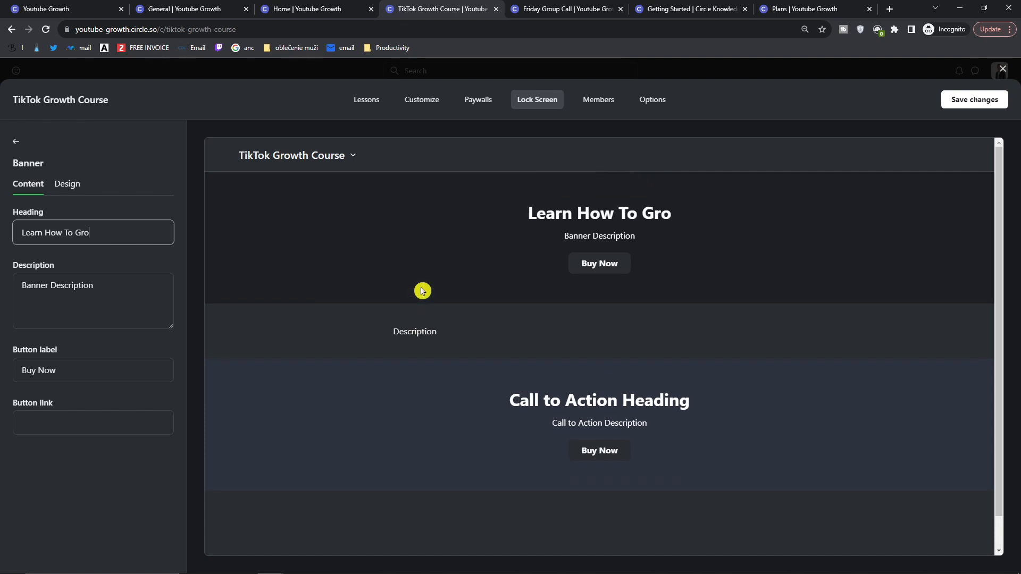
text(w On TIktok)
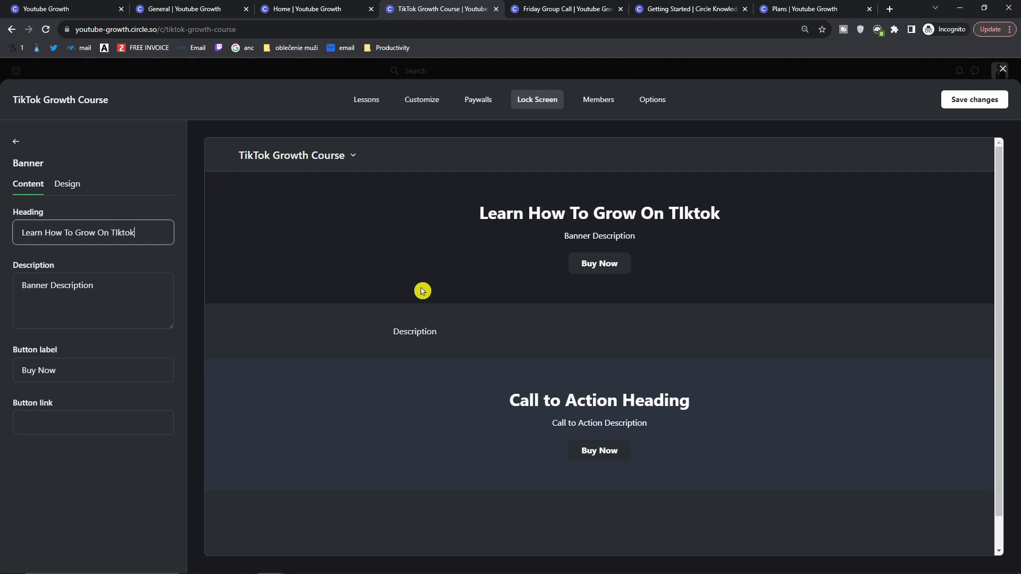
key(Tab)
key(BackSpace)
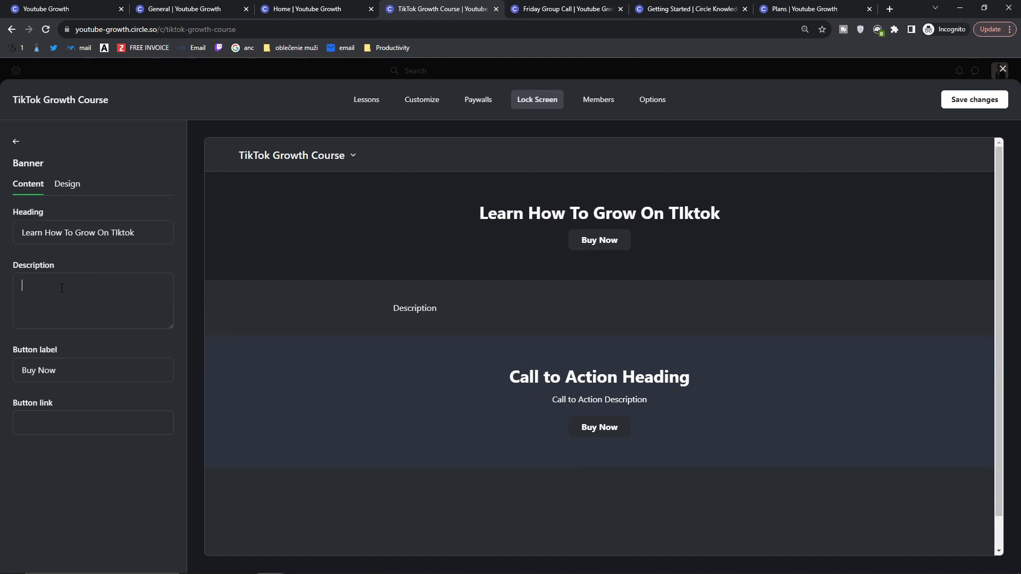
click(17, 144)
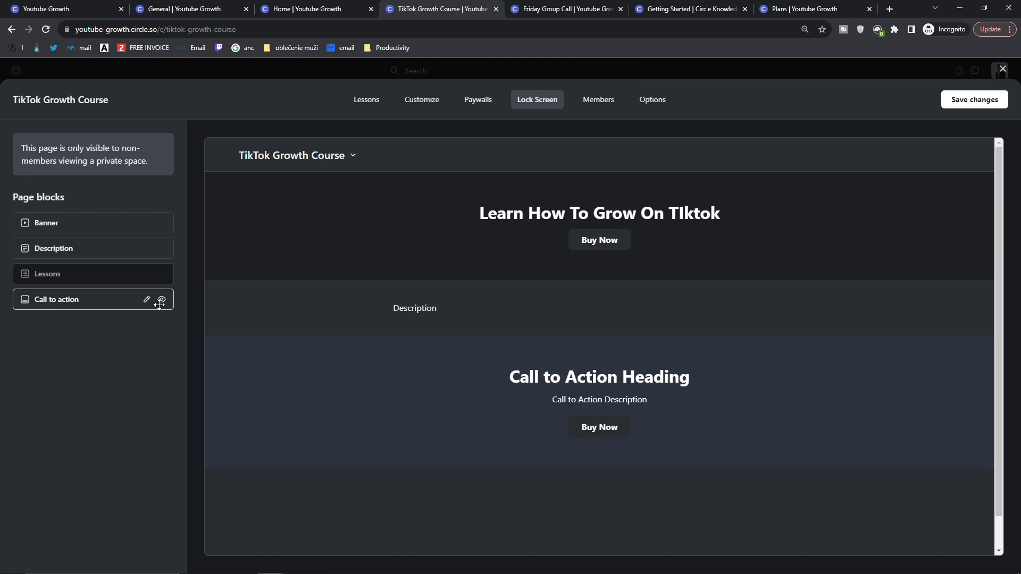
Inspect the Call to action block, then view the course's Members list
click(146, 301)
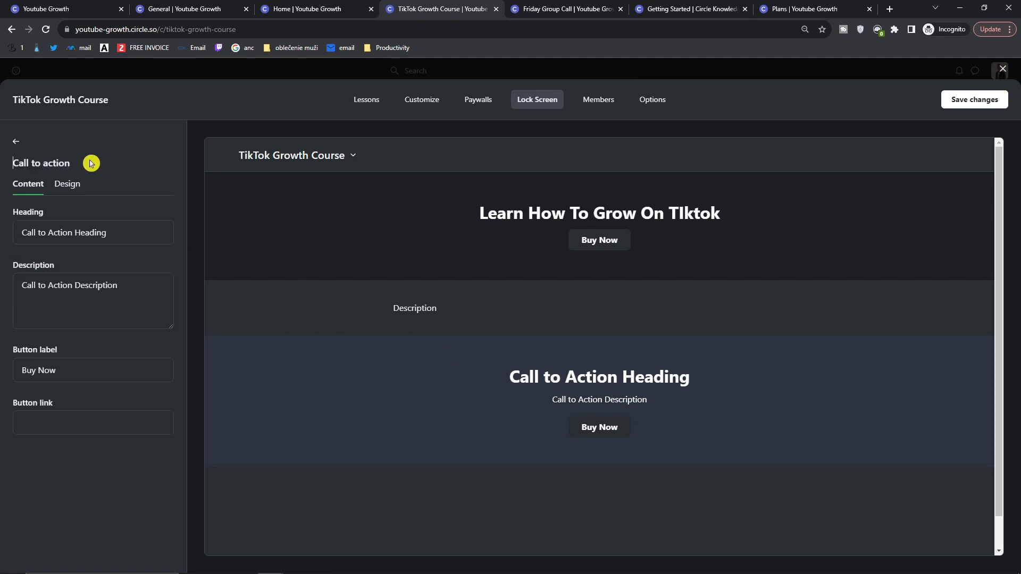
click(17, 143)
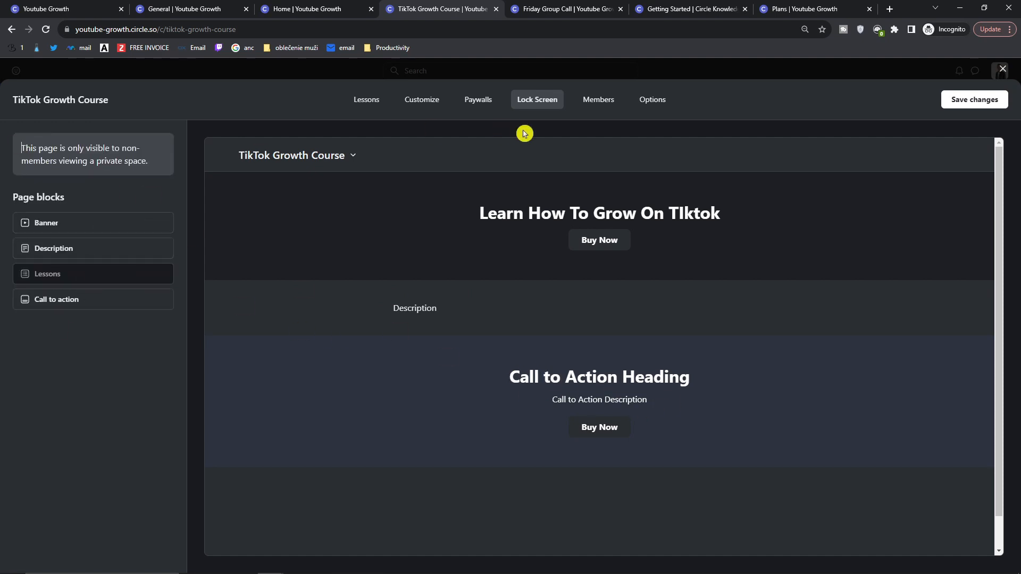
click(603, 111)
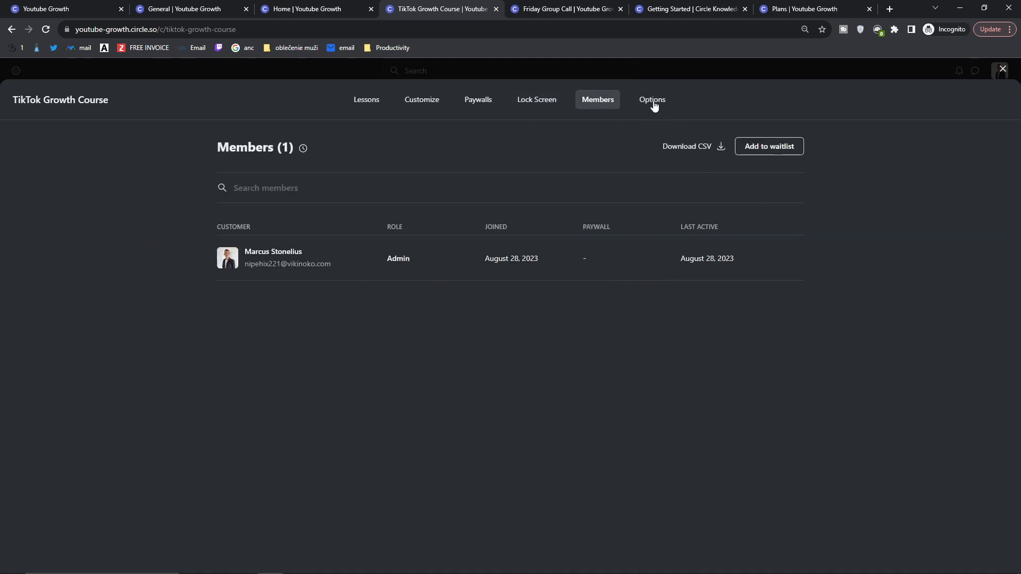
Review the course editor's Options, Lessons and Customize tabs, then close the editor
click(655, 106)
scroll(648, 179, down, 2)
scroll(648, 180, up, 3)
click(363, 101)
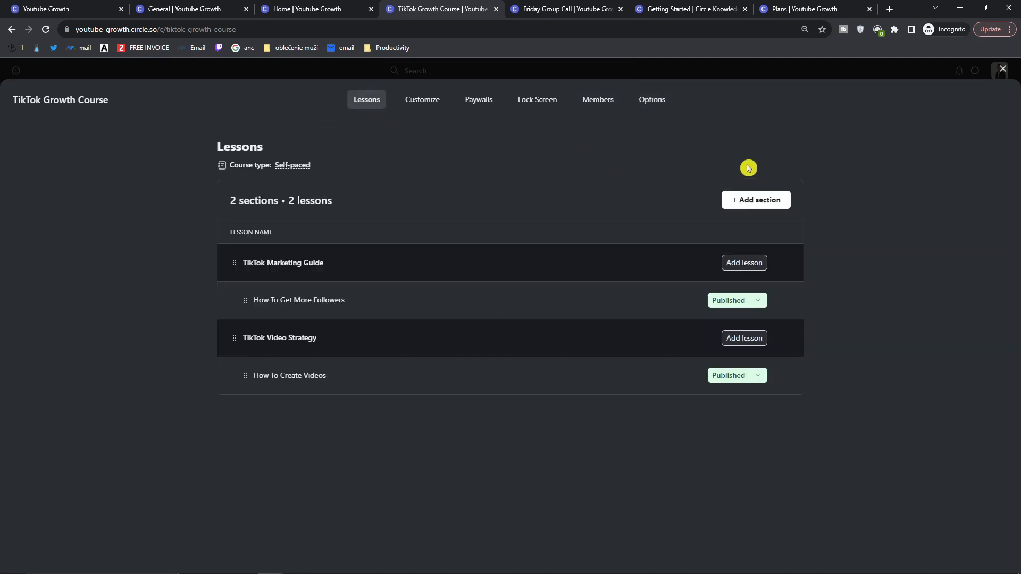
click(438, 101)
click(383, 101)
click(1003, 70)
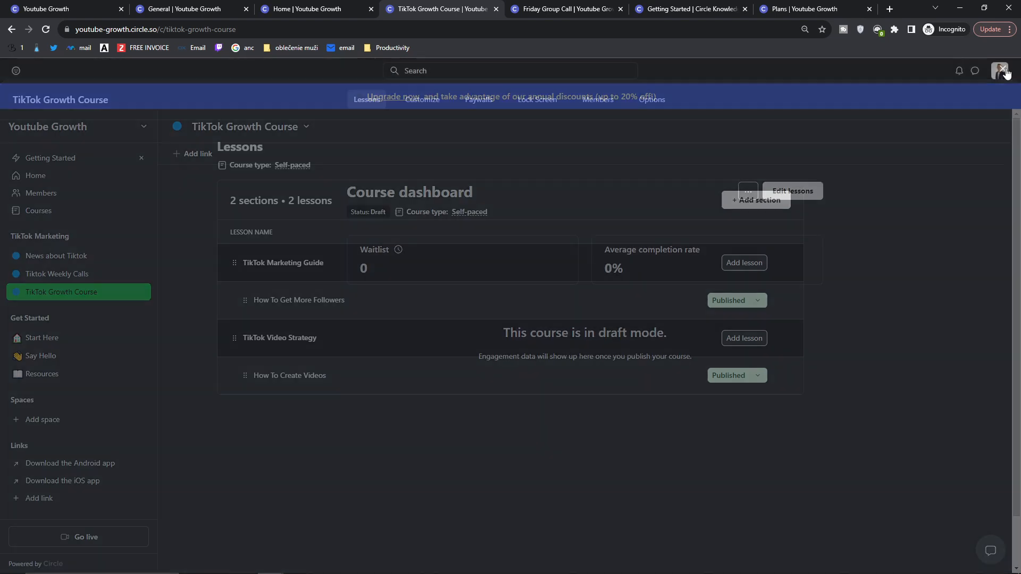
Visit the Tiktok Weekly Calls and News about TikTok spaces, then return to the TikTok Growth Course dashboard
click(69, 296)
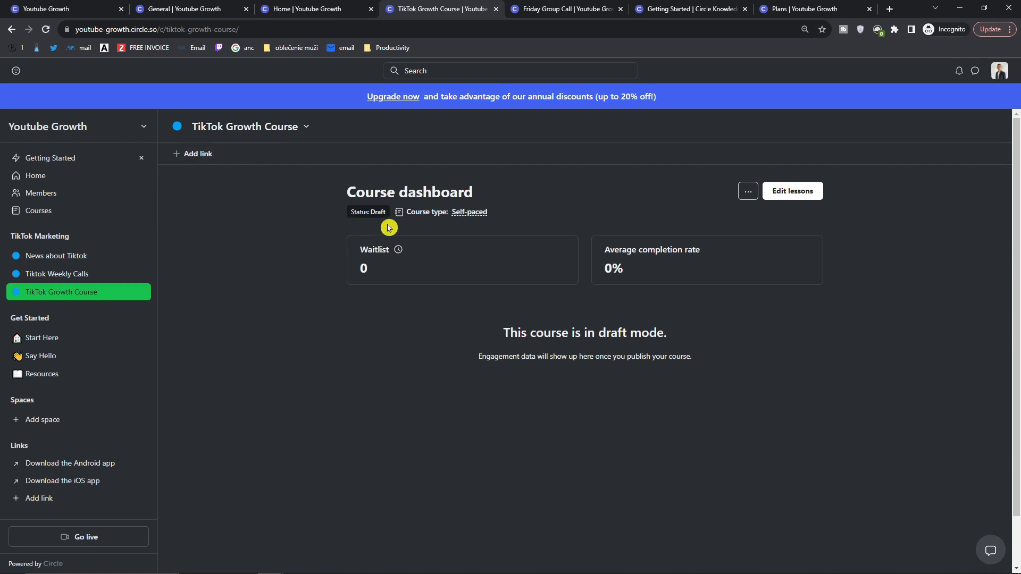
click(75, 273)
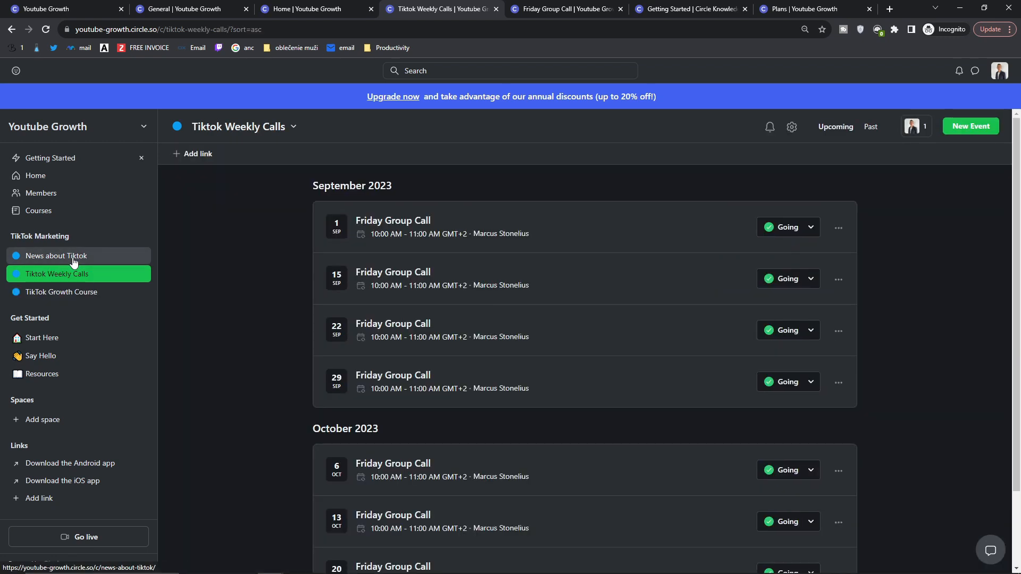
click(55, 256)
click(69, 292)
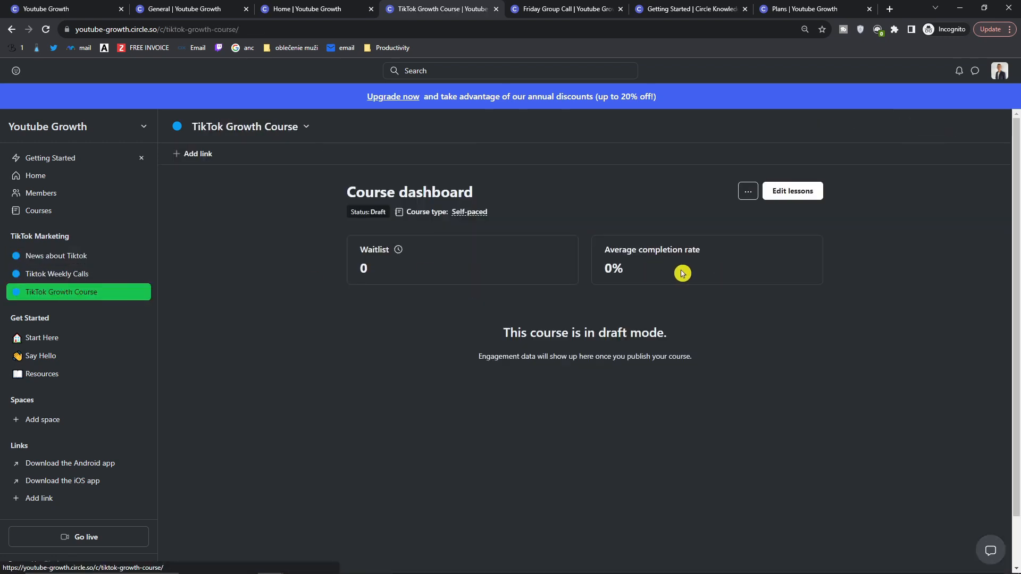
click(750, 192)
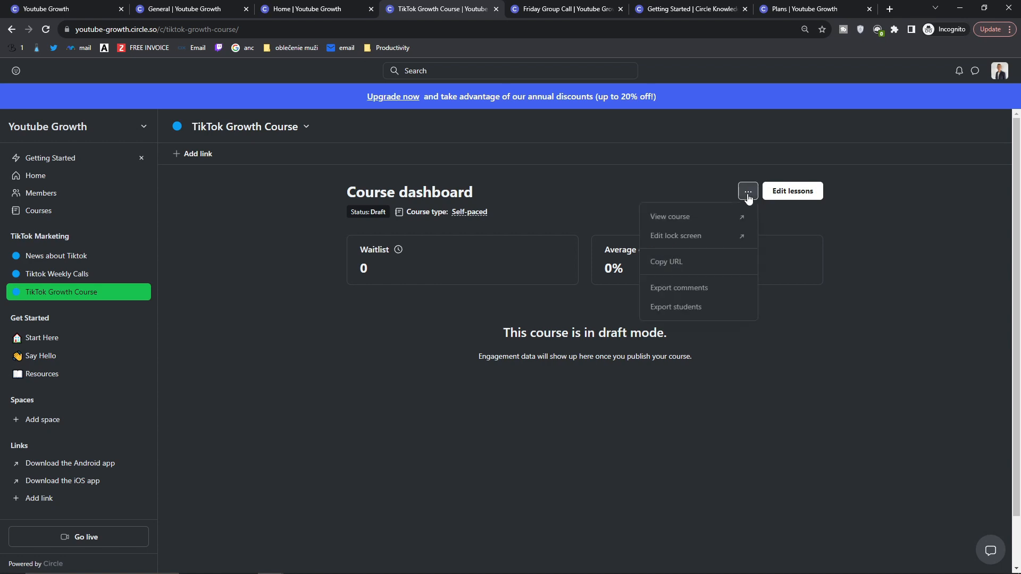
Preview the TikTok Growth Course and mark the How To Create Videos lesson complete
click(711, 217)
scroll(496, 294, down, 2)
scroll(497, 294, up, 2)
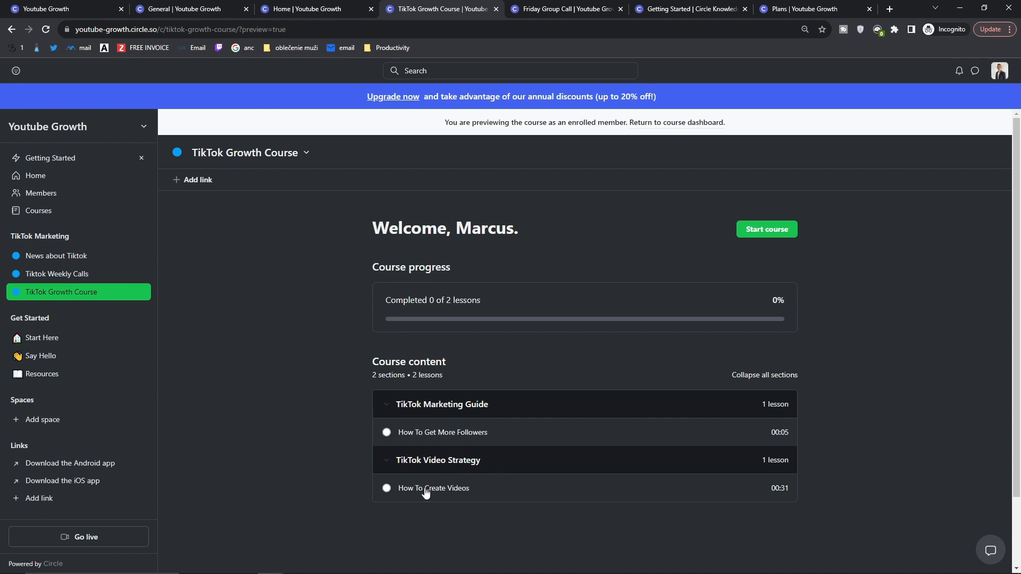
click(752, 237)
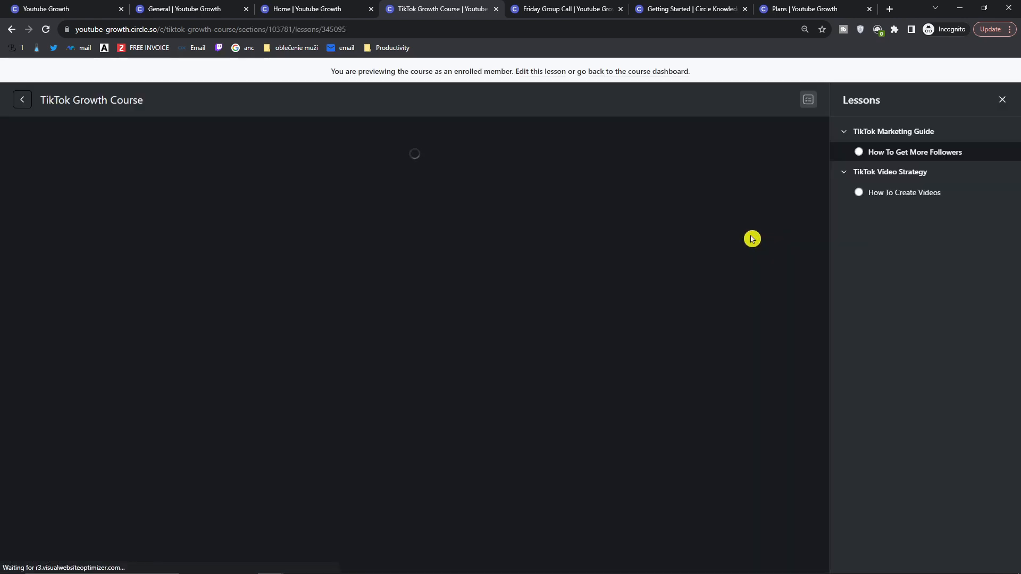
click(407, 324)
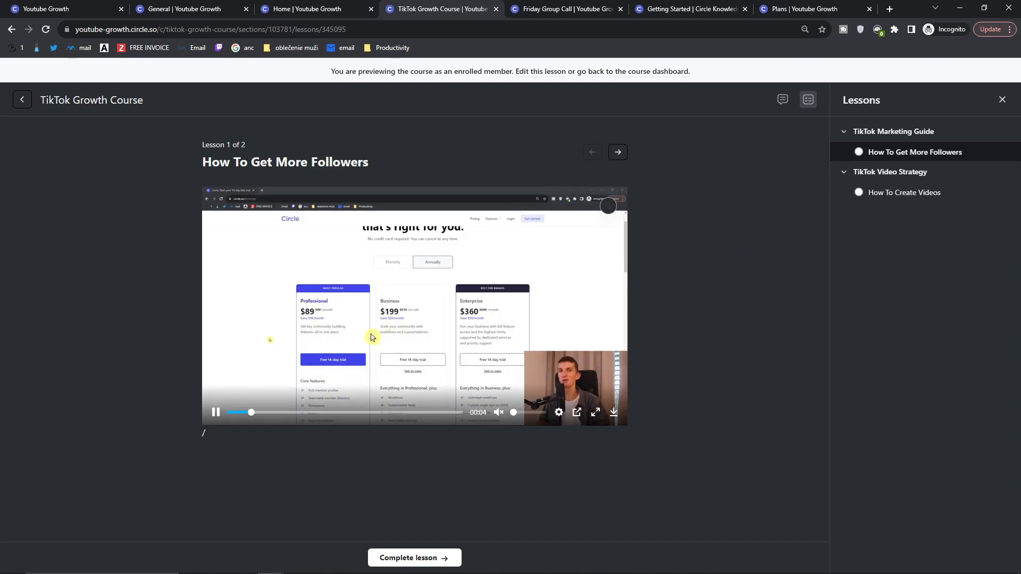
click(883, 195)
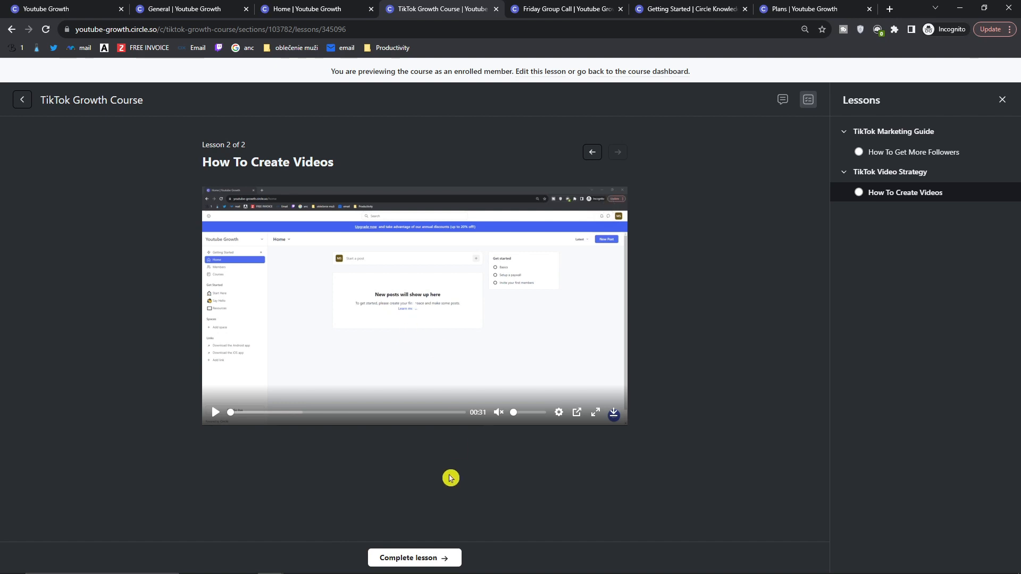
click(423, 559)
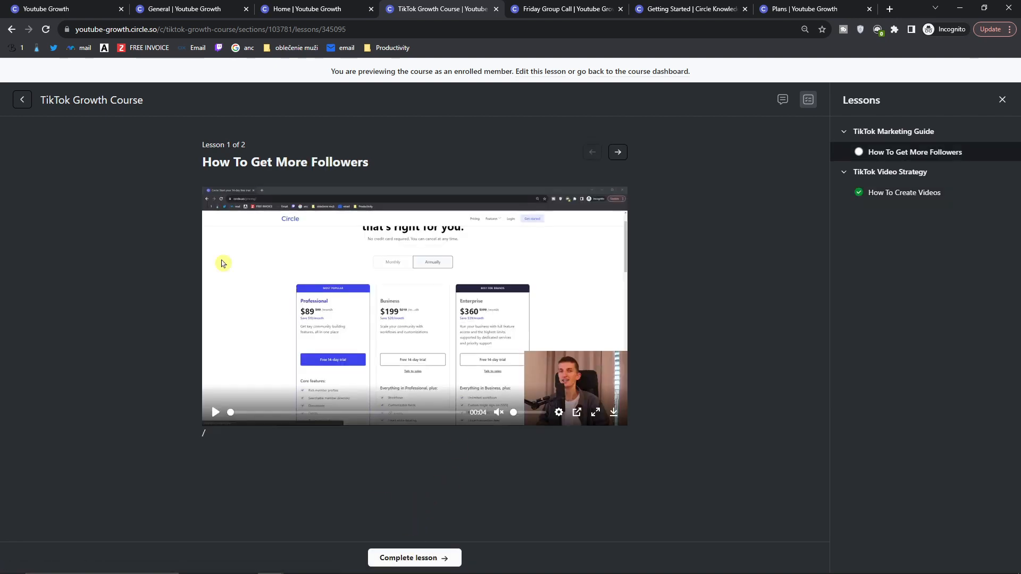
click(22, 100)
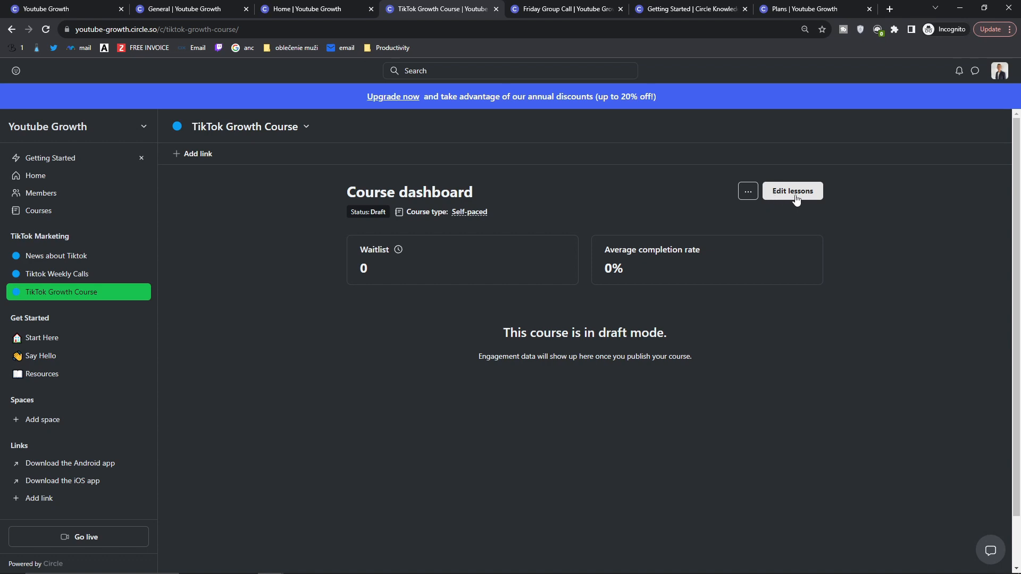
Copy the TikTok Growth Course URL and begin adding a new space to TikTok Marketing
click(748, 192)
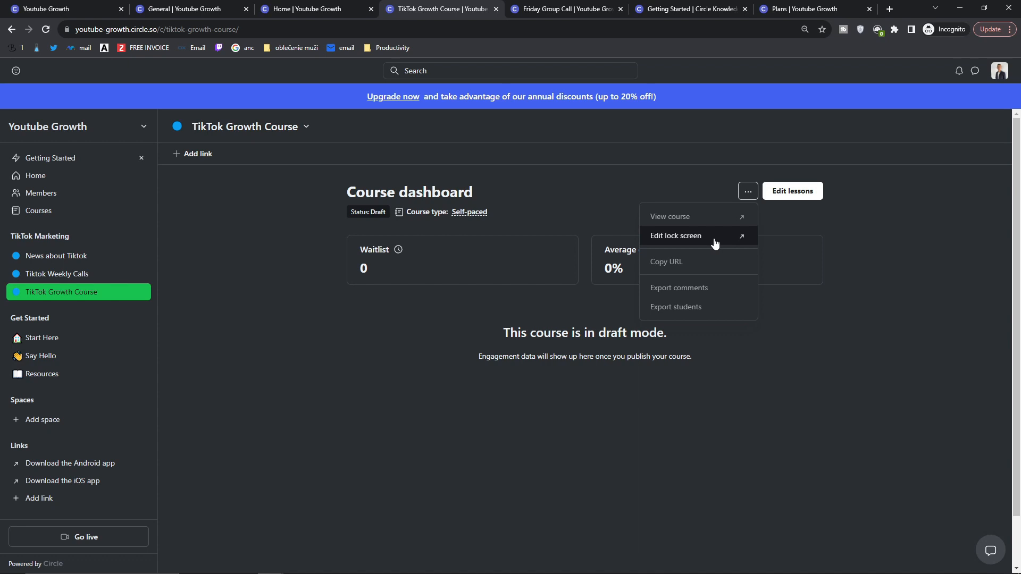
click(705, 265)
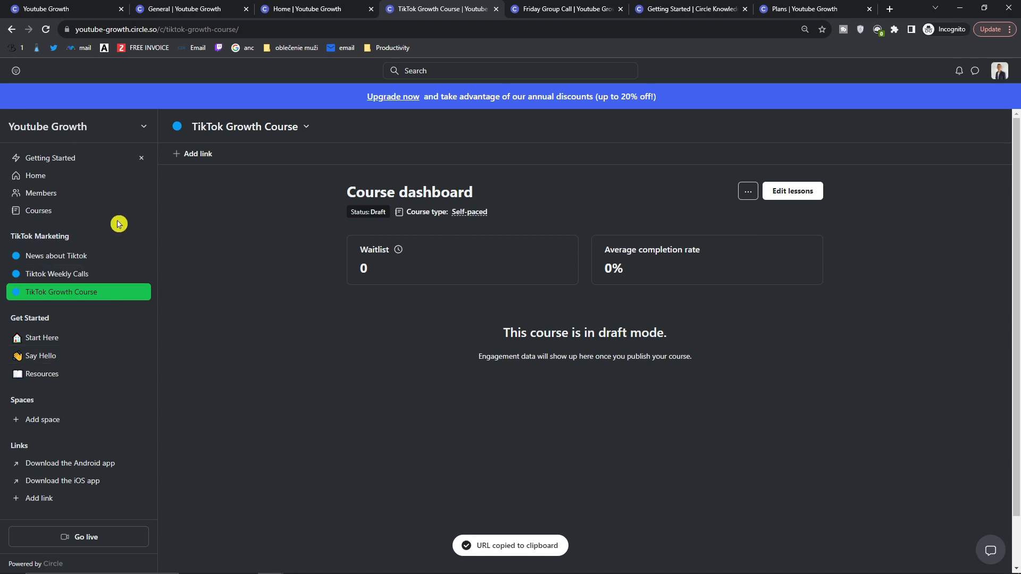
click(142, 236)
click(115, 261)
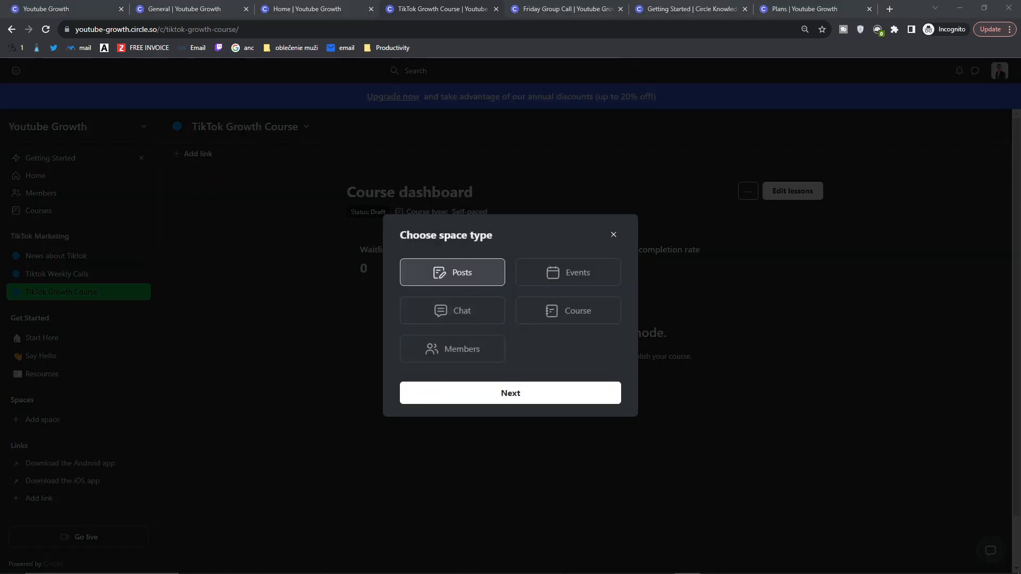
Create an open Chat space named TikTok Group Chat in the TikTok Marketing group
click(488, 308)
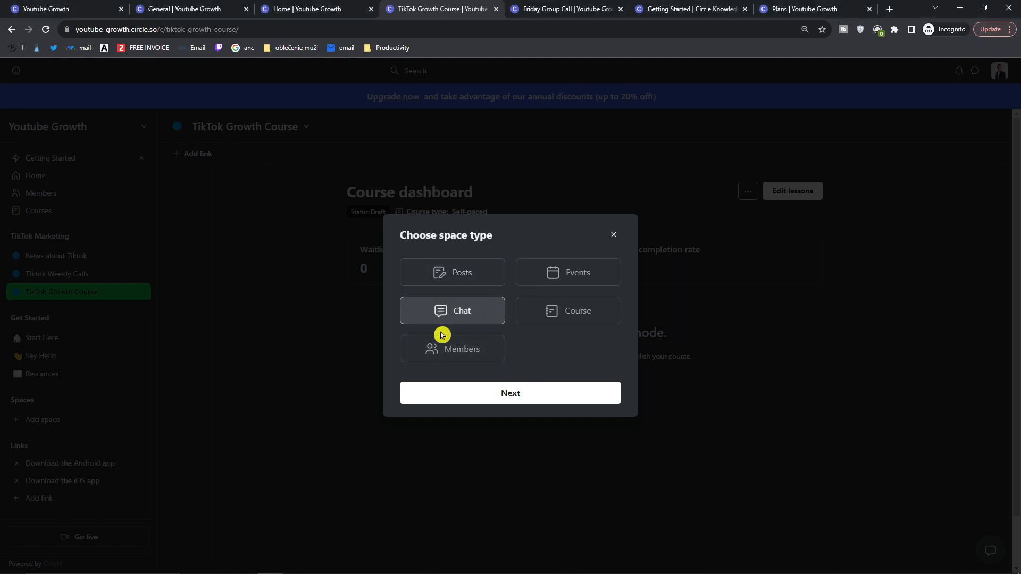
click(483, 402)
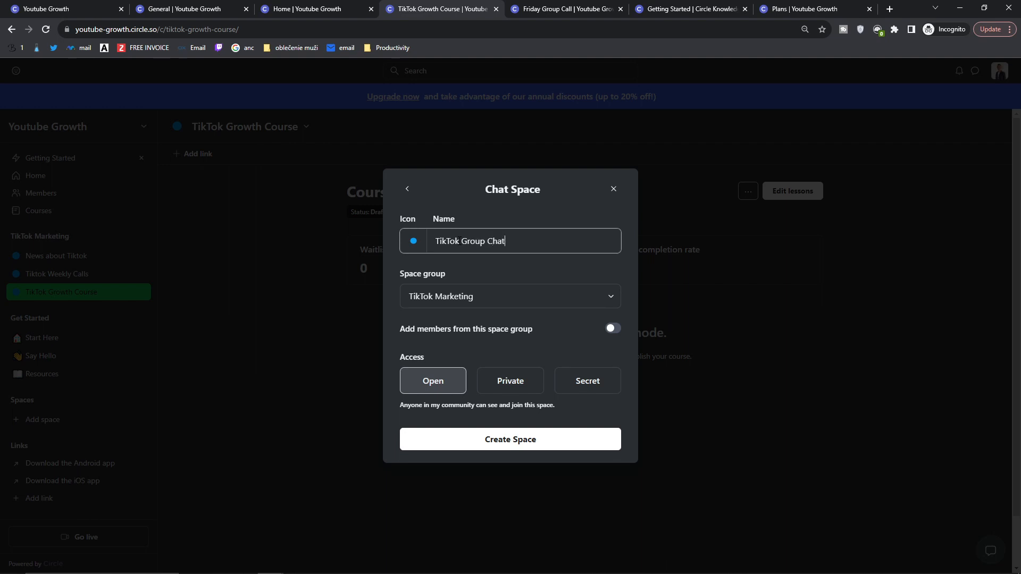
click(481, 291)
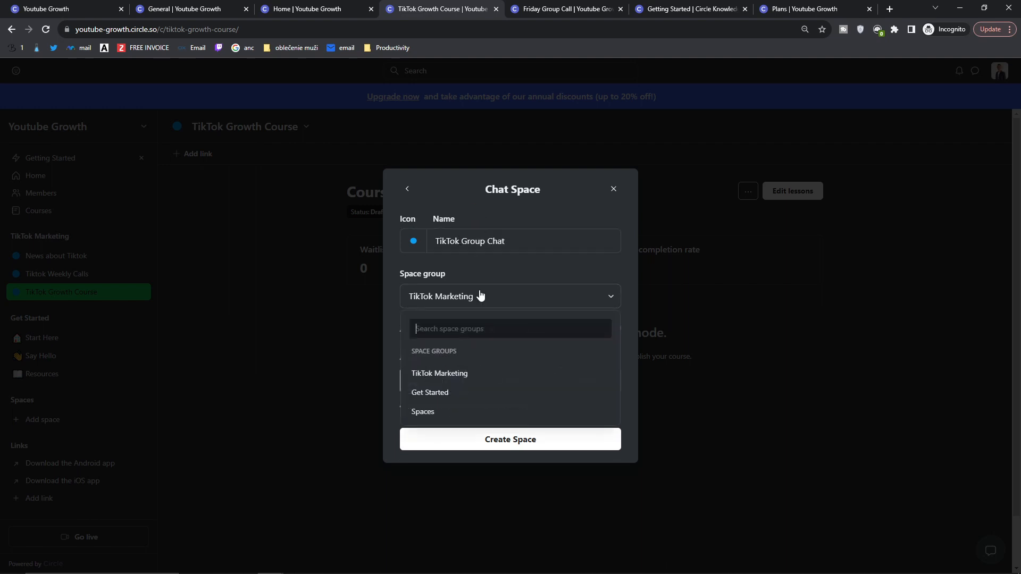
click(461, 372)
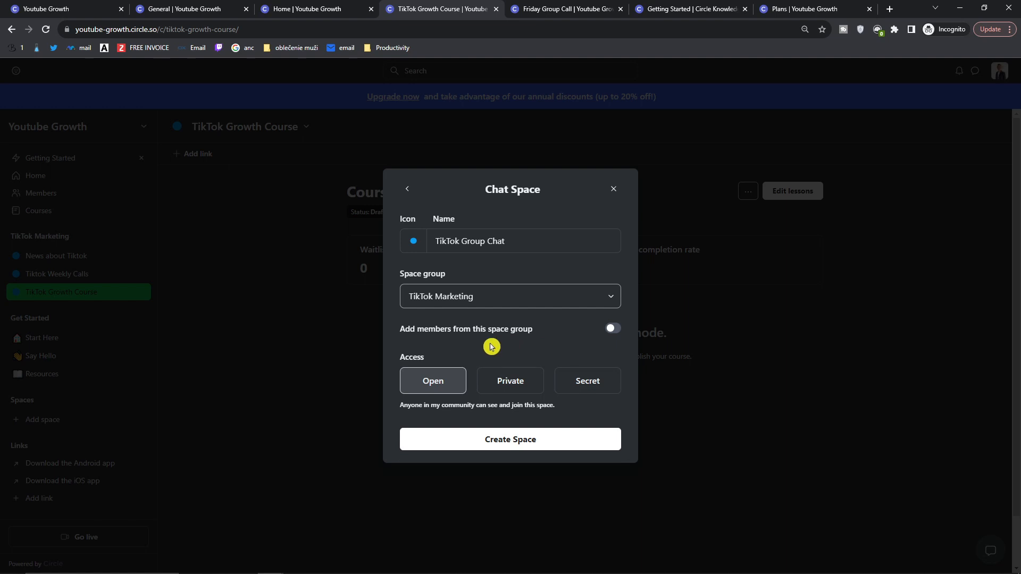
click(529, 443)
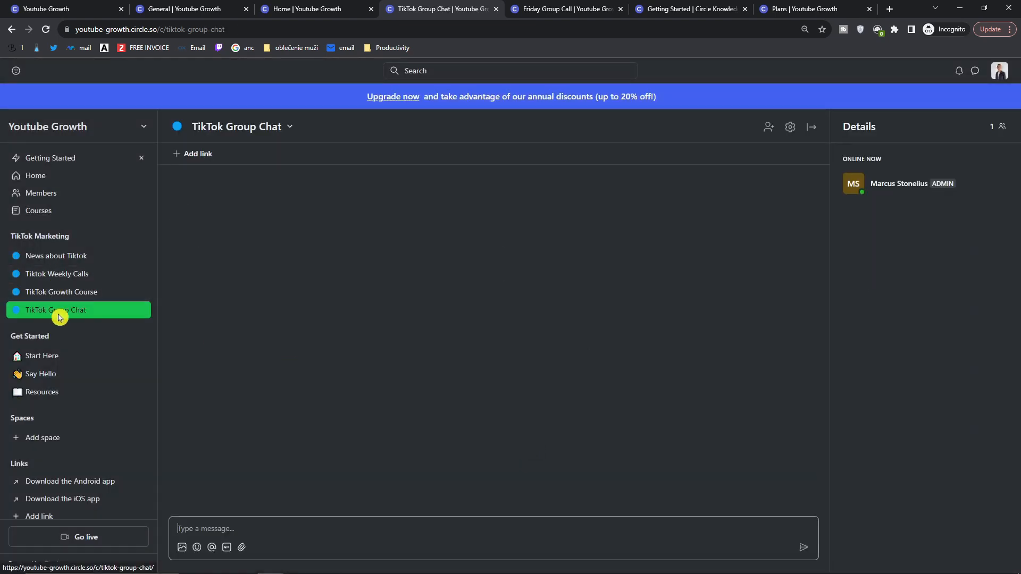
Send the test messages 123, xx, s, w and s in TikTok Group Chat
click(236, 529)
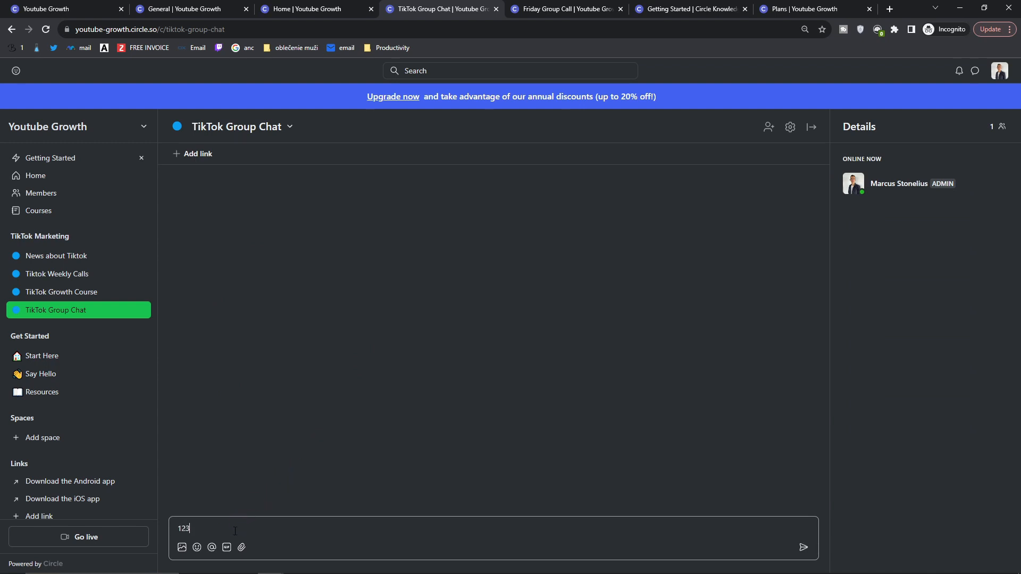
text(123)
key(Return)
text(xx)
key(Return)
text(s)
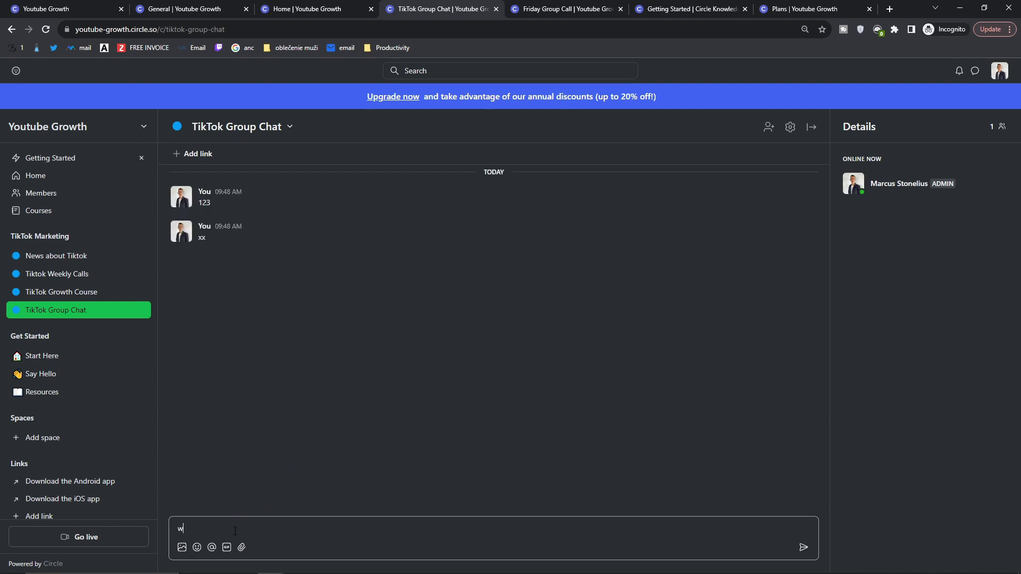
key(Return)
text(w)
key(Return)
text(s)
key(Return)
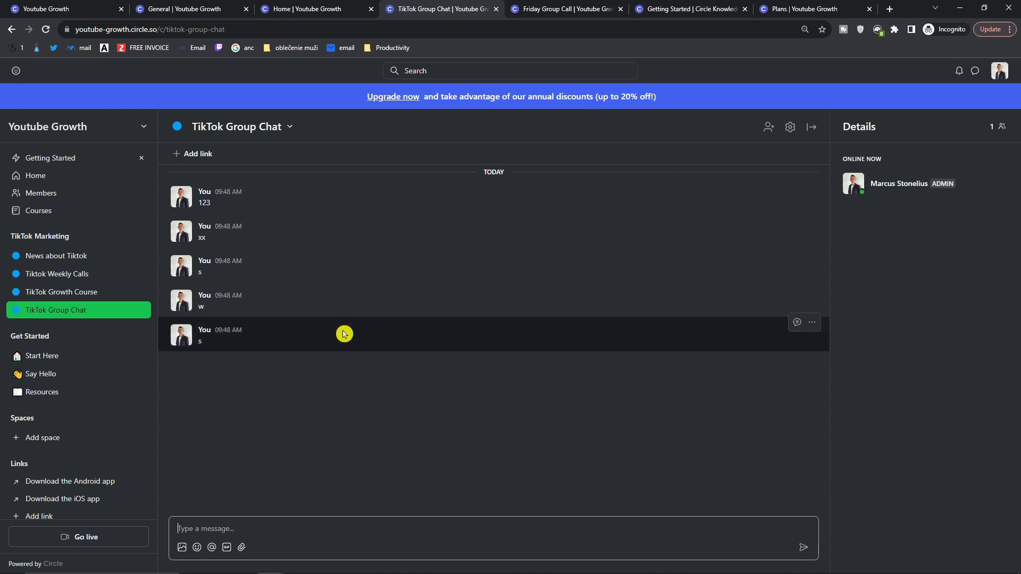
Post an xxx thread reply on the last s message and cancel an image attachment
click(812, 323)
click(796, 322)
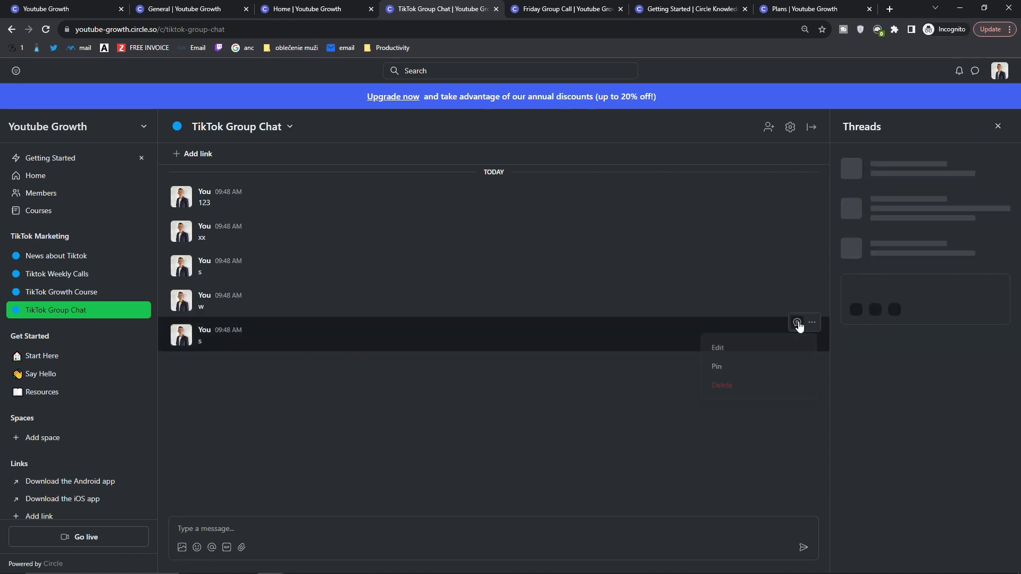
text(xxx)
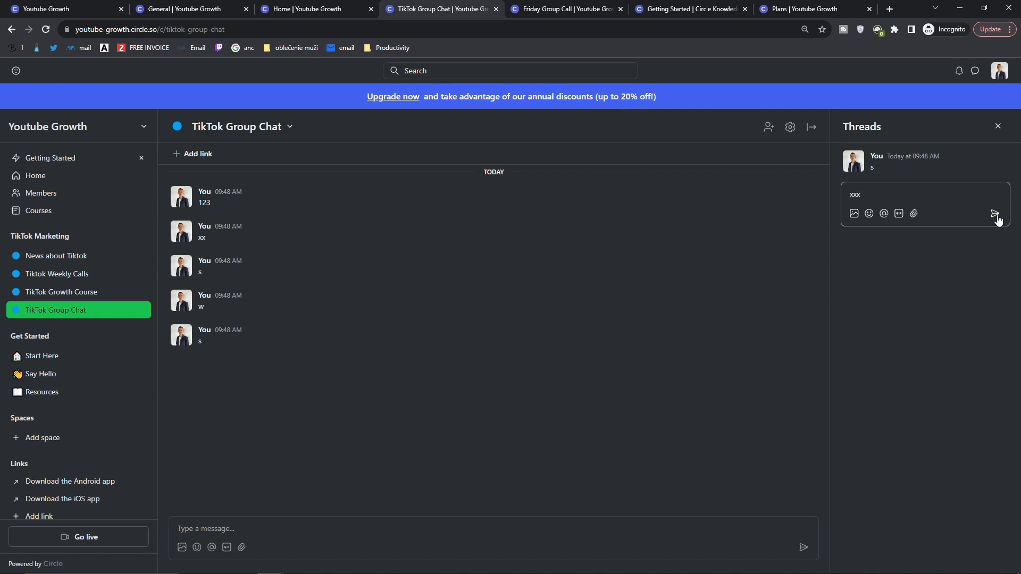
click(995, 215)
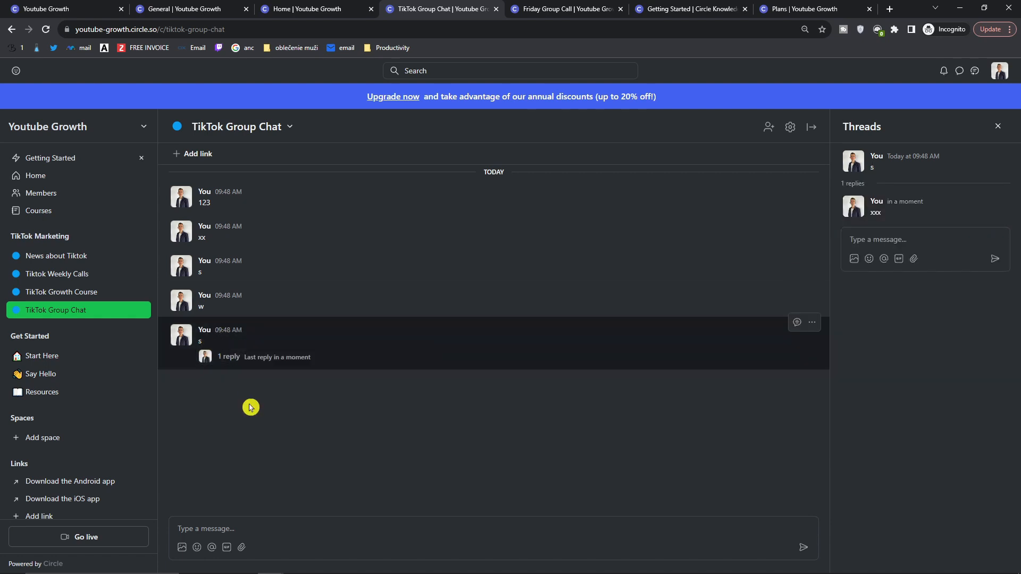
click(182, 547)
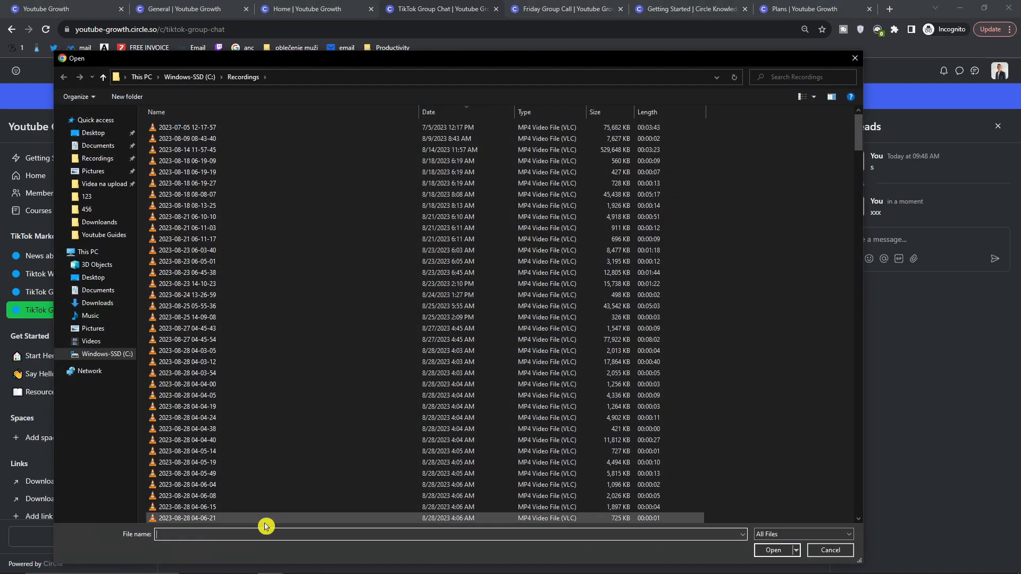
click(831, 554)
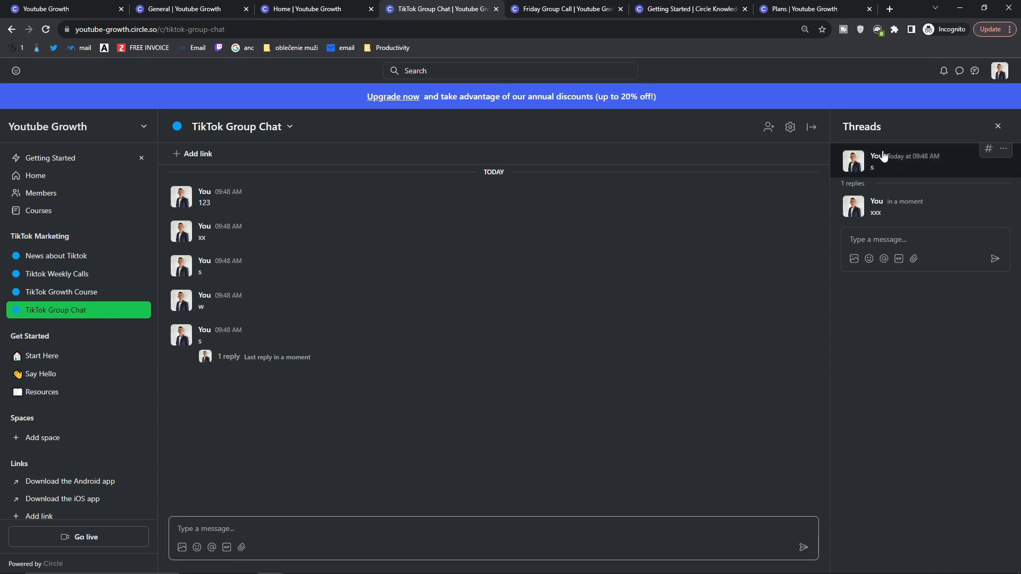
click(791, 133)
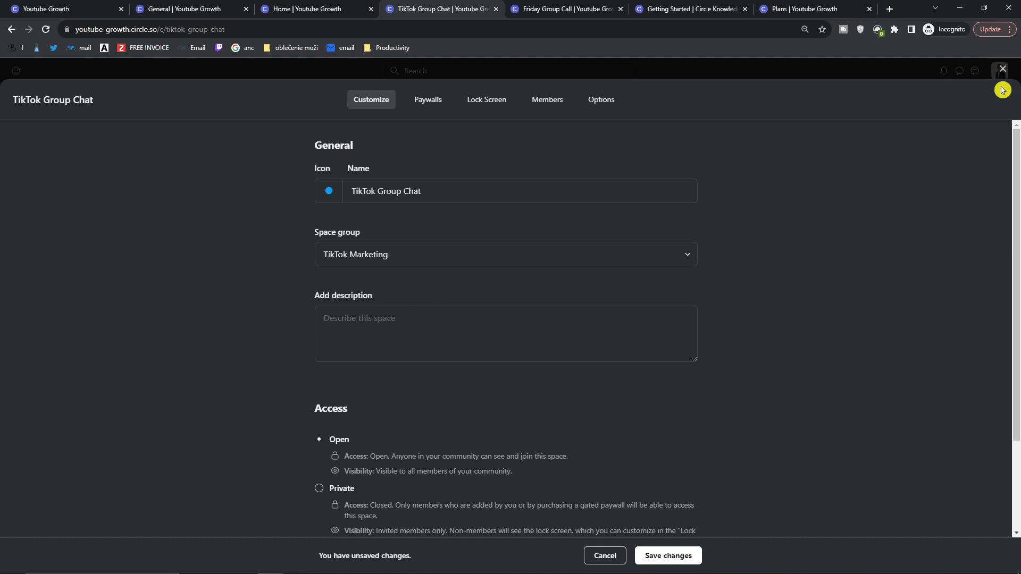
Browse the TikTok Group Chat settings' Lock Screen, Members and Options tabs, closing without changes
click(1003, 70)
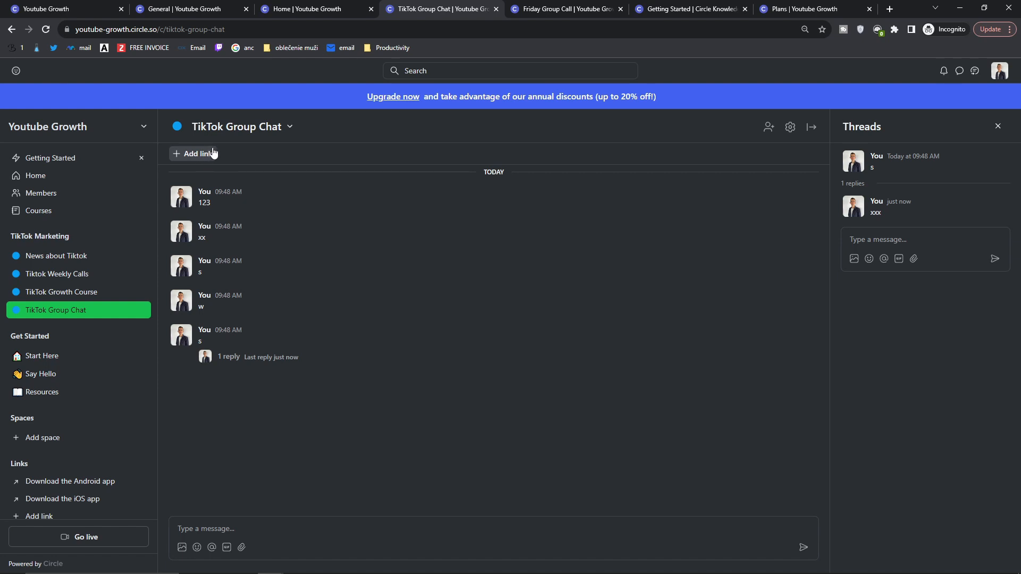
click(790, 127)
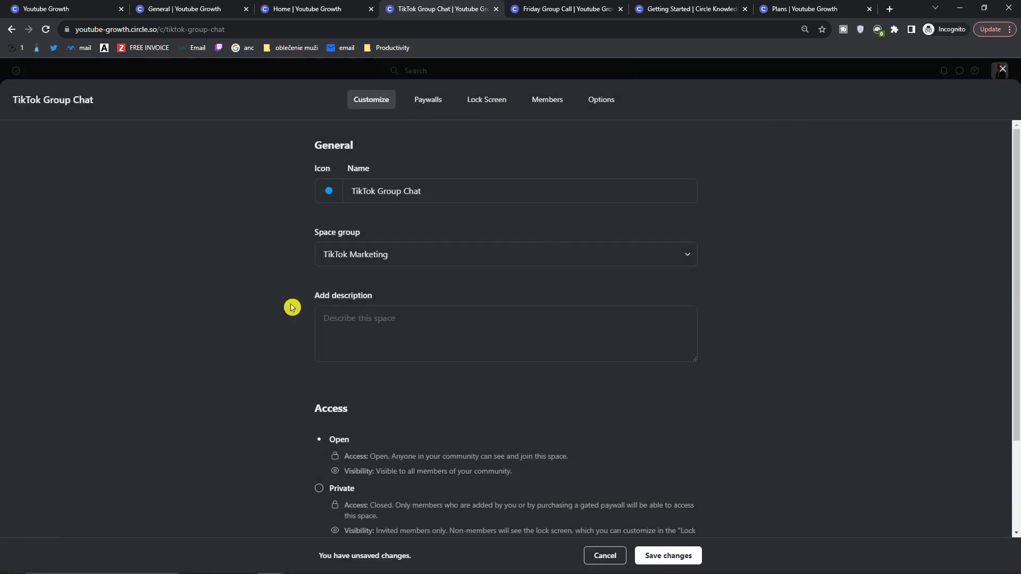
scroll(292, 307, down, 3)
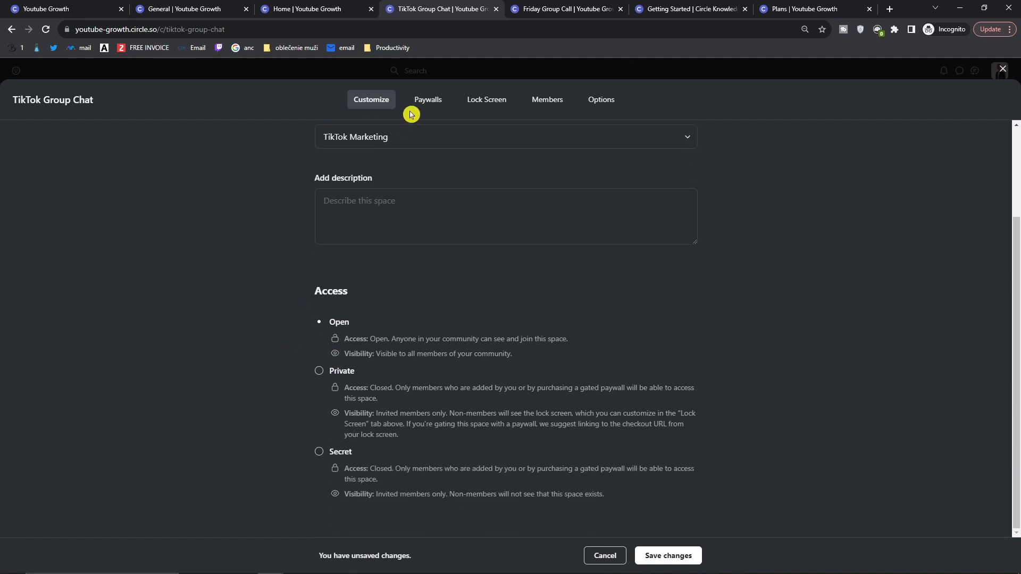
click(489, 101)
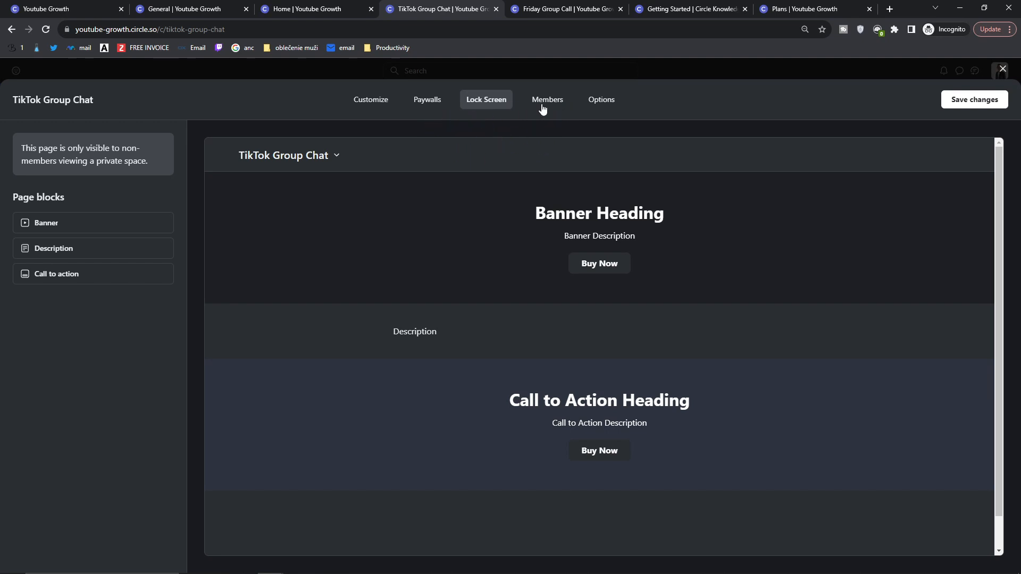
click(524, 102)
click(410, 142)
click(601, 100)
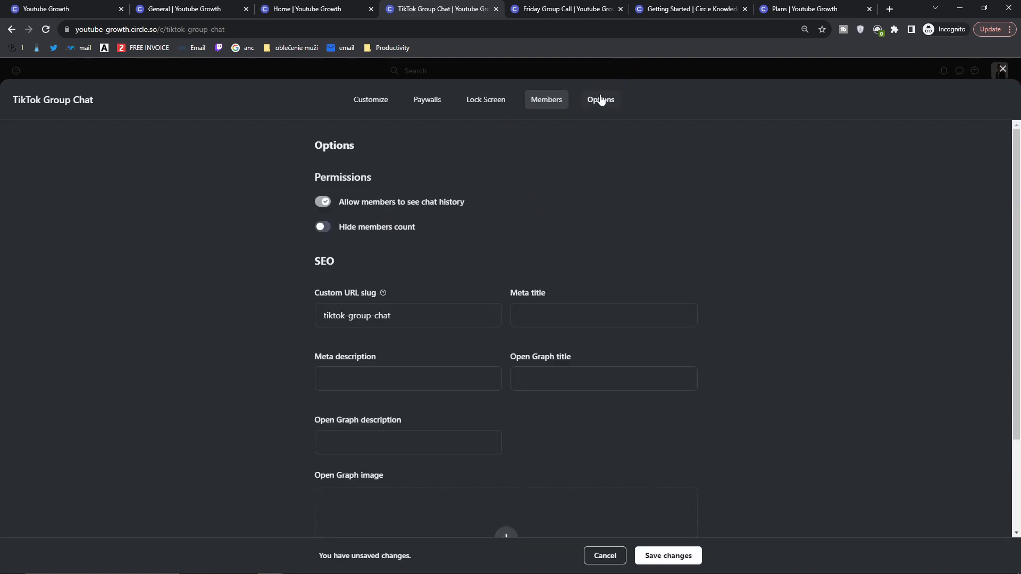
scroll(465, 356, down, 2)
scroll(465, 356, up, 2)
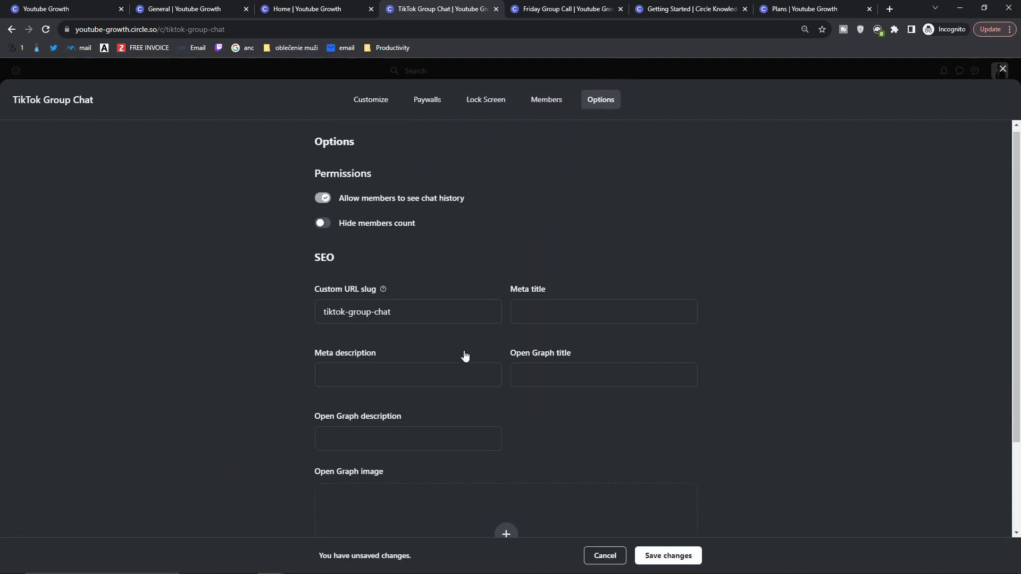
click(1002, 70)
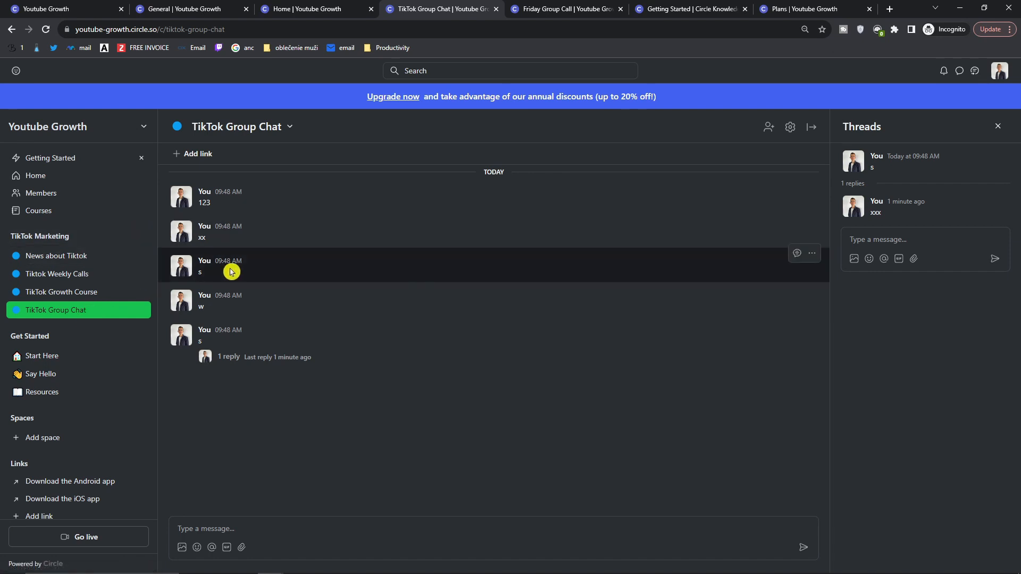
Delete the last s message and its xxx thread reply from TikTok Group Chat
click(936, 249)
click(813, 323)
click(763, 386)
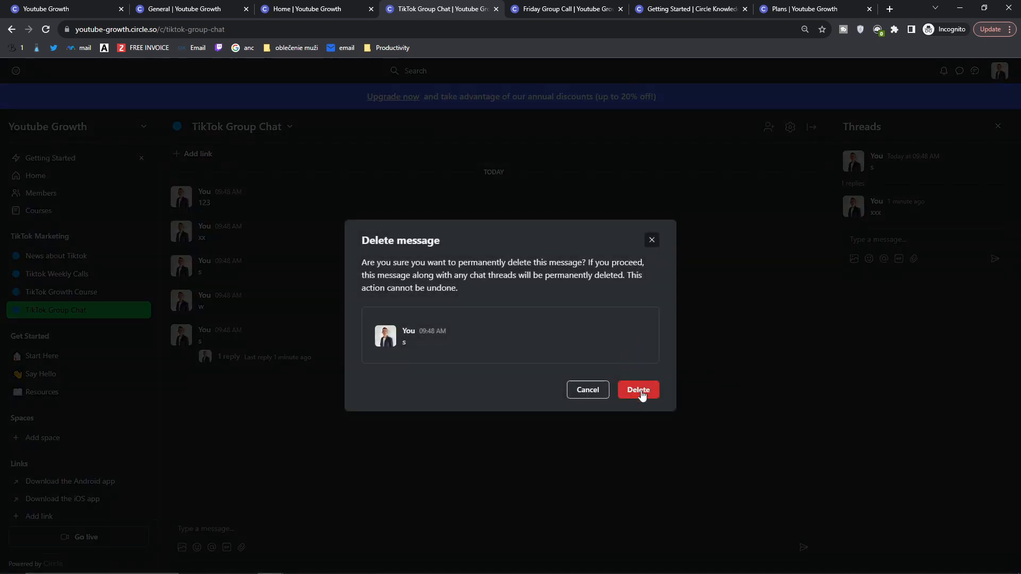
click(640, 392)
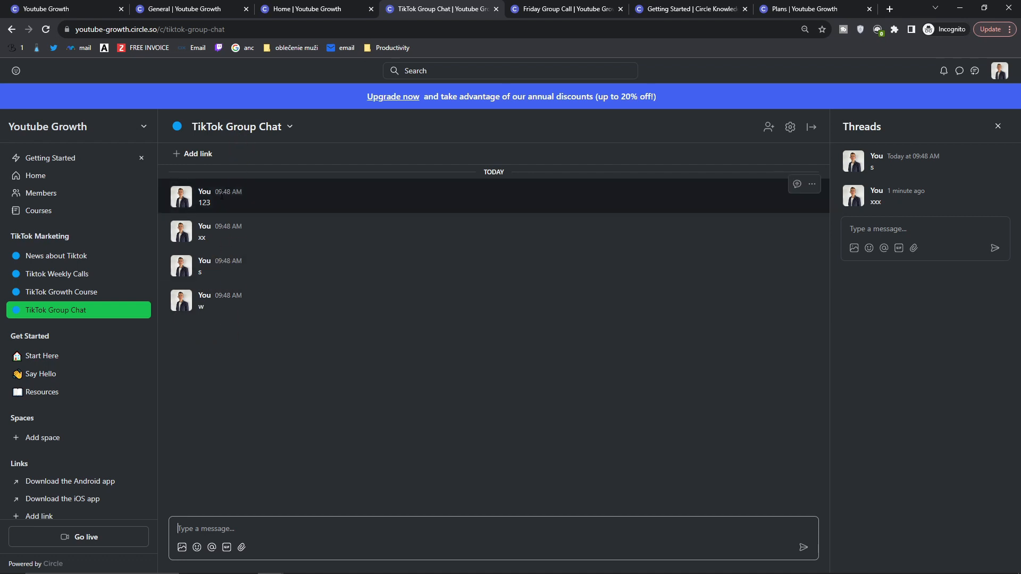
Add a Members-type space named Members in Tiktok under the TikTok Marketing group
click(142, 240)
click(122, 257)
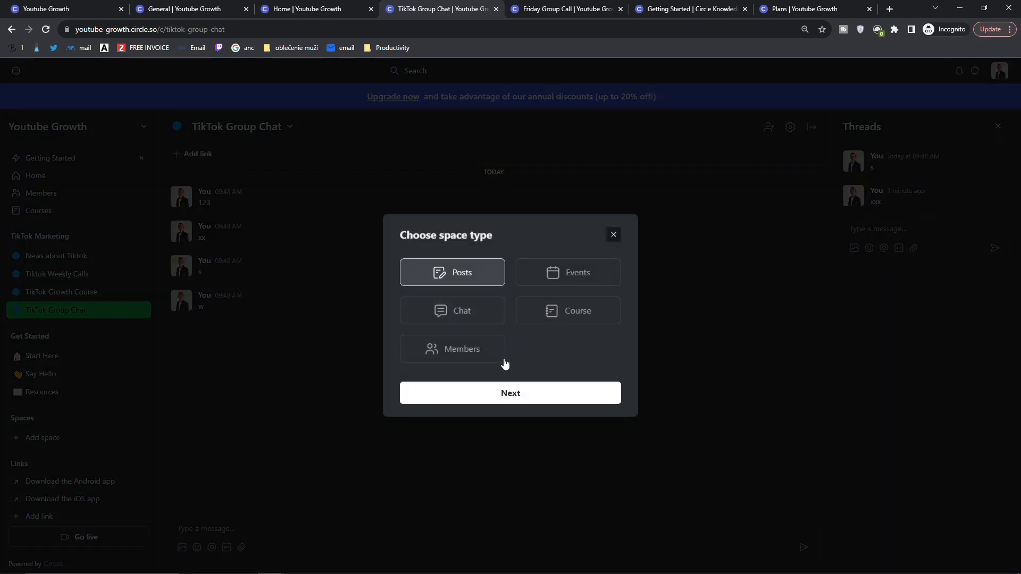
click(468, 356)
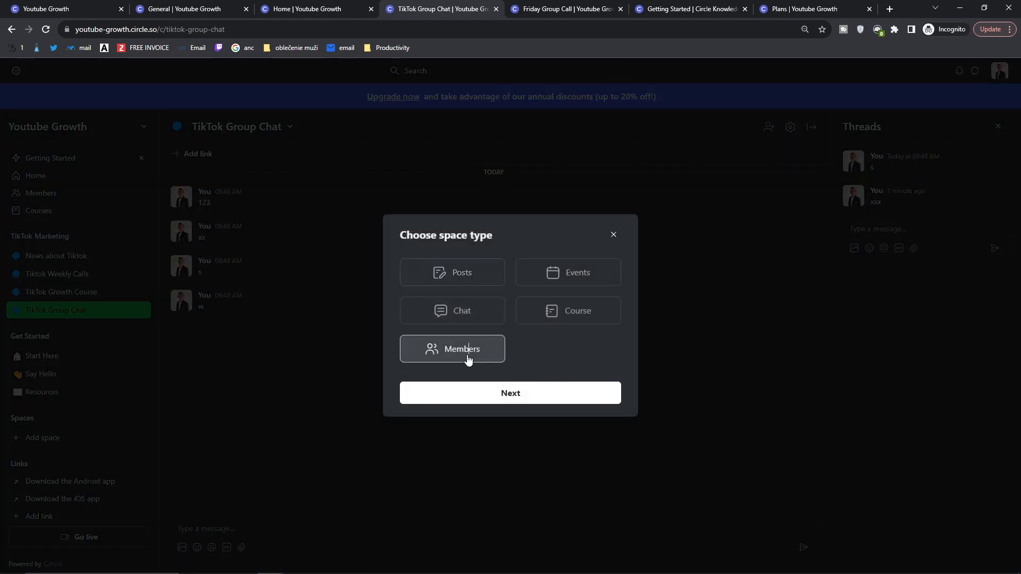
click(614, 236)
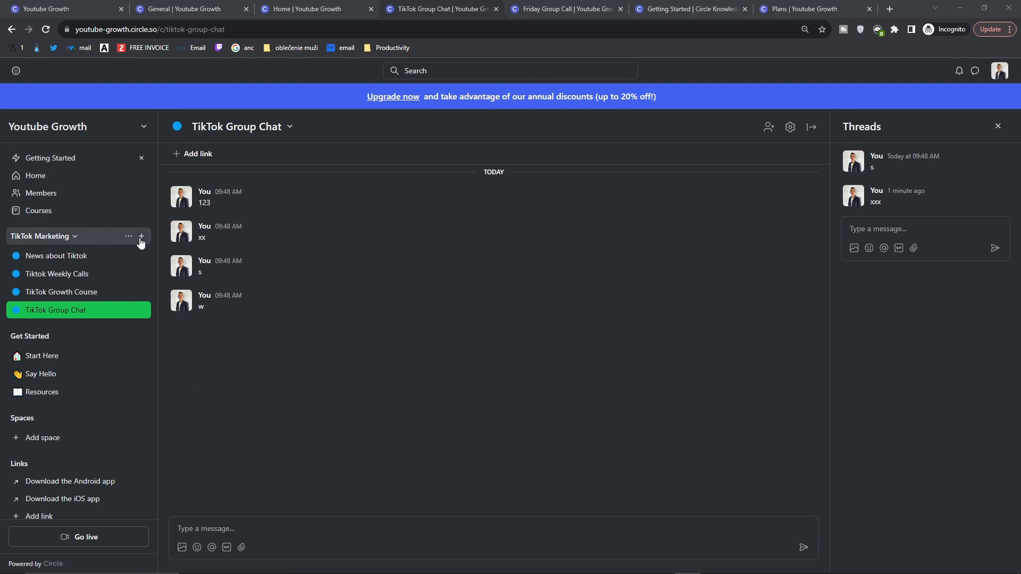
click(141, 239)
click(110, 258)
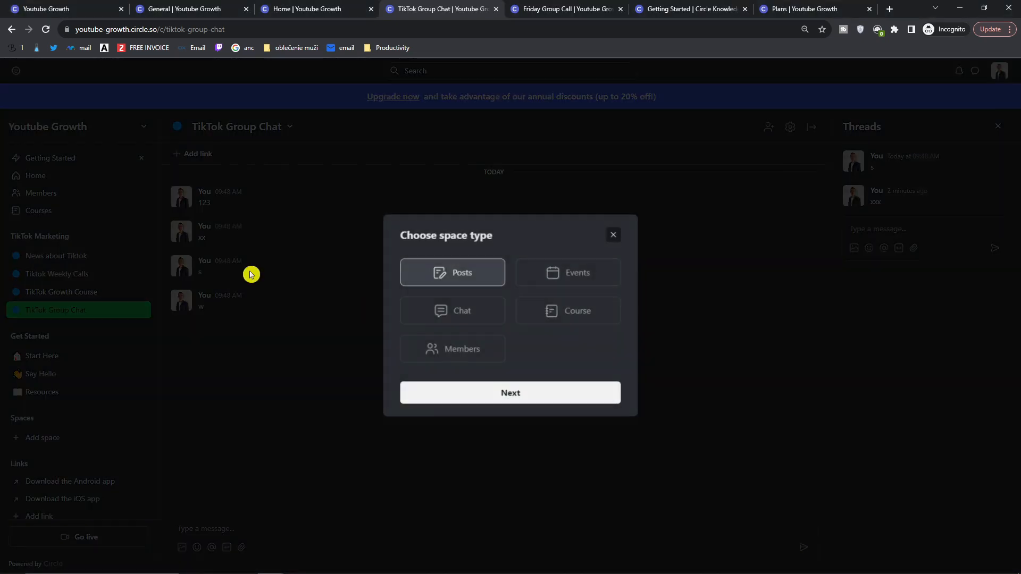
click(474, 359)
click(549, 395)
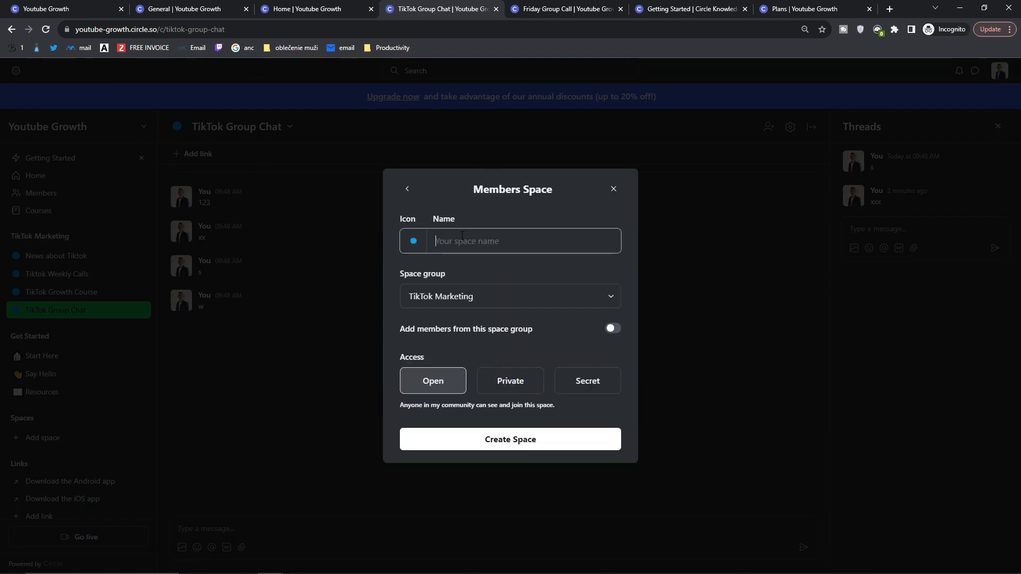
text(Members in Tiktok)
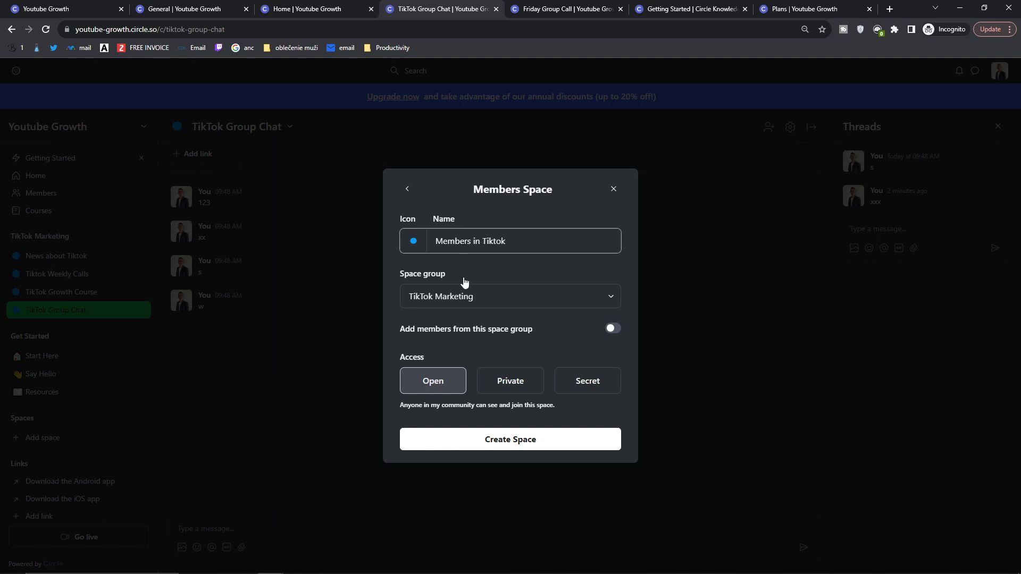
click(493, 437)
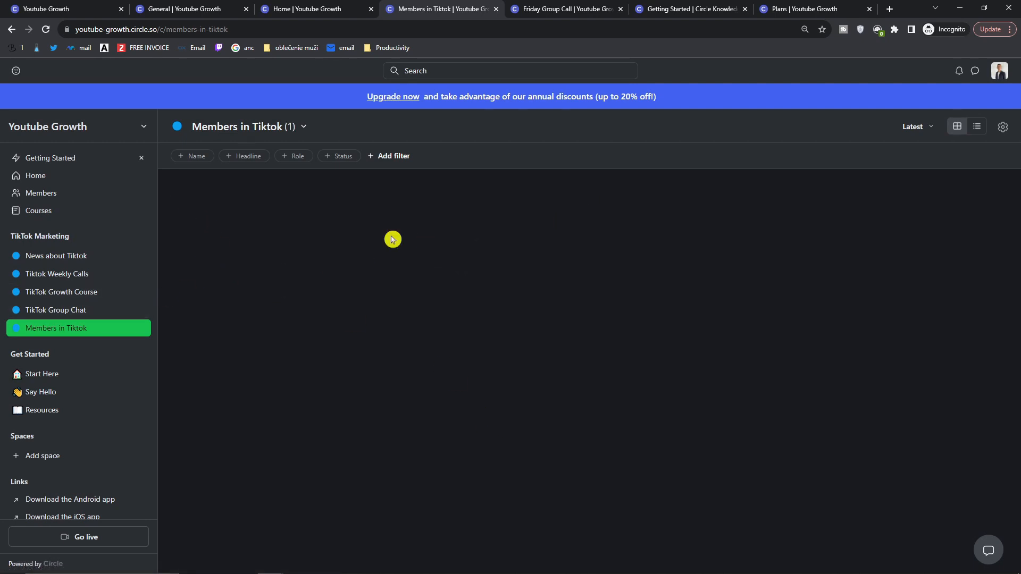
Filter the member list, then switch between the News about Tiktok and Members in Tiktok spaces
click(186, 158)
click(30, 326)
click(62, 265)
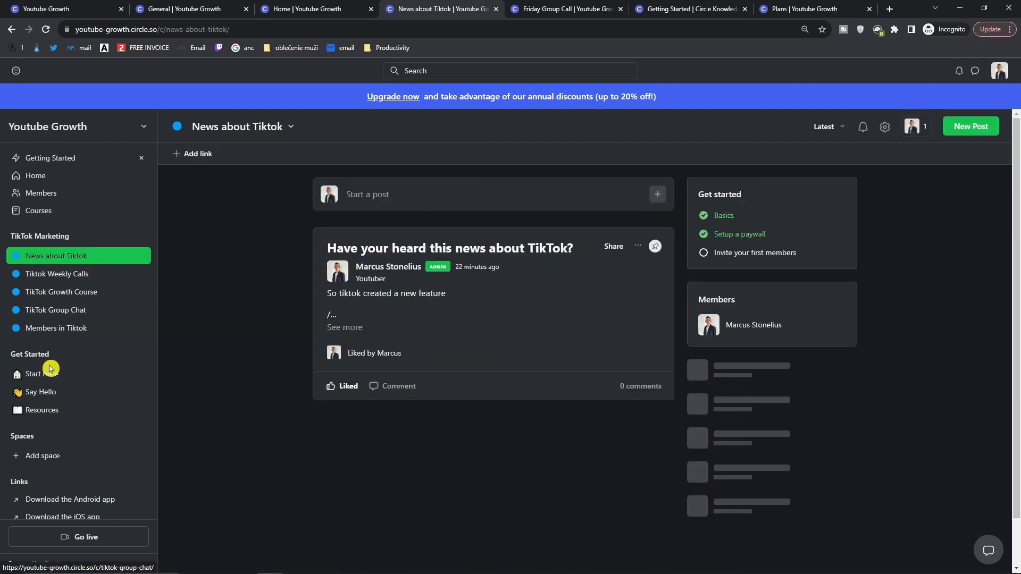
click(27, 332)
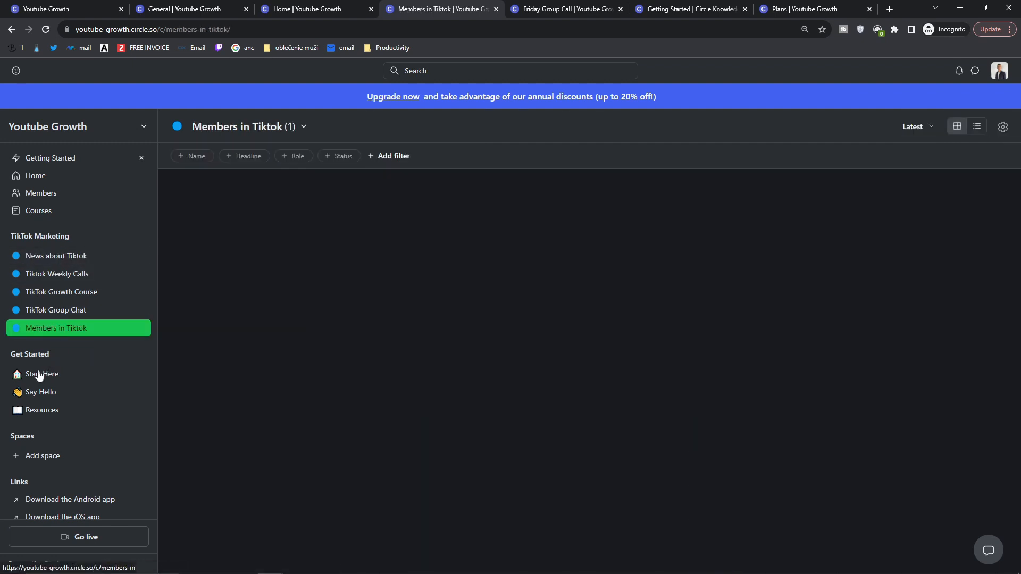
click(46, 337)
click(49, 324)
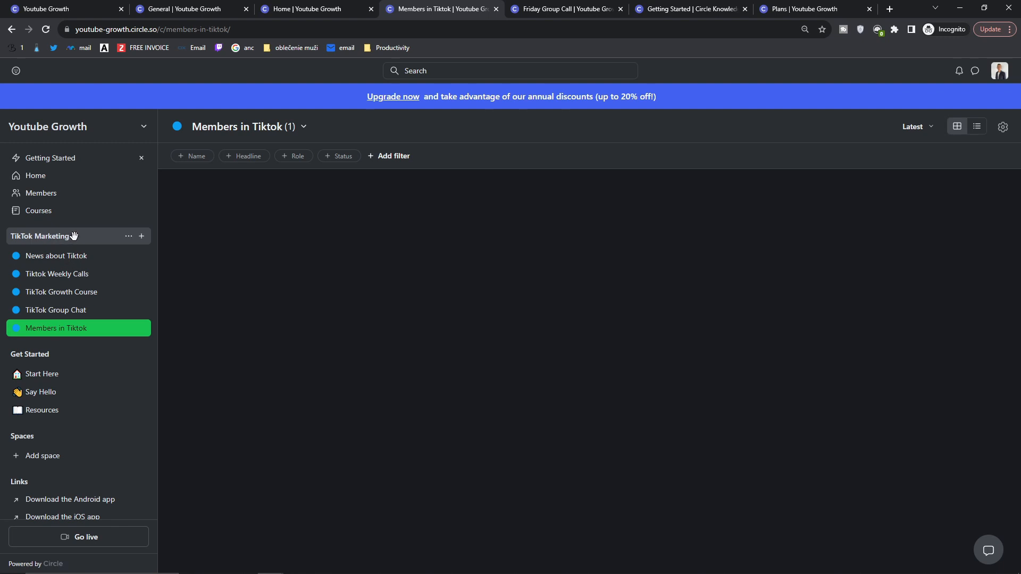
Tour each TikTok space in the sidebar, then open the admin Spaces overview
click(71, 262)
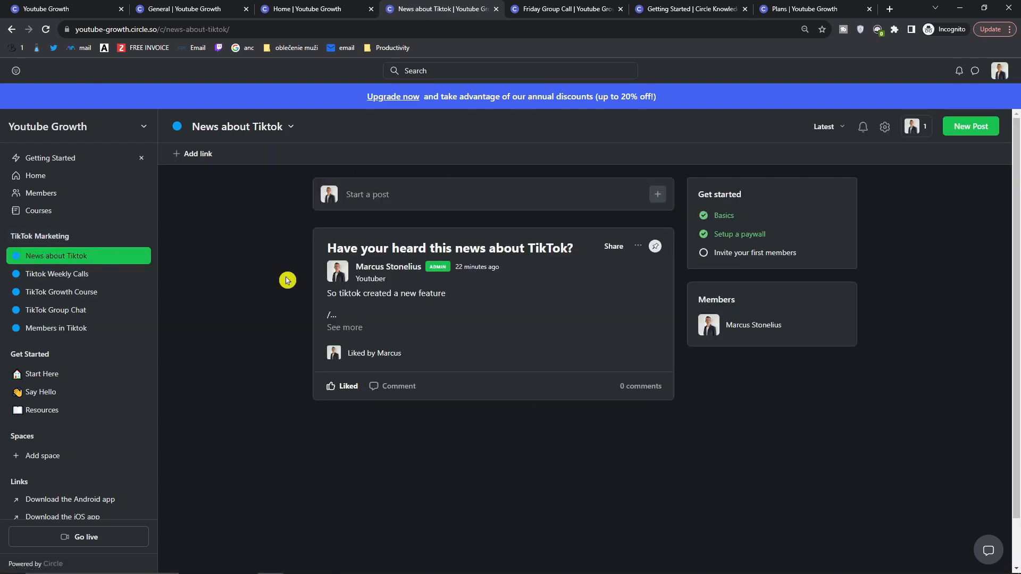
click(60, 275)
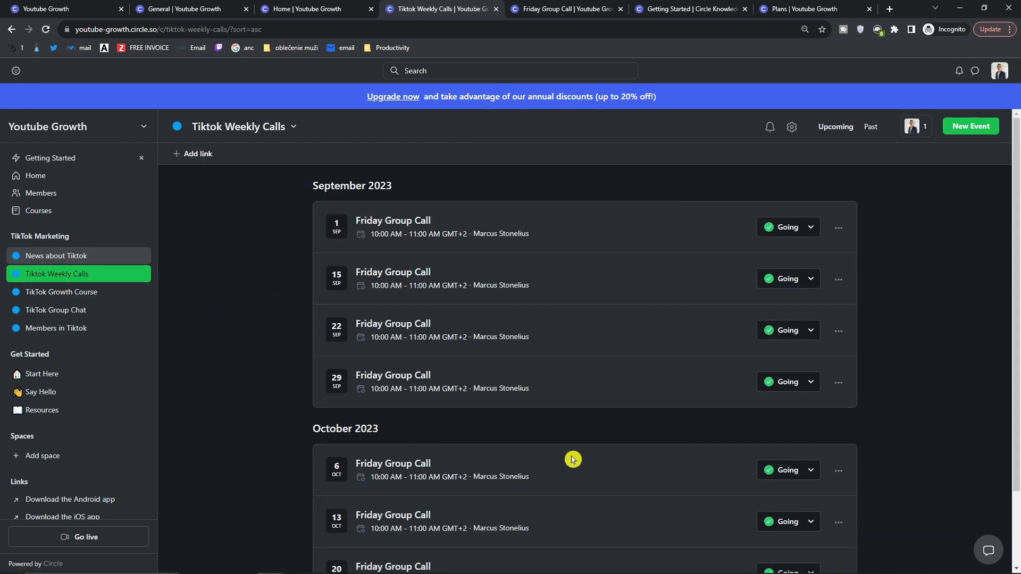
click(21, 291)
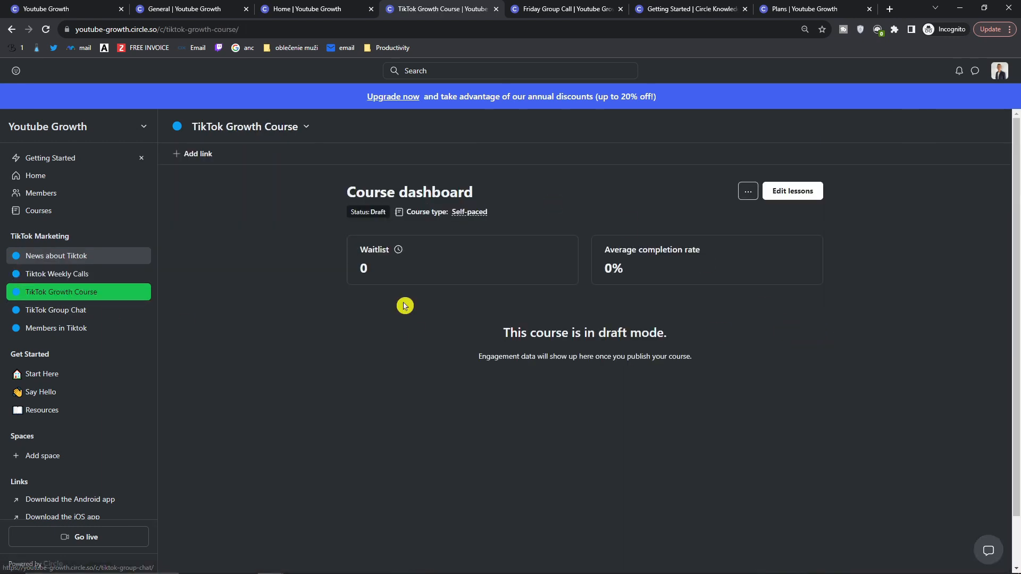
click(101, 313)
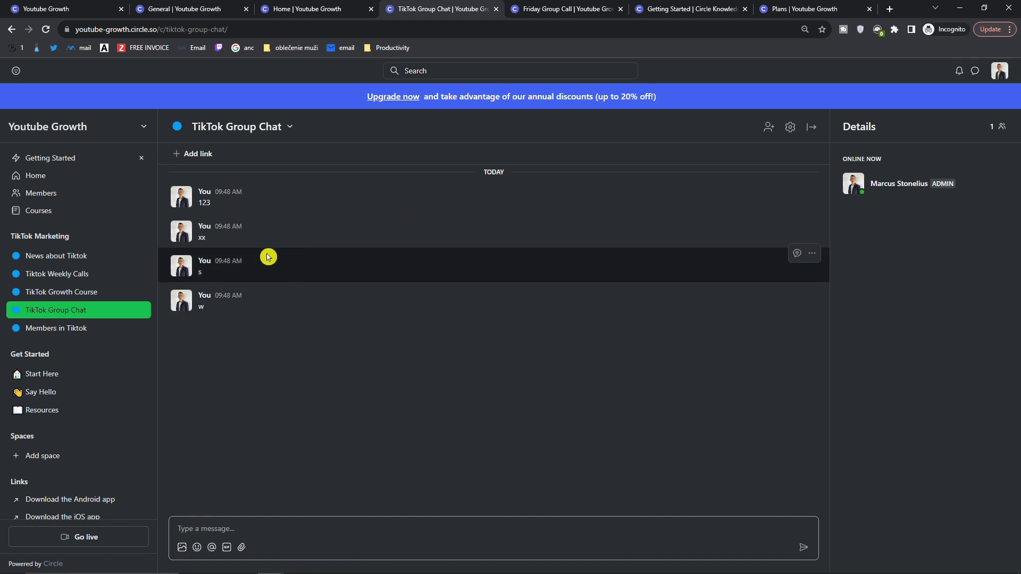
click(64, 326)
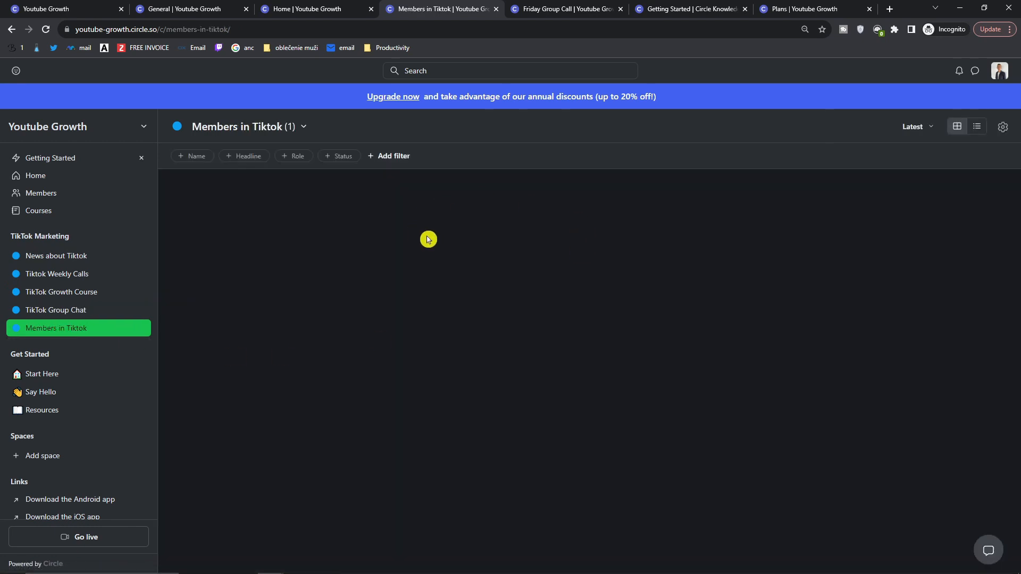
click(17, 313)
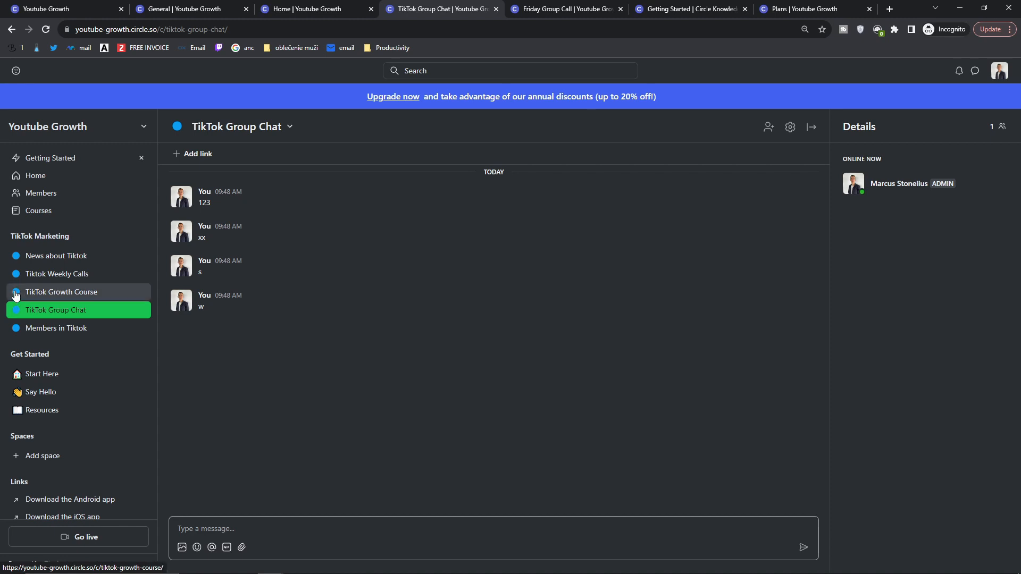
scroll(43, 295, down, 1)
scroll(44, 296, up, 1)
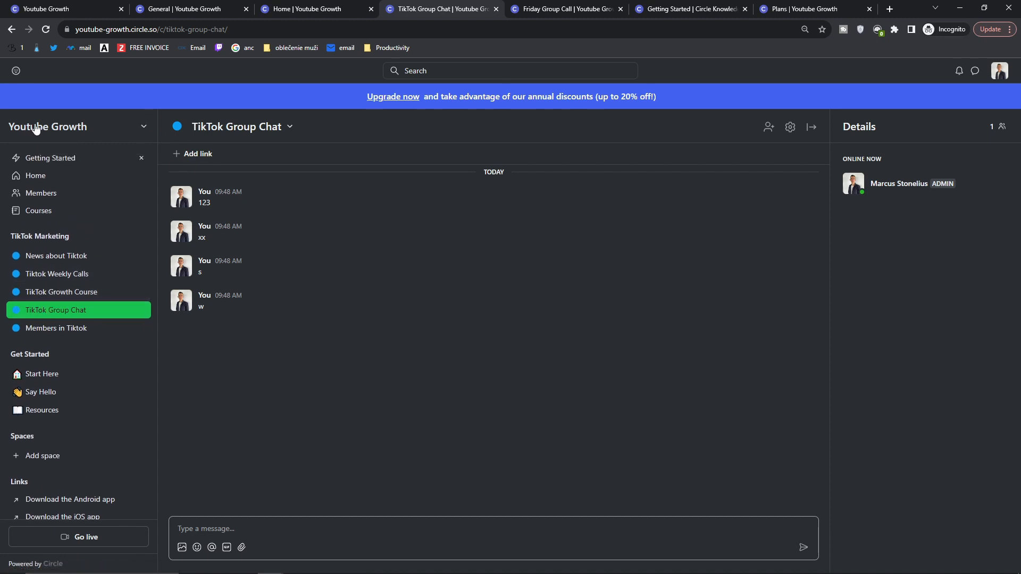
click(144, 128)
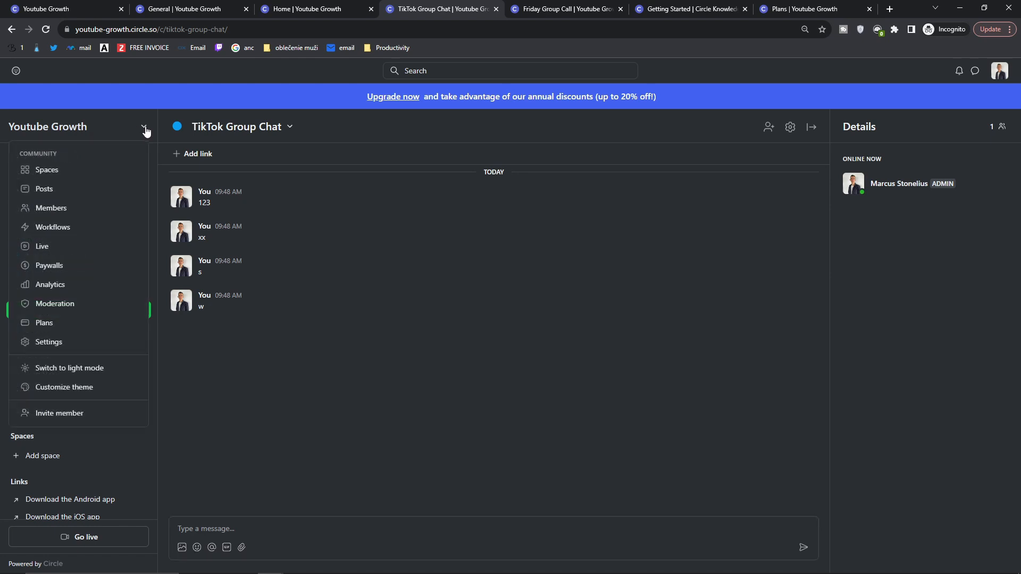
click(79, 176)
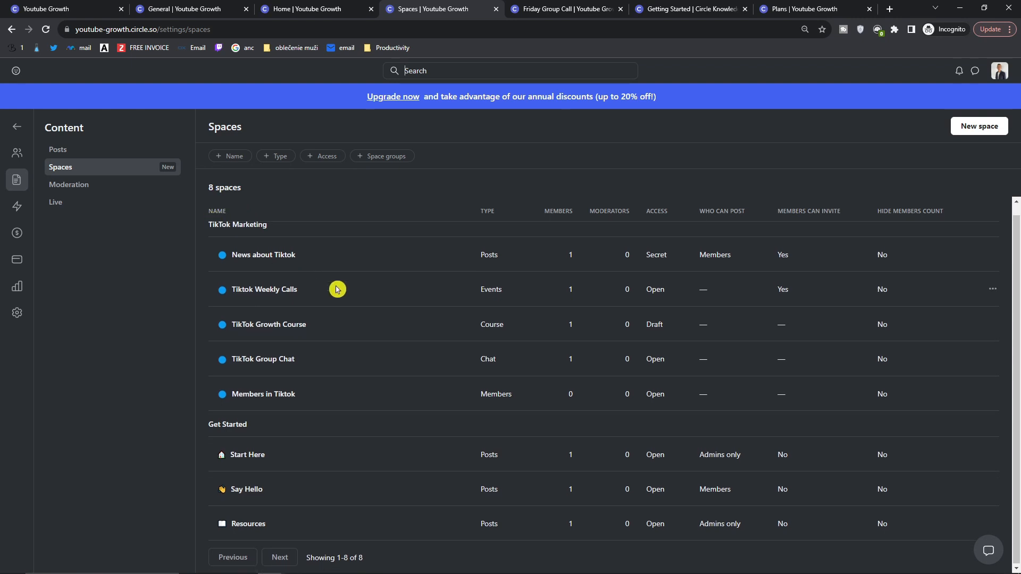
Check the News about Tiktok row's actions menu, then switch to the admin Posts list
click(993, 266)
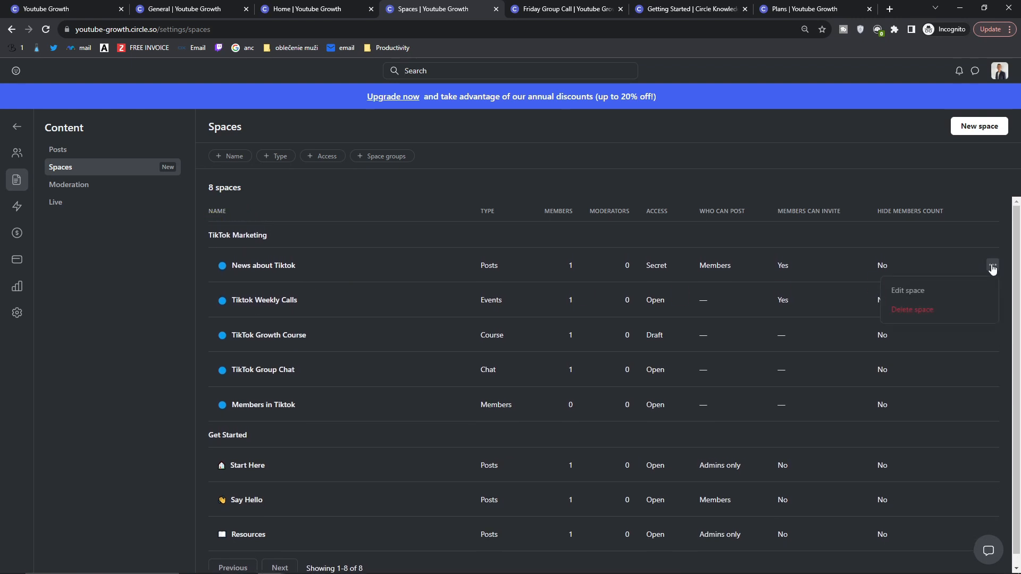
click(992, 266)
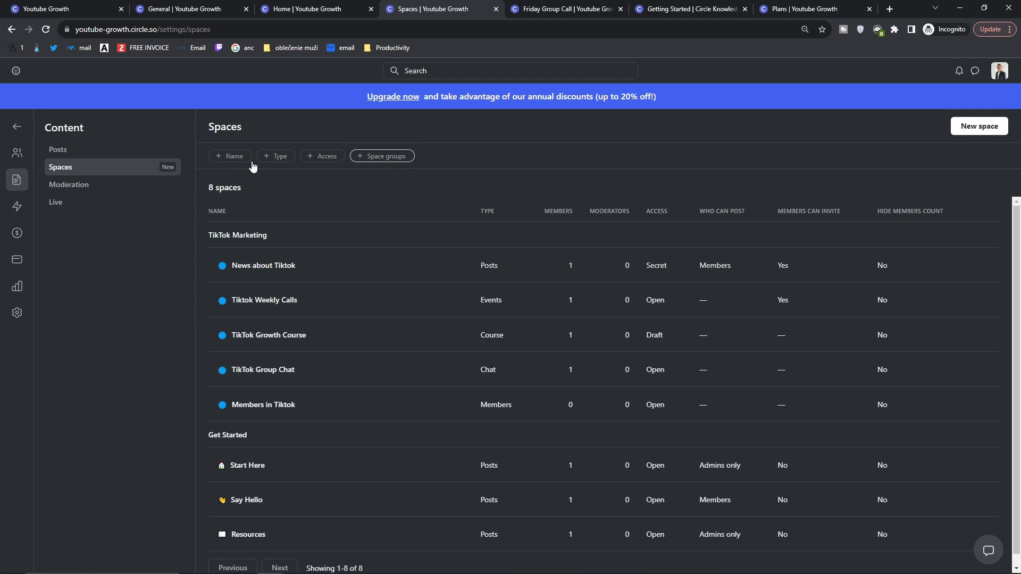
click(62, 155)
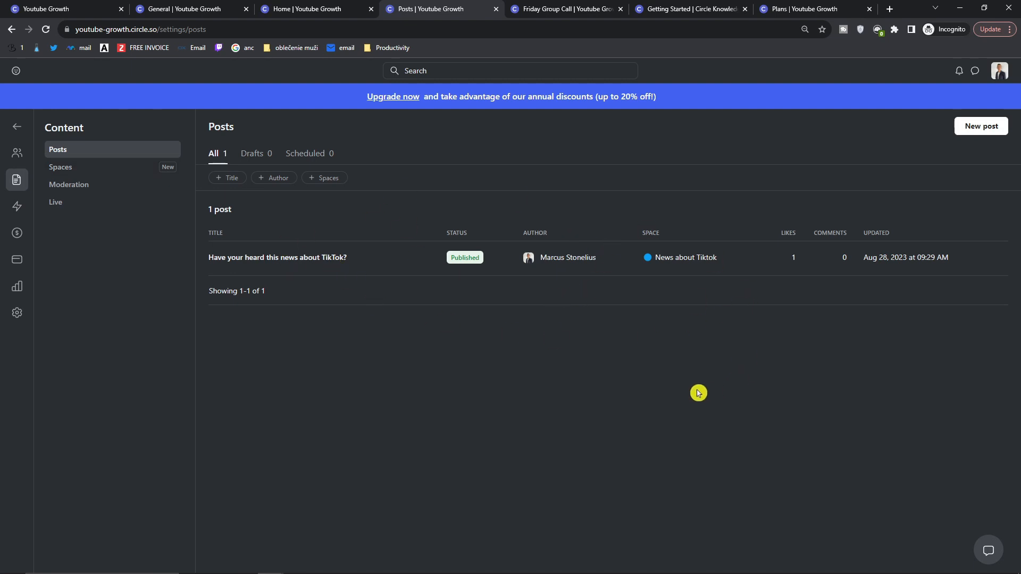
Filter posts by Start Here, then by News about Tiktok instead, and open Moderation
click(321, 182)
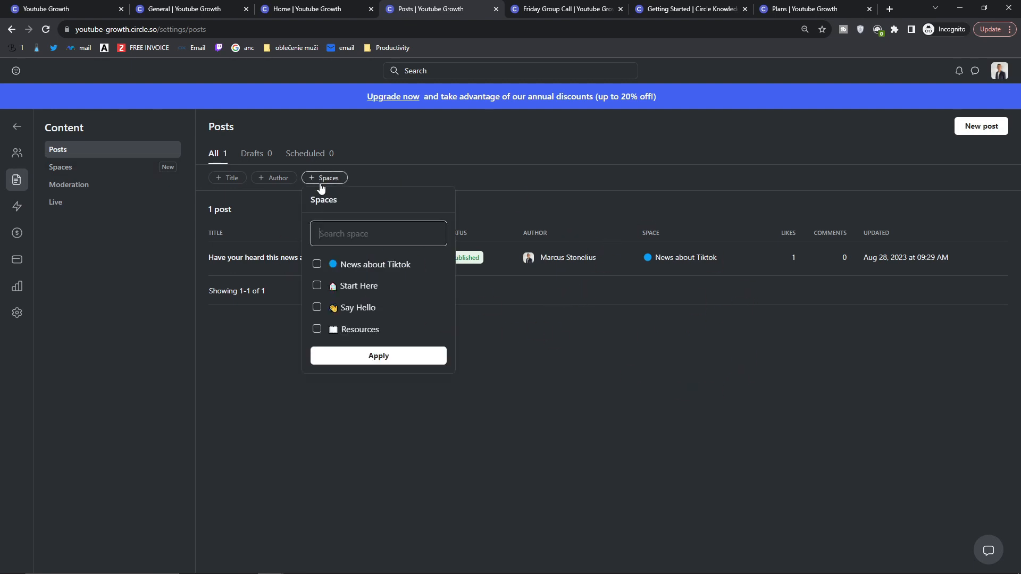
click(345, 286)
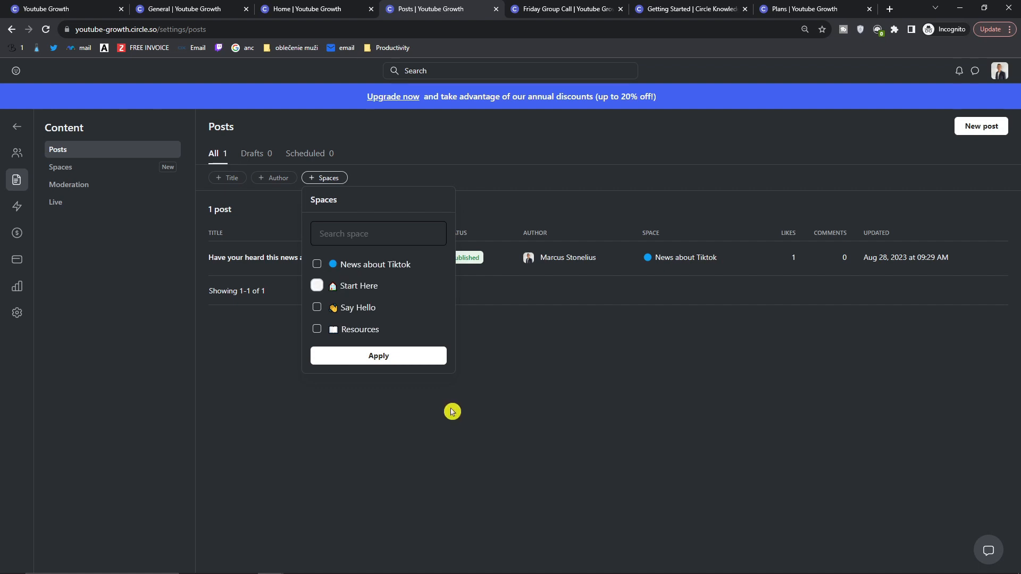
click(411, 362)
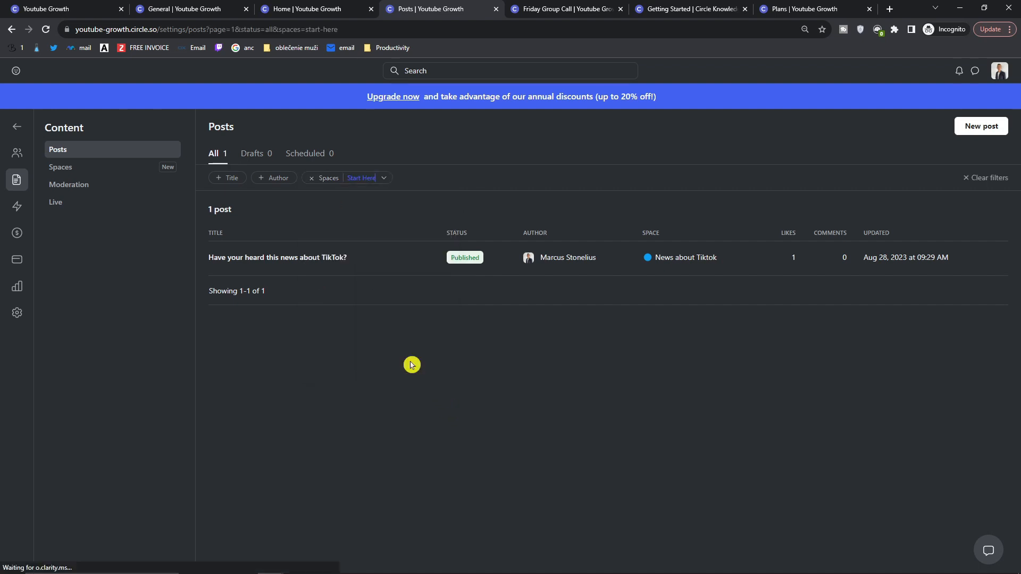
click(356, 183)
click(341, 288)
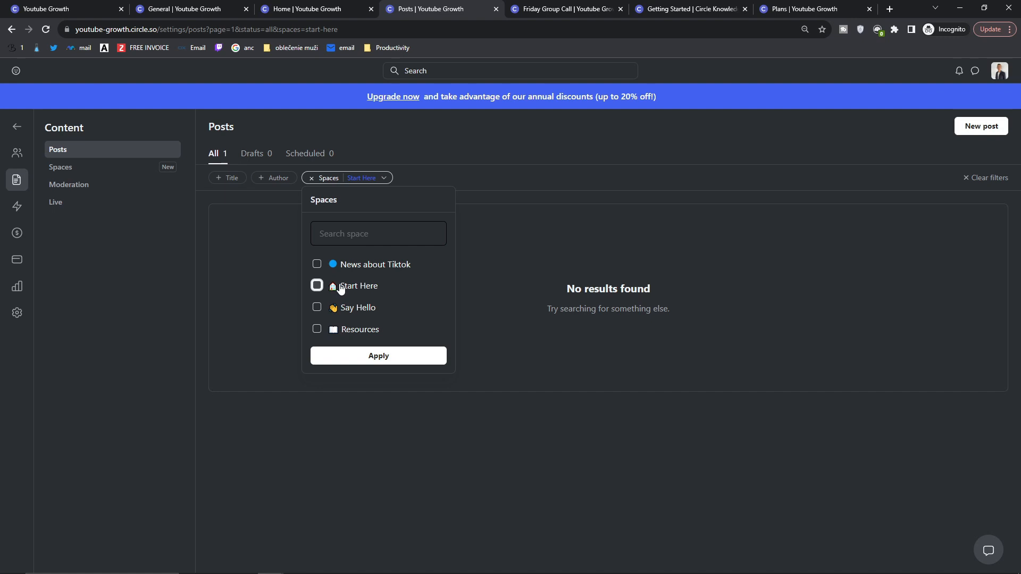
click(352, 268)
click(417, 365)
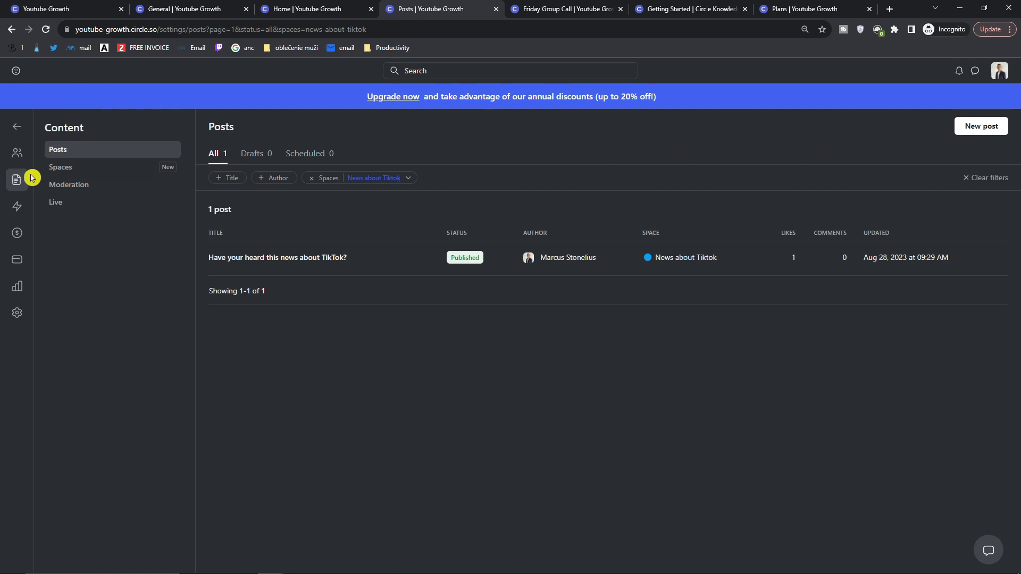
click(103, 184)
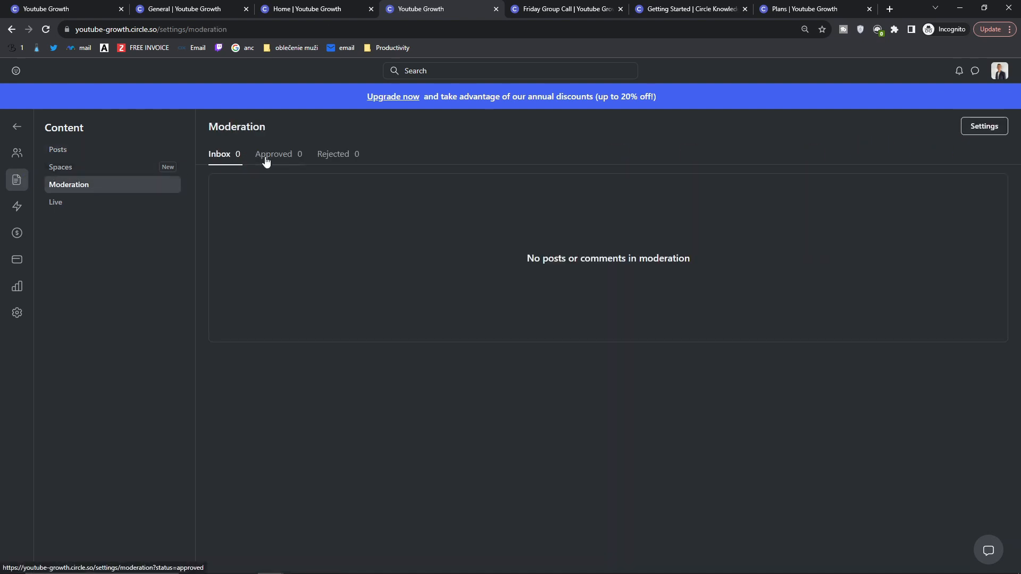
Review the Approved moderation queue and the moderation threshold settings, including rejected-content flagging
click(266, 161)
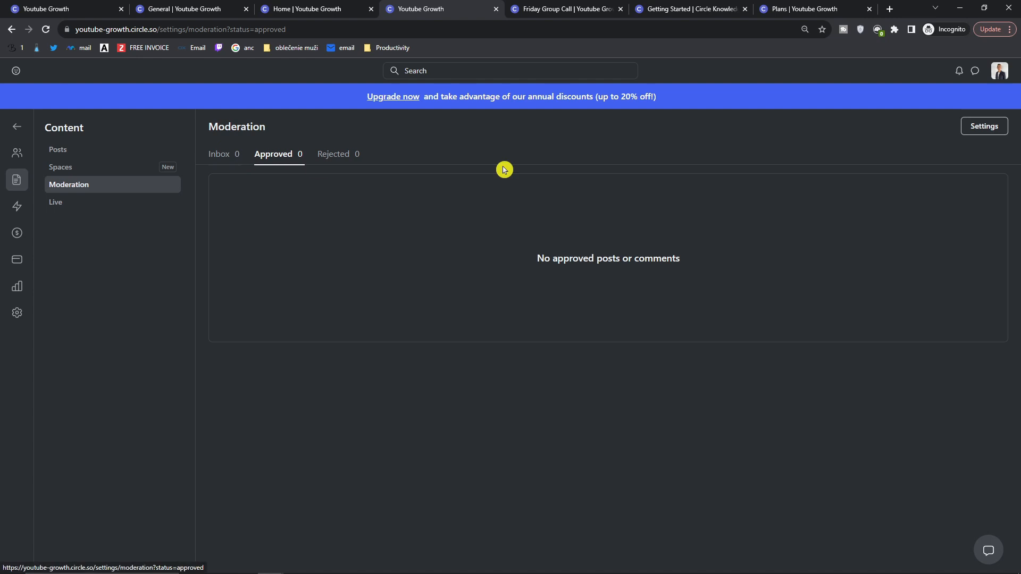
click(969, 126)
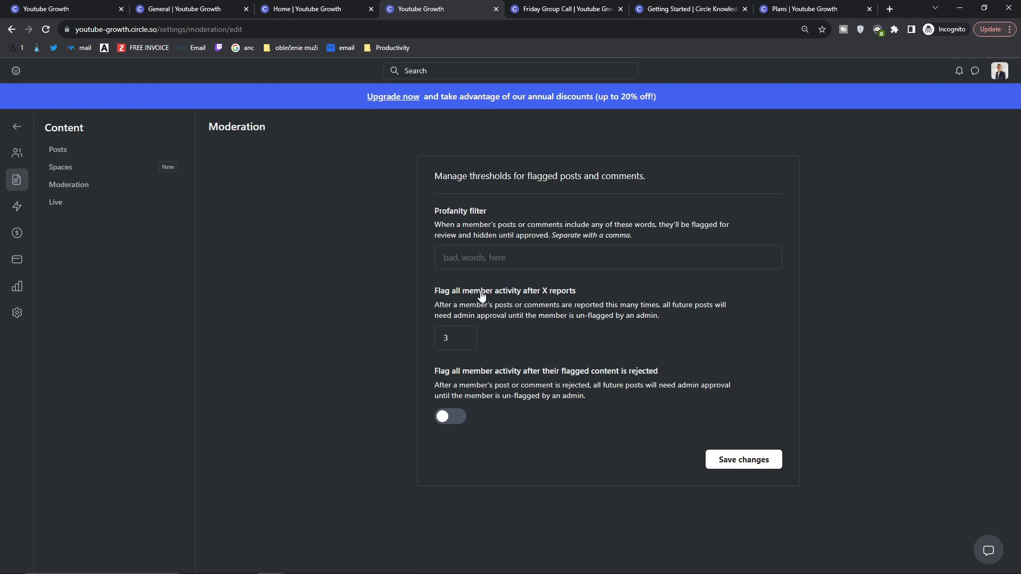
click(504, 344)
drag(438, 378, 645, 374)
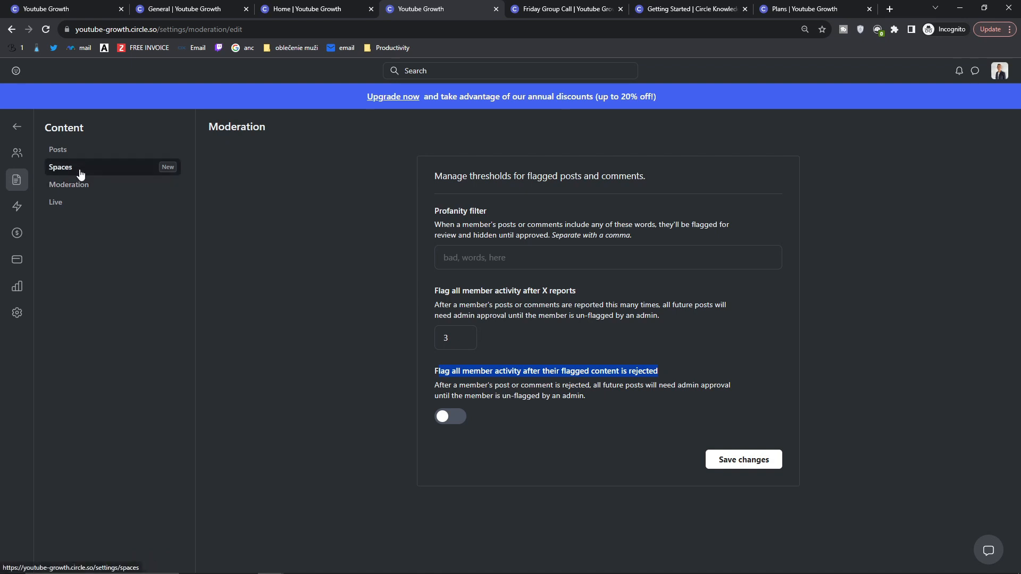
Go to the admin Live page and look over its 'Host a live event' explanation
click(67, 206)
drag(433, 263, 561, 242)
click(551, 237)
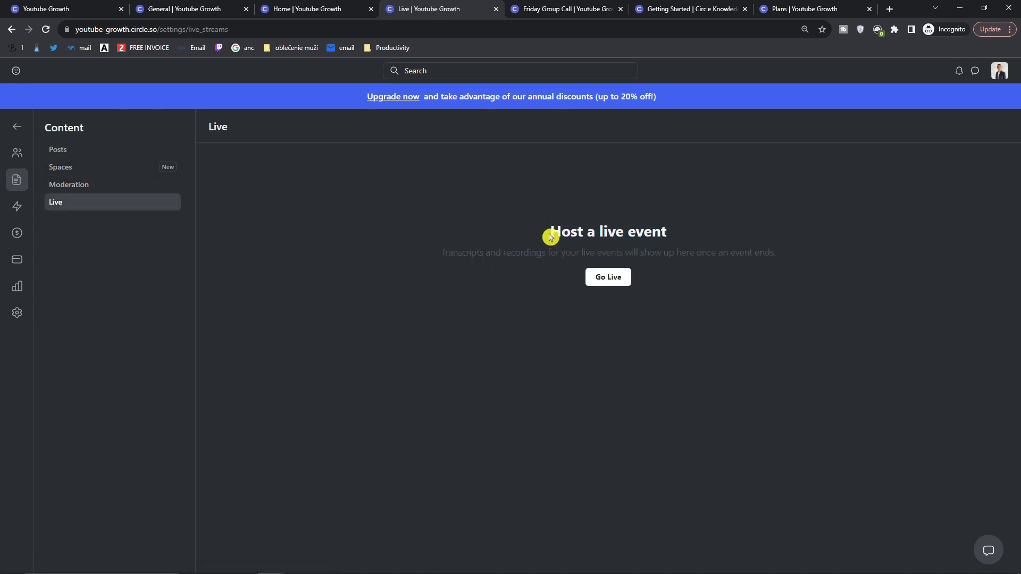
Start a new live session as a live room rather than a stream
click(611, 275)
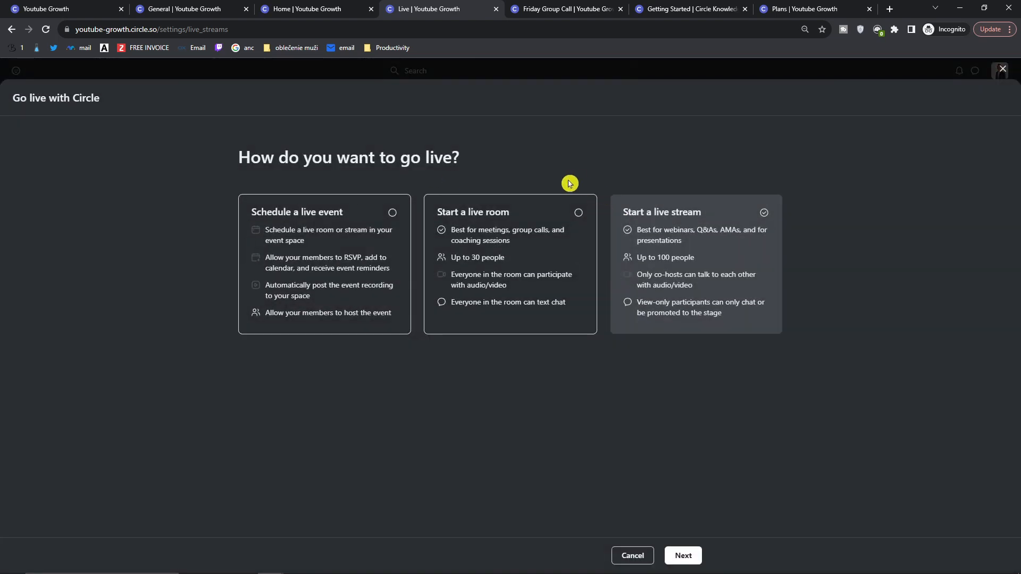
click(568, 230)
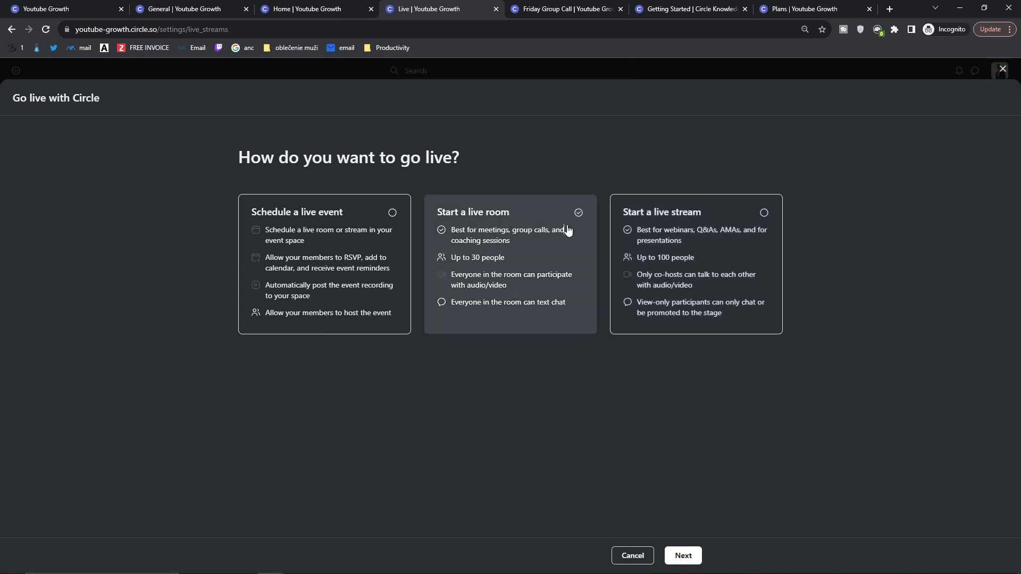
click(684, 556)
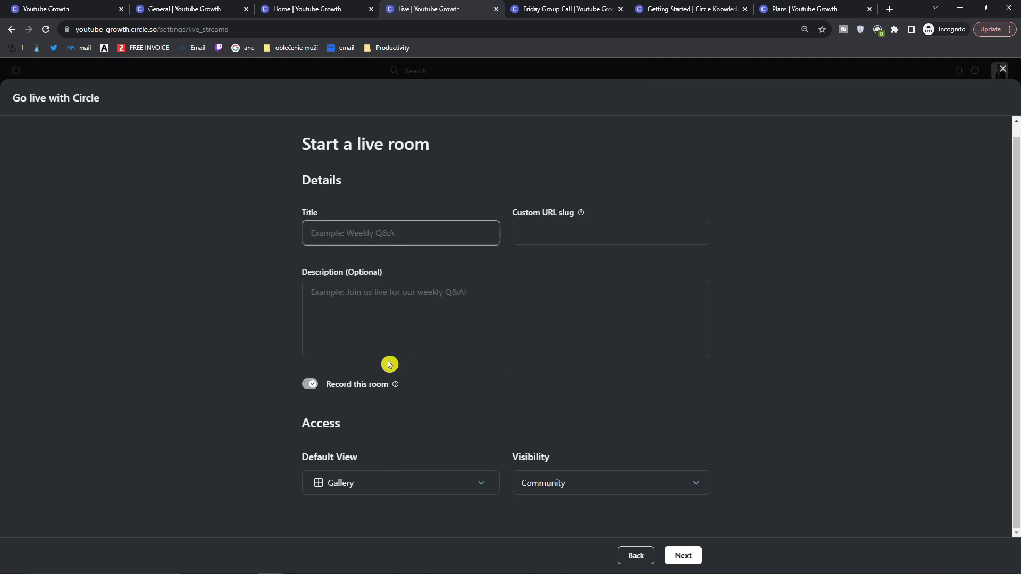
Name the room 'Random Live Stream' and give it the custom URL slug 111
click(529, 230)
mouse_move(584, 217)
click(452, 236)
text(Random Live Stream)
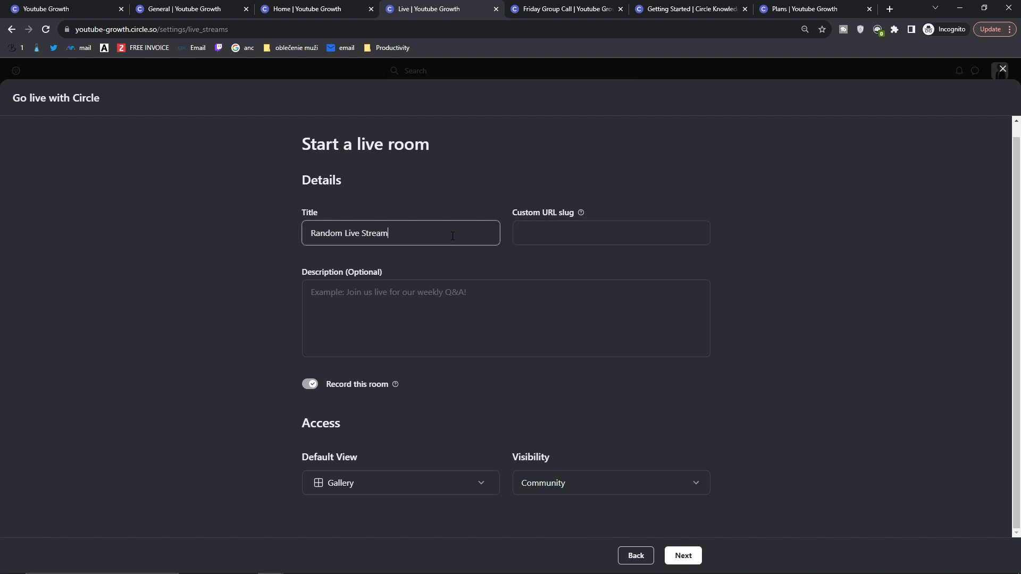
key(Tab)
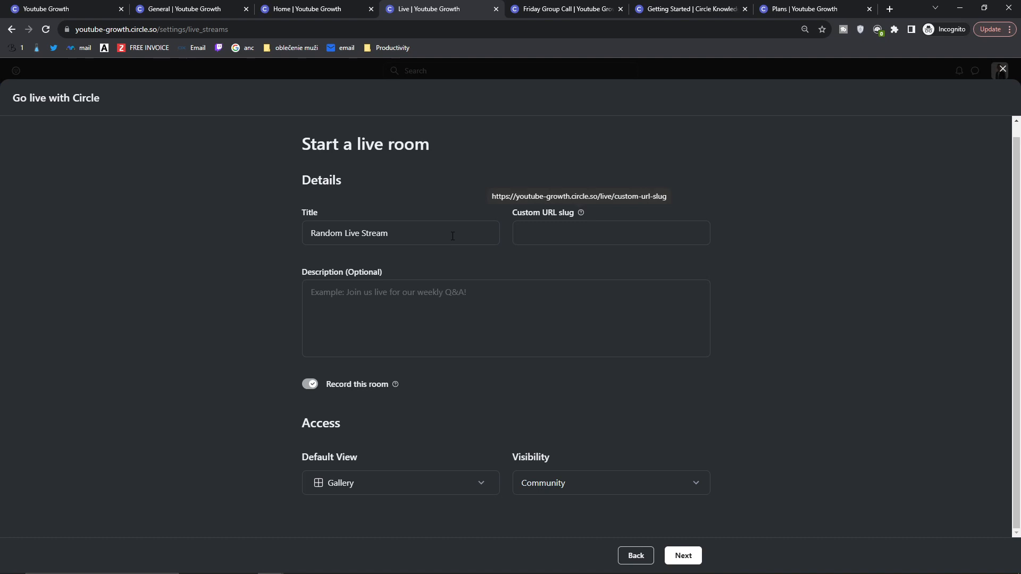
key(Tab)
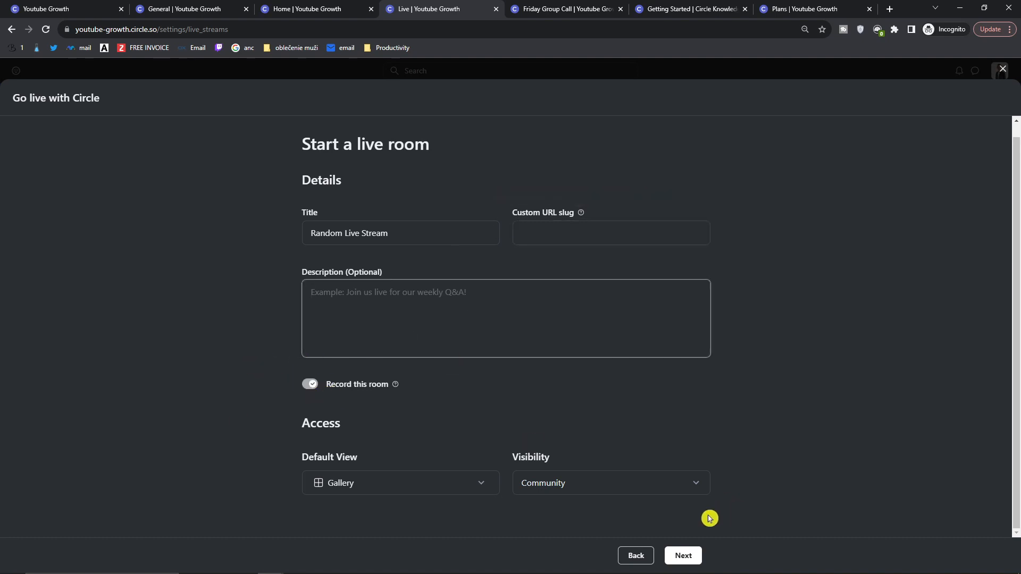
click(584, 240)
text(111)
click(734, 424)
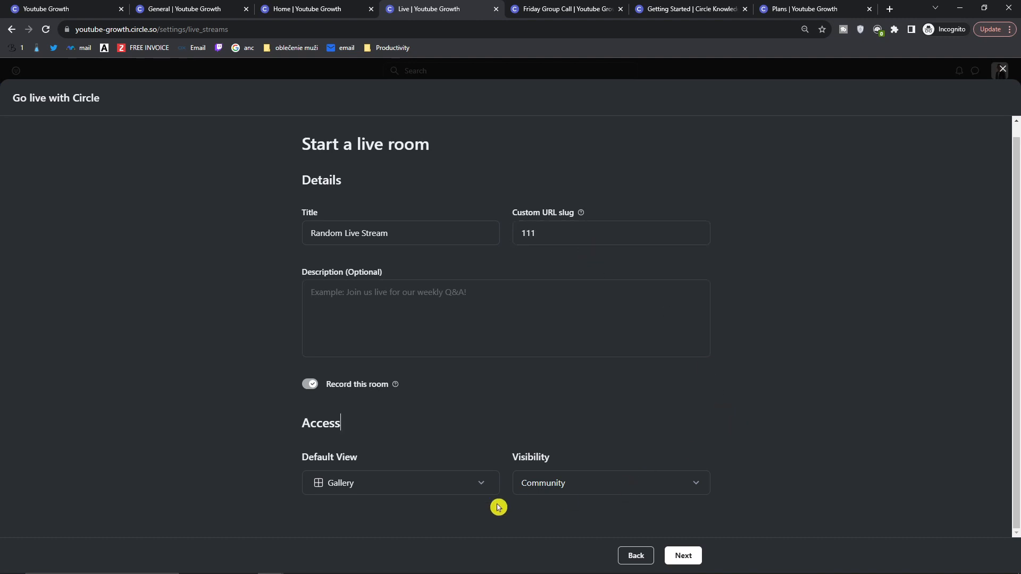
Keep Gallery as the default room view, then create the room from the People step
click(453, 490)
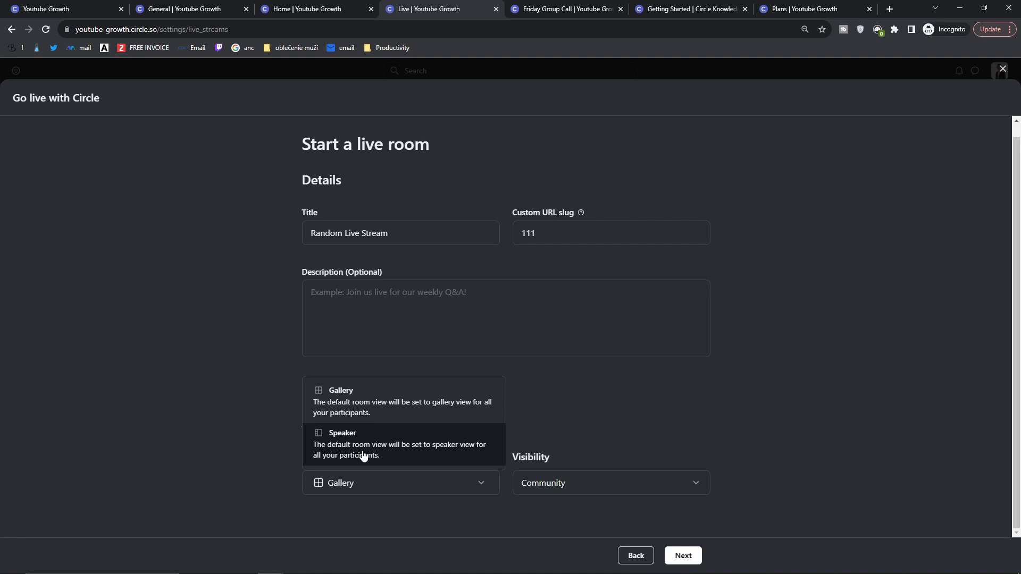
click(376, 402)
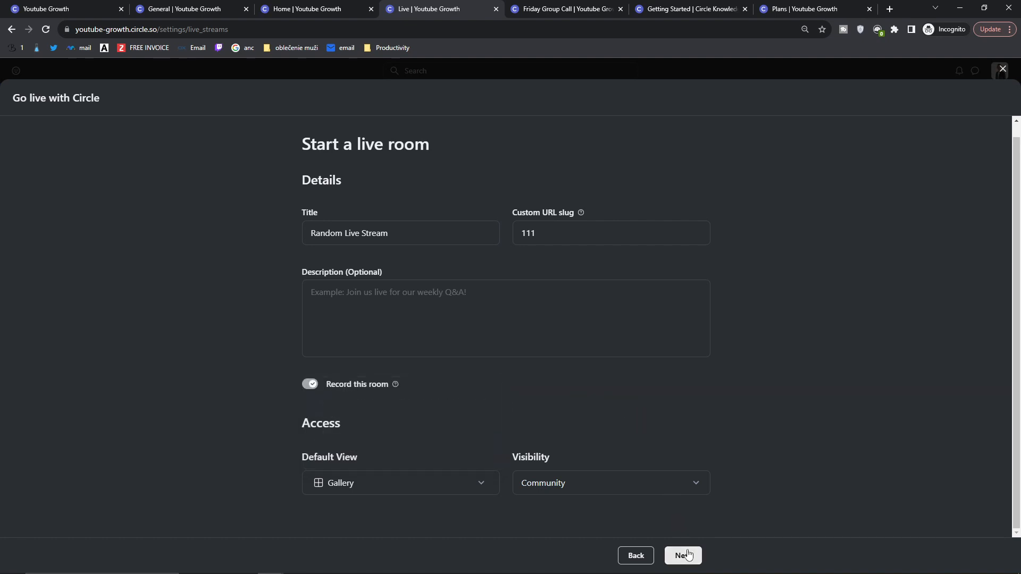
click(684, 555)
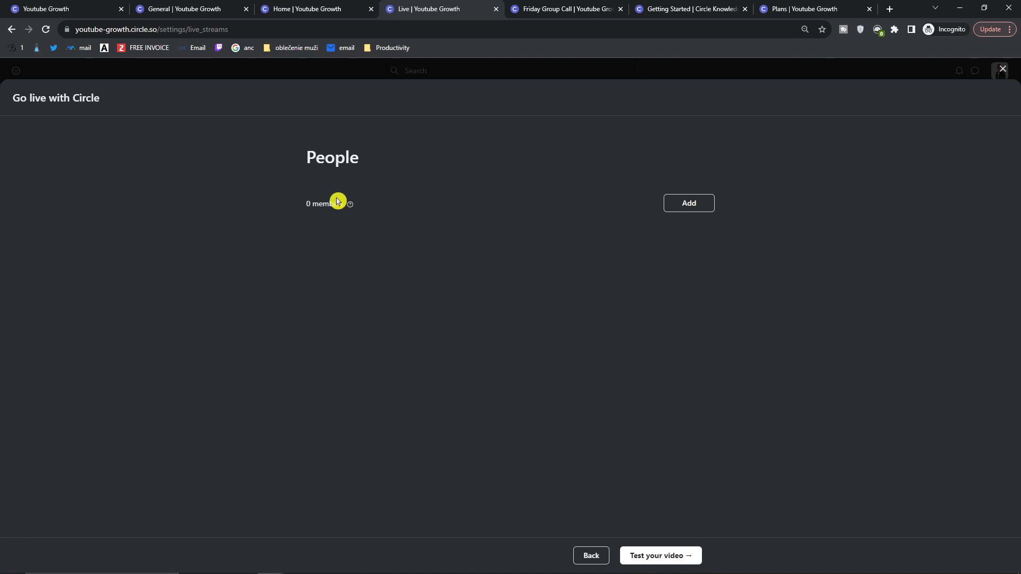
click(650, 553)
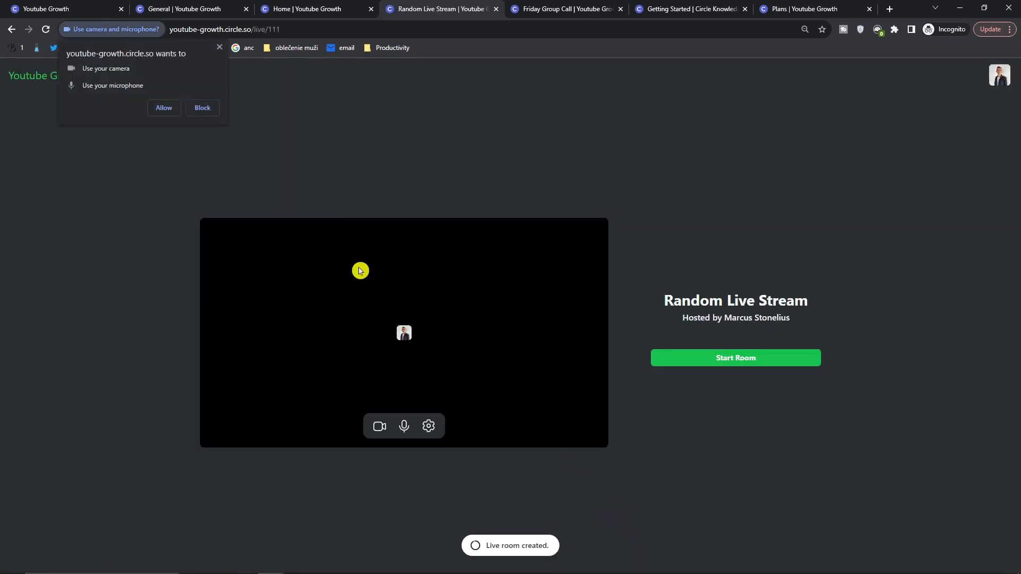
Allow camera and microphone access and check the Audio & Video settings for the Insta360 Link camera
click(158, 110)
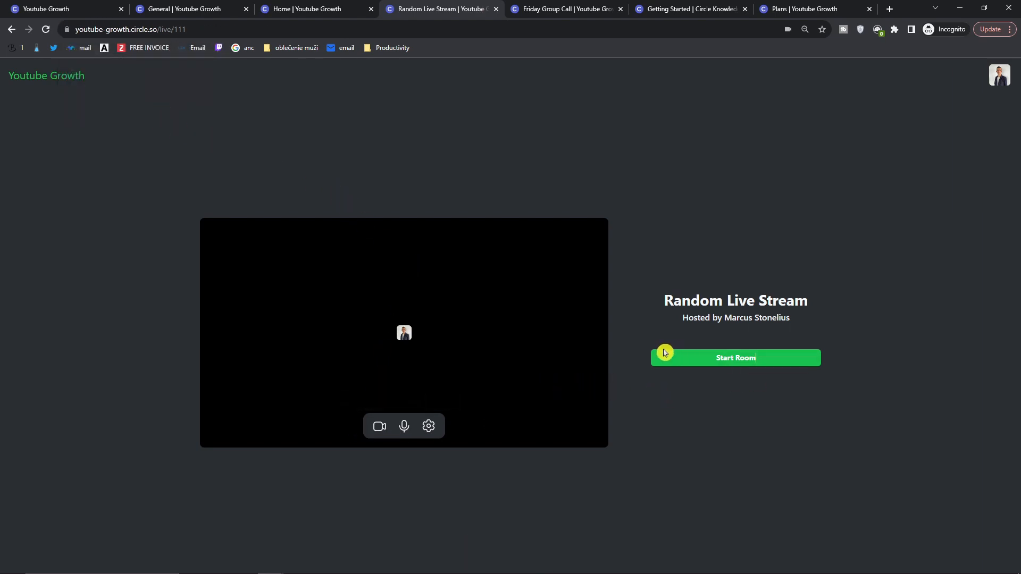
click(430, 426)
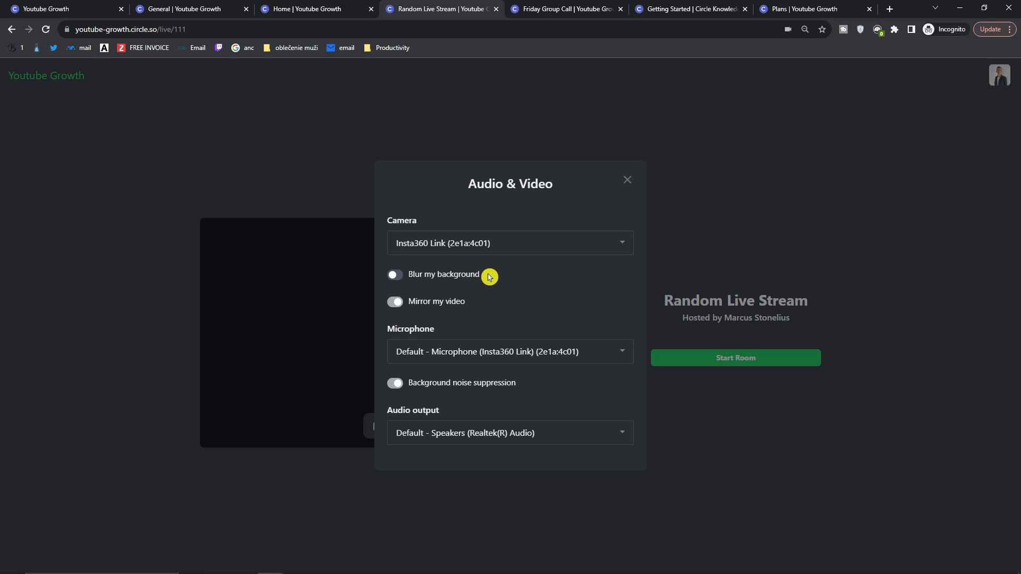
click(626, 182)
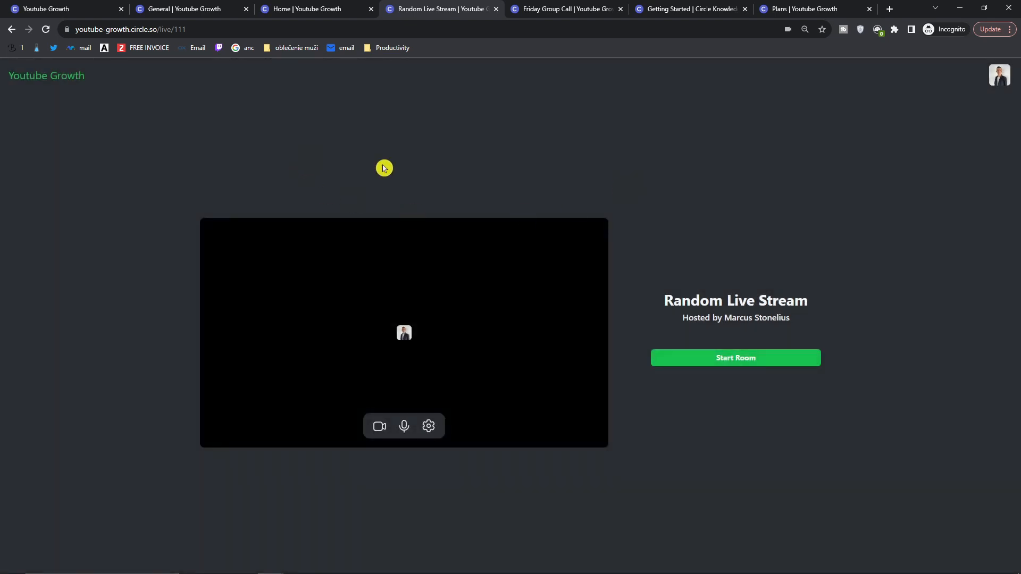
click(437, 151)
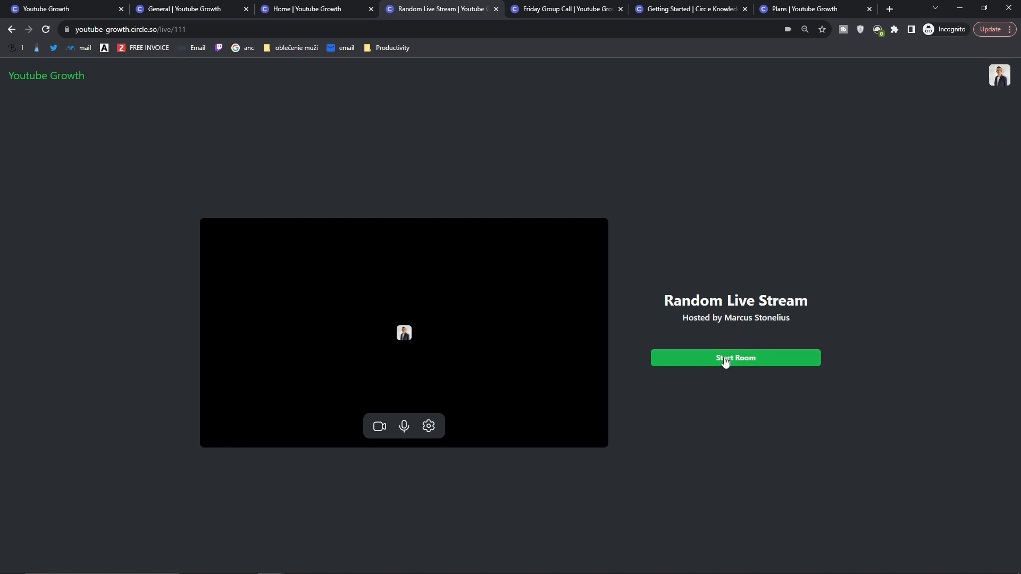
click(317, 18)
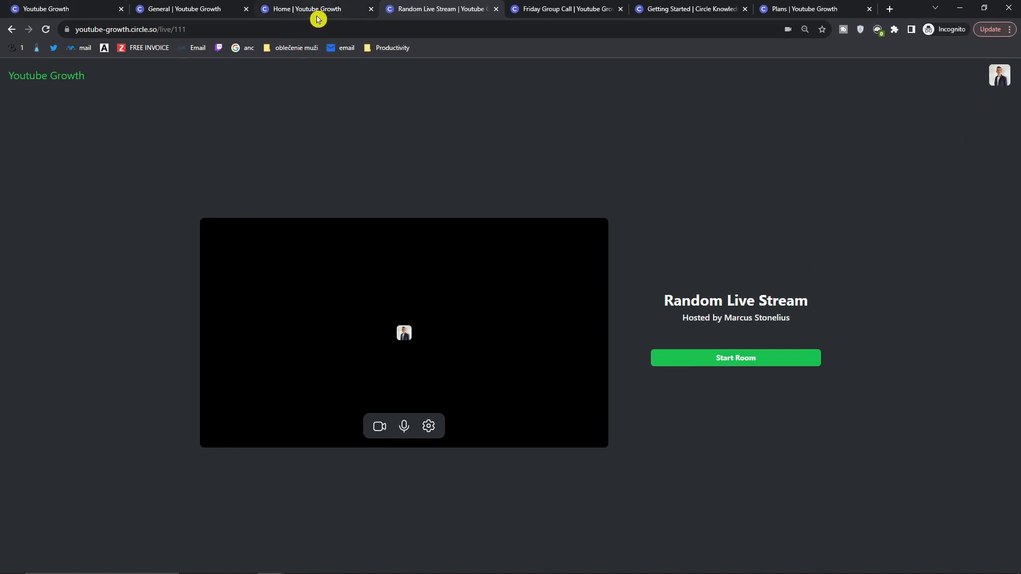
Close the live room tab and confirm Random Live Stream shows as Backstage in the Live list
click(317, 18)
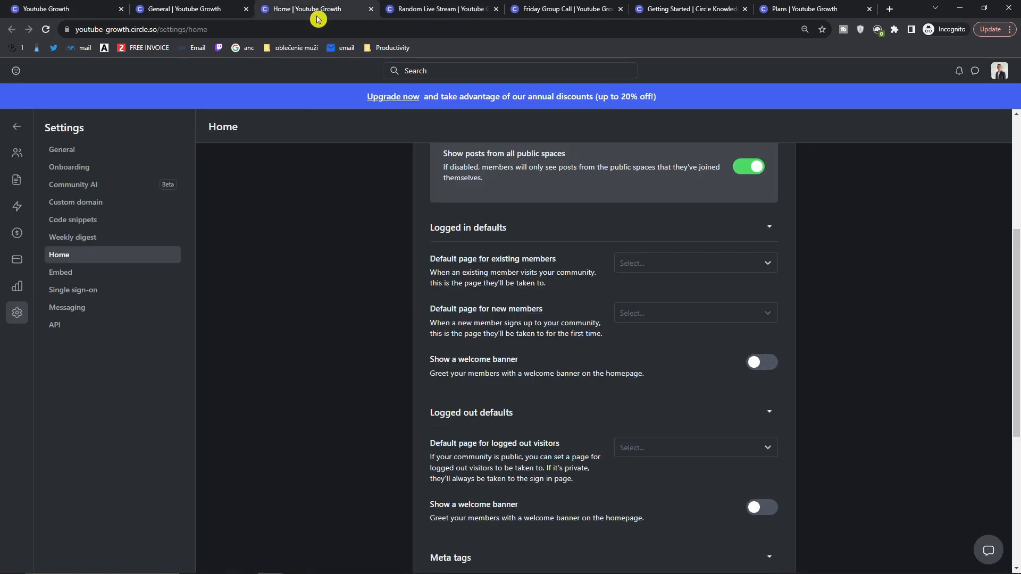
click(17, 154)
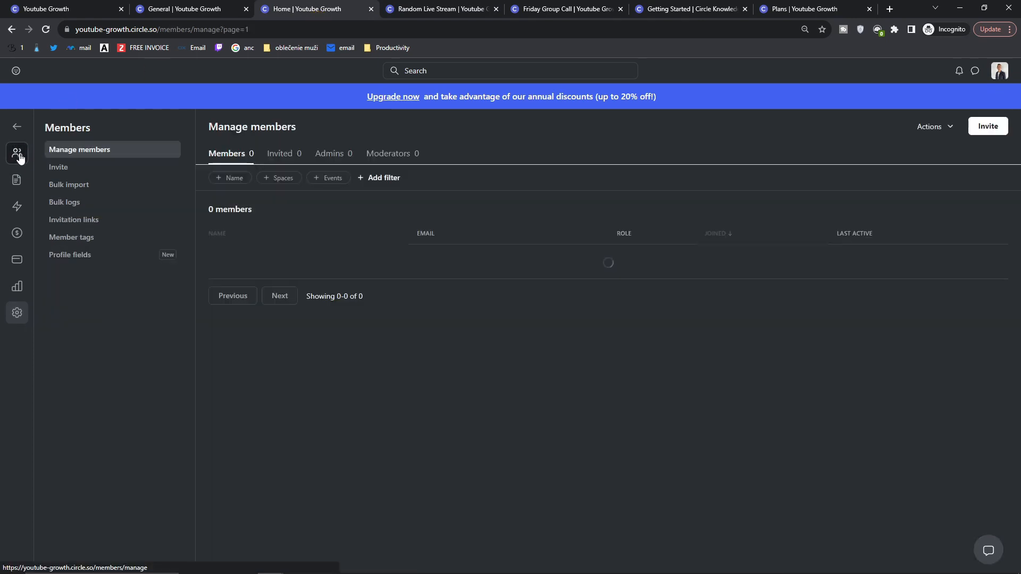
click(15, 181)
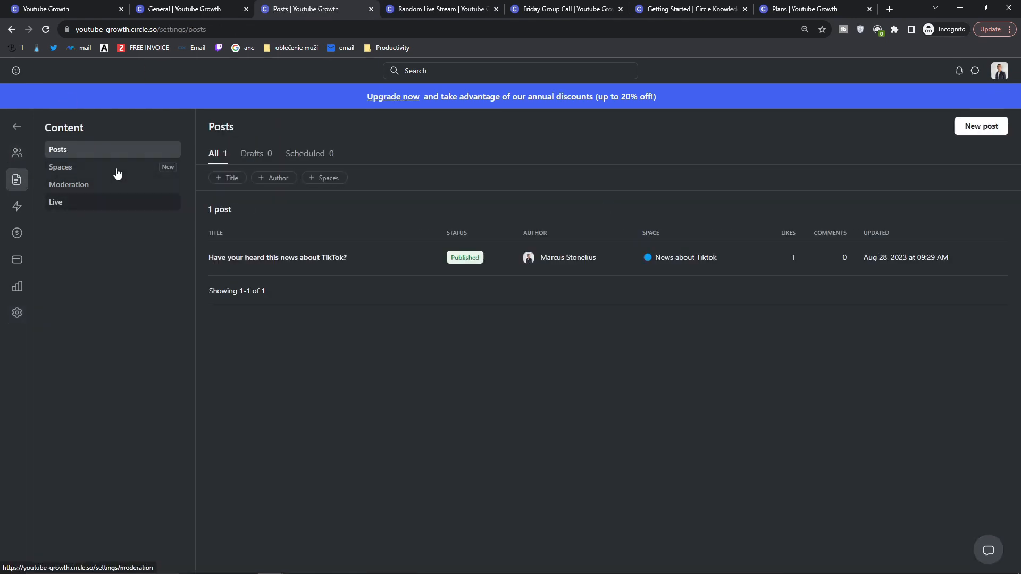
click(496, 9)
click(100, 197)
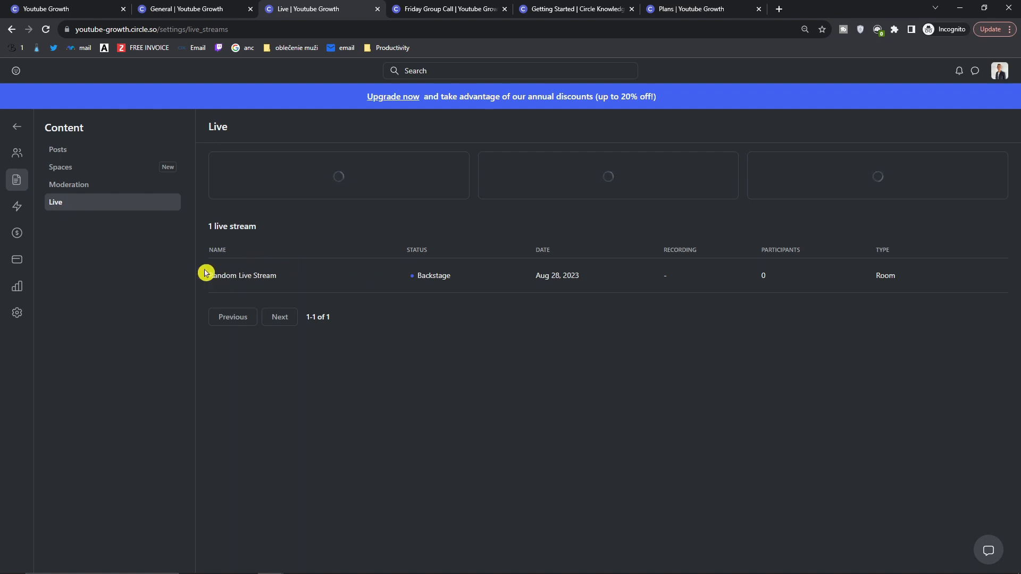
click(19, 158)
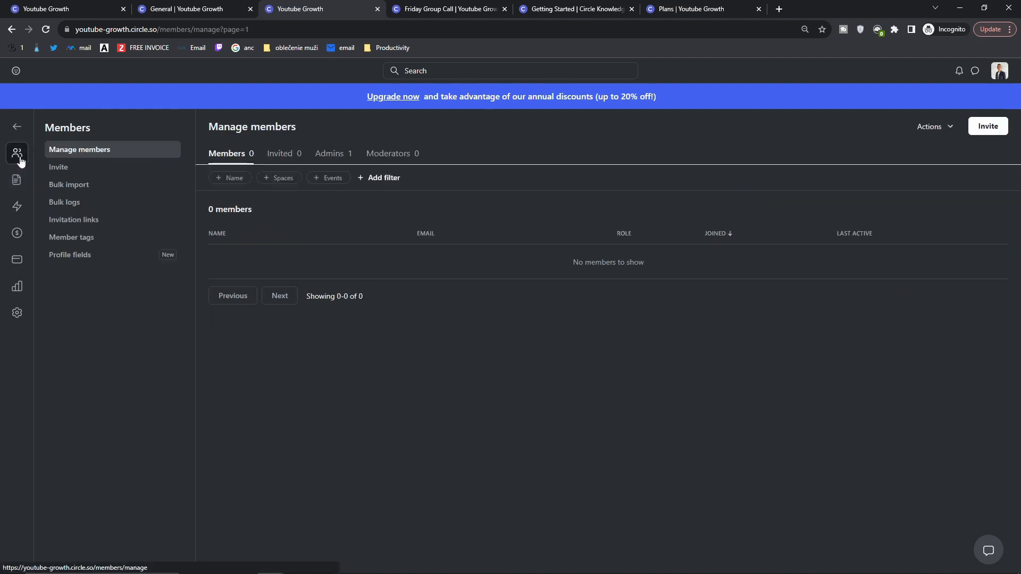
Look through the Bulk import, Invitation links and Member tags pages of the members admin
click(84, 190)
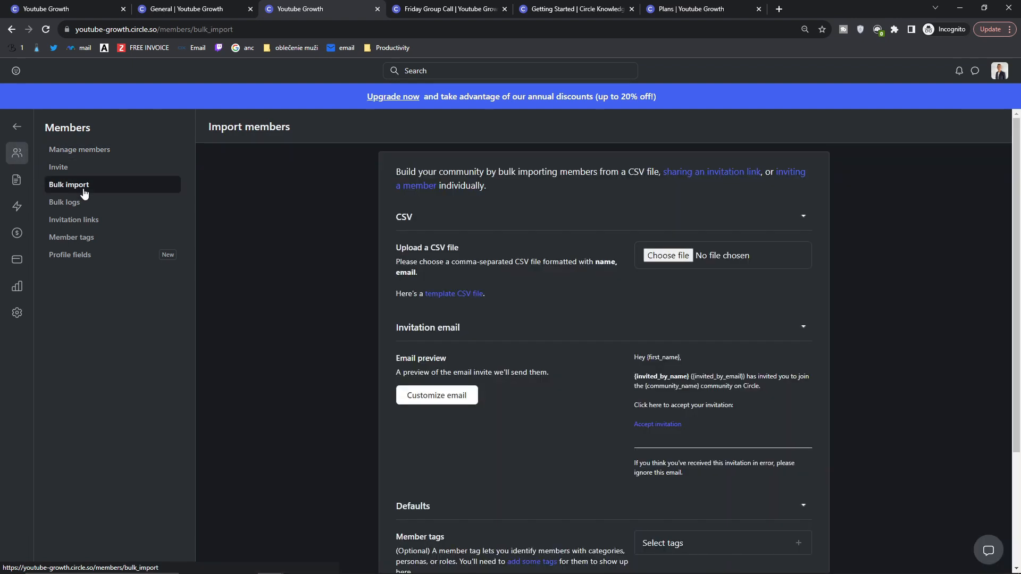
click(105, 227)
scroll(329, 250, down, 1)
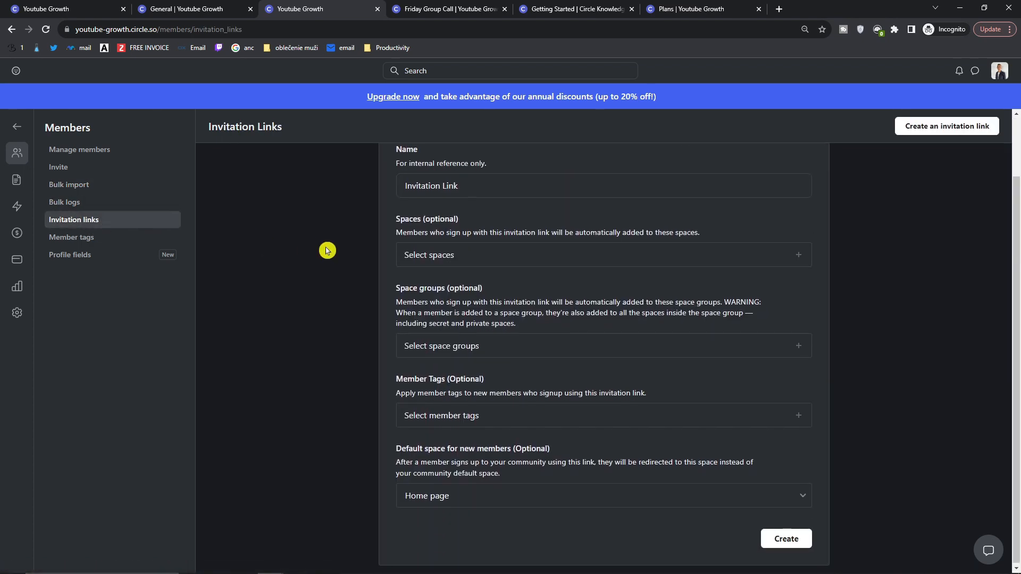
scroll(328, 250, up, 1)
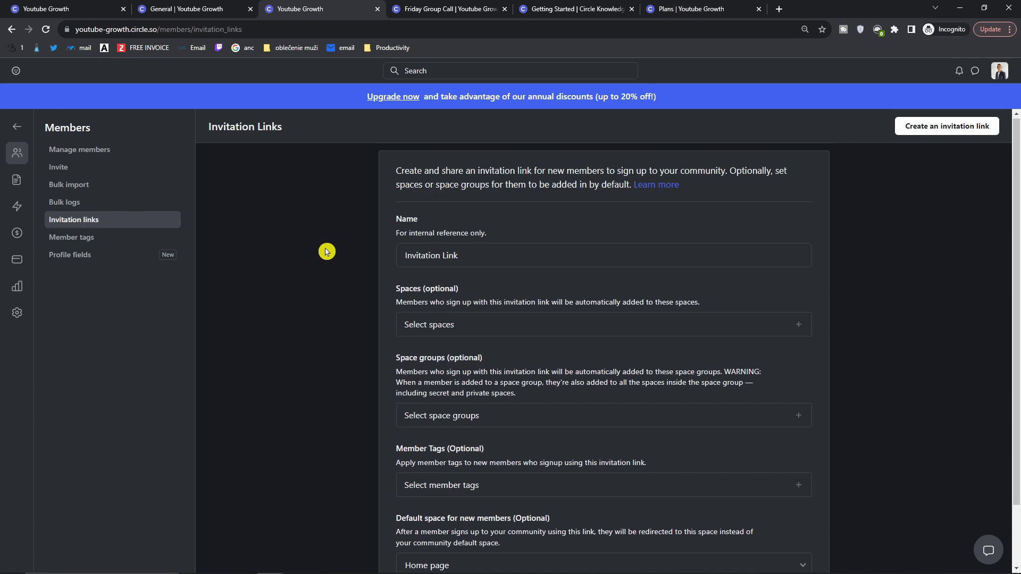
click(139, 242)
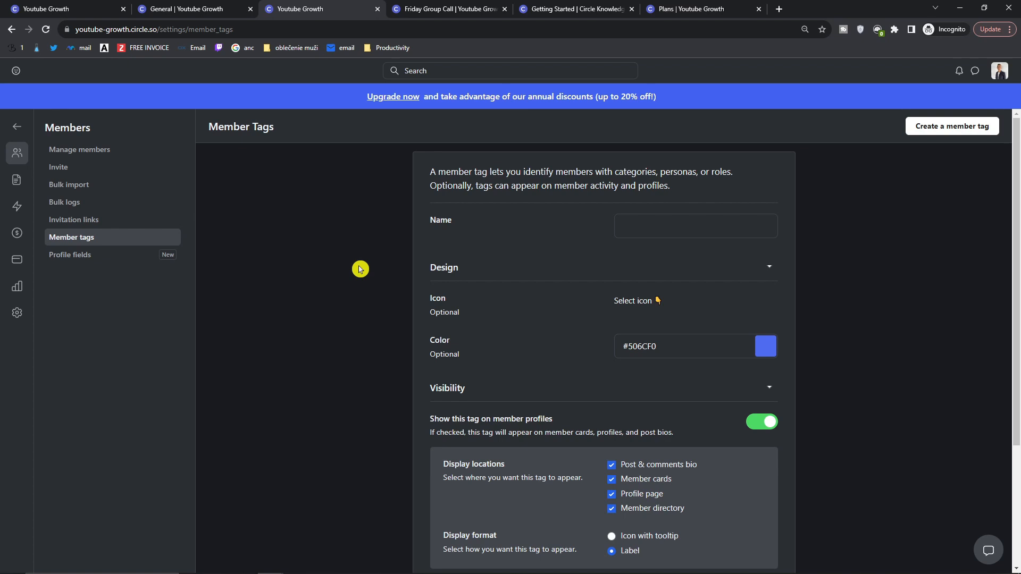
scroll(359, 269, down, 3)
scroll(359, 269, up, 3)
Read through the Workflows page's automated-workflow introduction and its upgrade-required notice
click(17, 206)
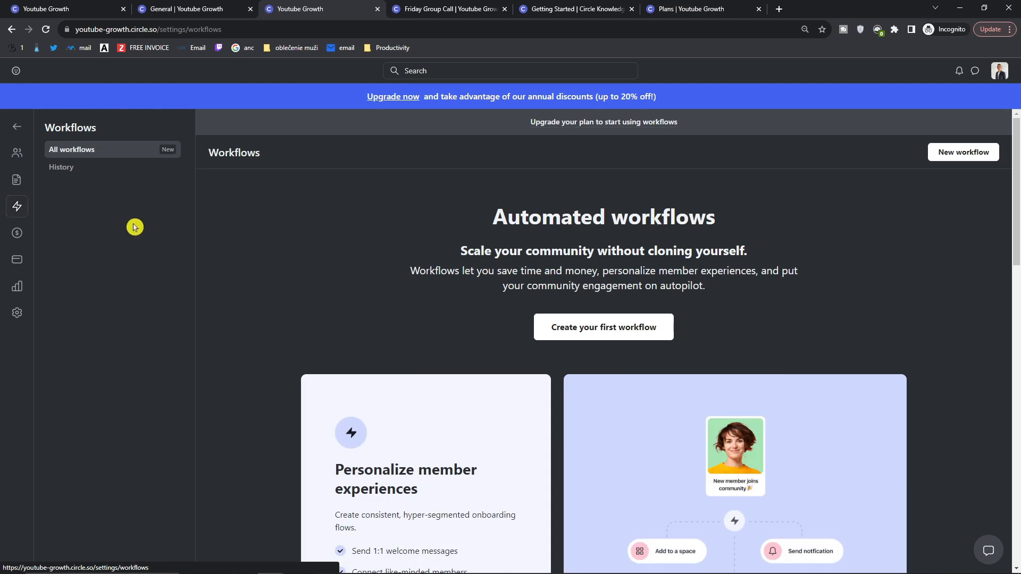
scroll(266, 258, down, 1)
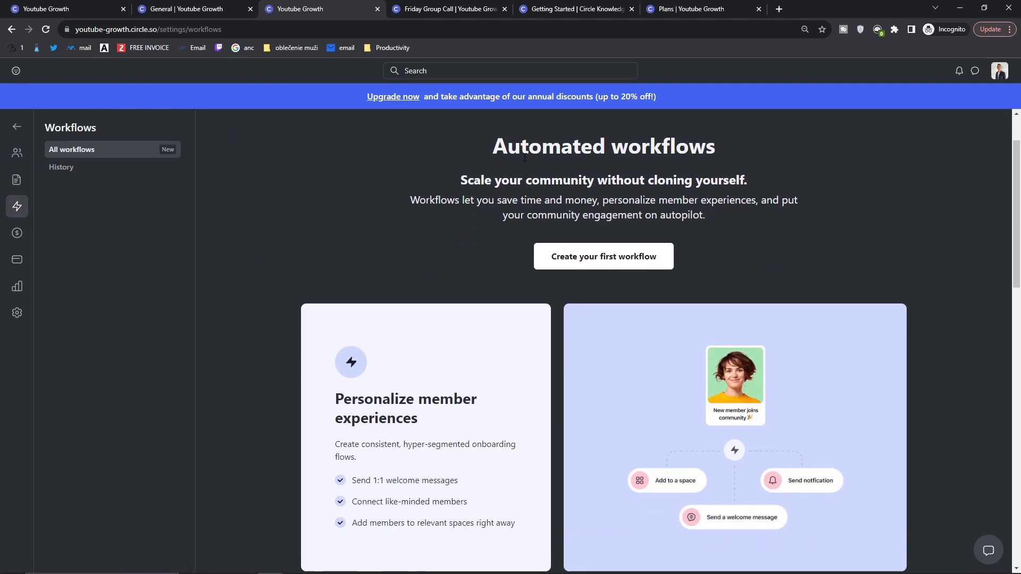
drag(473, 171, 715, 202)
click(737, 213)
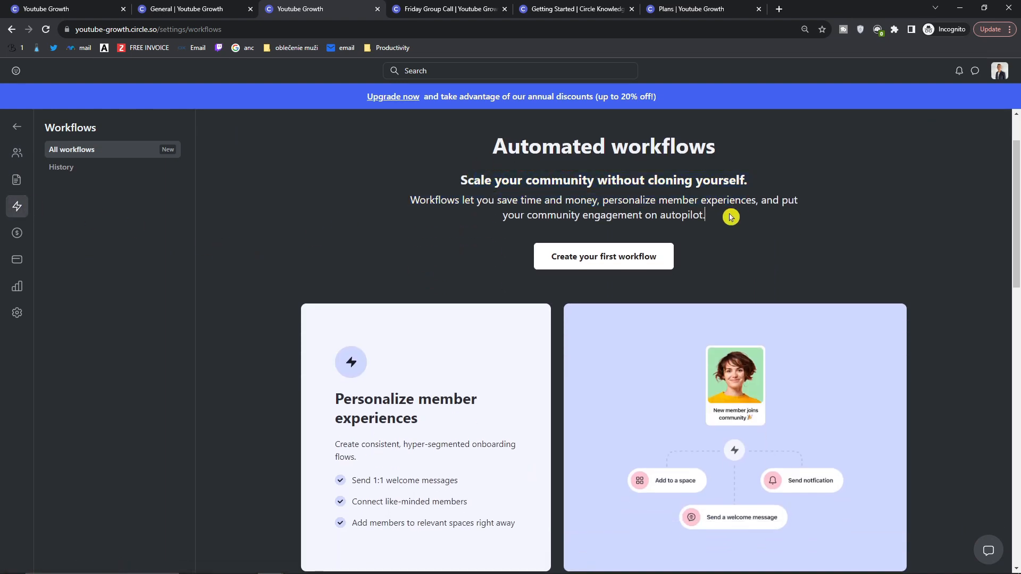
drag(360, 202, 727, 219)
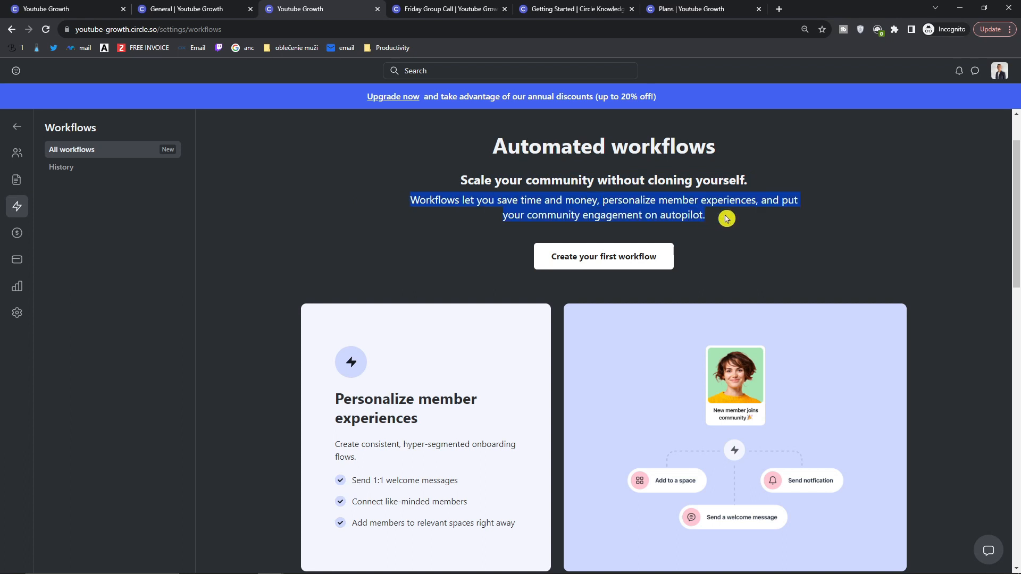
scroll(726, 218, down, 3)
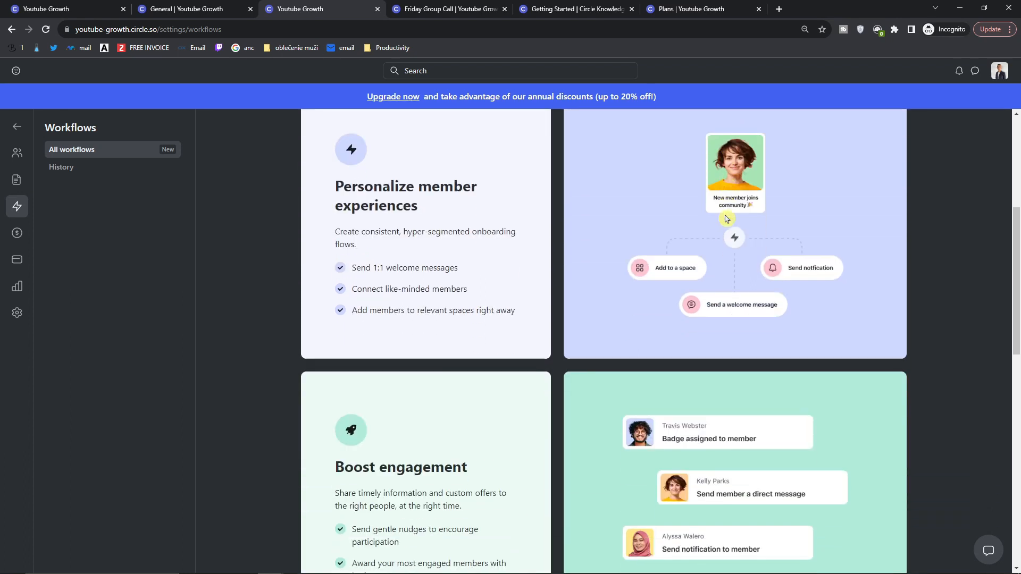
scroll(575, 205, down, 2)
scroll(558, 203, down, 6)
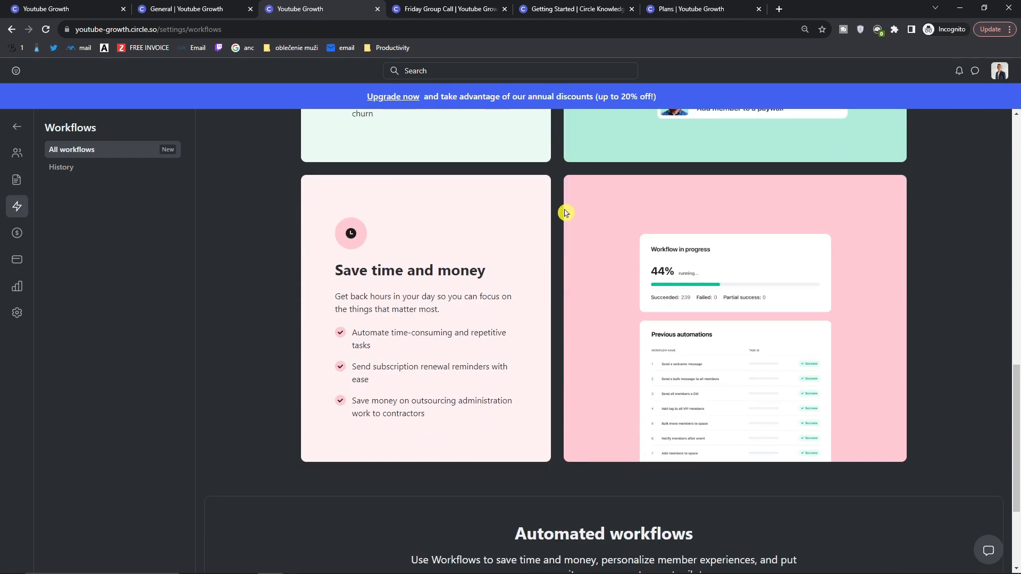
scroll(563, 212, up, 12)
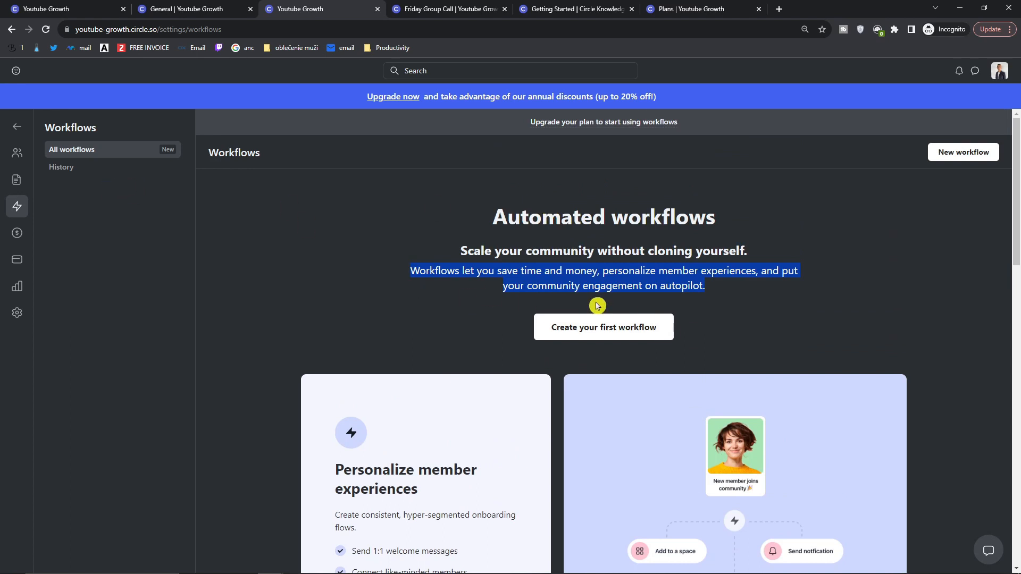
drag(418, 254, 766, 304)
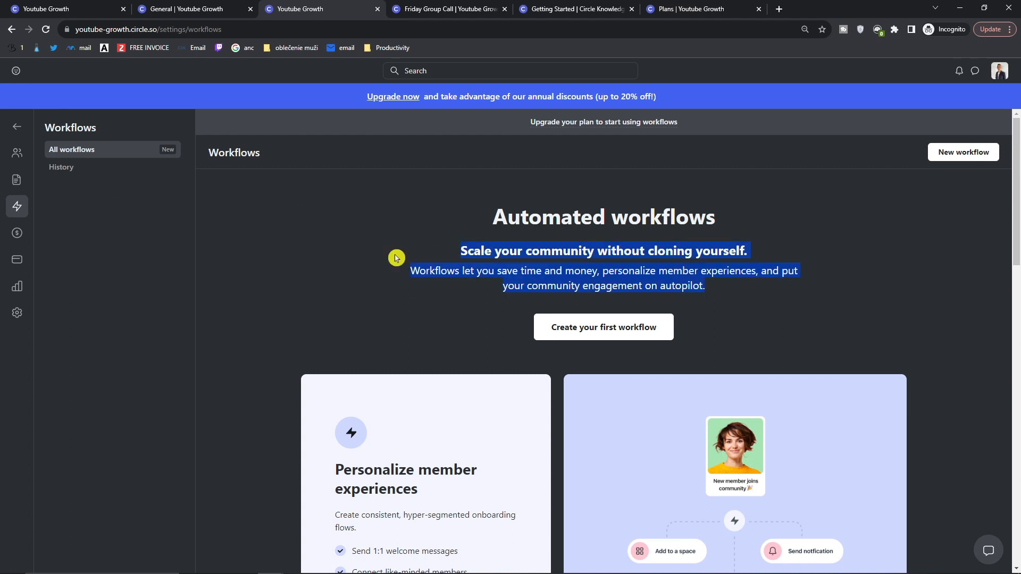
click(19, 261)
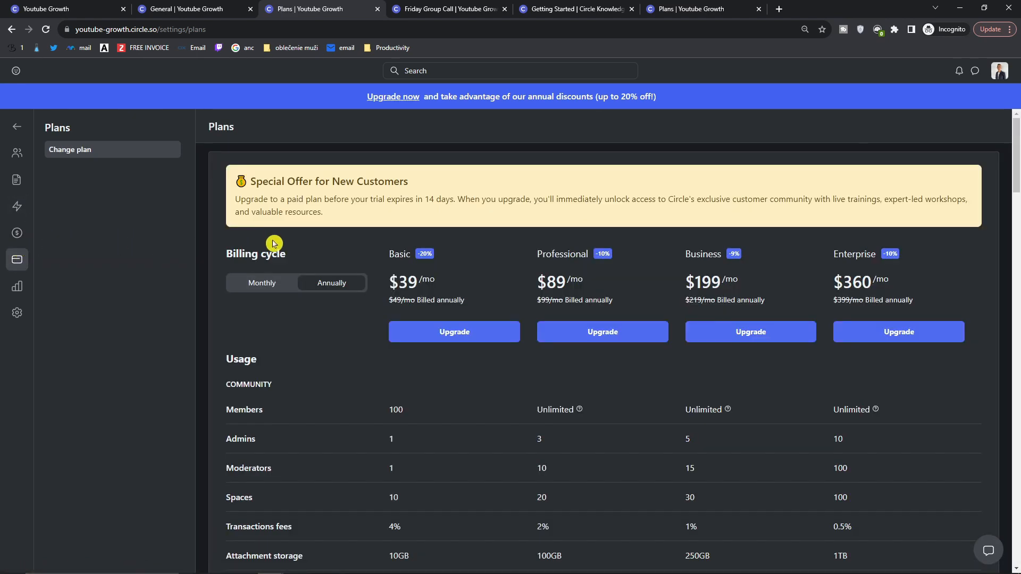
Switch the Plans page to monthly billing and compare the plan prices
click(258, 283)
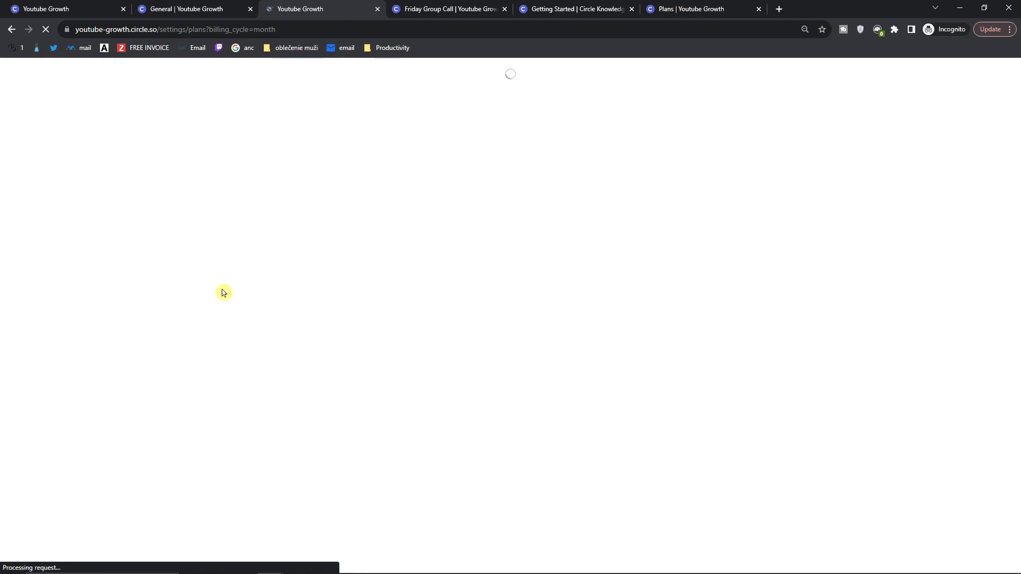
scroll(224, 293, down, 5)
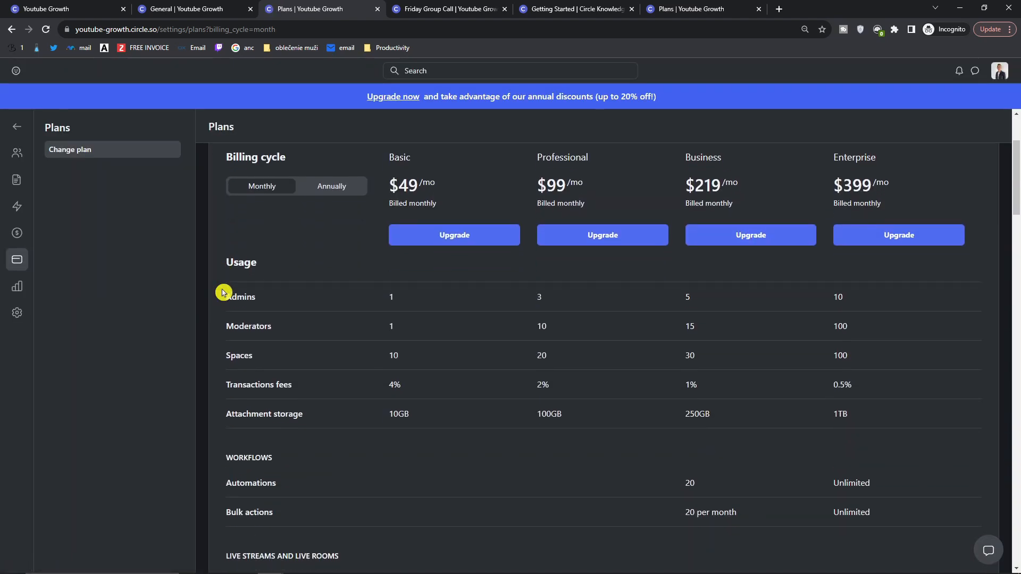
scroll(224, 293, down, 1)
scroll(224, 292, down, 1)
scroll(223, 293, up, 1)
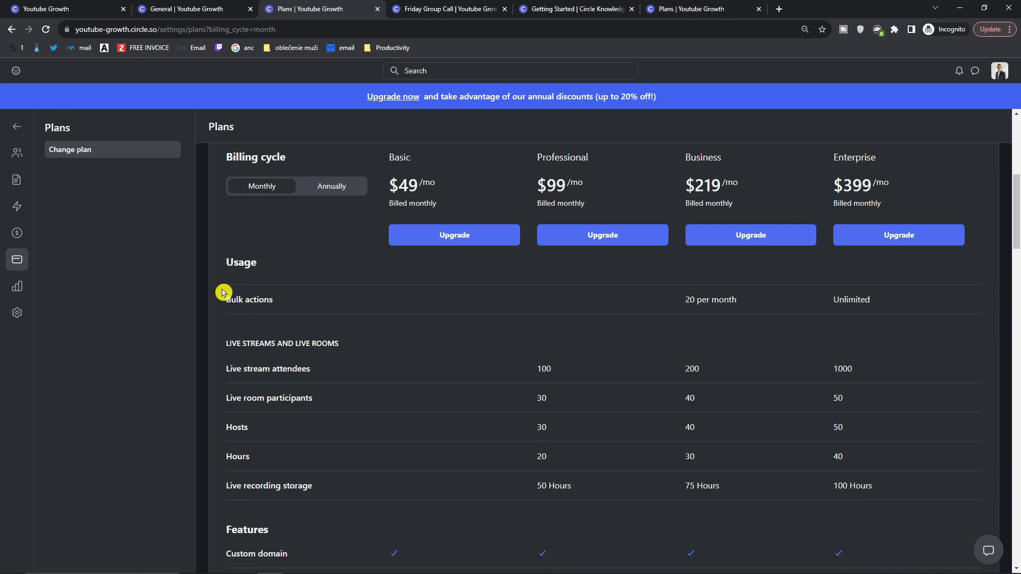
Check the community Analytics overview, then go back to the community
click(18, 289)
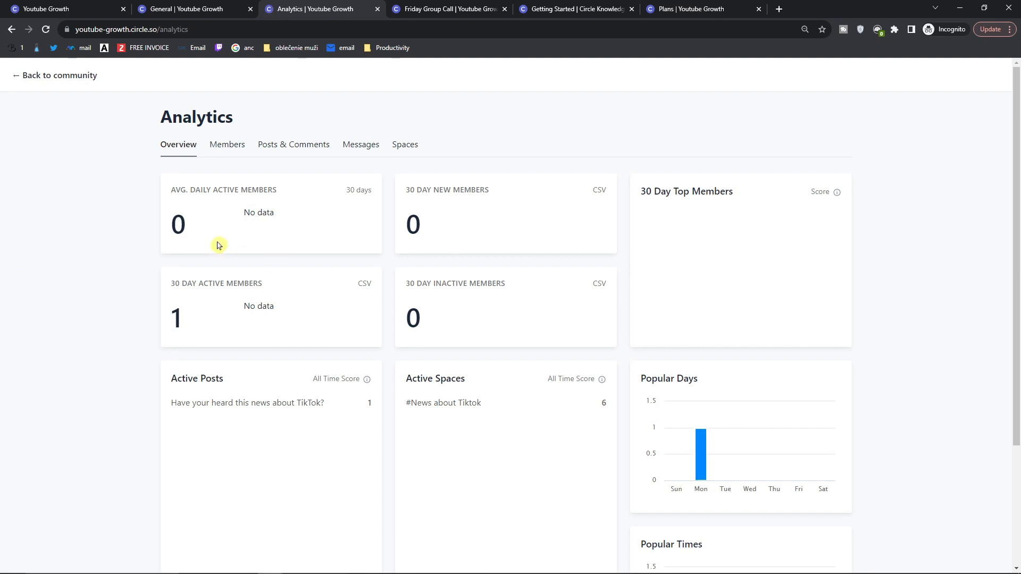
scroll(218, 245, down, 3)
scroll(218, 241, up, 3)
scroll(217, 232, down, 3)
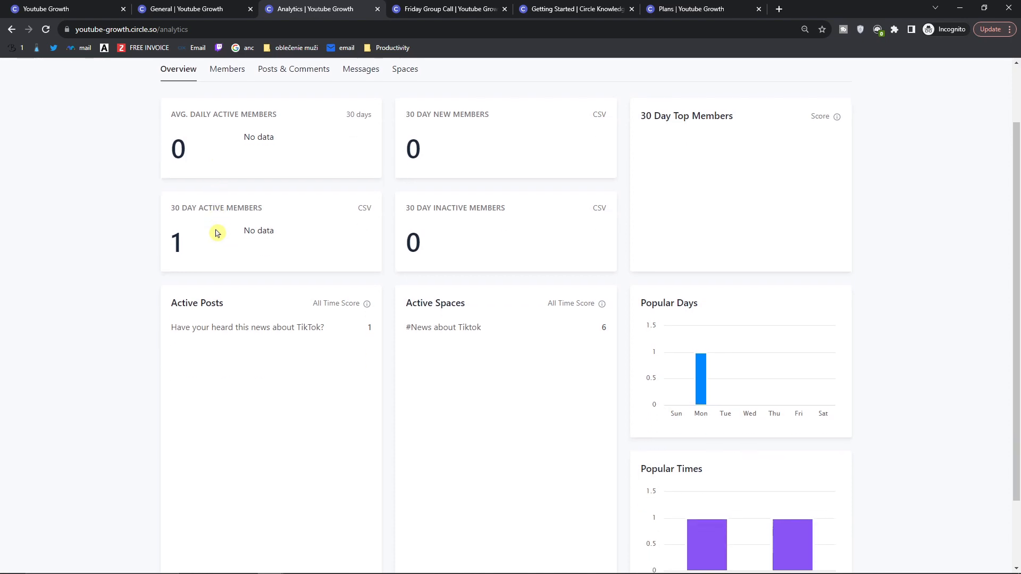
scroll(217, 232, up, 3)
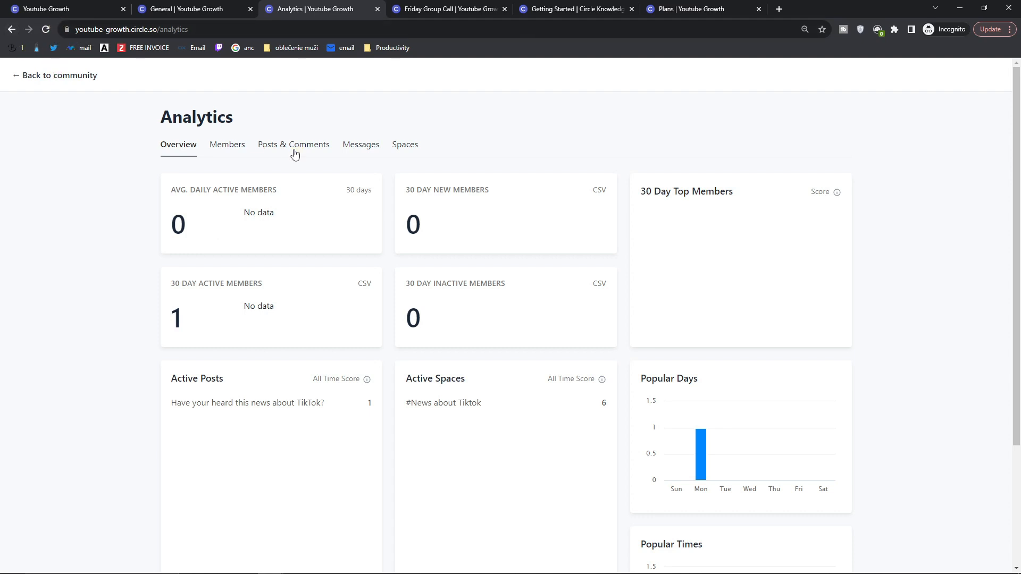
click(21, 79)
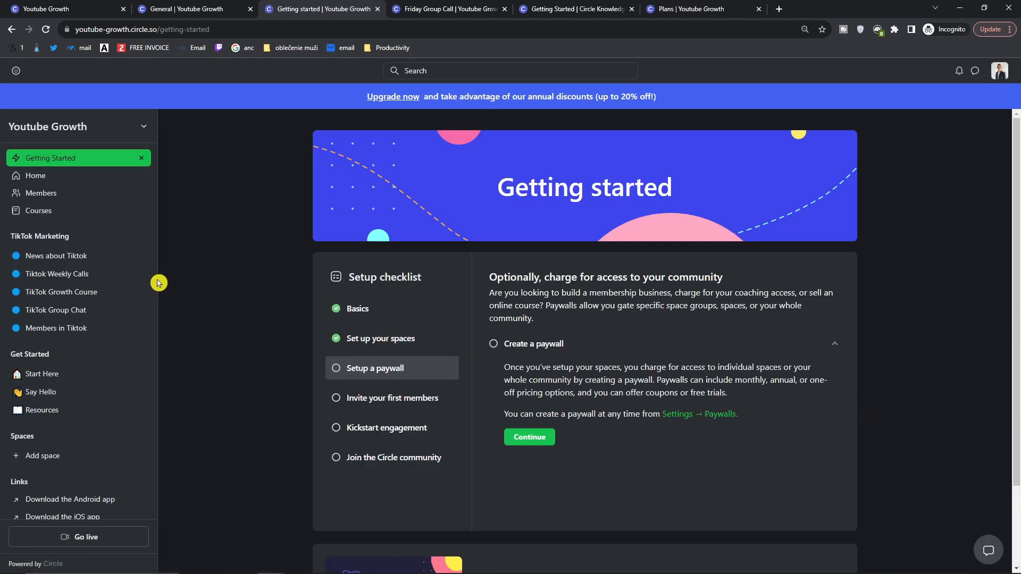
In community settings, review General, Onboarding and the Custom domain CNAME setup step
click(91, 136)
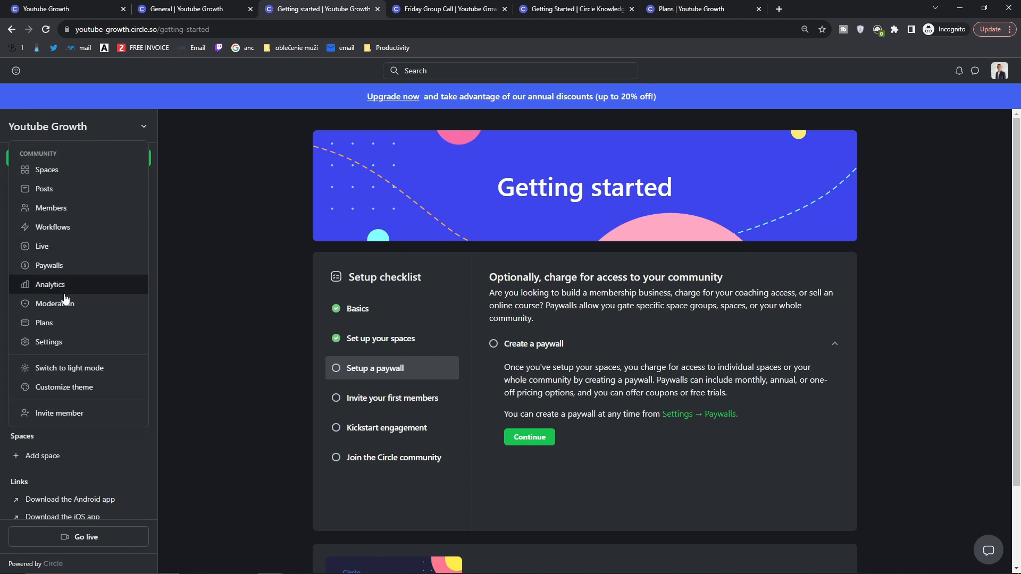
click(60, 341)
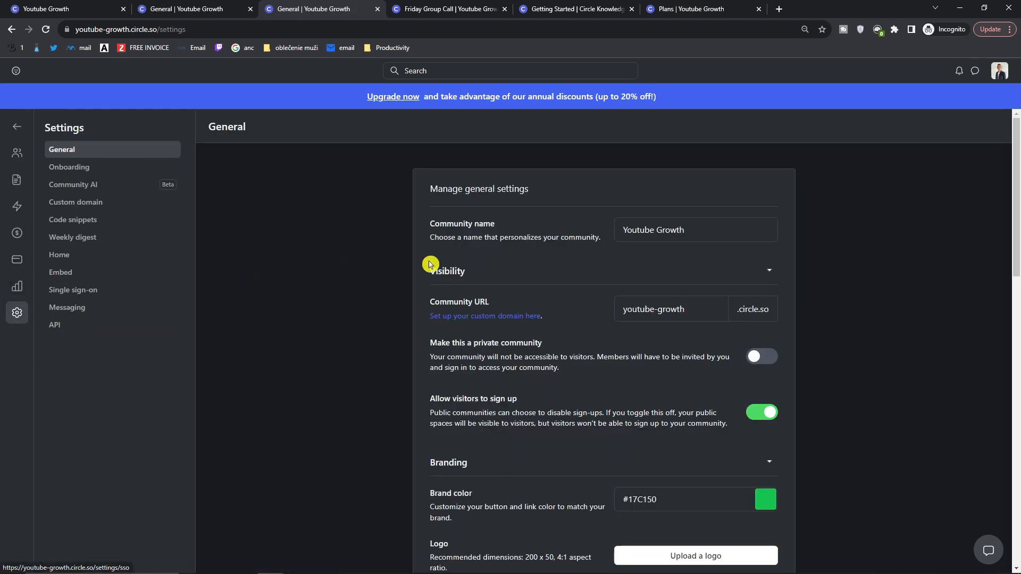
scroll(374, 262, down, 4)
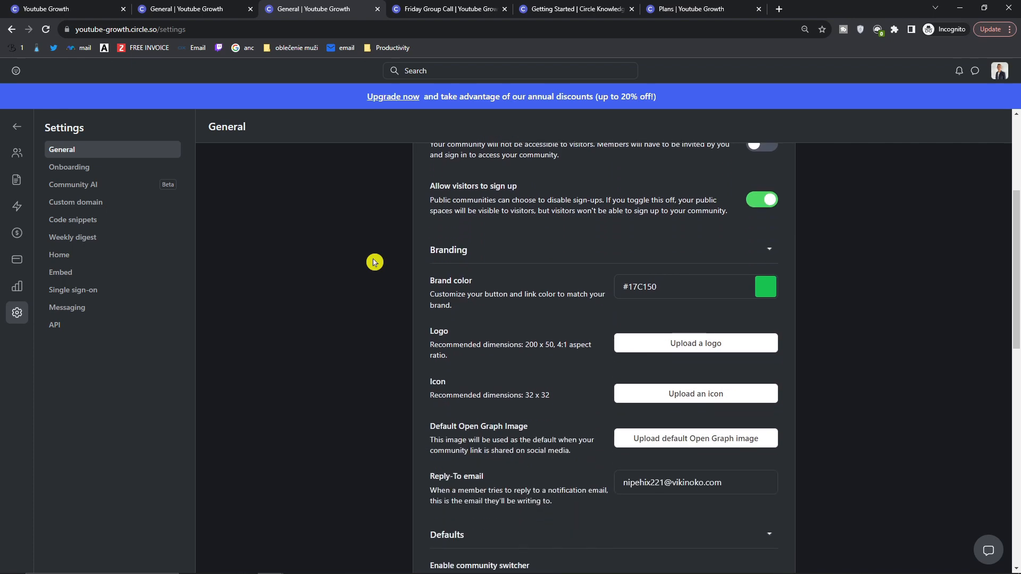
scroll(374, 262, up, 5)
click(69, 168)
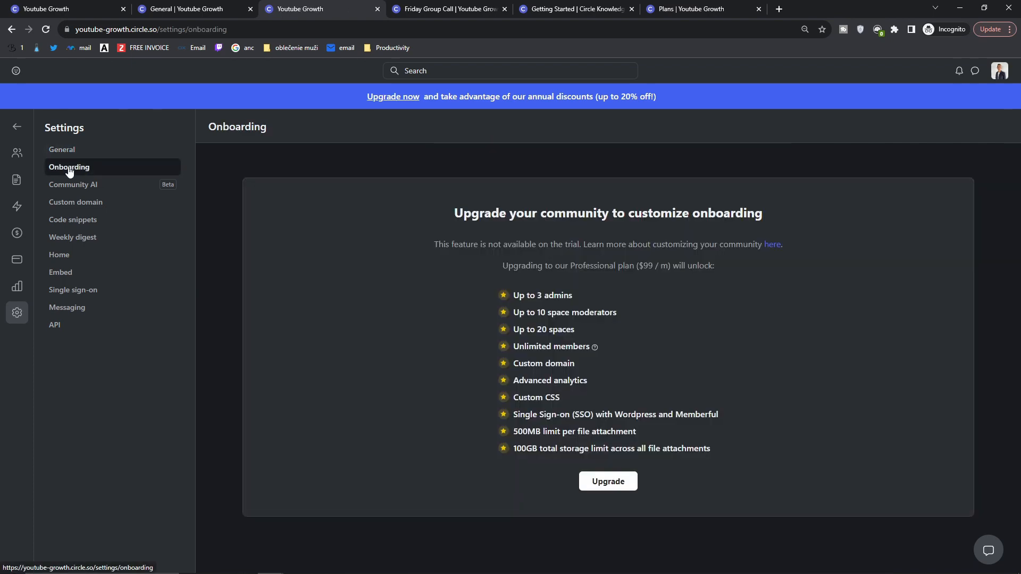
click(73, 204)
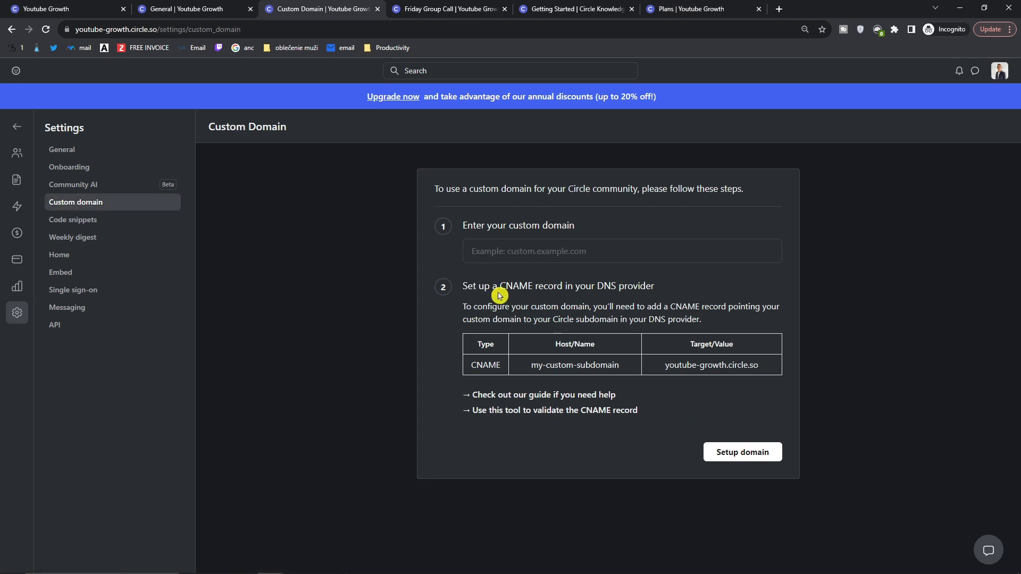
drag(461, 288, 657, 291)
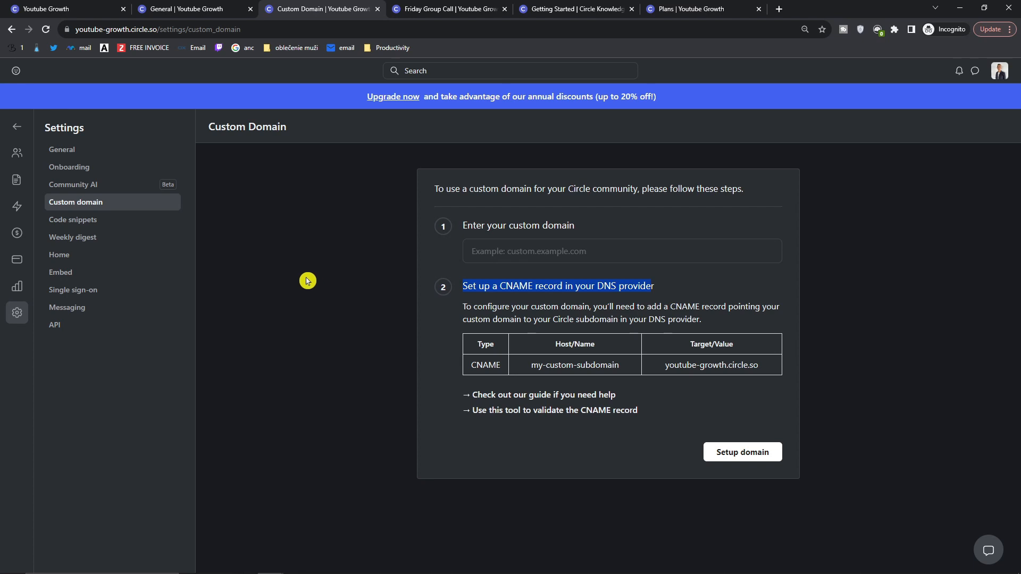
Review Code snippets, Weekly digest and the Home settings with trending threshold 10
click(125, 226)
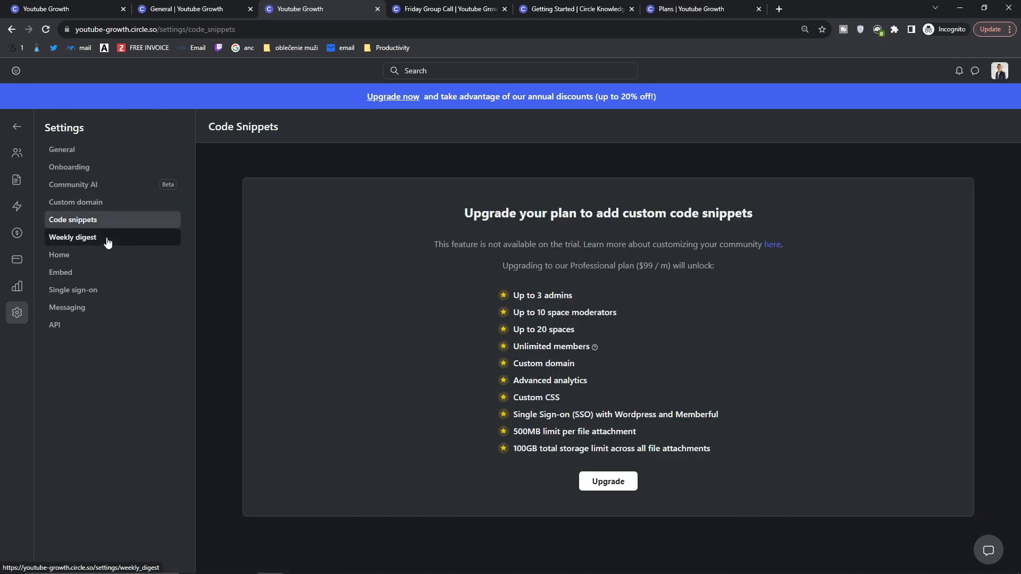
click(106, 241)
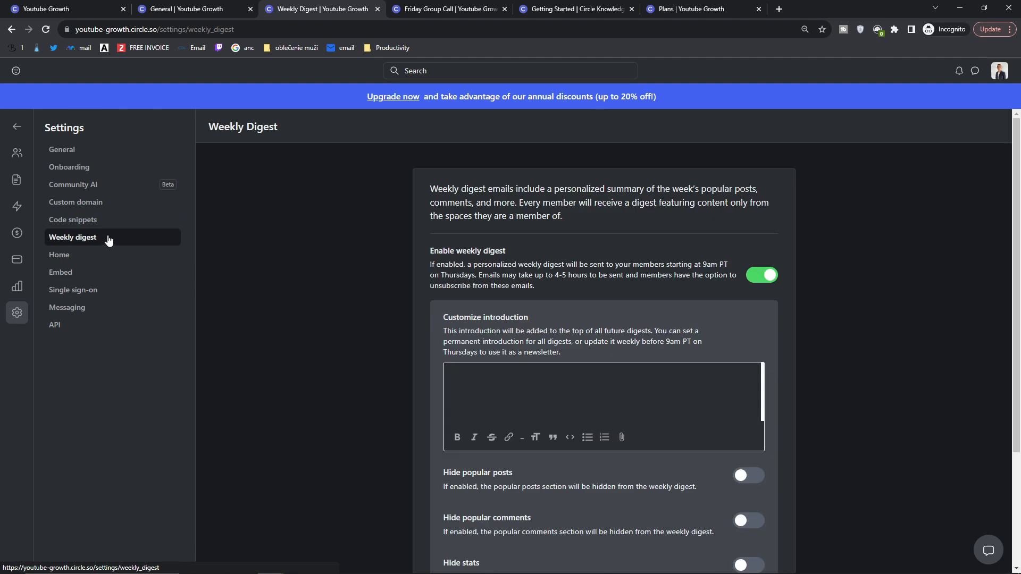
drag(430, 263, 565, 290)
click(566, 290)
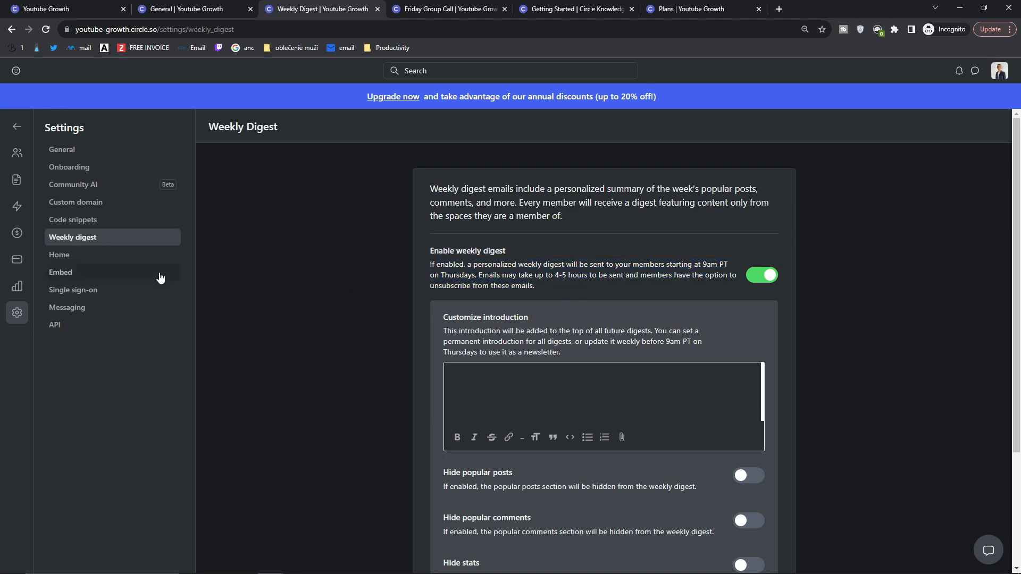
click(109, 264)
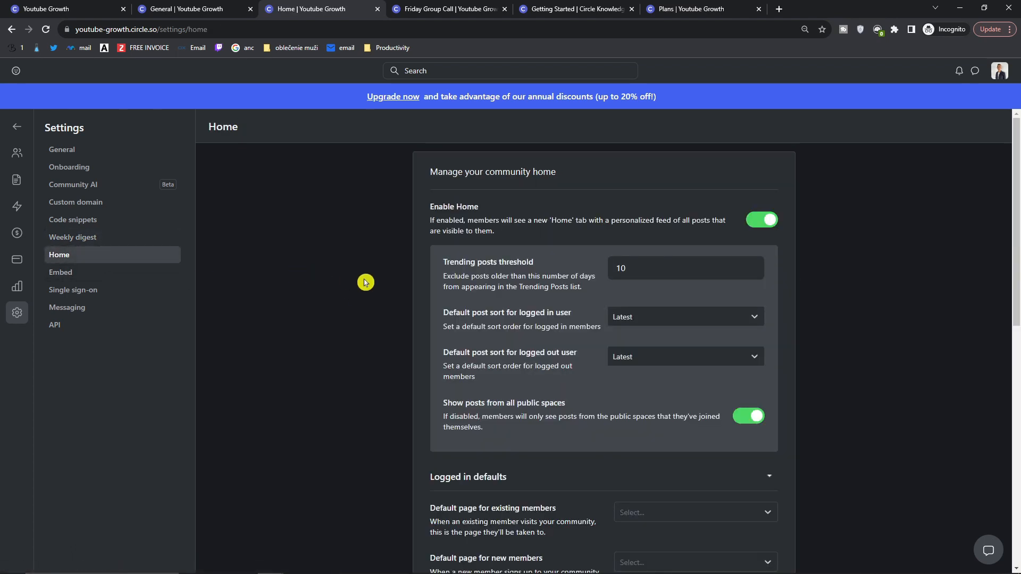
scroll(365, 282, down, 4)
scroll(365, 282, up, 4)
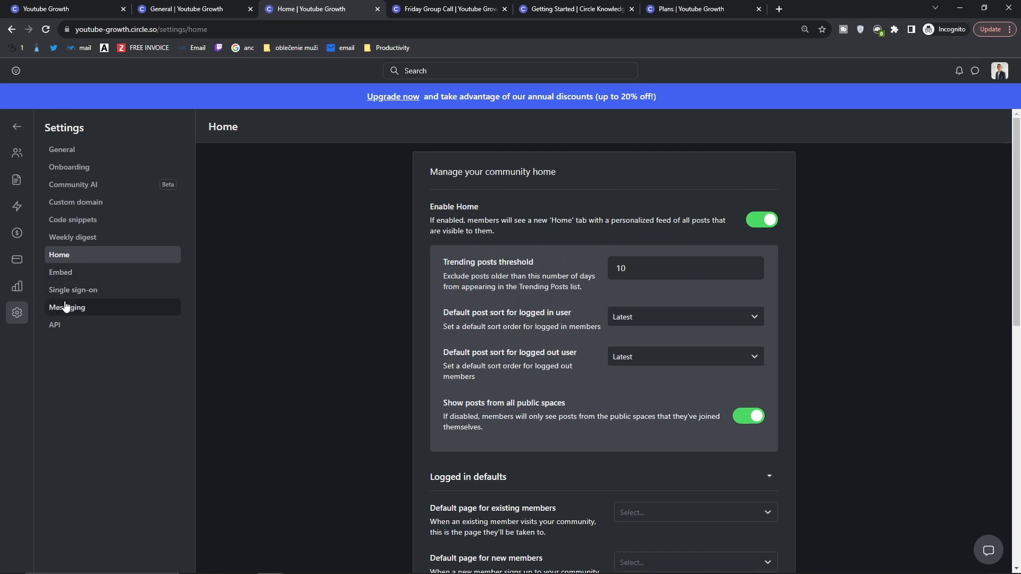
Check the notifications and direct messages inboxes
click(998, 80)
click(997, 78)
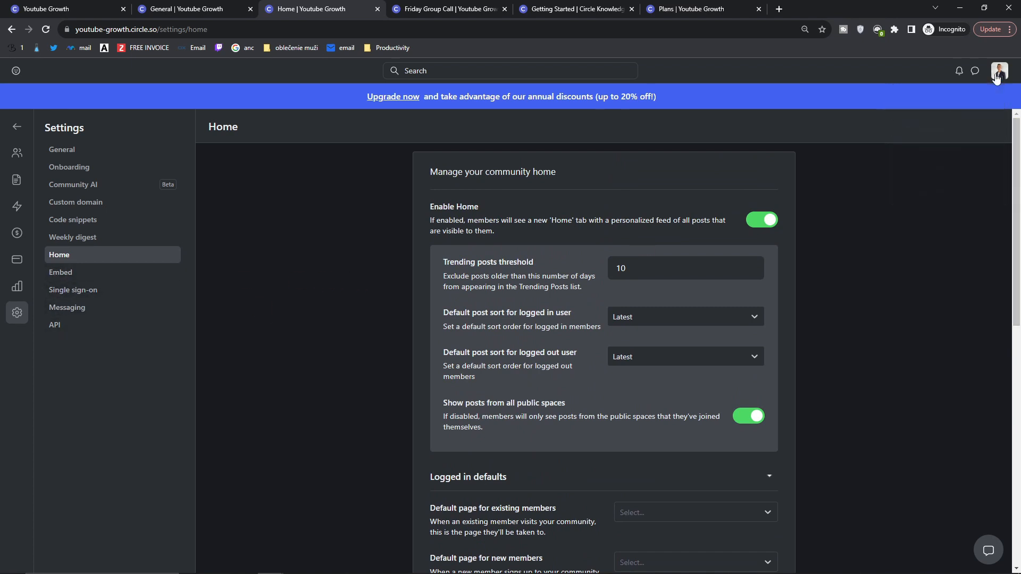
click(958, 73)
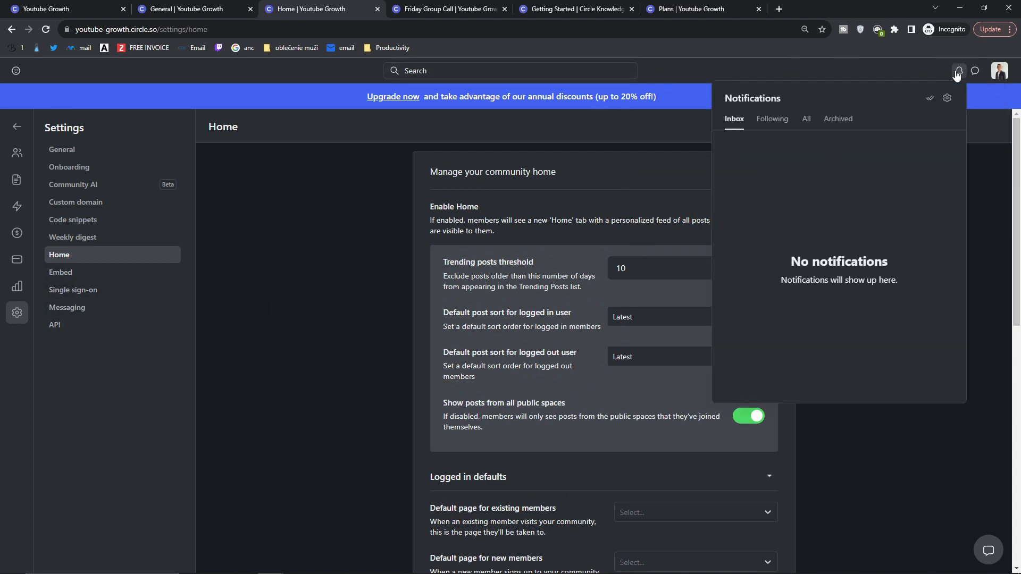
click(973, 75)
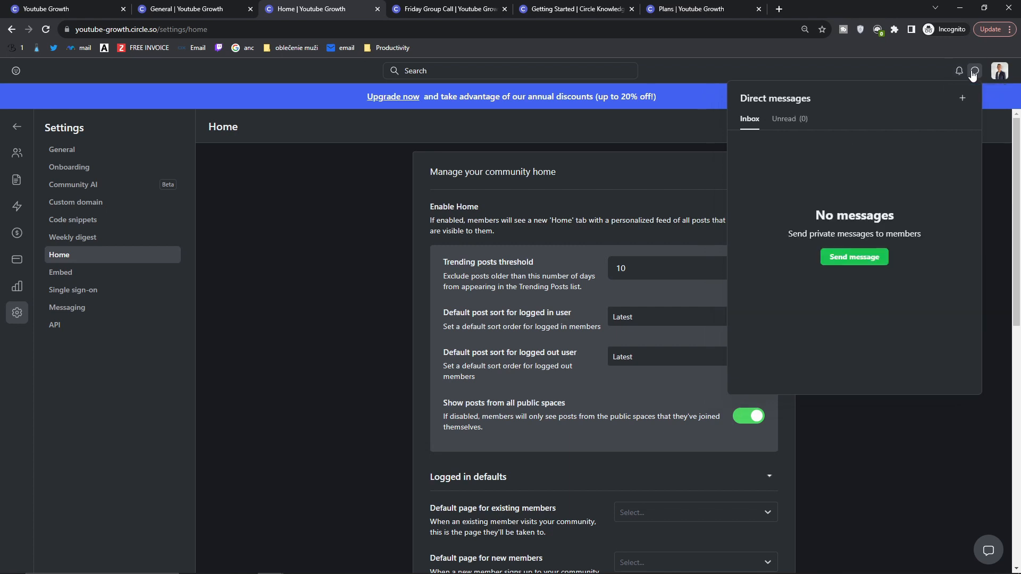
click(959, 75)
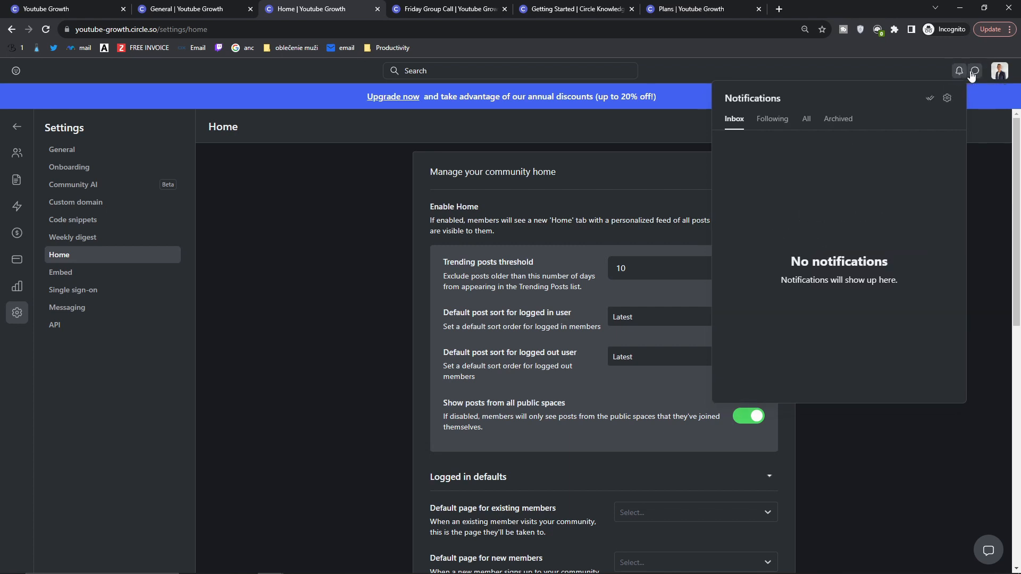
click(972, 75)
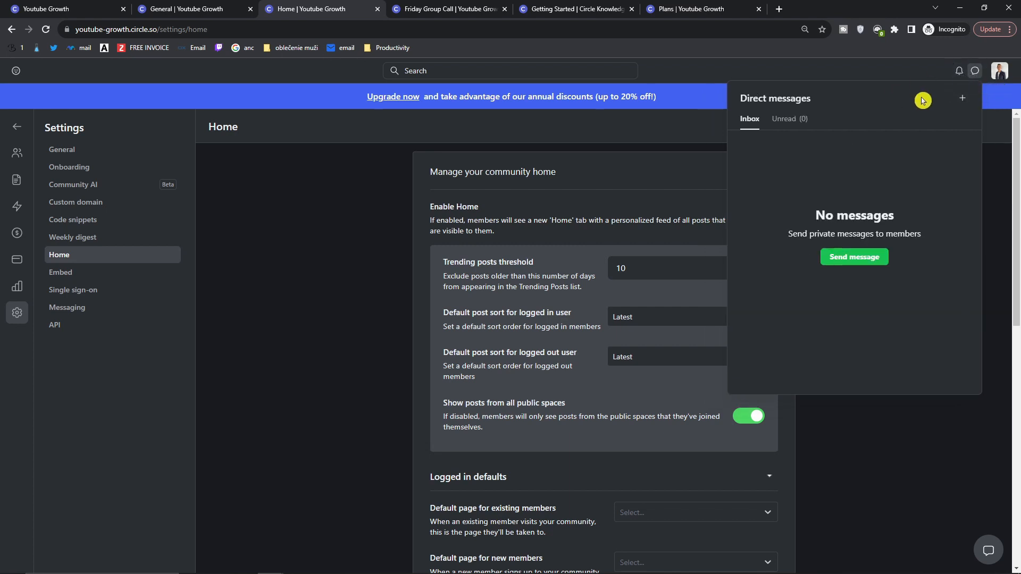
click(1002, 77)
Review the personal notification preferences and the keyboard shortcuts list
click(1002, 77)
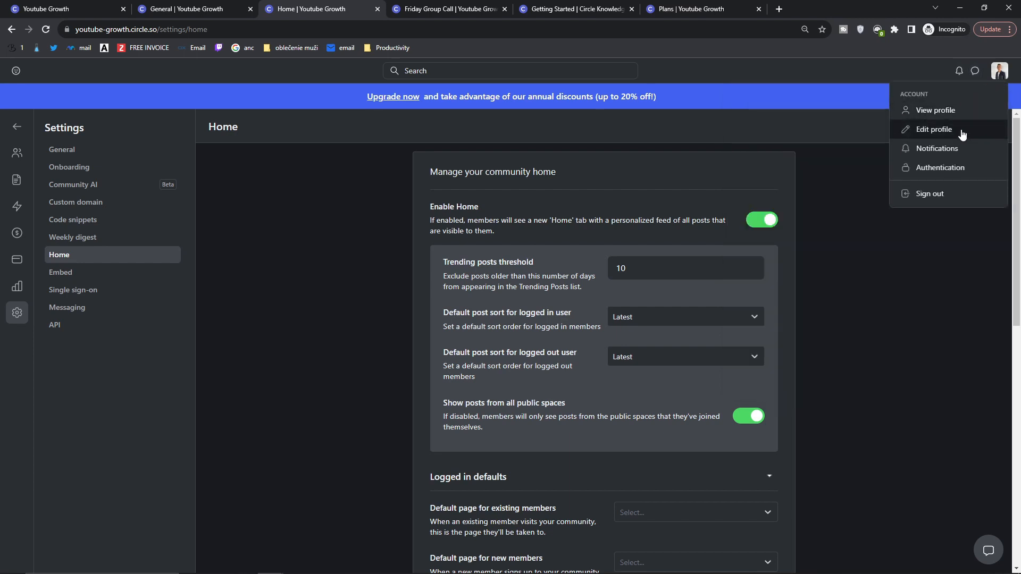
click(959, 151)
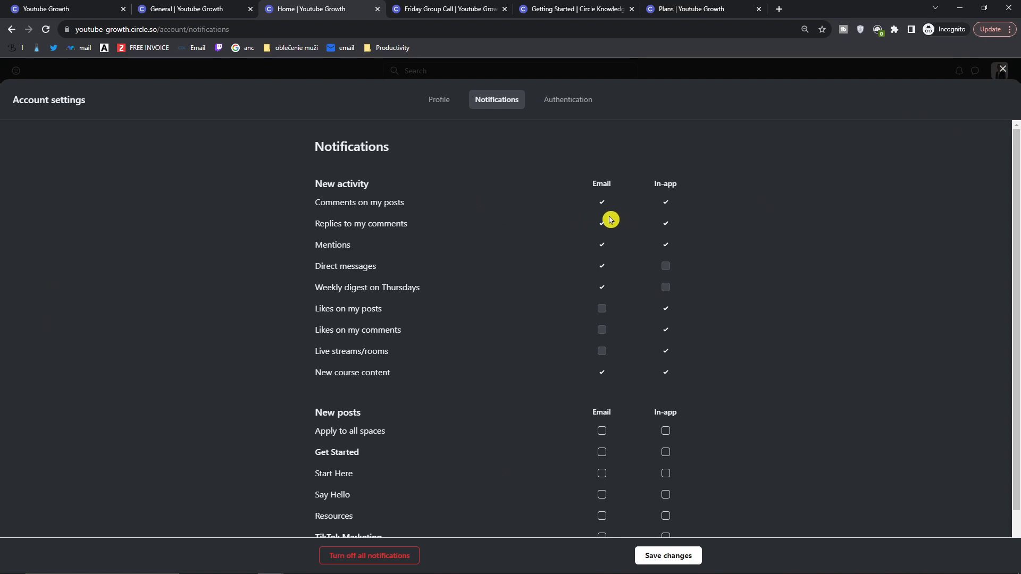
scroll(610, 219, down, 2)
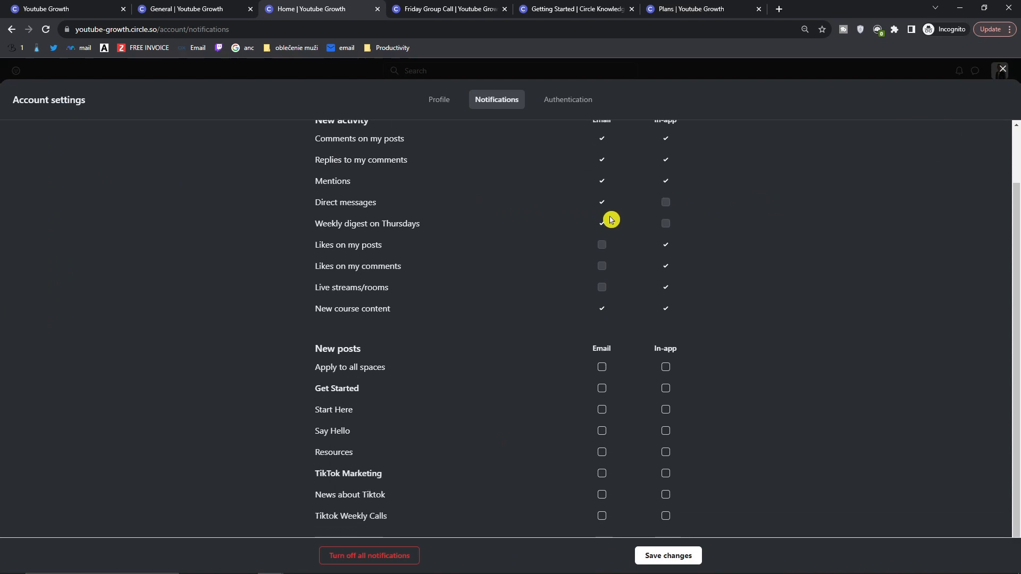
scroll(610, 220, up, 2)
click(1002, 69)
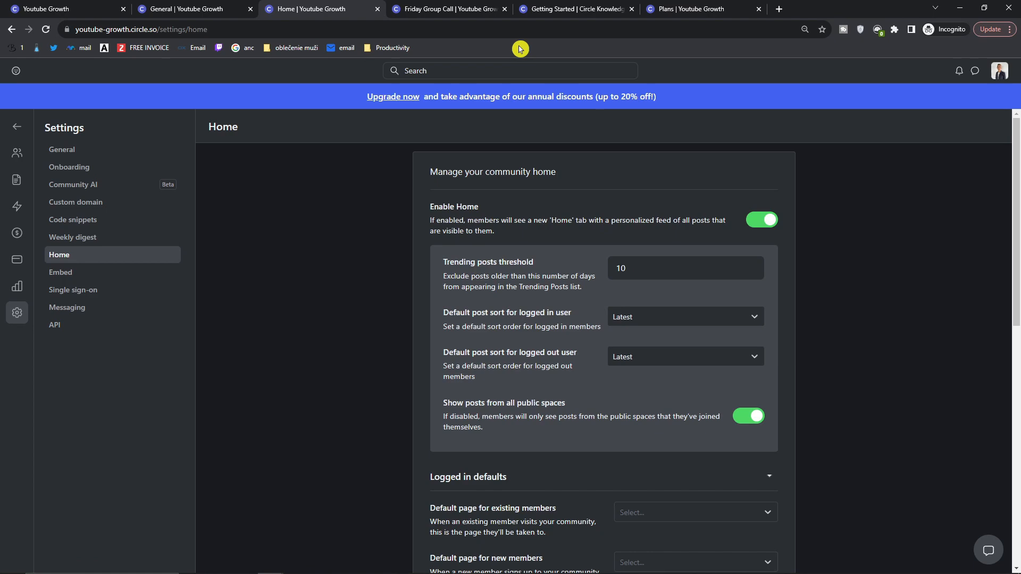
click(22, 77)
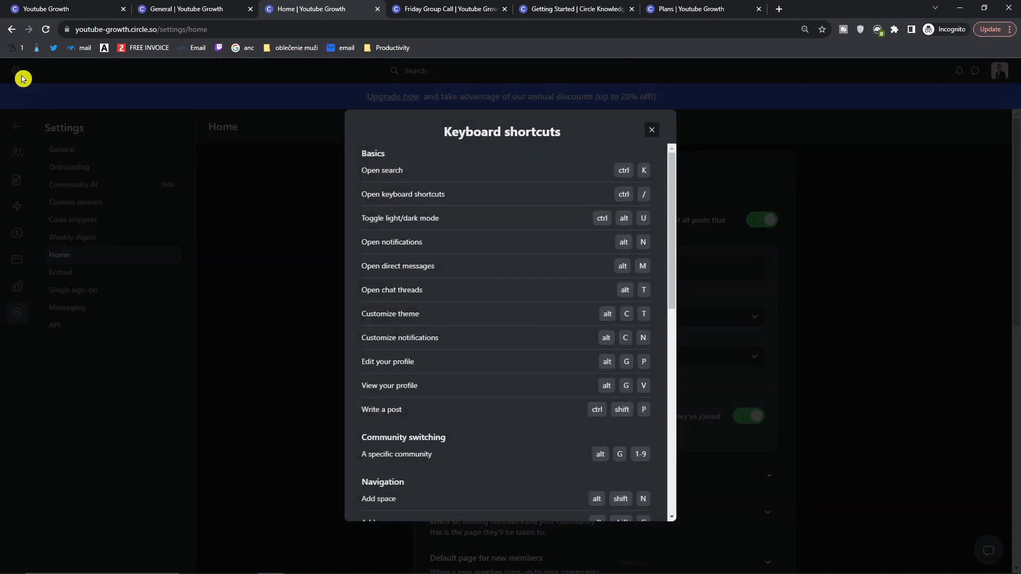
click(658, 132)
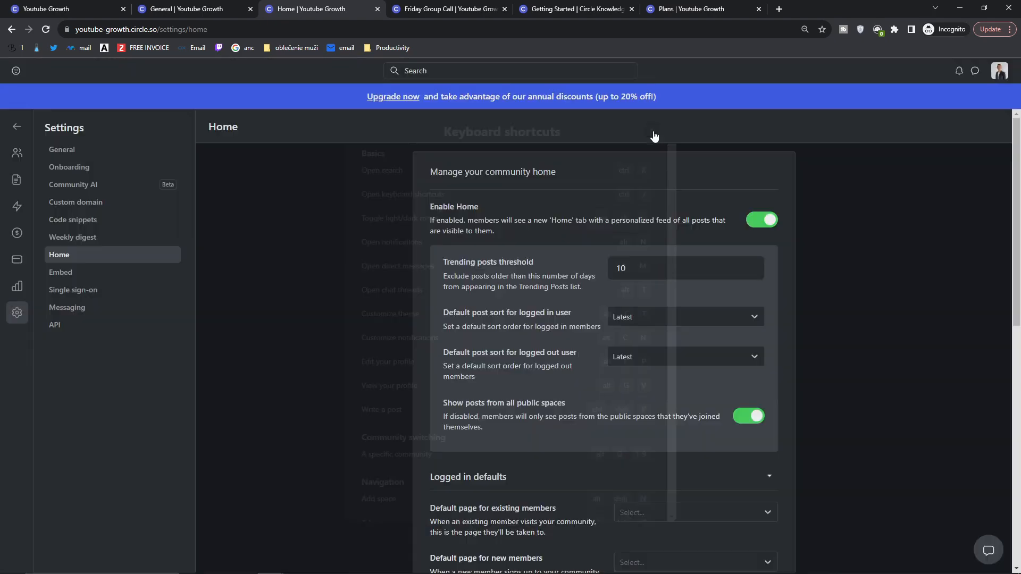
Return to the Home feed and scroll through the Friday Group Call events and trending posts
click(16, 126)
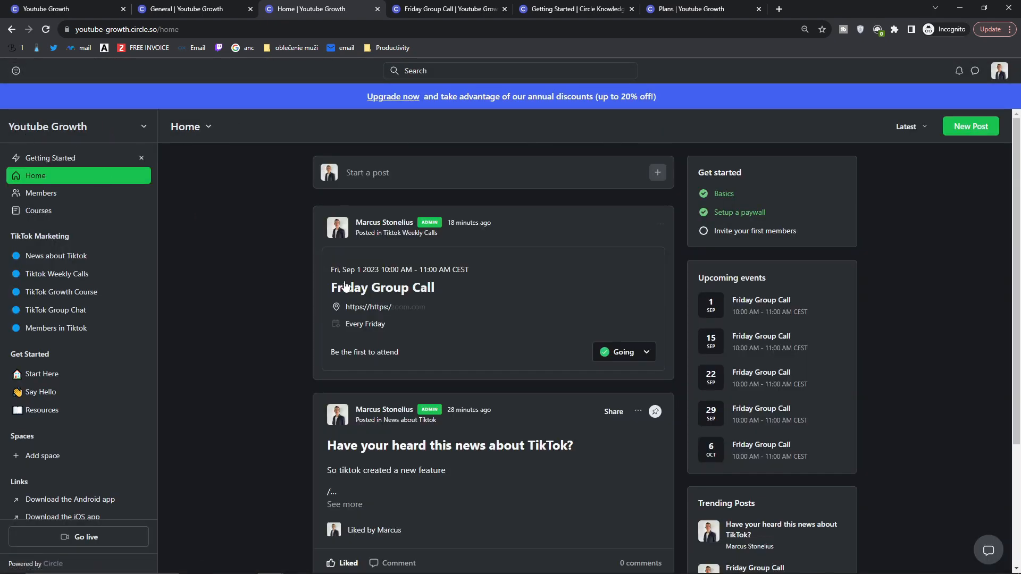
scroll(278, 290, down, 2)
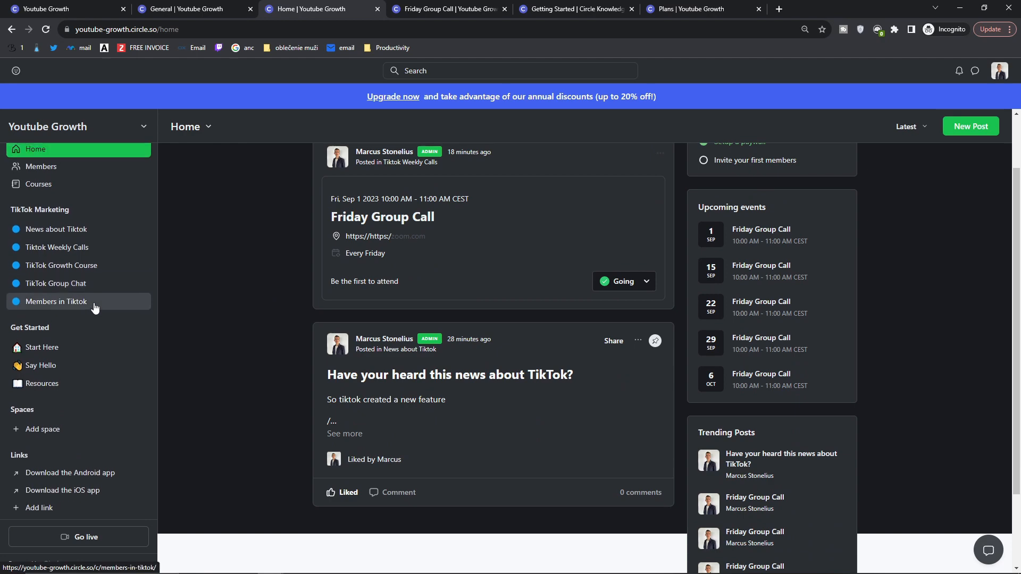
scroll(173, 287, down, 2)
scroll(174, 288, up, 4)
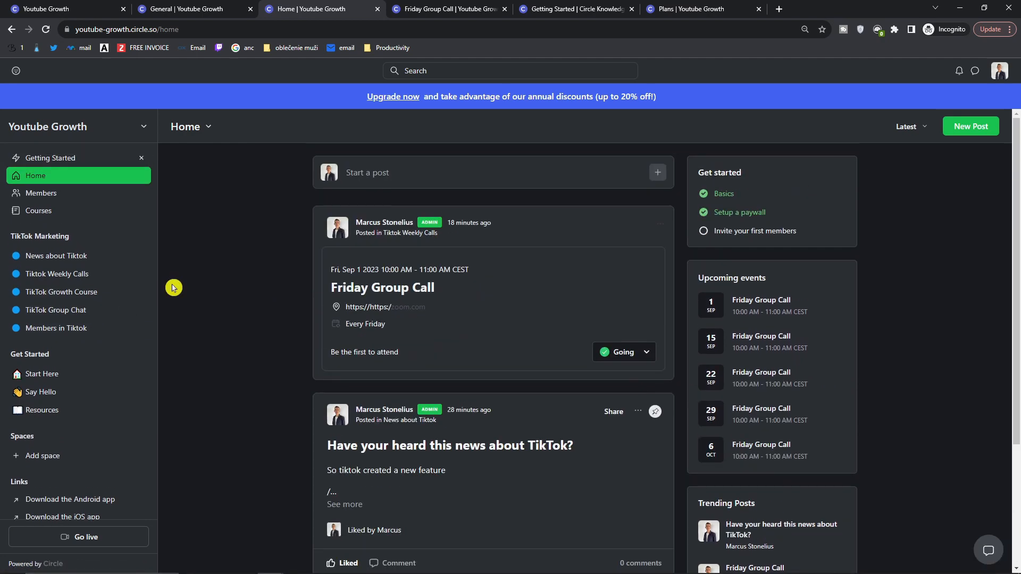